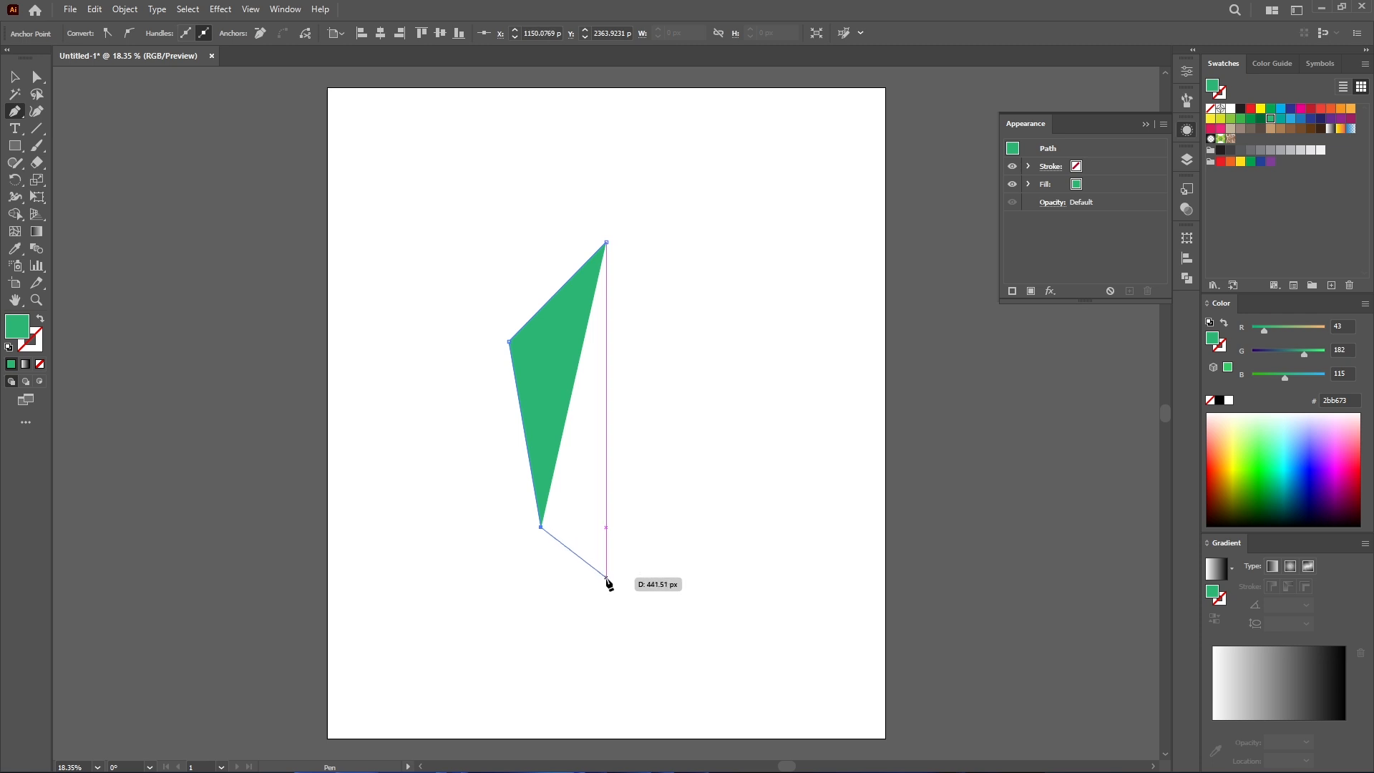
- Finish and close the left half of the upper gem facet with the Pen tool
{"action": "left_click", "coordinate": [606, 576]}
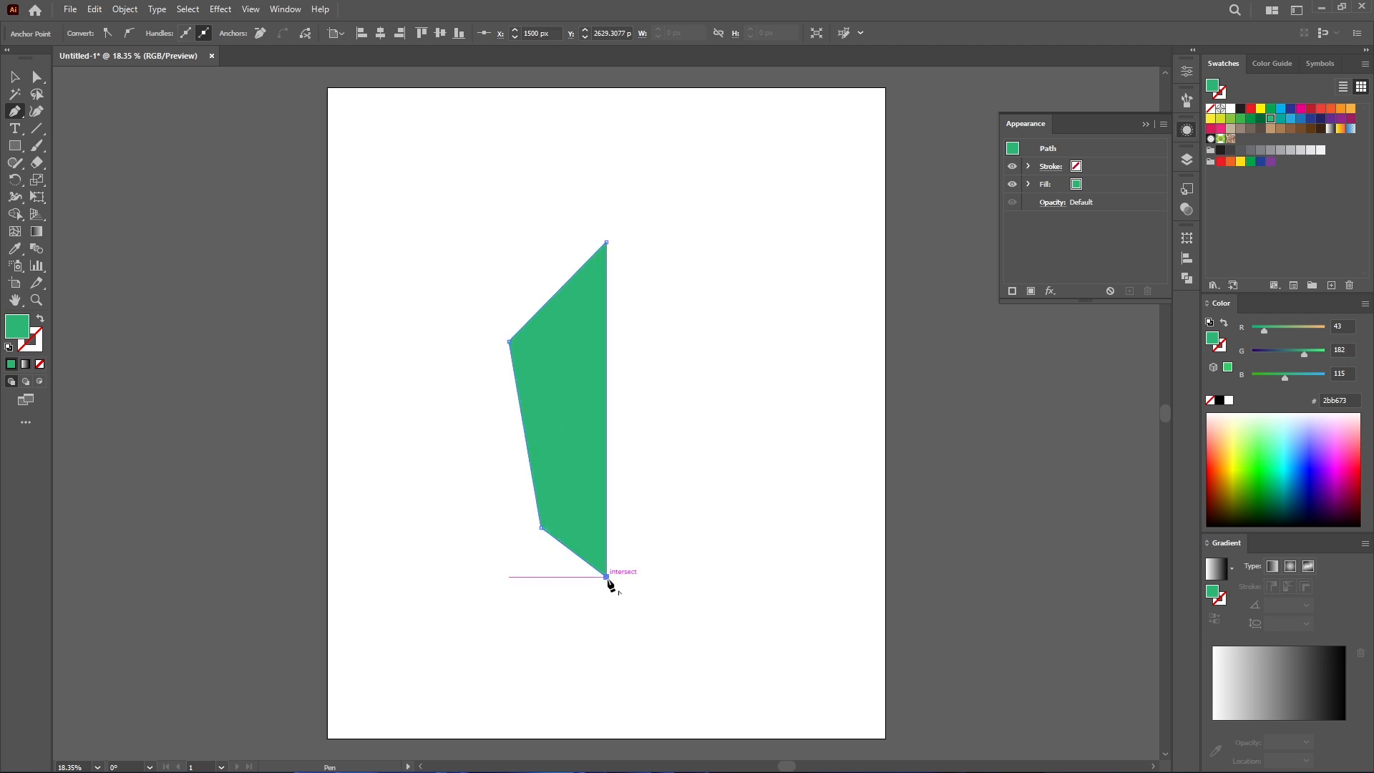
{"action": "left_click", "coordinate": [606, 243]}
{"action": "key", "text": "v"}
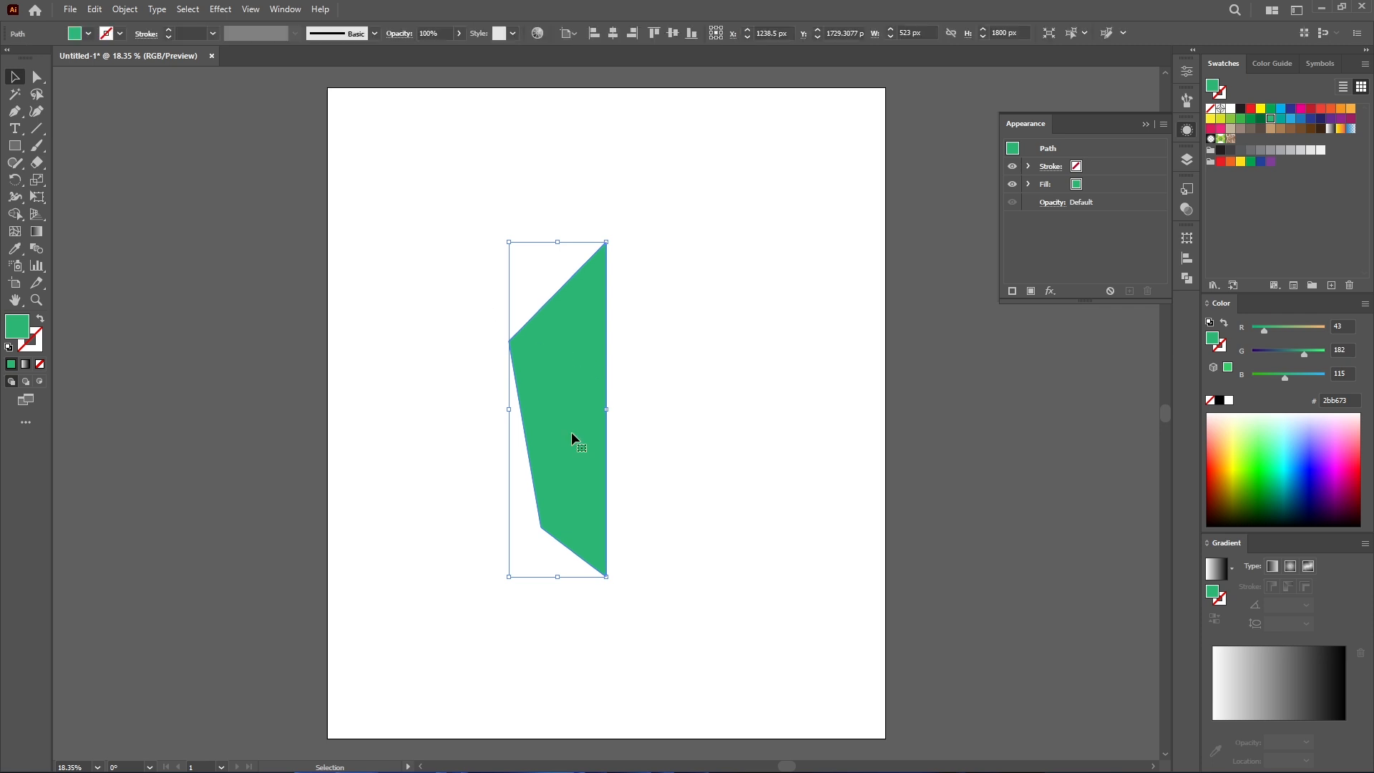
- Reflect a vertical copy of the half facet and move it beside the original as the right half
{"action": "right_click", "coordinate": [572, 433]}
{"action": "mouse_move", "coordinate": [708, 345]}
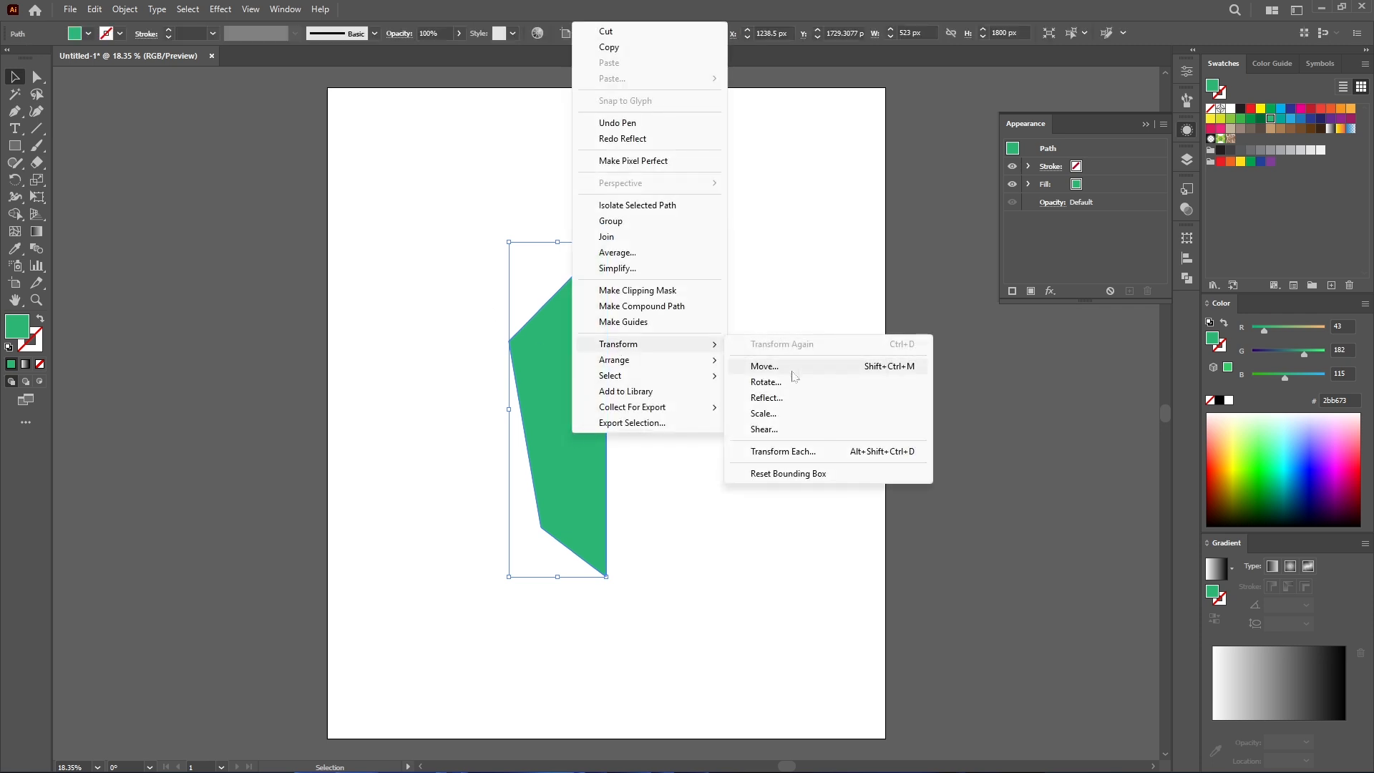
{"action": "left_click", "coordinate": [767, 398]}
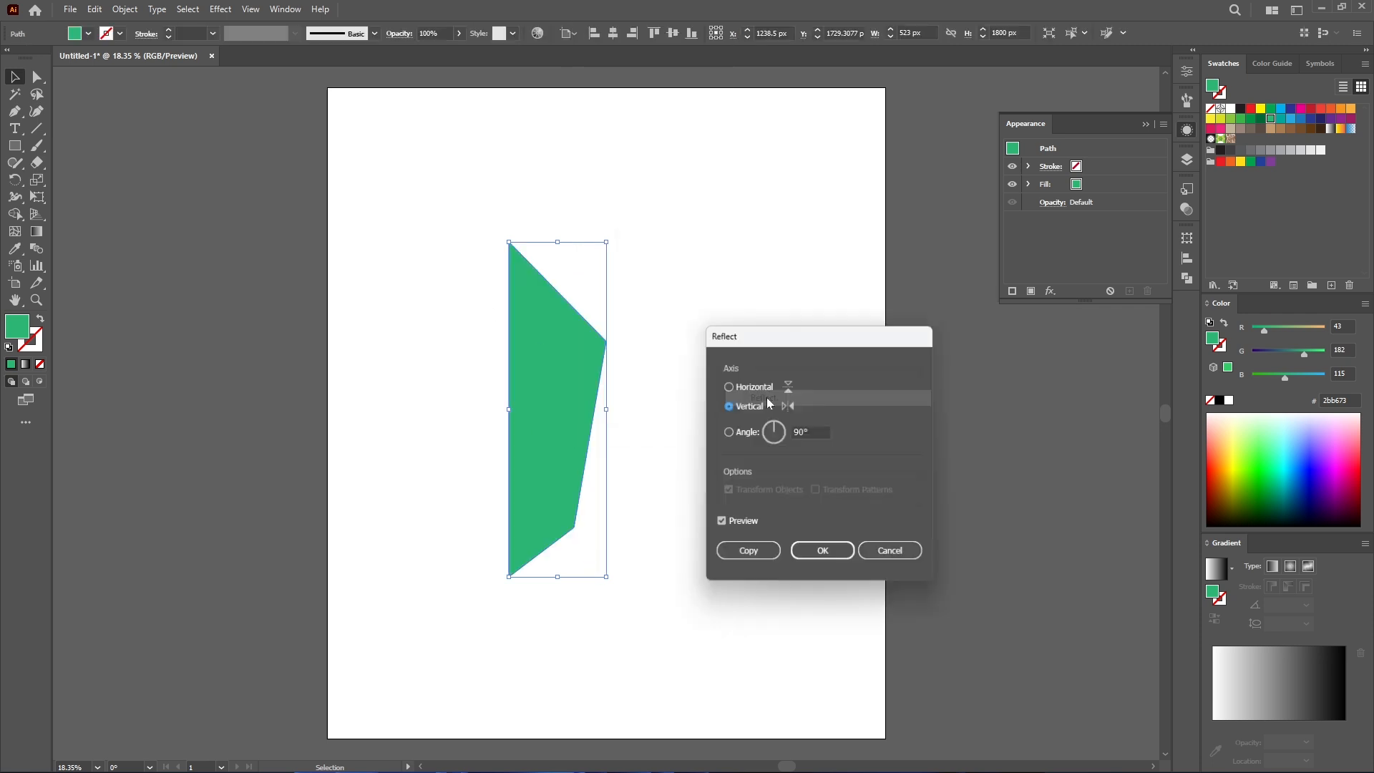
{"action": "left_click", "coordinate": [740, 554]}
{"action": "left_click", "coordinate": [682, 557]}
{"action": "left_click_drag", "start_coordinate": [556, 447], "coordinate": [634, 428]}
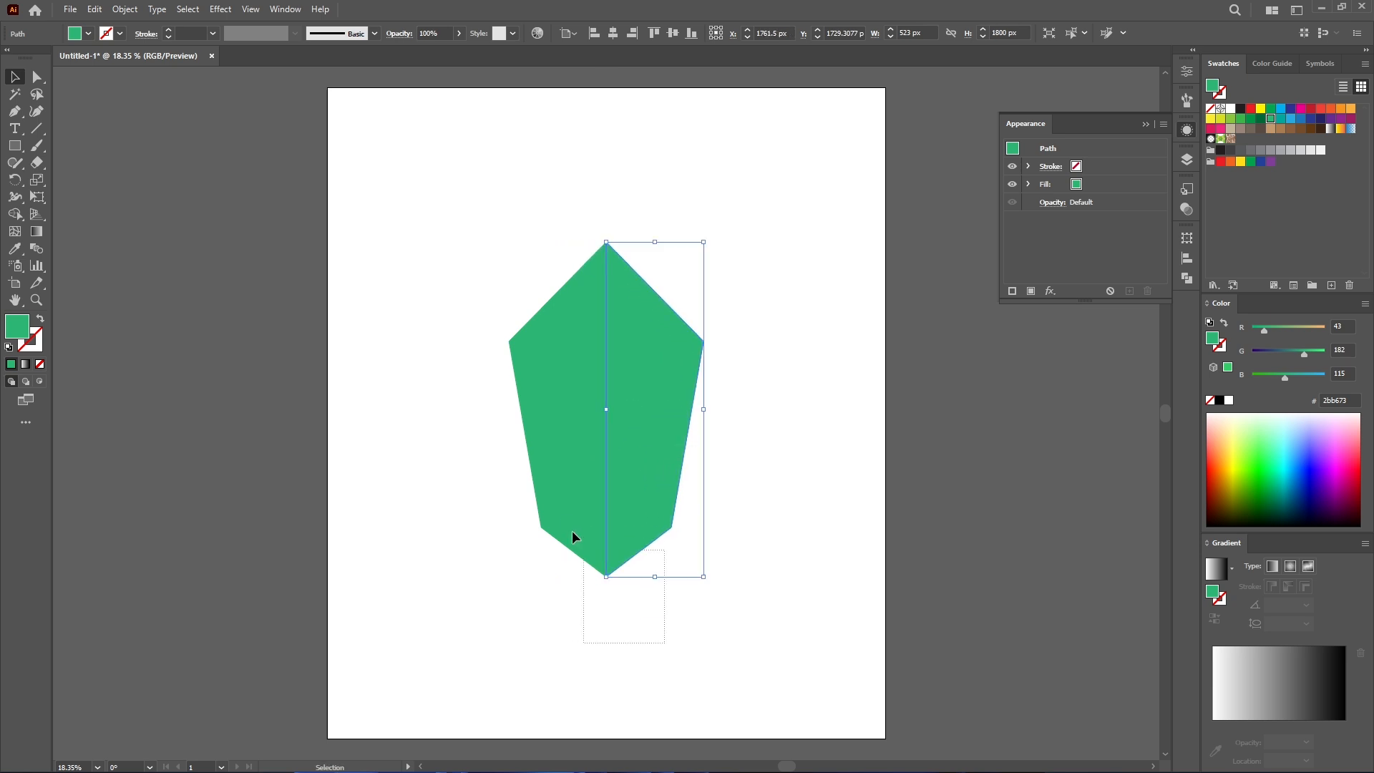
{"action": "left_click", "coordinate": [561, 507], "text": "shift"}
- Merge both halves into a single facet with the Shape Builder tool and deselect
{"action": "left_click", "coordinate": [14, 215]}
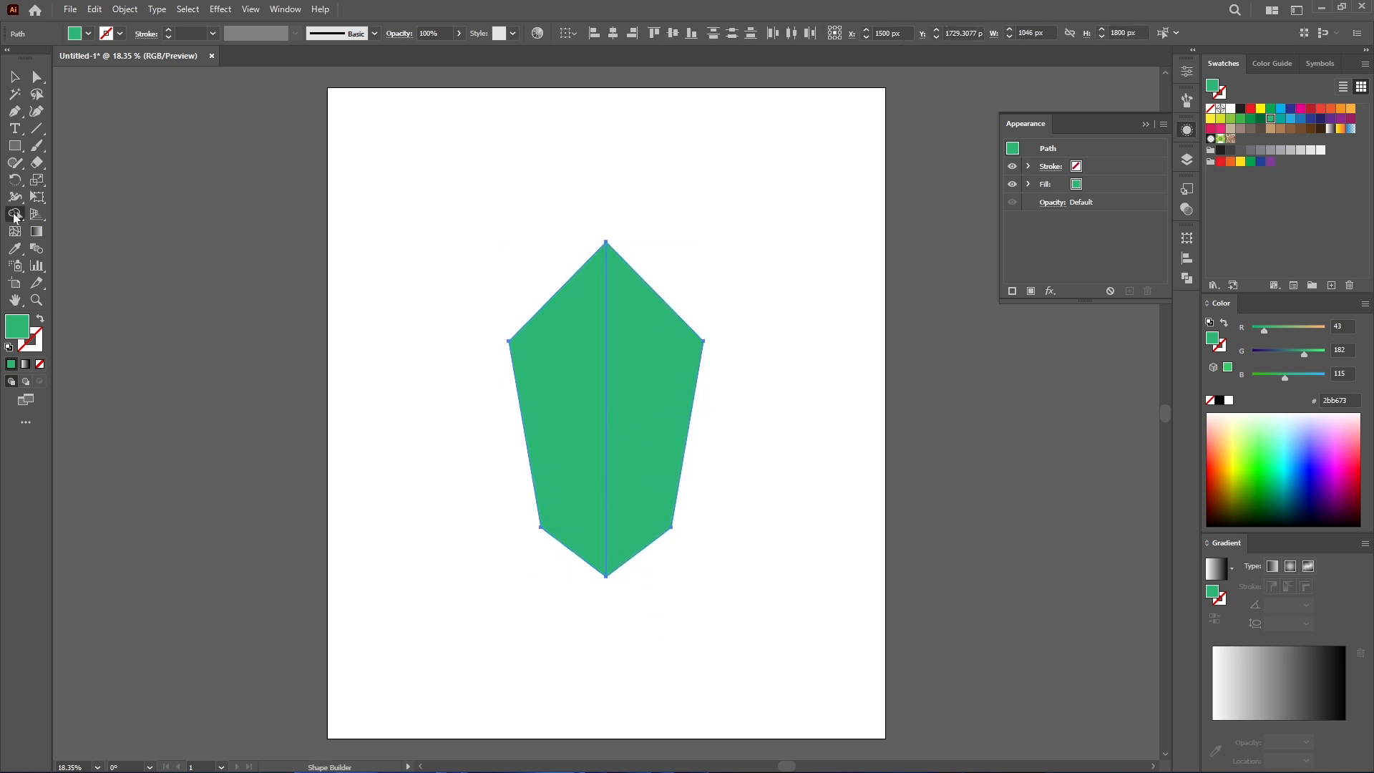
{"action": "mouse_move", "coordinate": [547, 366]}
{"action": "left_mouse_down"}
{"action": "mouse_move", "coordinate": [644, 417]}
{"action": "mouse_move", "coordinate": [604, 414]}
{"action": "left_mouse_up"}
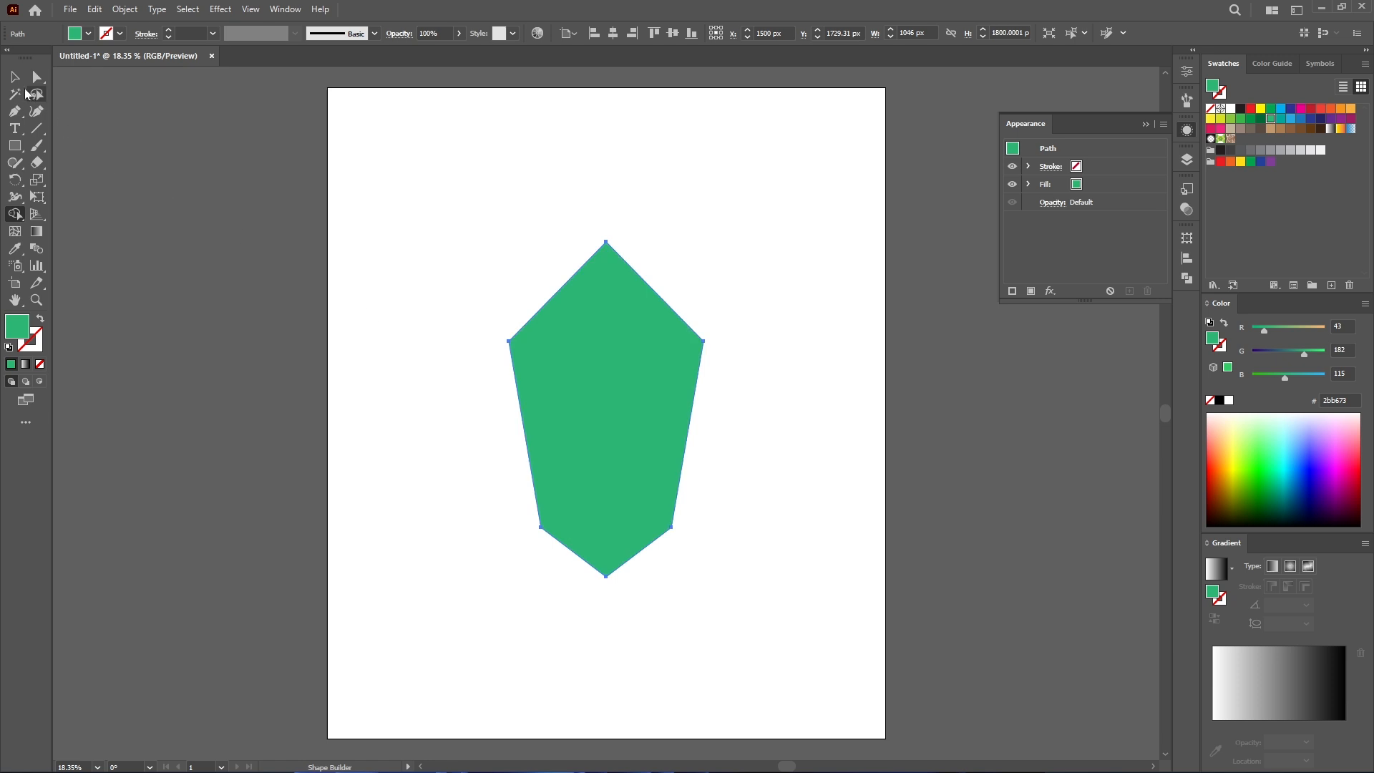
{"action": "key", "text": "v"}
{"action": "key", "text": "ctrl+shift+a"}
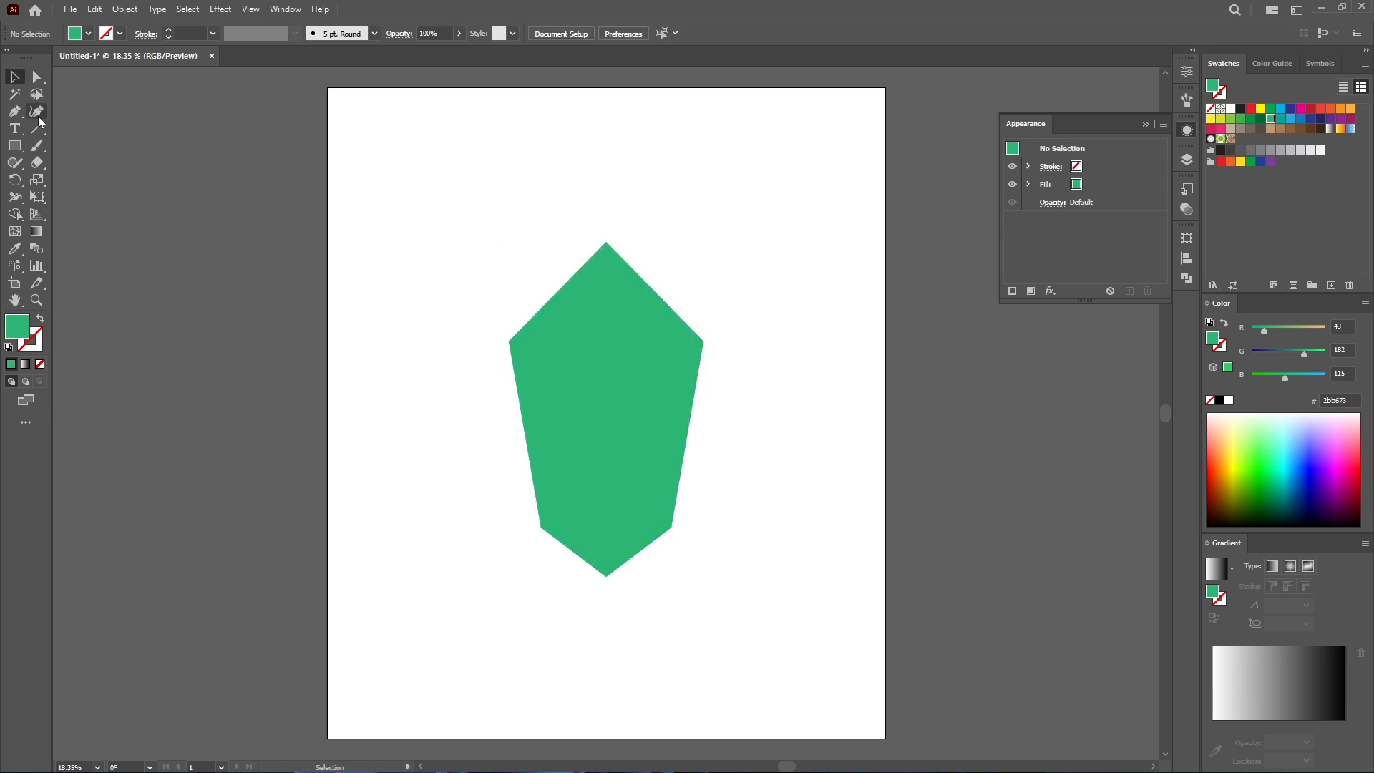
- Draw the right half of the lower facet below the upper facet with the Pen tool and darken its green fill
{"action": "left_click", "coordinate": [13, 115]}
{"action": "scroll", "coordinate": [575, 704], "scroll_direction": "up", "scroll_amount": 2}
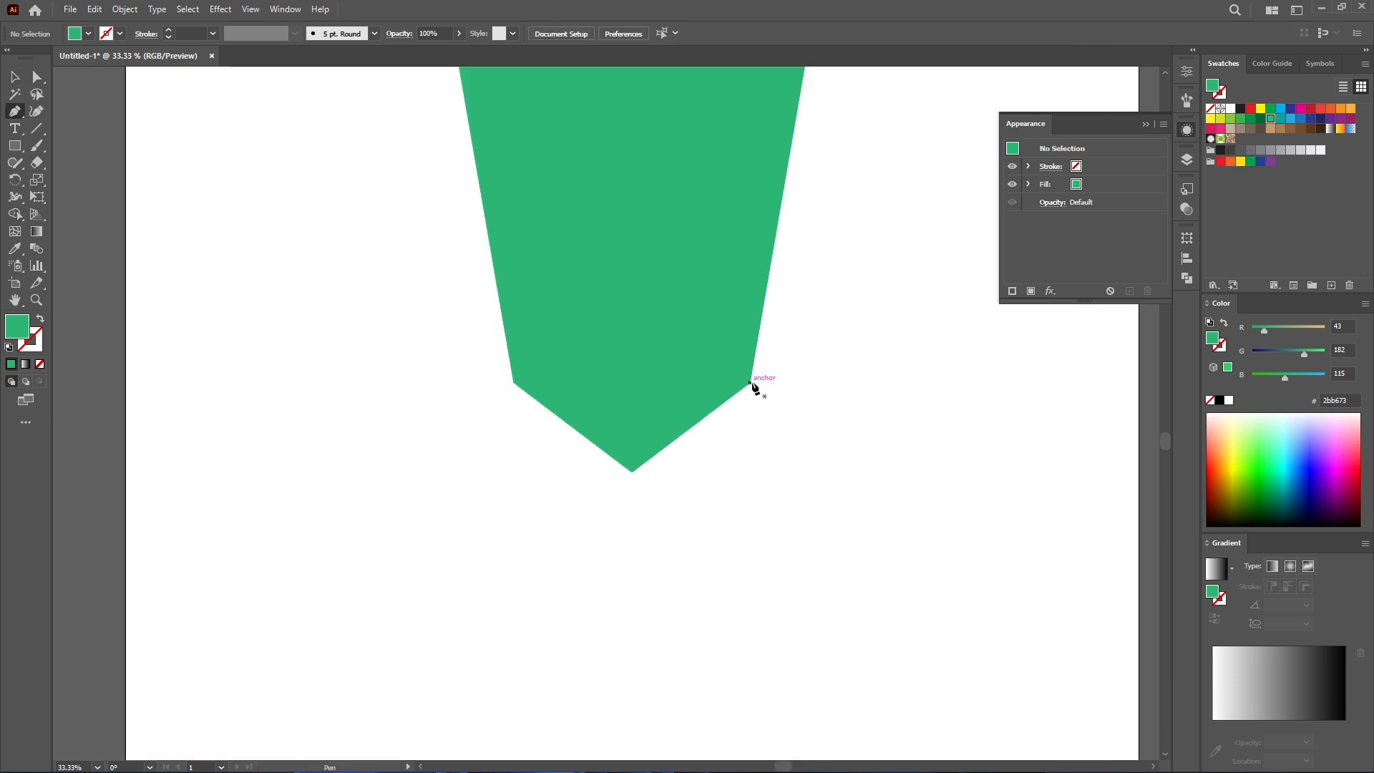
{"action": "left_click", "coordinate": [751, 383]}
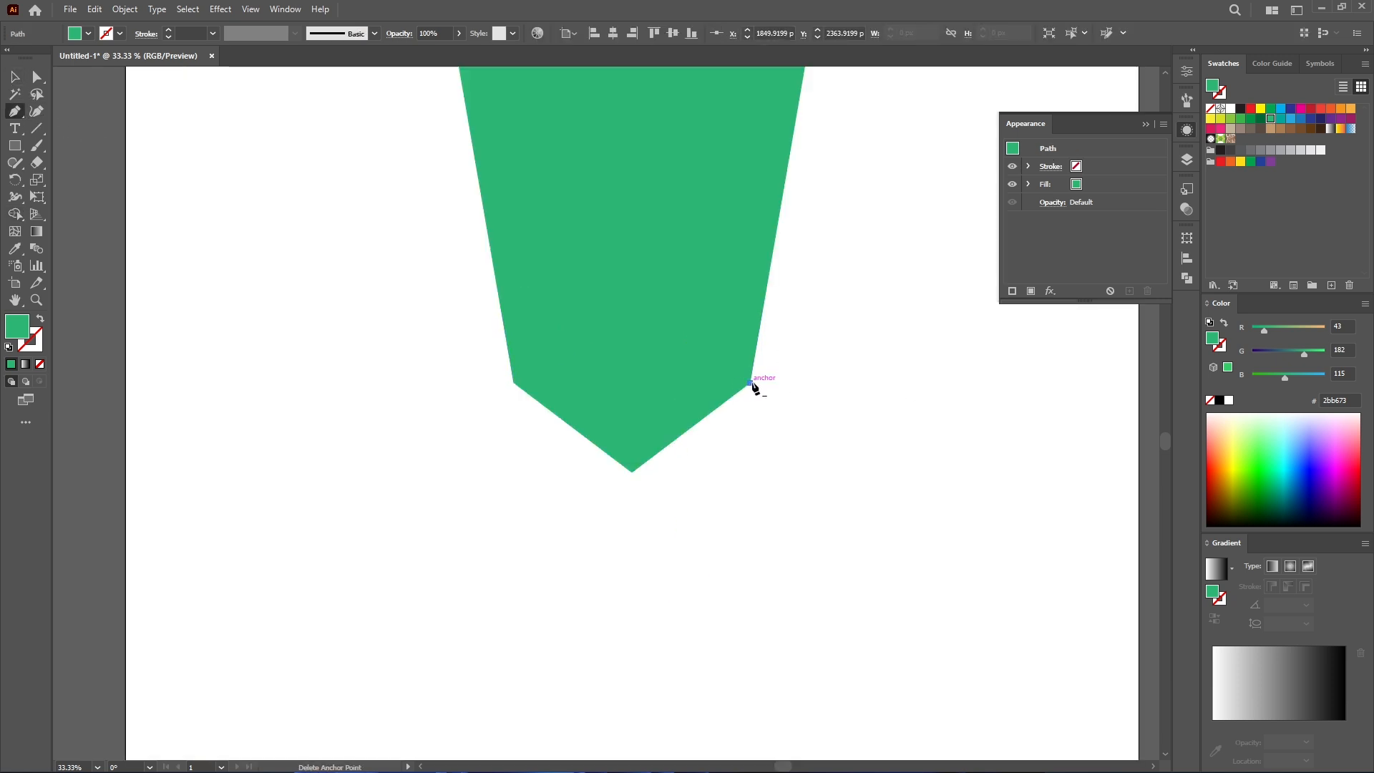
{"action": "left_click", "coordinate": [895, 457]}
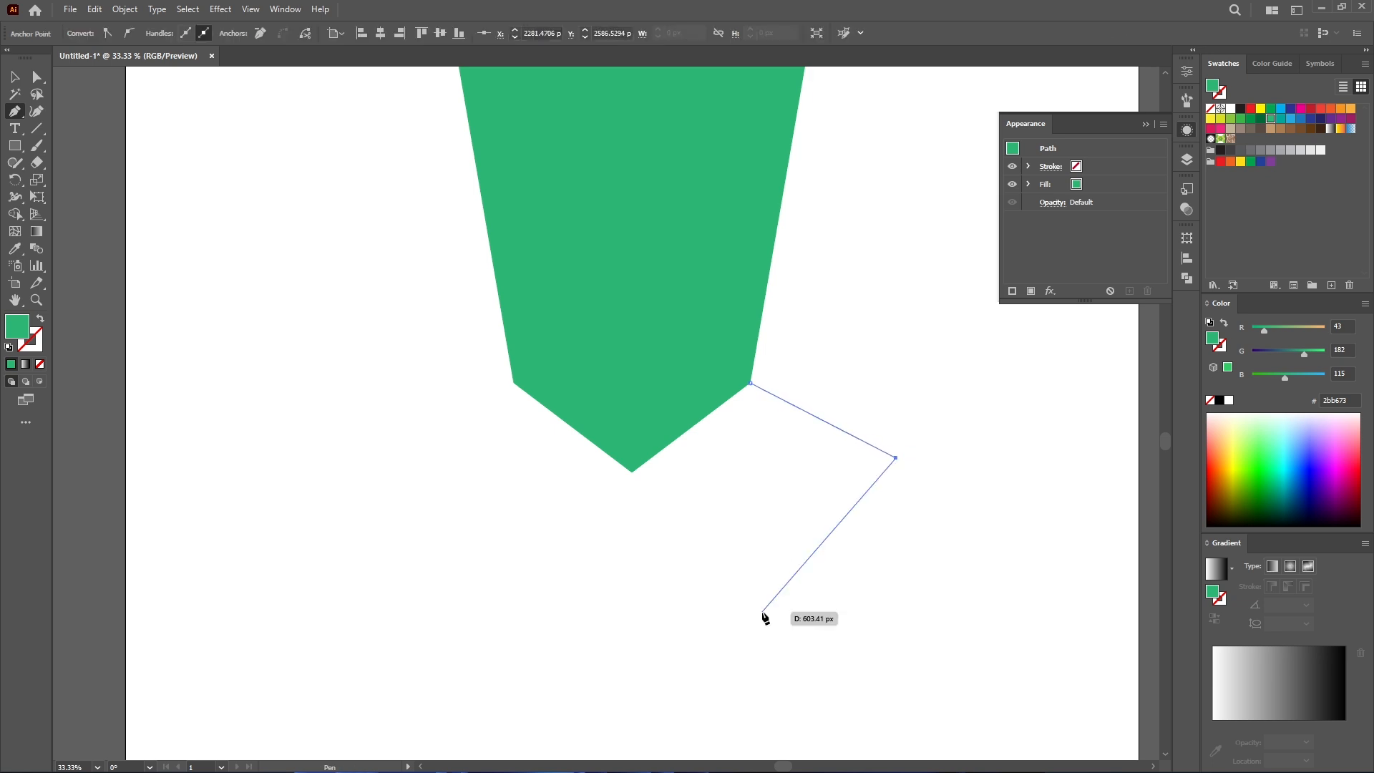
{"action": "left_click", "coordinate": [632, 694]}
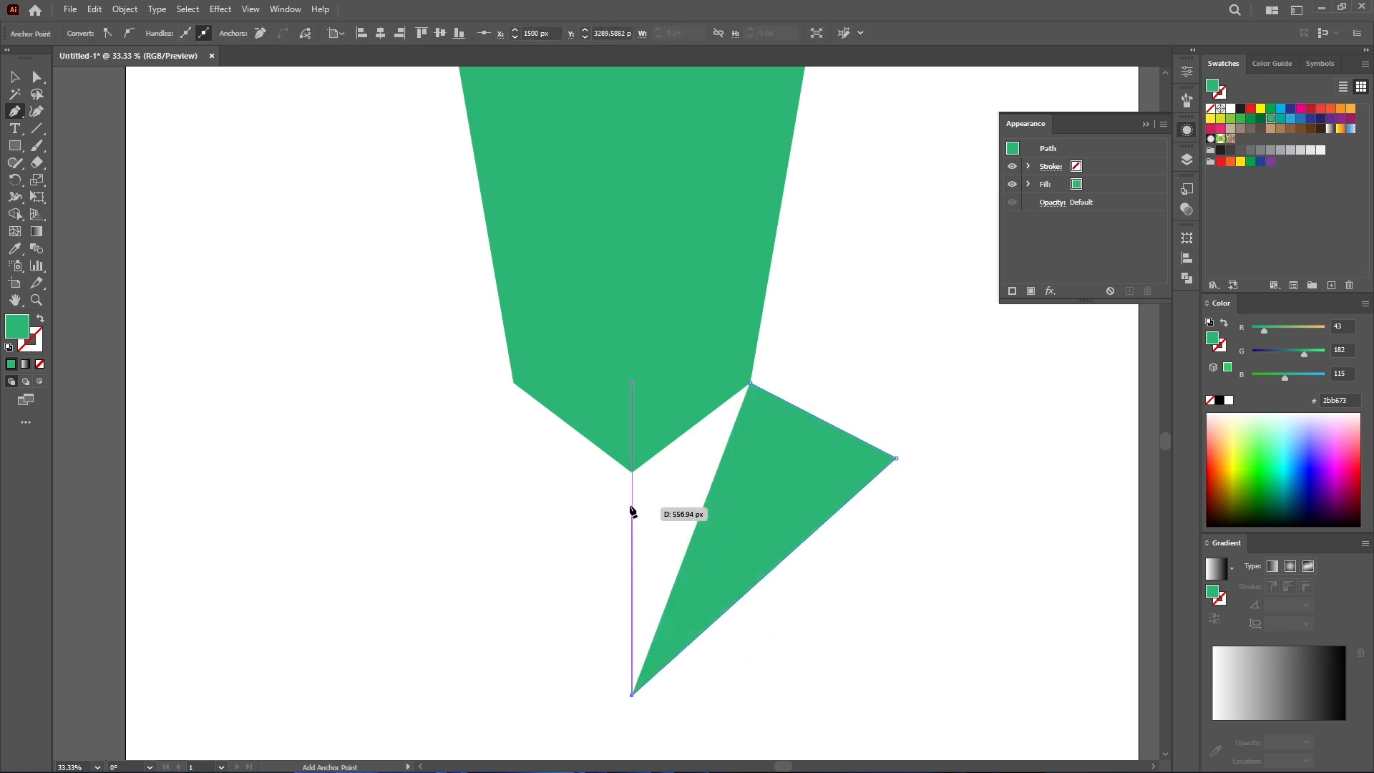
{"action": "left_click", "coordinate": [632, 471]}
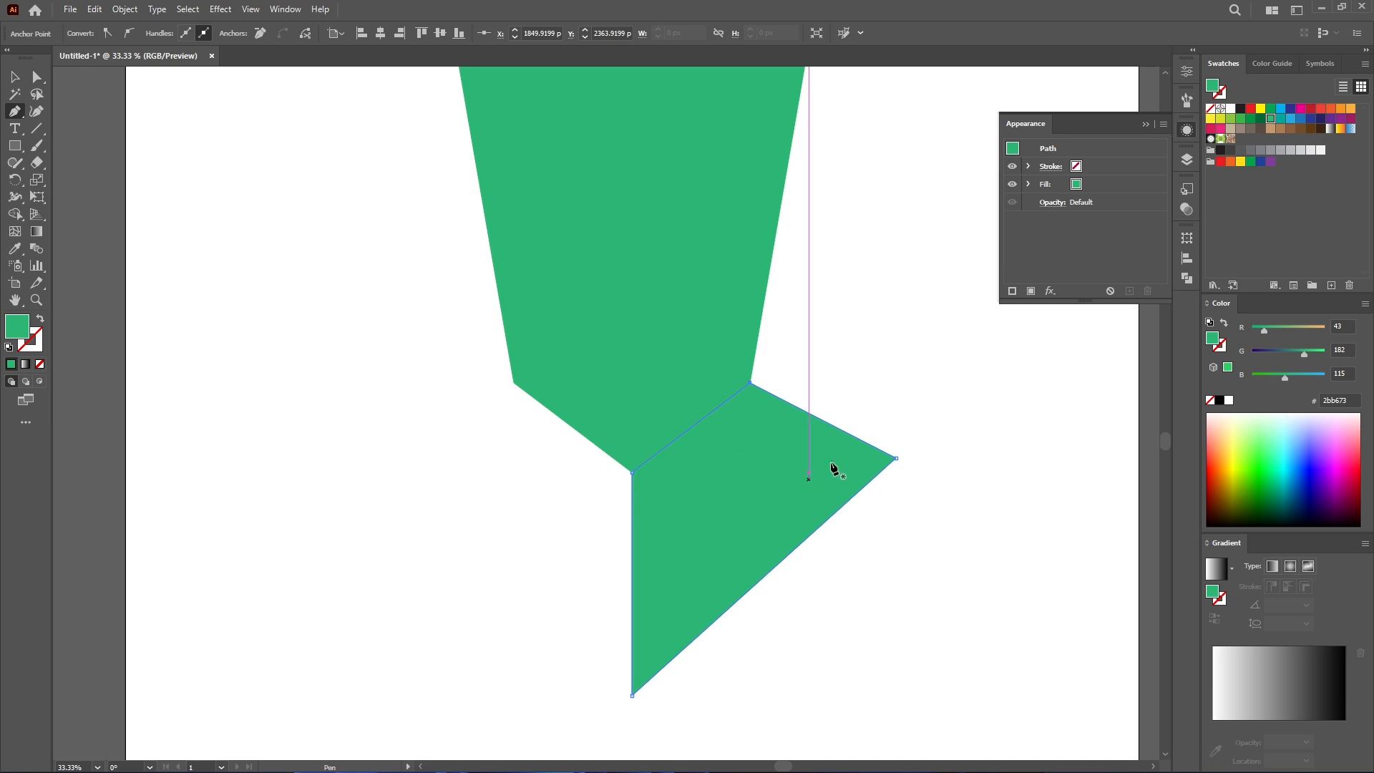
{"action": "left_click_drag", "start_coordinate": [1304, 354], "coordinate": [1292, 355]}
{"action": "key", "text": "v"}
- Reflect a vertical copy of the lower half facet and move it to the left side
{"action": "right_click", "coordinate": [689, 480]}
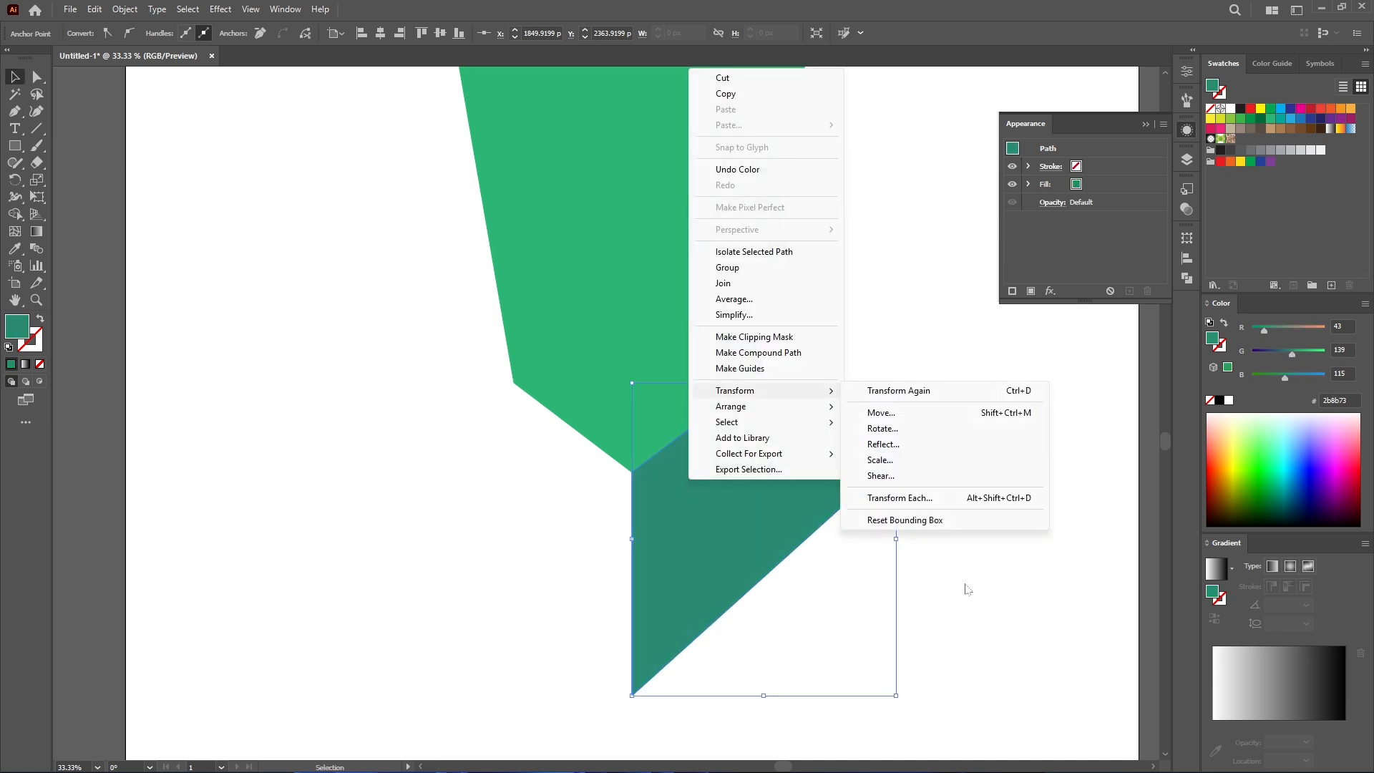
{"action": "left_click", "coordinate": [967, 587]}
{"action": "right_click", "coordinate": [738, 467]}
{"action": "mouse_move", "coordinate": [836, 378]}
{"action": "left_click", "coordinate": [933, 429]}
{"action": "left_click", "coordinate": [745, 556]}
{"action": "left_click_drag", "start_coordinate": [837, 536], "coordinate": [572, 536]}
- Merge the two lower halves into one facet with the Shape Builder tool and deselect
{"action": "mouse_move", "coordinate": [744, 648]}
{"action": "left_mouse_down"}
{"action": "mouse_move", "coordinate": [555, 566]}
{"action": "mouse_move", "coordinate": [701, 537]}
{"action": "left_mouse_up"}
{"action": "key", "text": "shift+m"}
{"action": "left_click", "coordinate": [15, 77]}
{"action": "scroll", "coordinate": [182, 156], "scroll_direction": "down", "scroll_amount": 2}
{"action": "left_click_drag", "start_coordinate": [182, 156], "coordinate": [377, 383]}
{"action": "left_click", "coordinate": [461, 250]}
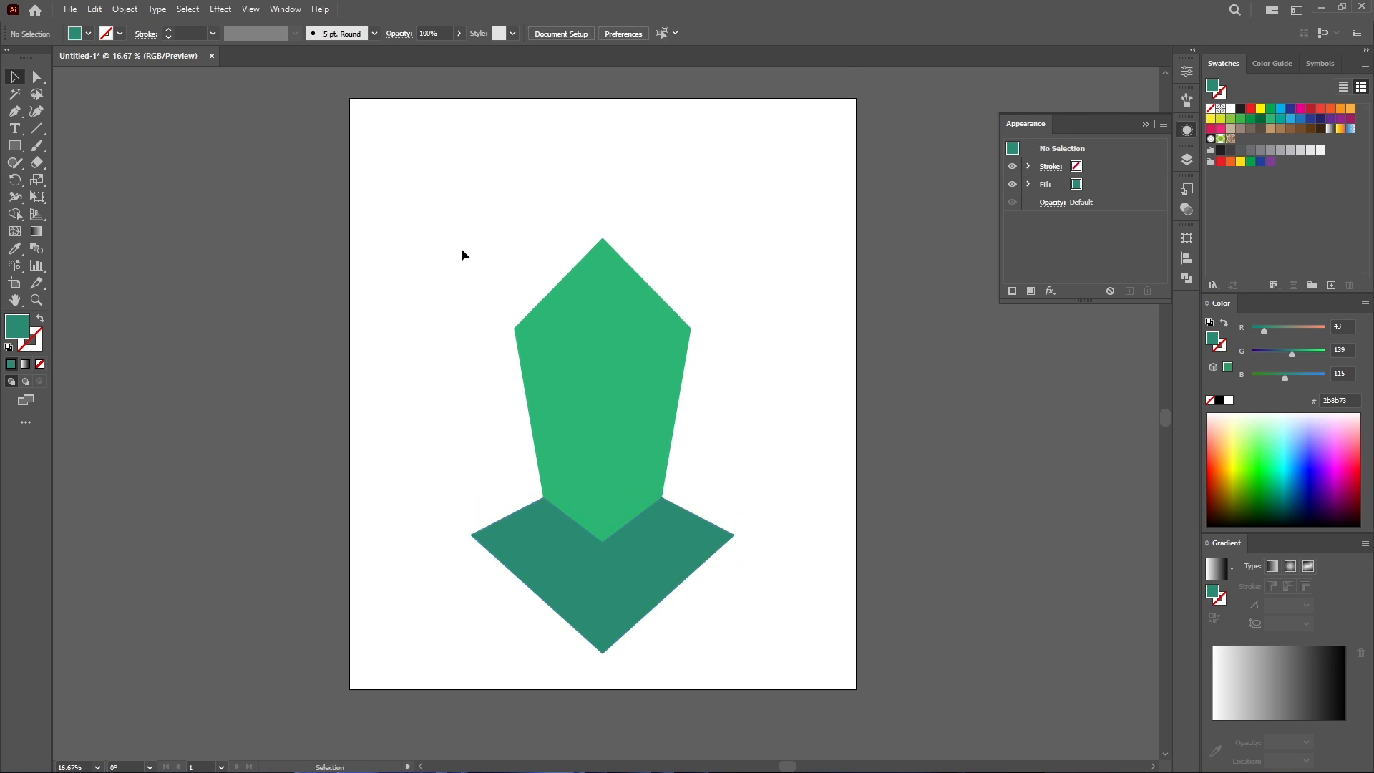
- Draw the left half of the large outer facet with the Pen tool and give it a darker blue-green fill
{"action": "left_click", "coordinate": [471, 535]}
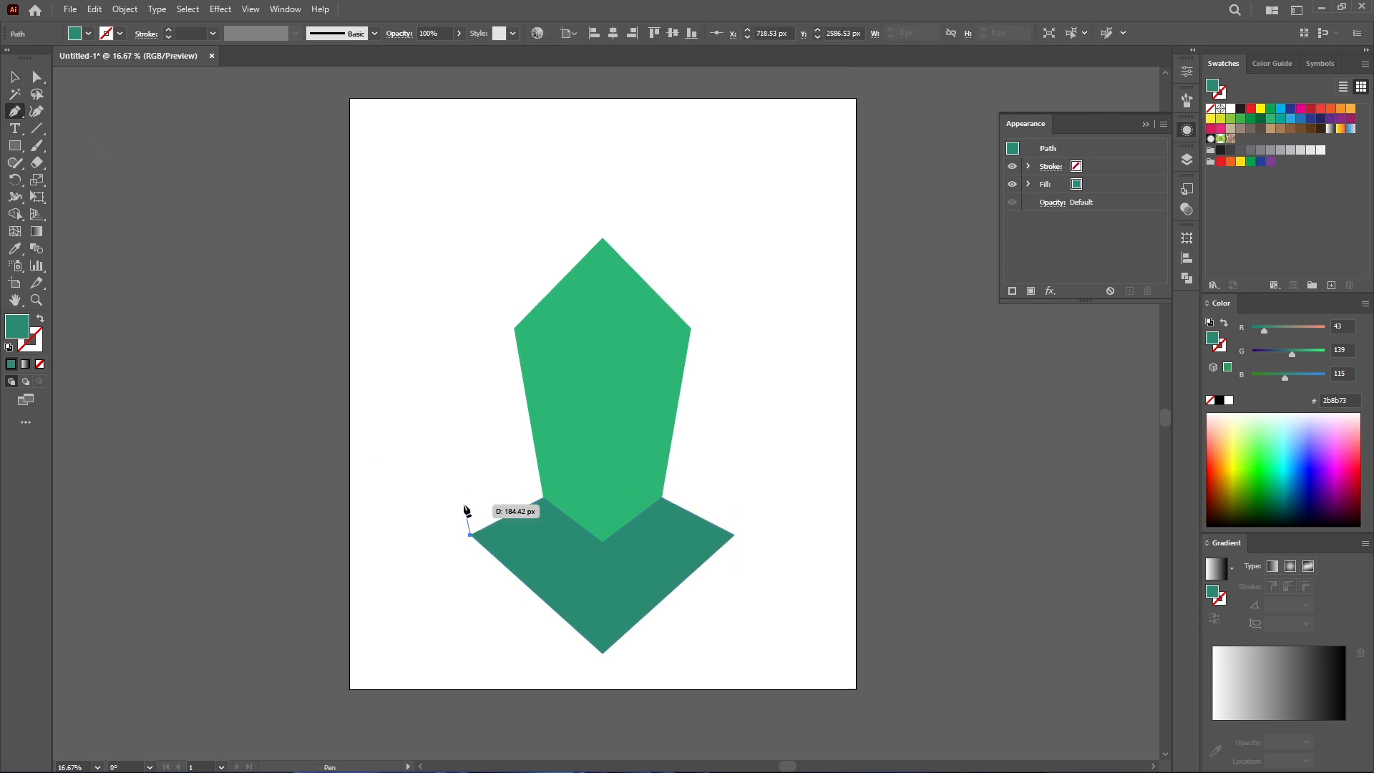
{"action": "left_click", "coordinate": [408, 325]}
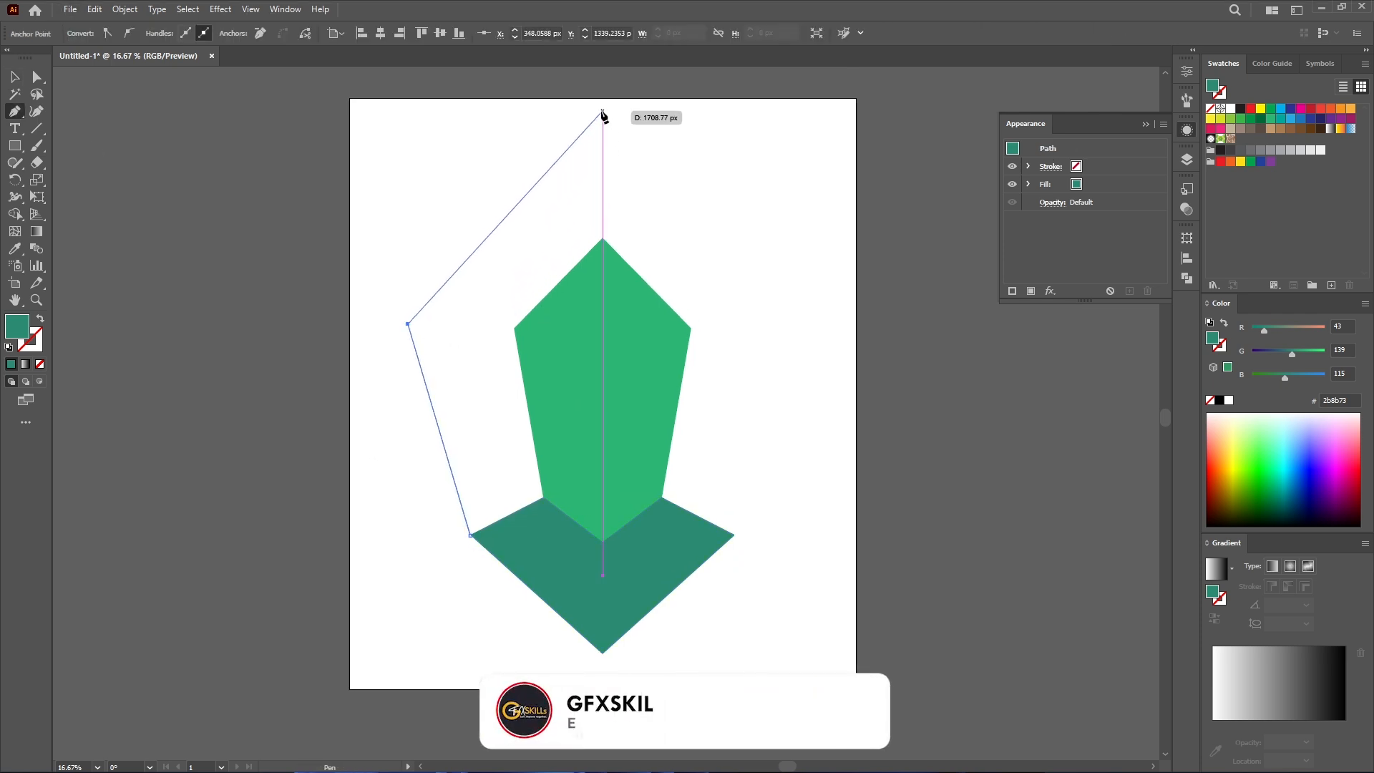
{"action": "left_click", "coordinate": [603, 112]}
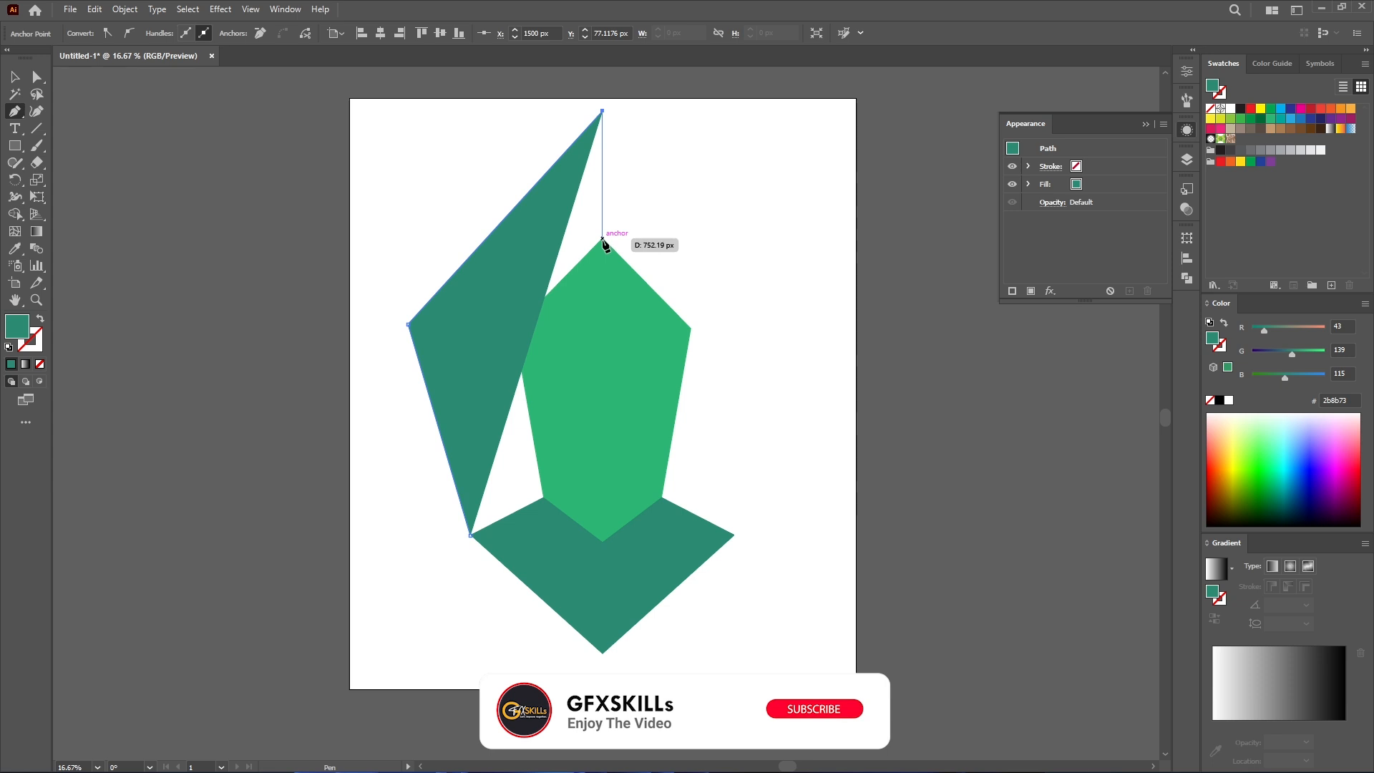
{"action": "left_click", "coordinate": [603, 653]}
{"action": "left_click", "coordinate": [470, 535]}
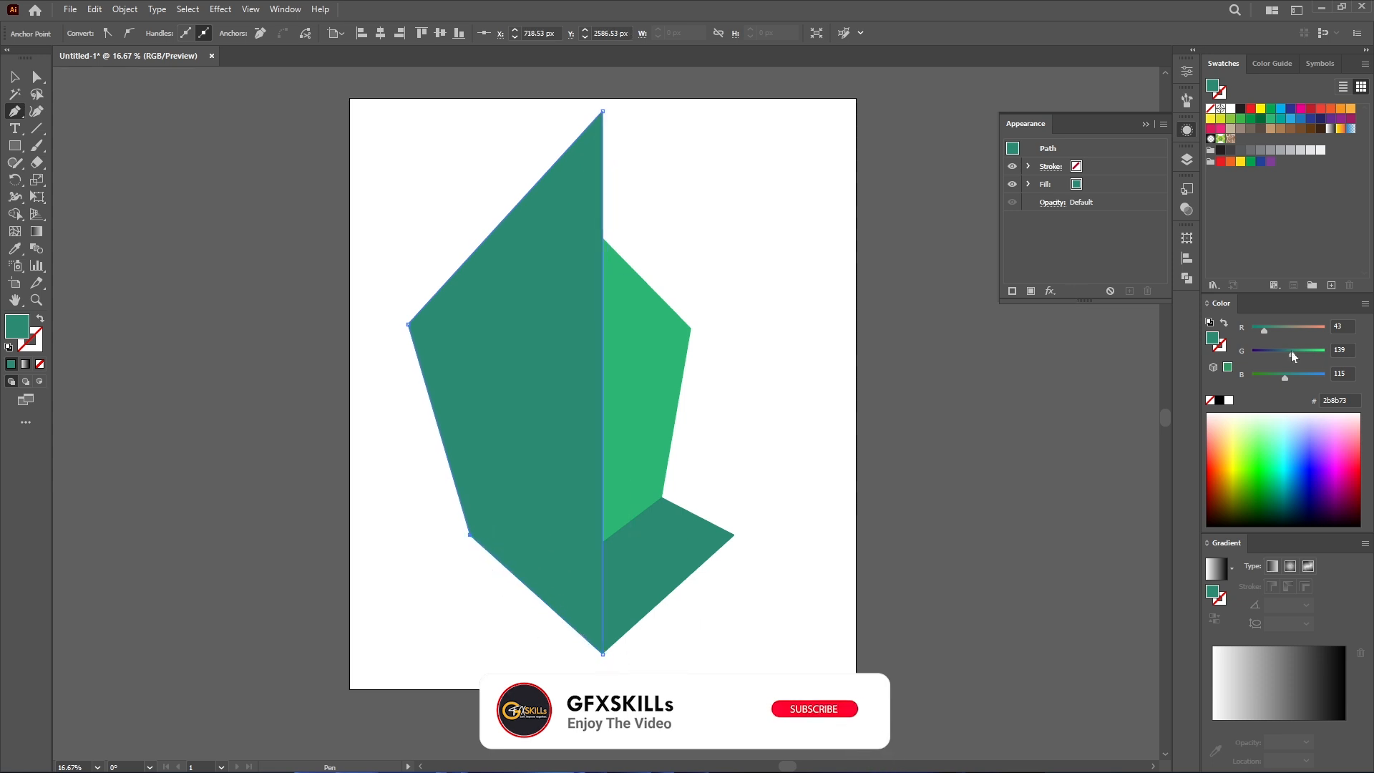
{"action": "left_click_drag", "start_coordinate": [1291, 350], "coordinate": [1280, 351]}
{"action": "key", "text": "v"}
- Reflect a vertical copy of the outer half facet and move it to the right side
{"action": "right_click", "coordinate": [540, 307]}
{"action": "left_click", "coordinate": [751, 578]}
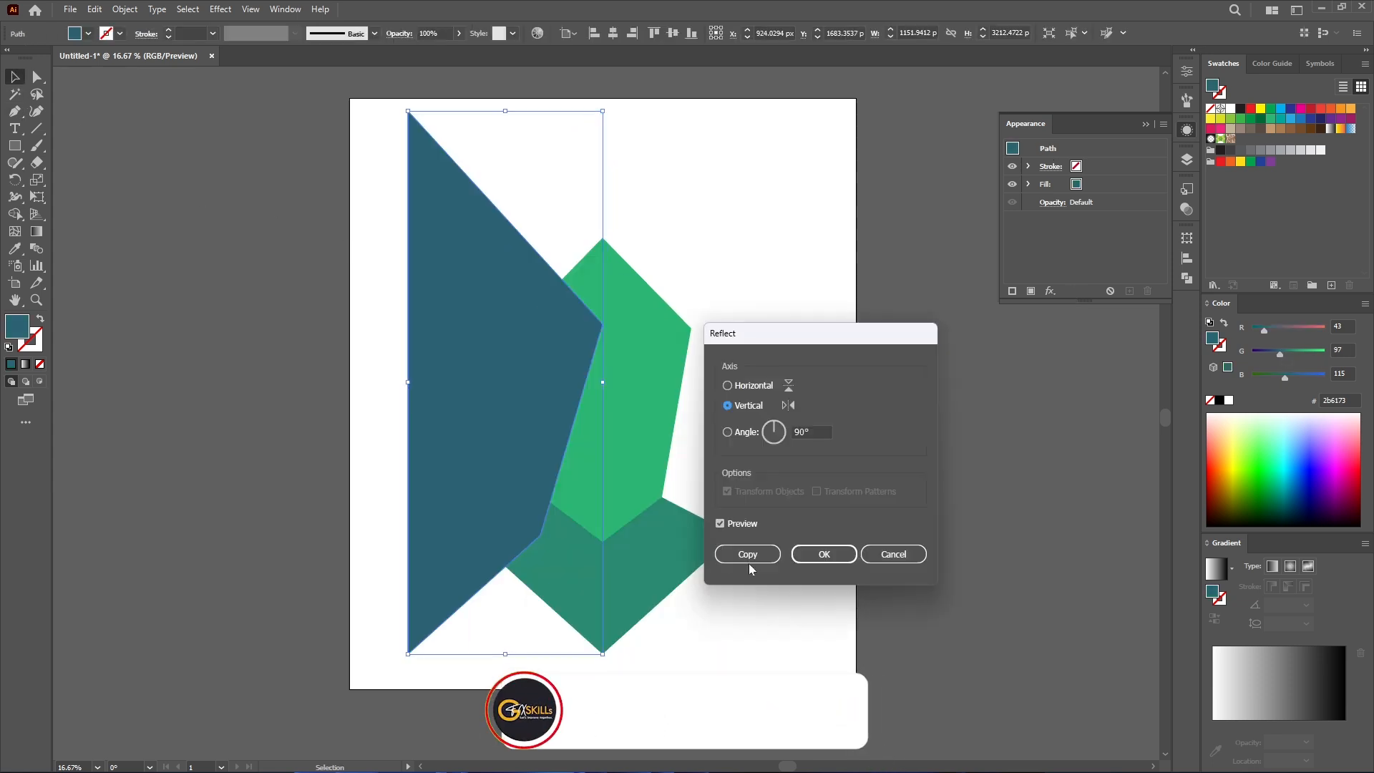
{"action": "left_click", "coordinate": [748, 556]}
{"action": "left_click_drag", "start_coordinate": [527, 430], "coordinate": [722, 429]}
- Merge the outer halves into one facet with the Shape Builder tool and deselect
{"action": "mouse_move", "coordinate": [828, 164]}
{"action": "left_mouse_down"}
{"action": "mouse_move", "coordinate": [683, 132]}
{"action": "mouse_move", "coordinate": [668, 270]}
{"action": "left_mouse_up"}
{"action": "left_click", "coordinate": [15, 214]}
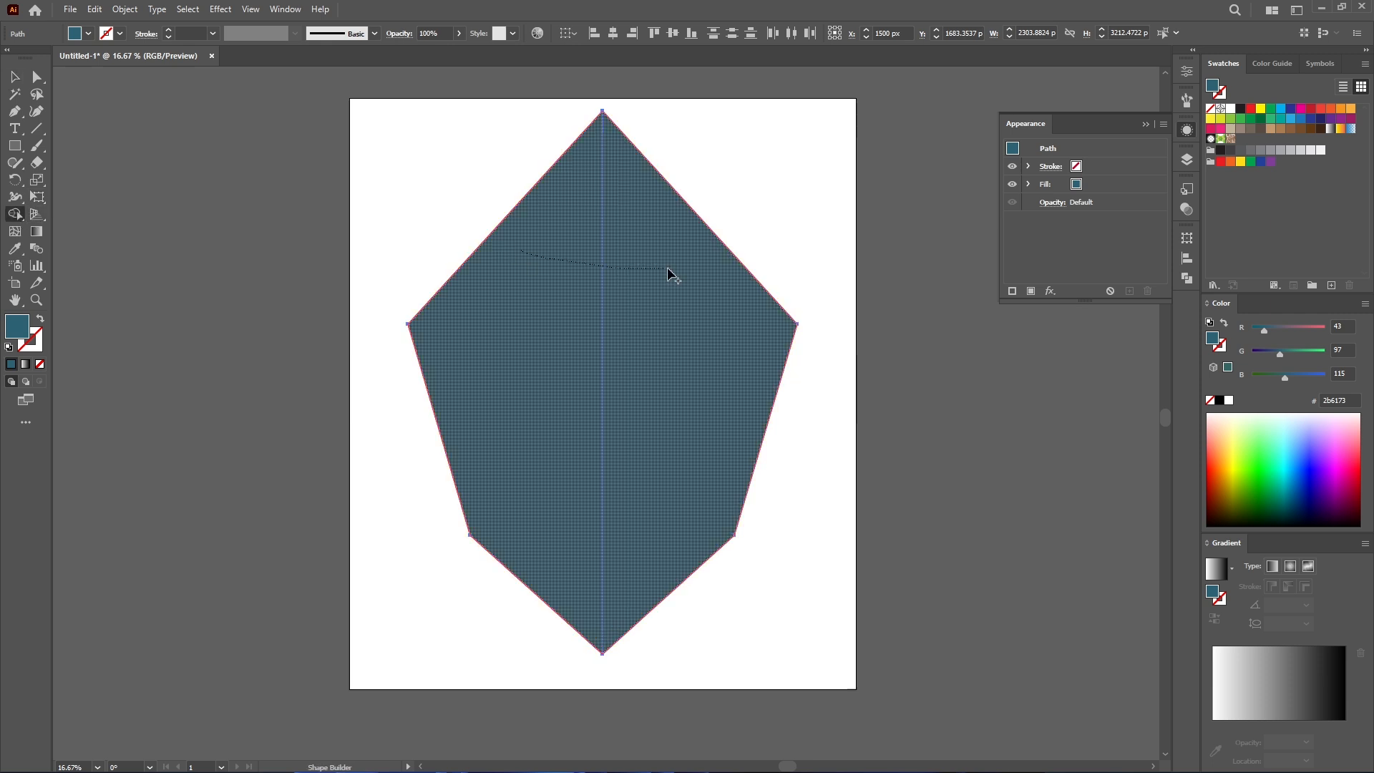
{"action": "left_click_drag", "start_coordinate": [668, 271], "coordinate": [667, 268]}
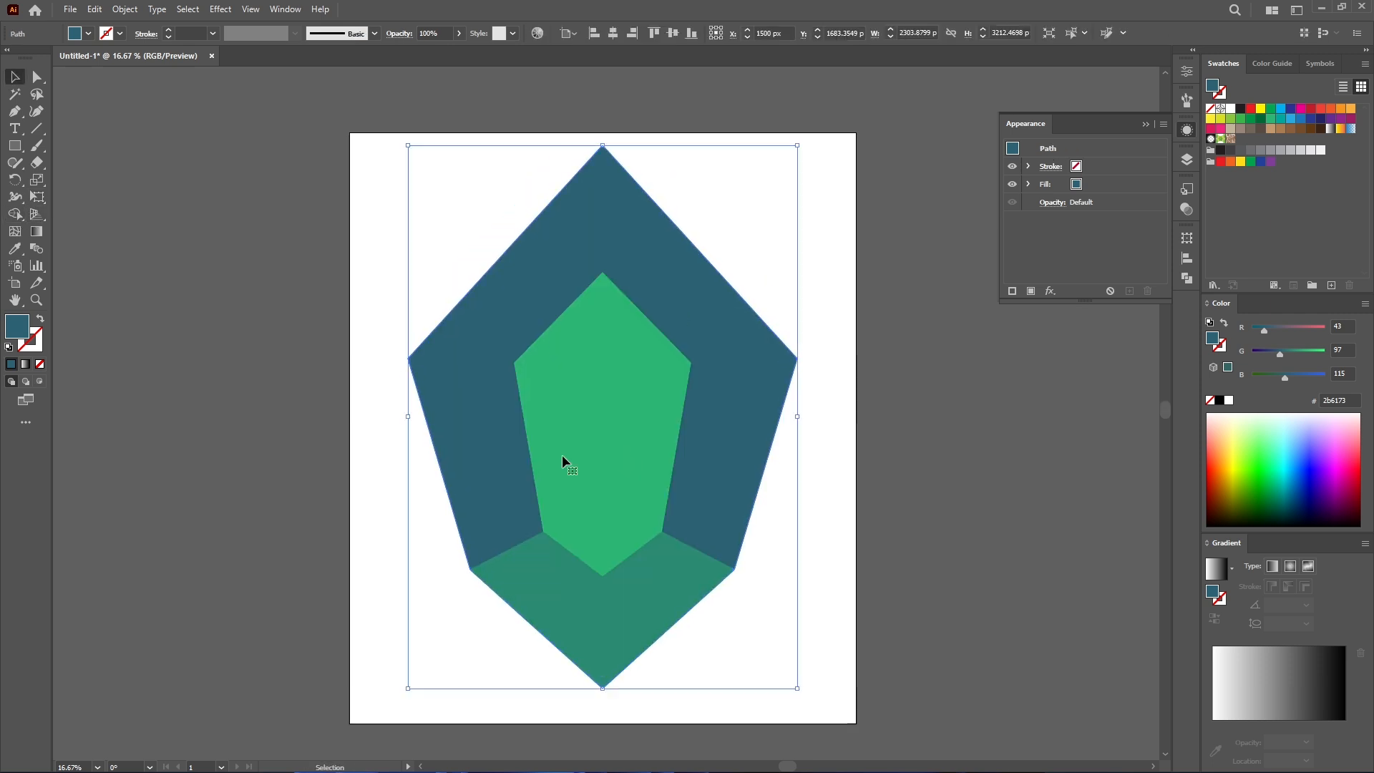
{"action": "left_click", "coordinate": [224, 384]}
- Select the inner facet and apply a linear gradient fill to it
{"action": "key", "text": "a"}
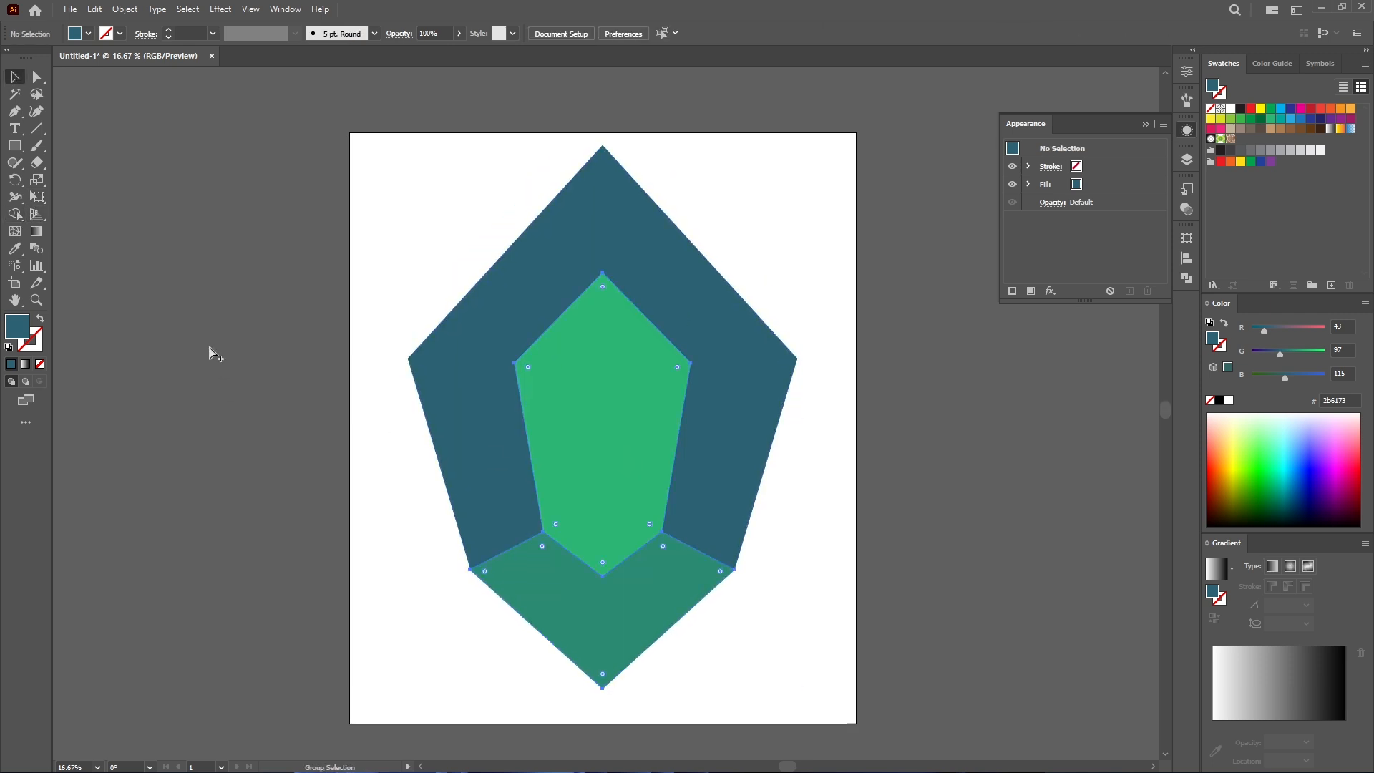
{"action": "left_click", "coordinate": [588, 426]}
{"action": "key", "text": "g"}
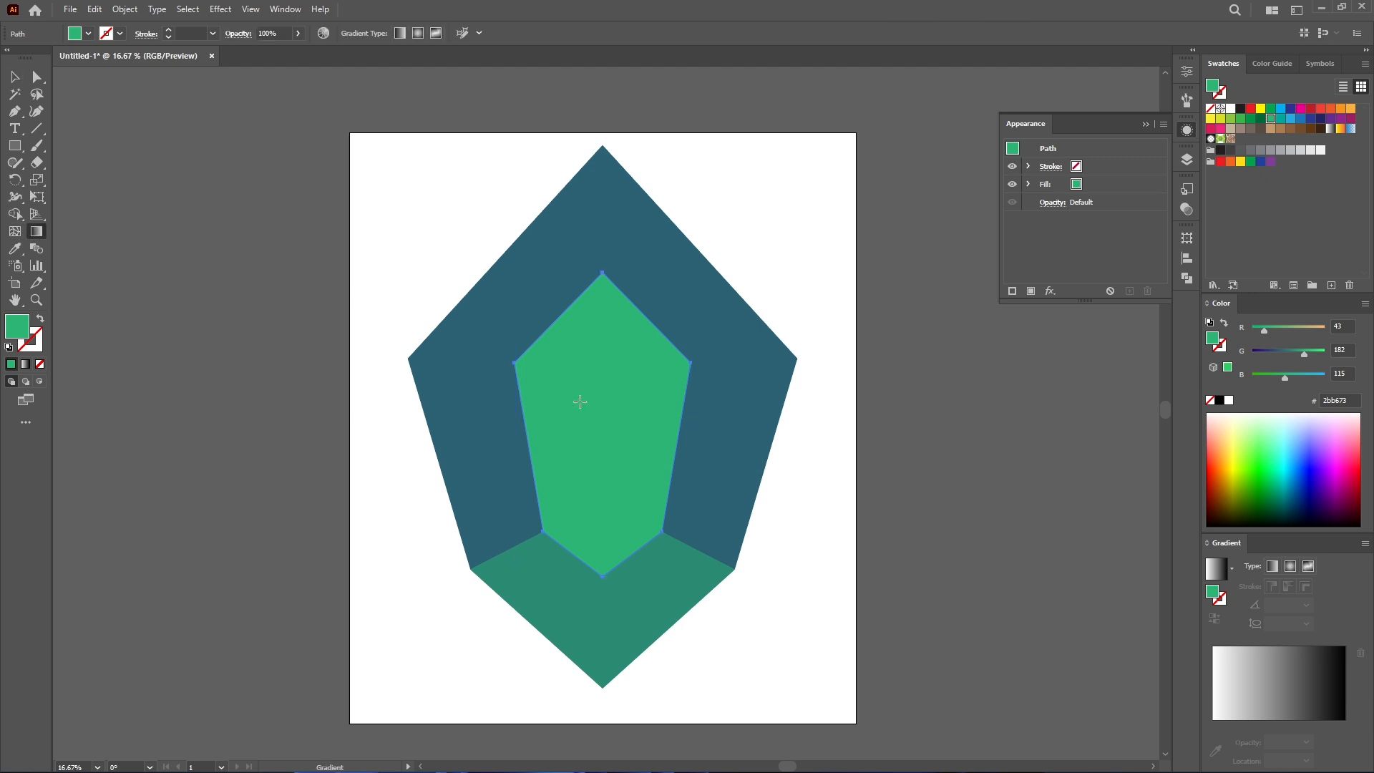
{"action": "left_click_drag", "start_coordinate": [1250, 527], "coordinate": [1251, 462]}
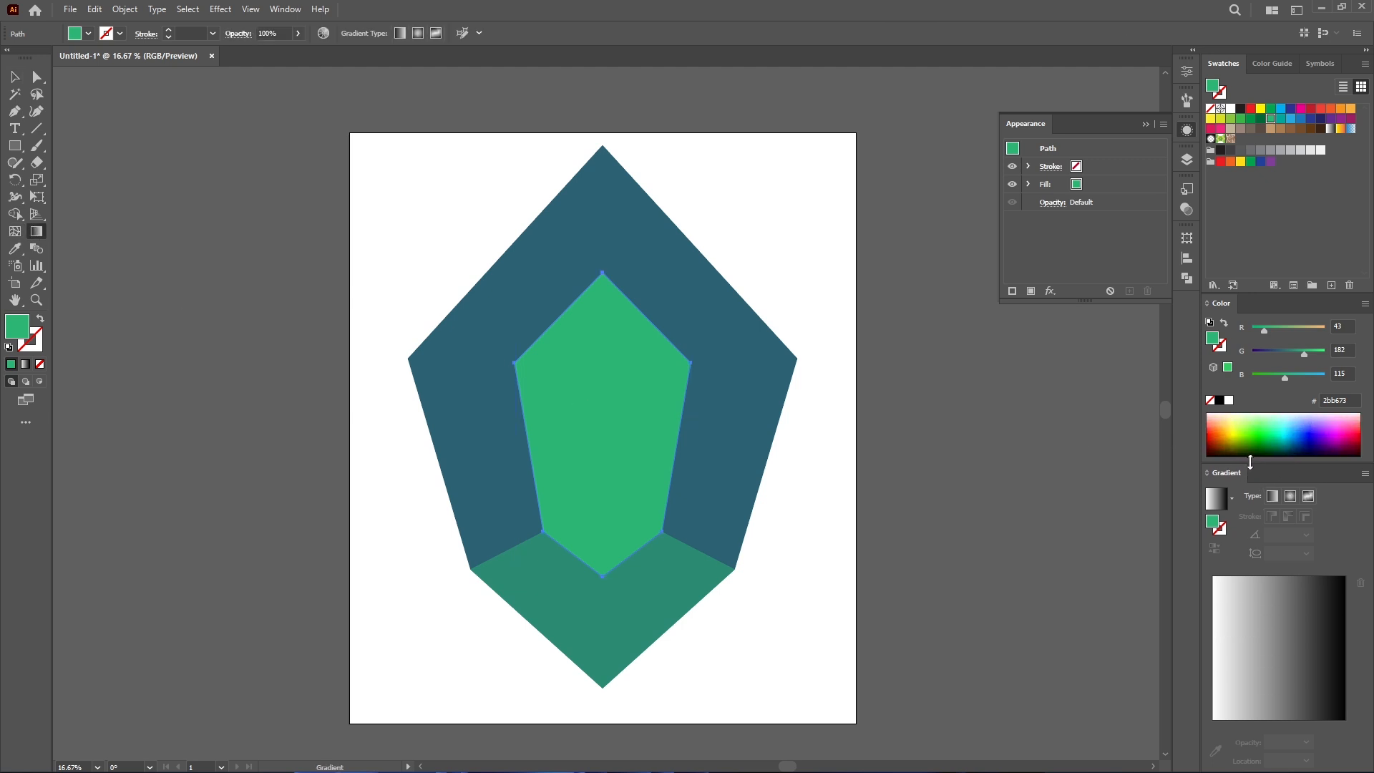
{"action": "left_click", "coordinate": [1235, 669]}
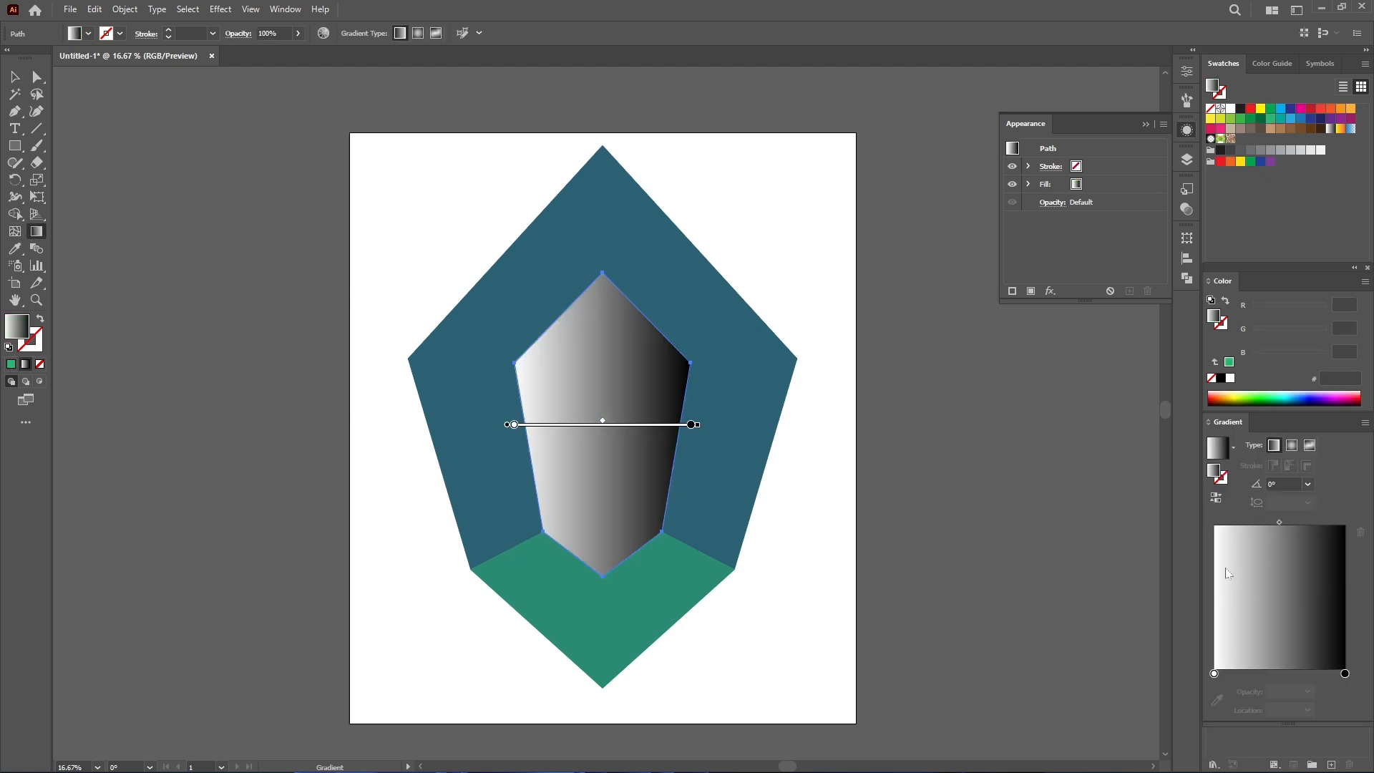
{"action": "left_click", "coordinate": [1216, 674]}
- Set the inner gradient's left stop colour to 4aca7c
{"action": "left_click", "coordinate": [1277, 353]}
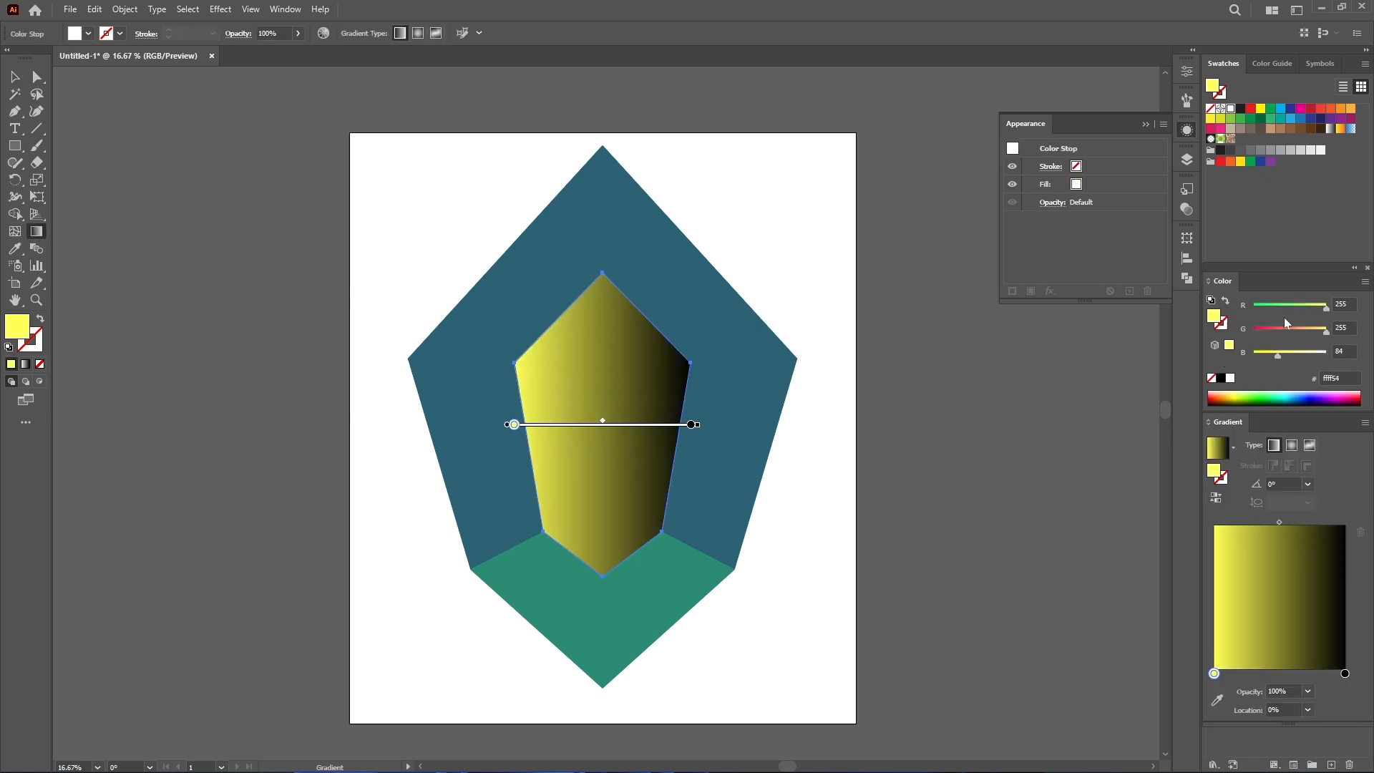
{"action": "left_click", "coordinate": [1275, 306]}
{"action": "left_click", "coordinate": [1312, 330]}
{"action": "left_click", "coordinate": [1290, 353]}
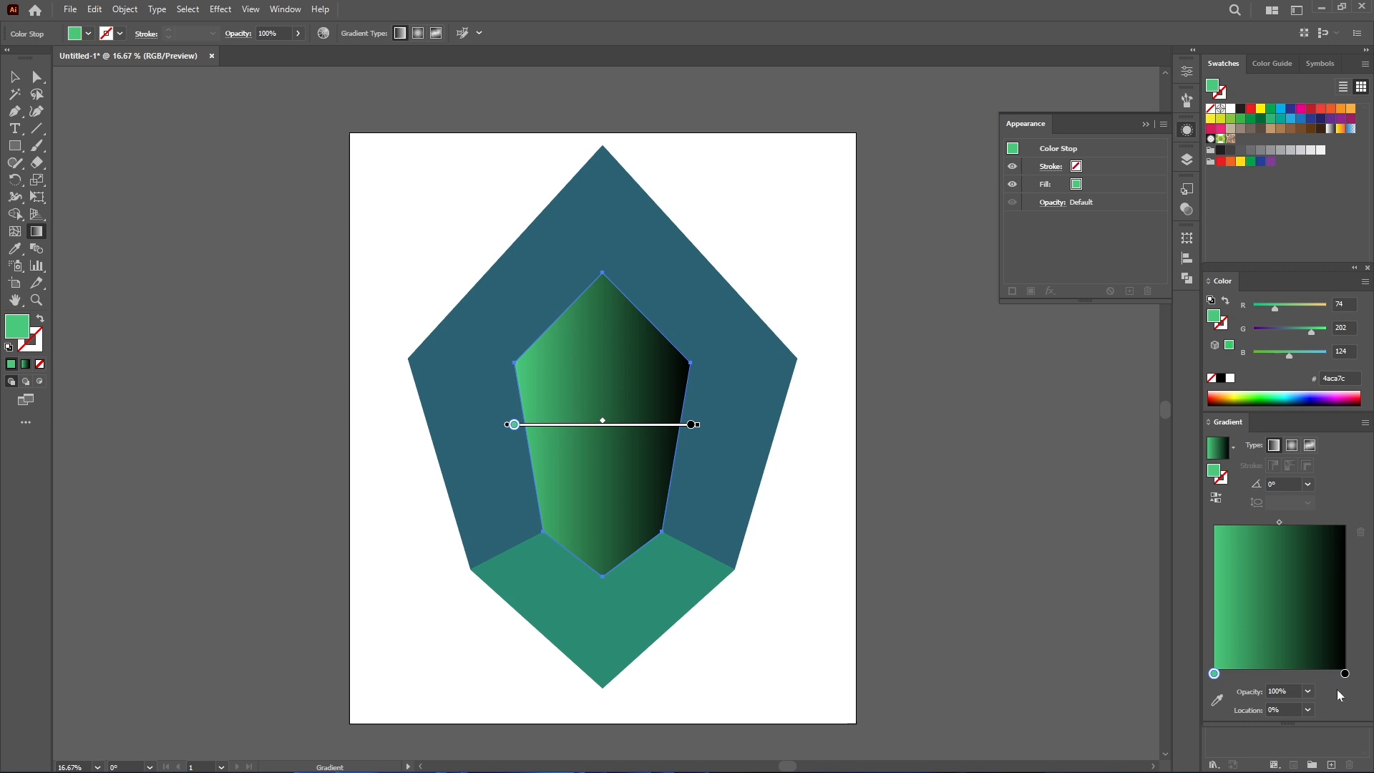
- Set the inner gradient's right stop colour to 006b00
{"action": "left_click", "coordinate": [1345, 674]}
{"action": "left_click", "coordinate": [1283, 329]}
{"action": "left_click", "coordinate": [1273, 352]}
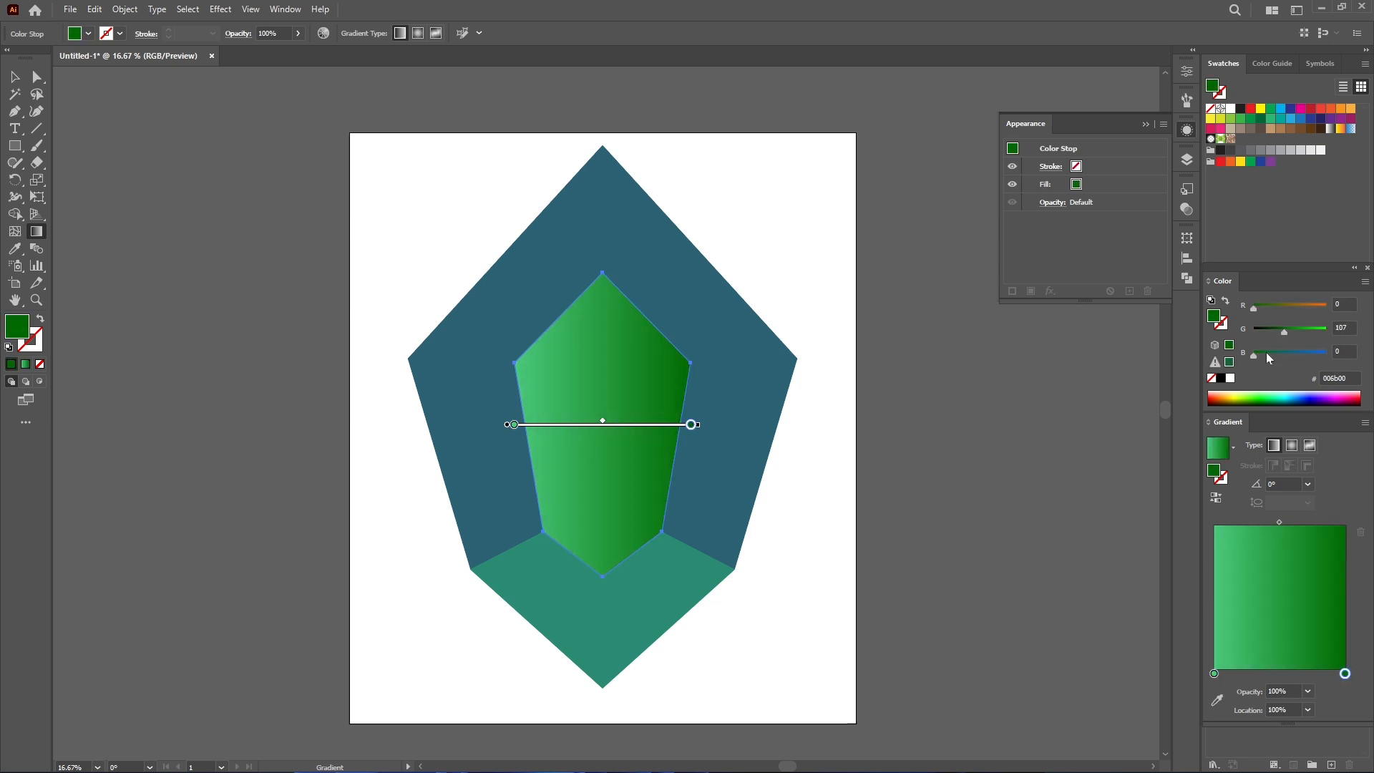
- Select the outer facet and fill it with a linear gradient
{"action": "key", "text": "v"}
{"action": "left_click", "coordinate": [457, 397]}
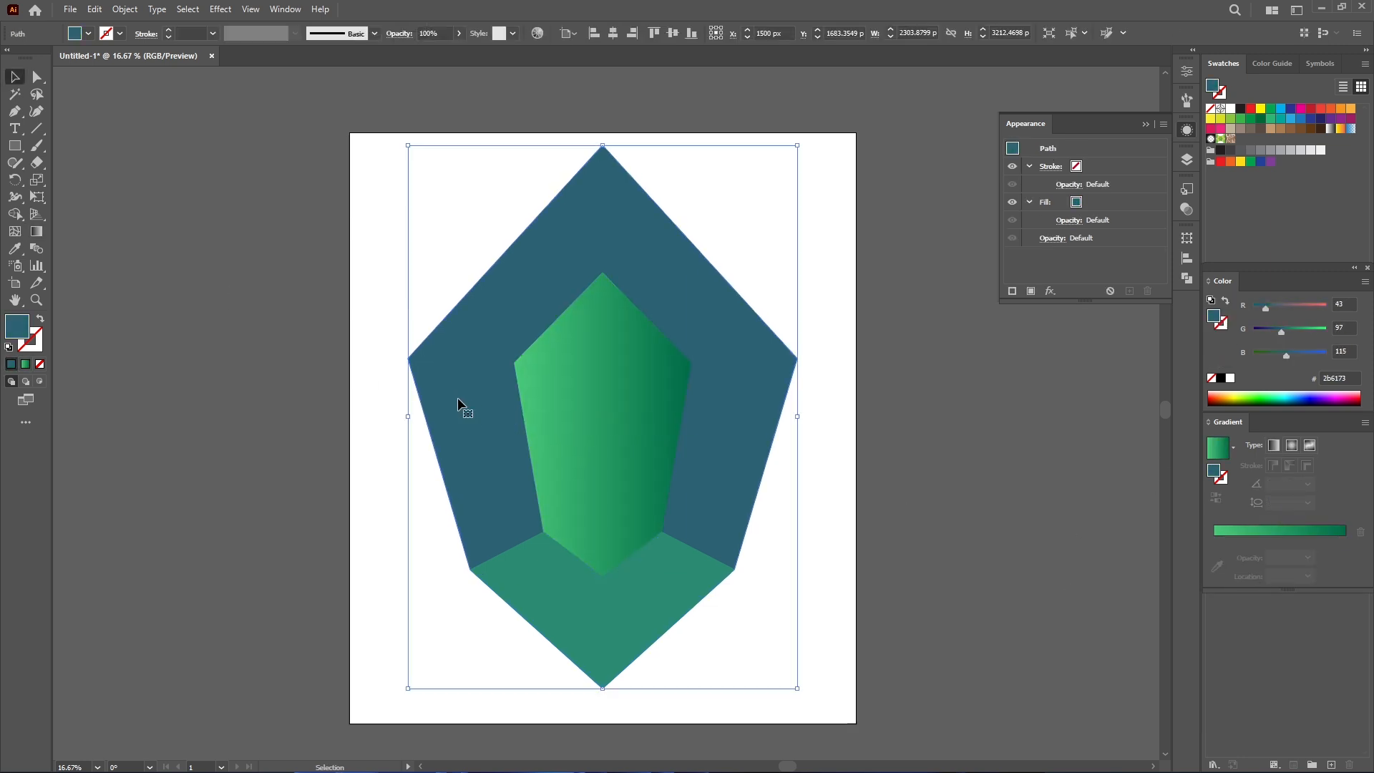
{"action": "left_click_drag", "start_coordinate": [1288, 333], "coordinate": [1252, 308]}
{"action": "left_click_drag", "start_coordinate": [1284, 330], "coordinate": [1290, 331]}
{"action": "key", "text": "g"}
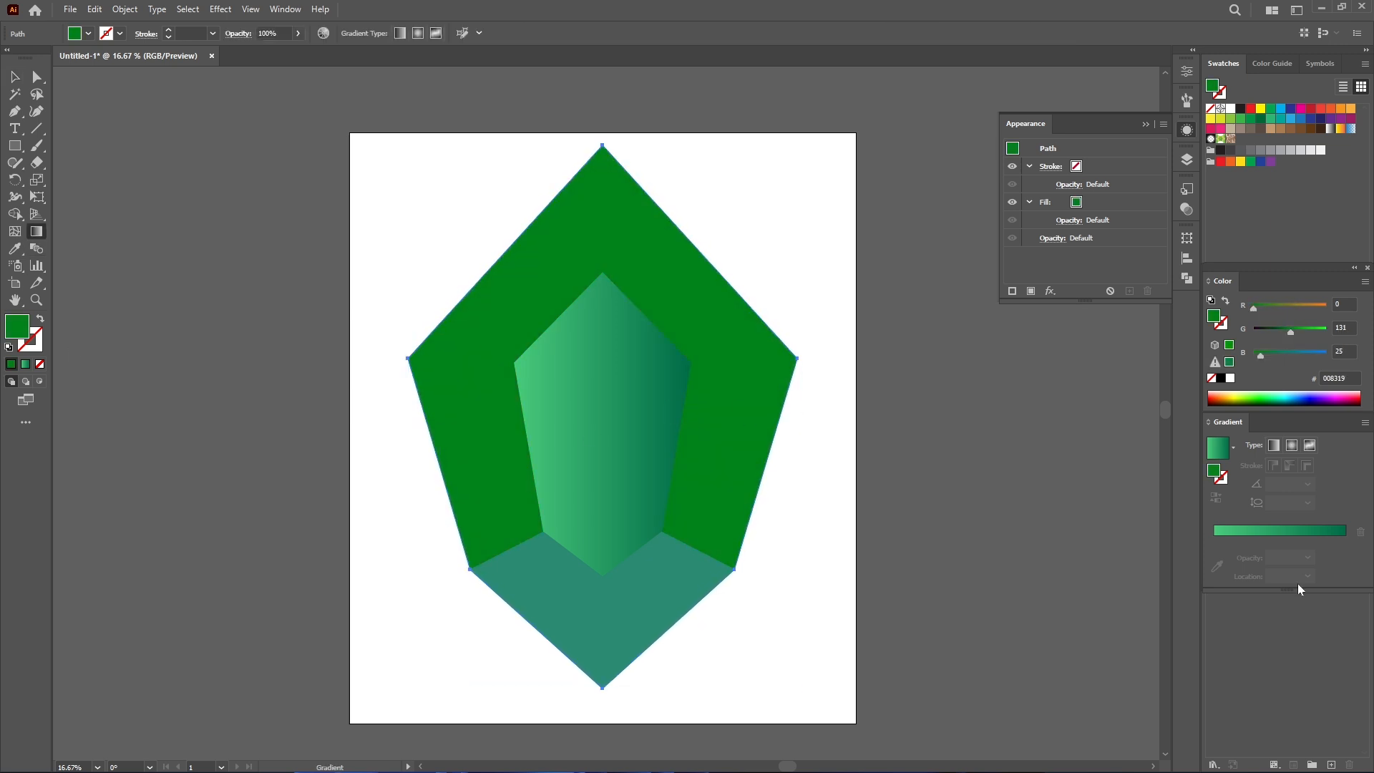
{"action": "left_click", "coordinate": [1221, 533]}
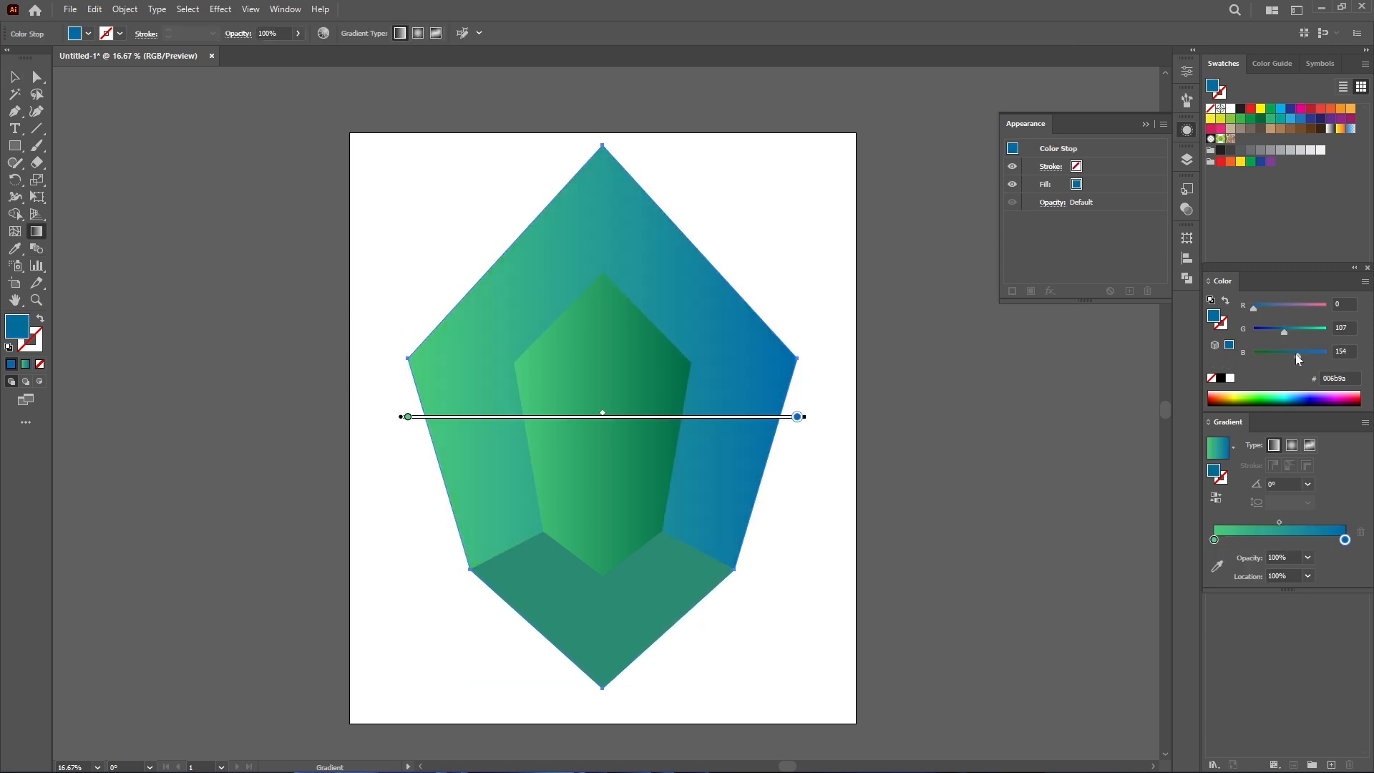
- Set the outer gradient's left stop colour to 4ab687
{"action": "left_click", "coordinate": [1214, 540]}
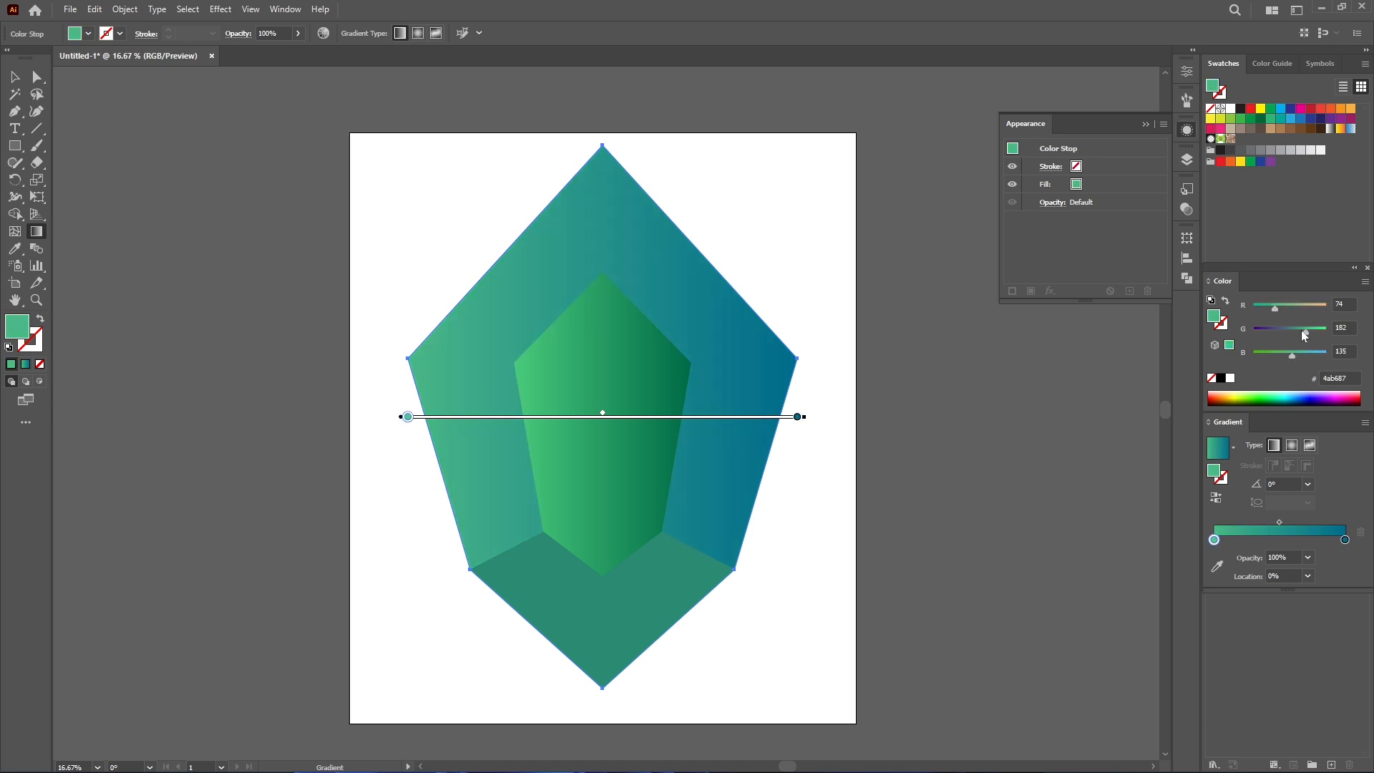
{"action": "left_click_drag", "start_coordinate": [1303, 335], "coordinate": [1300, 330]}
{"action": "left_click", "coordinate": [1345, 540]}
{"action": "left_click", "coordinate": [17, 77]}
- Fill the bottom facet with a linear gradient and set its left stop colour to 01b18d
{"action": "left_click", "coordinate": [630, 617]}
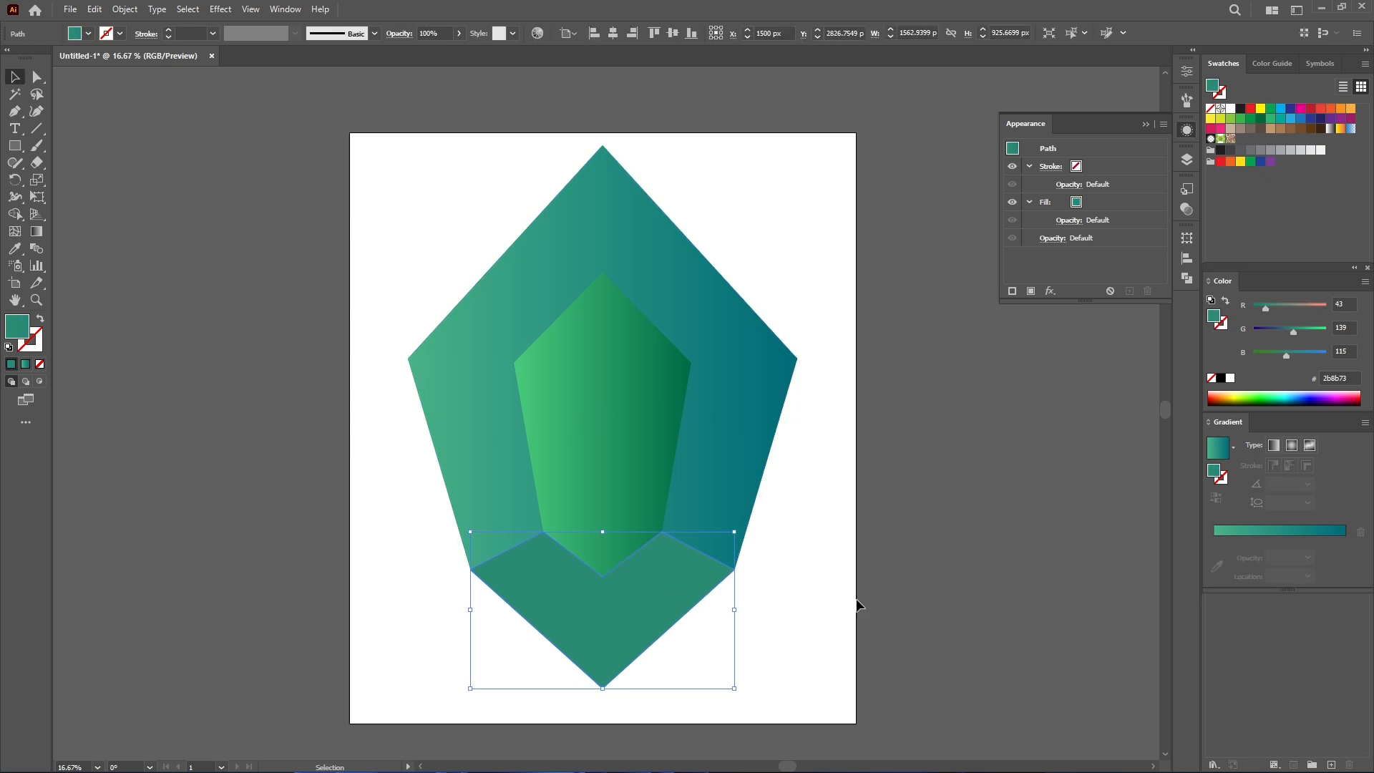
{"action": "left_click", "coordinate": [1218, 448]}
{"action": "left_click_drag", "start_coordinate": [1284, 331], "coordinate": [1302, 356]}
{"action": "left_click", "coordinate": [1216, 558]}
{"action": "left_click_drag", "start_coordinate": [1276, 308], "coordinate": [1254, 309]}
{"action": "left_click_drag", "start_coordinate": [1301, 356], "coordinate": [1294, 354]}
{"action": "left_click", "coordinate": [910, 400]}
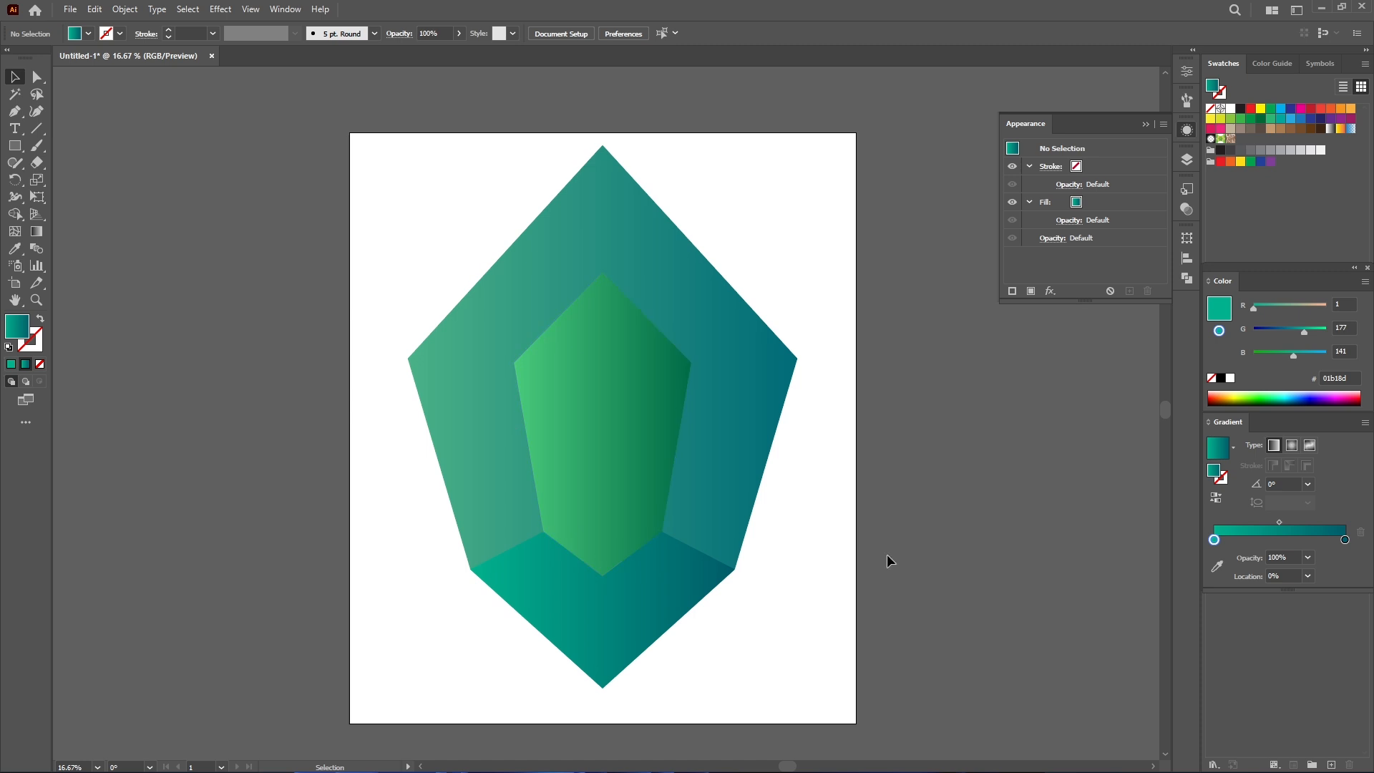
- Select the whole gem and lock it
{"action": "left_click_drag", "start_coordinate": [369, 420], "coordinate": [792, 648]}
{"action": "key", "text": "ctrl+2"}
{"action": "scroll", "coordinate": [590, 501], "scroll_direction": "up", "scroll_amount": 1}
{"action": "left_click_drag", "start_coordinate": [632, 568], "coordinate": [625, 509]}
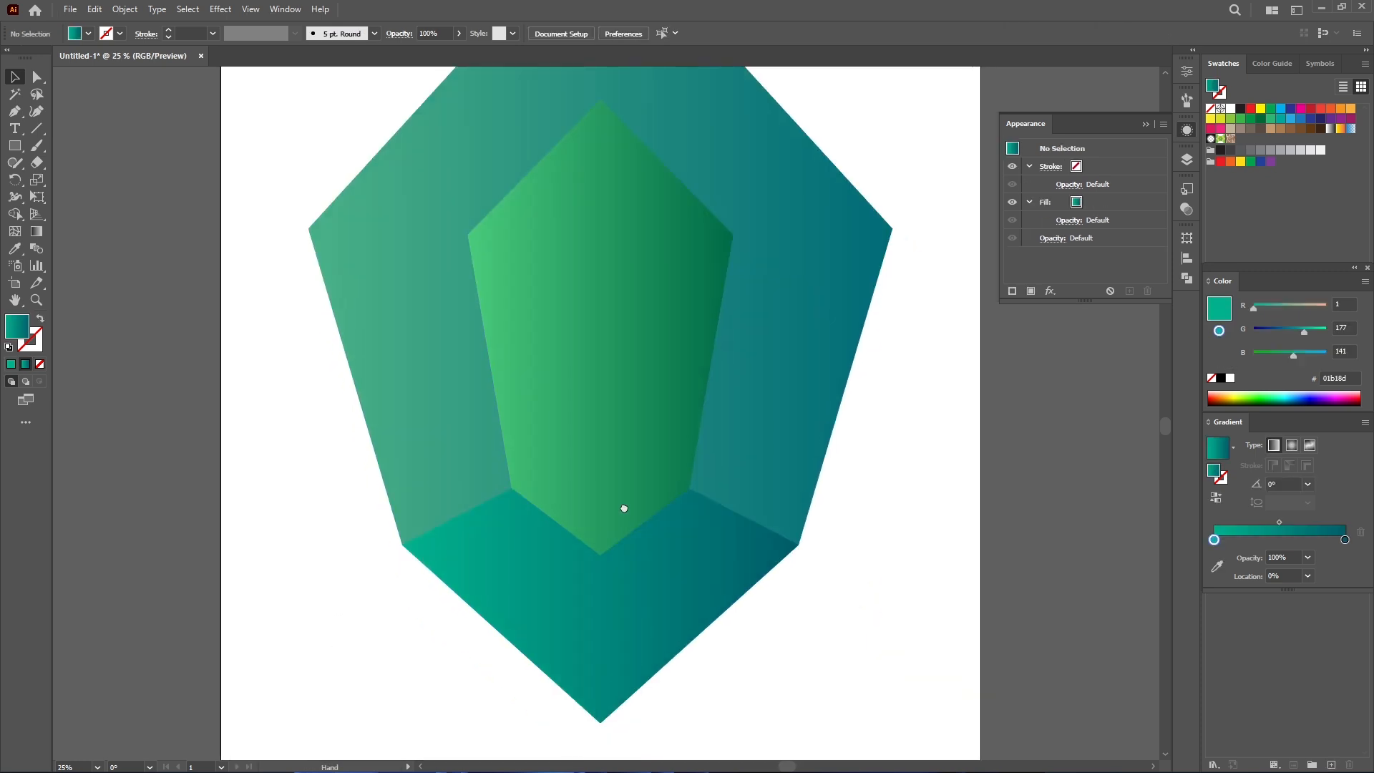
- Draw a thin edge strip with the Pen tool along the inner facet's upper-left edges, with spikes to the left corner and top apex
{"action": "scroll", "coordinate": [520, 414], "scroll_direction": "up", "scroll_amount": 1}
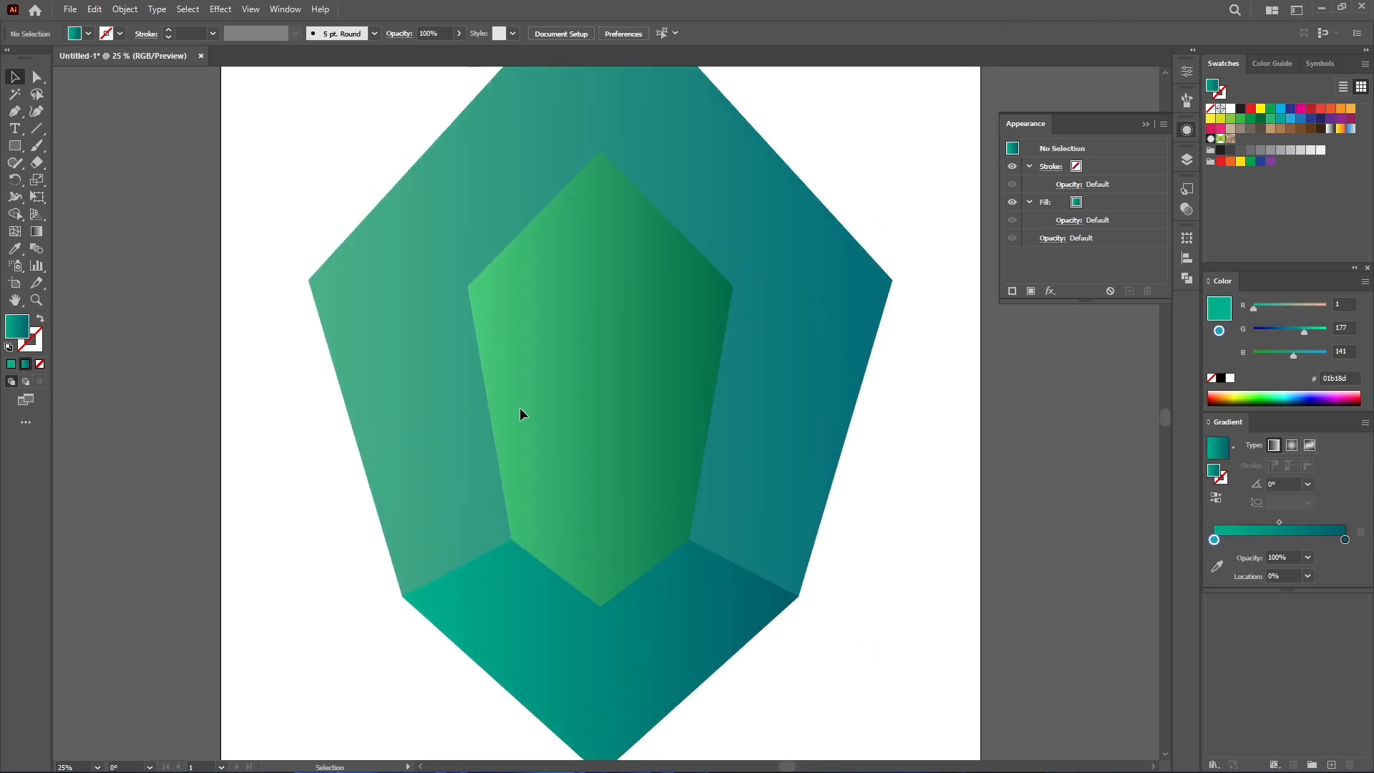
{"action": "scroll", "coordinate": [507, 546], "scroll_direction": "up", "scroll_amount": 2}
{"action": "left_click", "coordinate": [507, 544]}
{"action": "scroll", "coordinate": [491, 298], "scroll_direction": "down", "scroll_amount": 2}
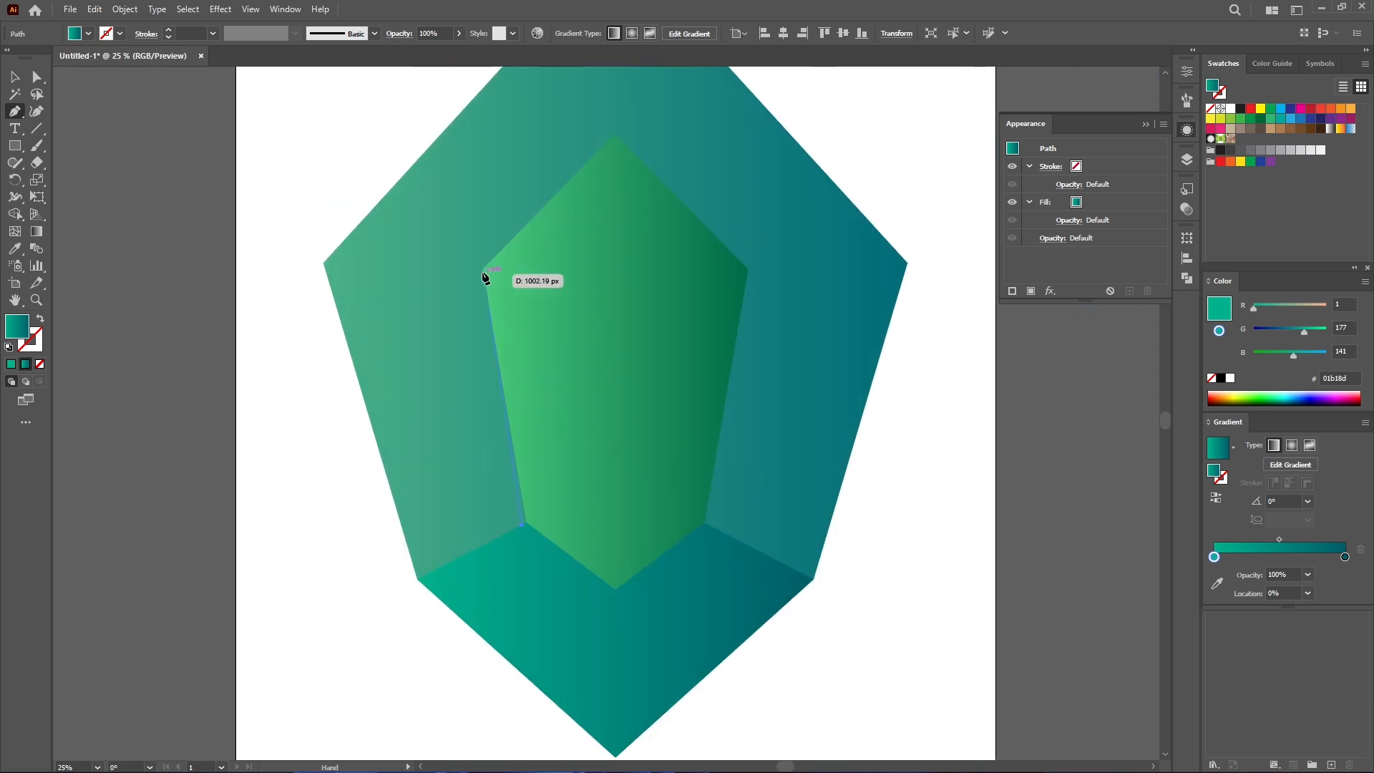
{"action": "scroll", "coordinate": [479, 276], "scroll_direction": "up", "scroll_amount": 1}
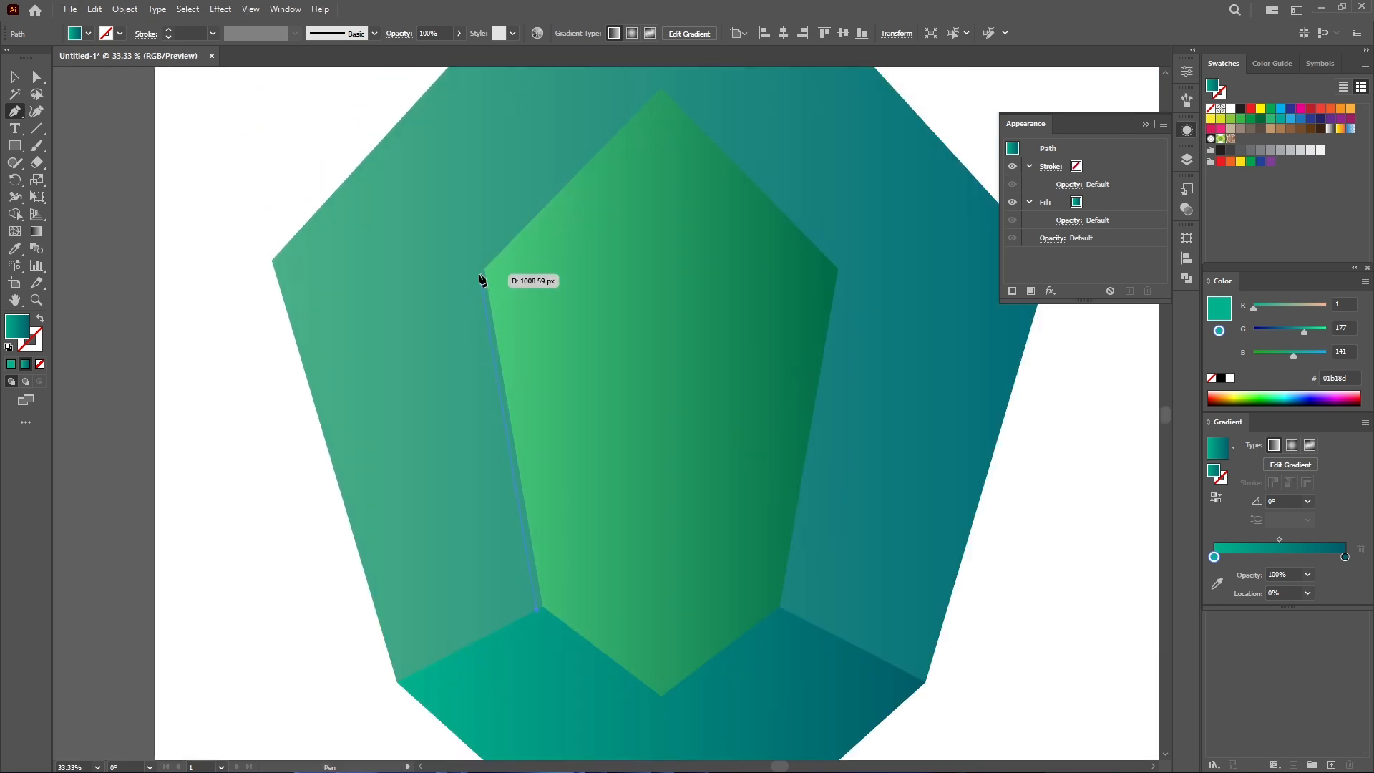
{"action": "left_click", "coordinate": [481, 272]}
{"action": "key", "text": "ctrl+z"}
{"action": "left_click", "coordinate": [479, 279]}
{"action": "left_click", "coordinate": [294, 264]}
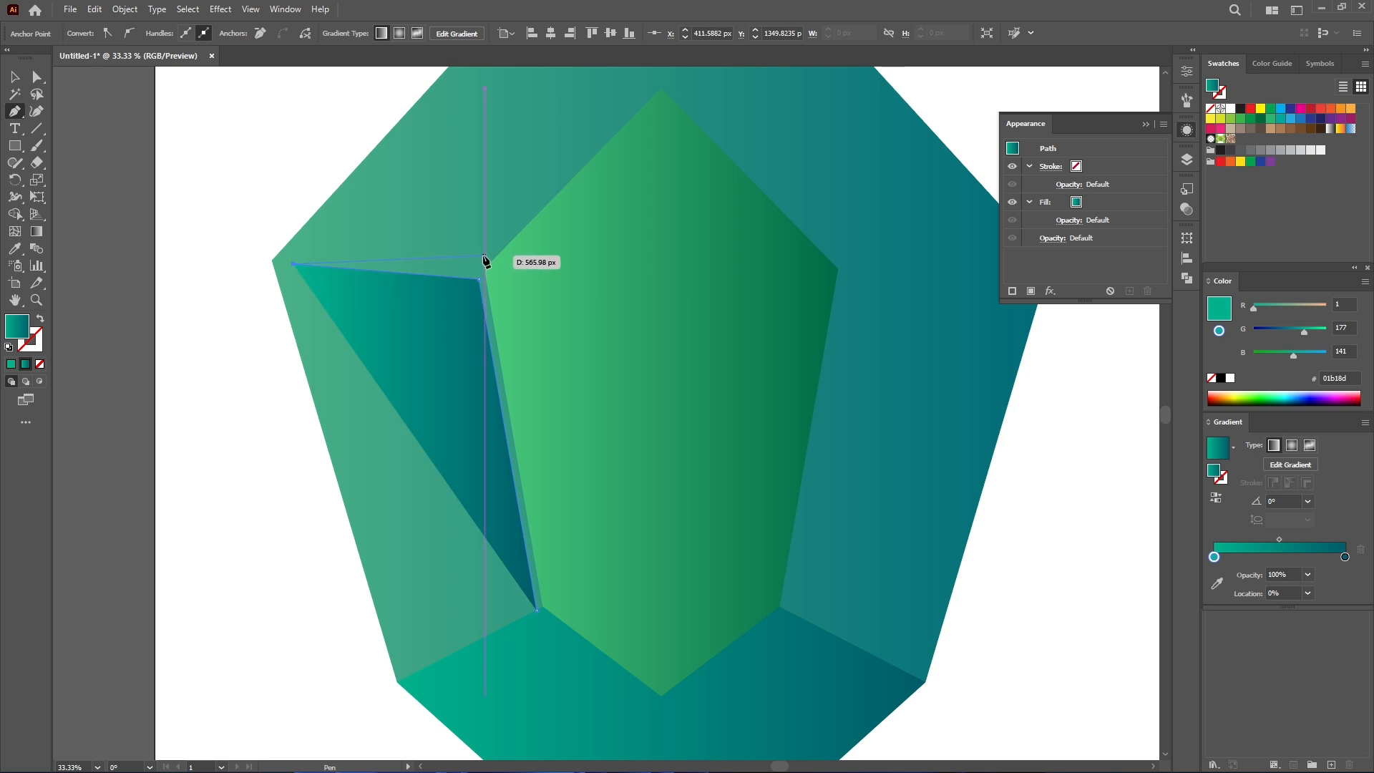
{"action": "key", "text": "ctrl+z"}
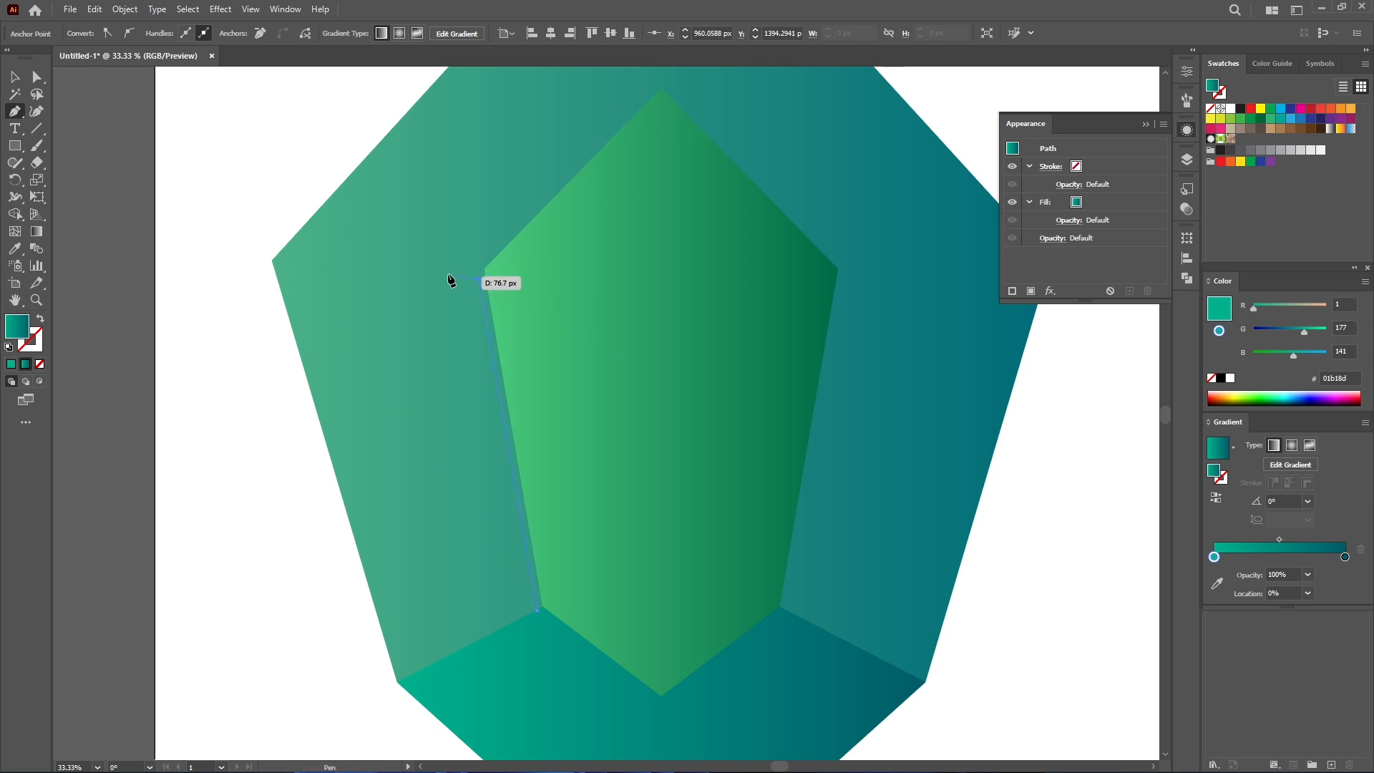
{"action": "left_click", "coordinate": [301, 264]}
{"action": "left_click", "coordinate": [479, 276]}
{"action": "scroll", "coordinate": [659, 143], "scroll_direction": "up", "scroll_amount": 3}
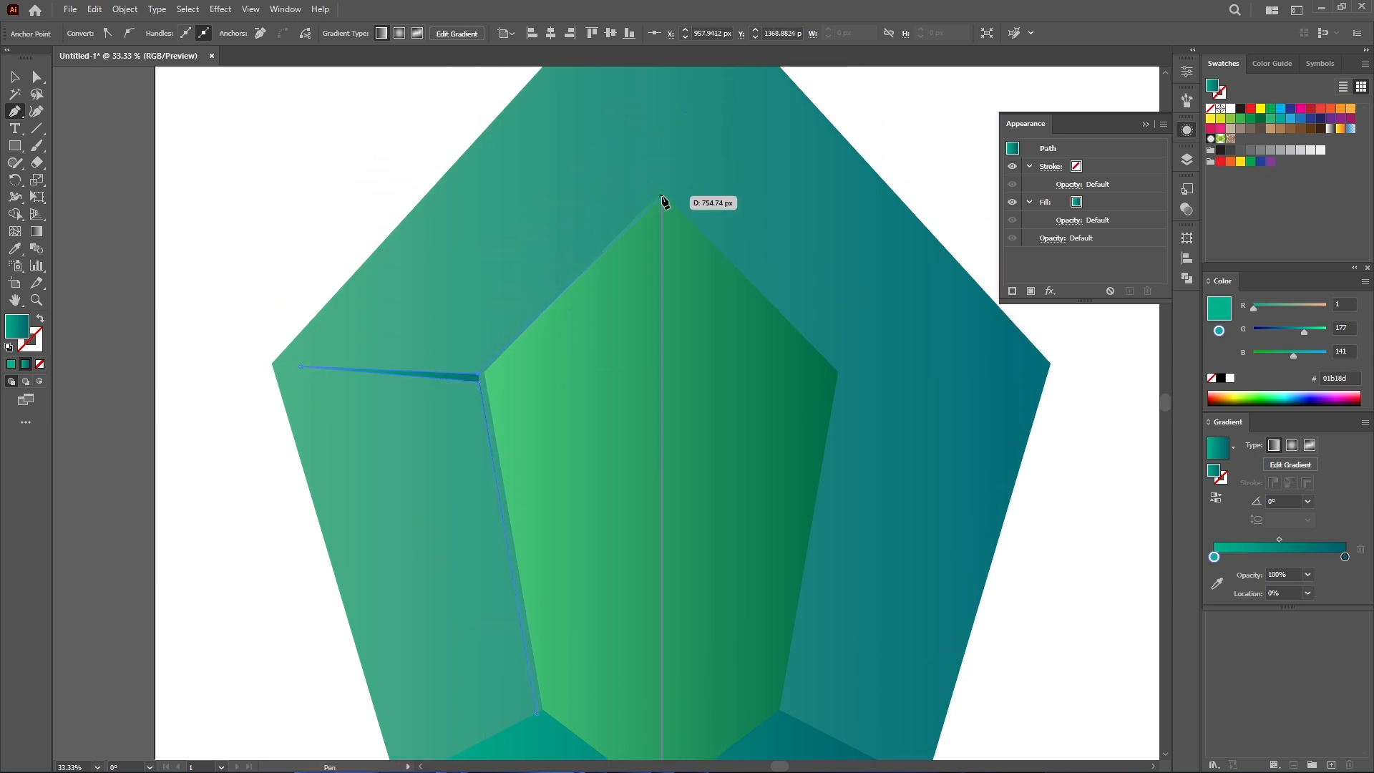
{"action": "scroll", "coordinate": [662, 201], "scroll_direction": "up", "scroll_amount": 1}
{"action": "left_click", "coordinate": [658, 204]}
{"action": "scroll", "coordinate": [659, 145], "scroll_direction": "up", "scroll_amount": 9}
{"action": "left_click", "coordinate": [658, 148]}
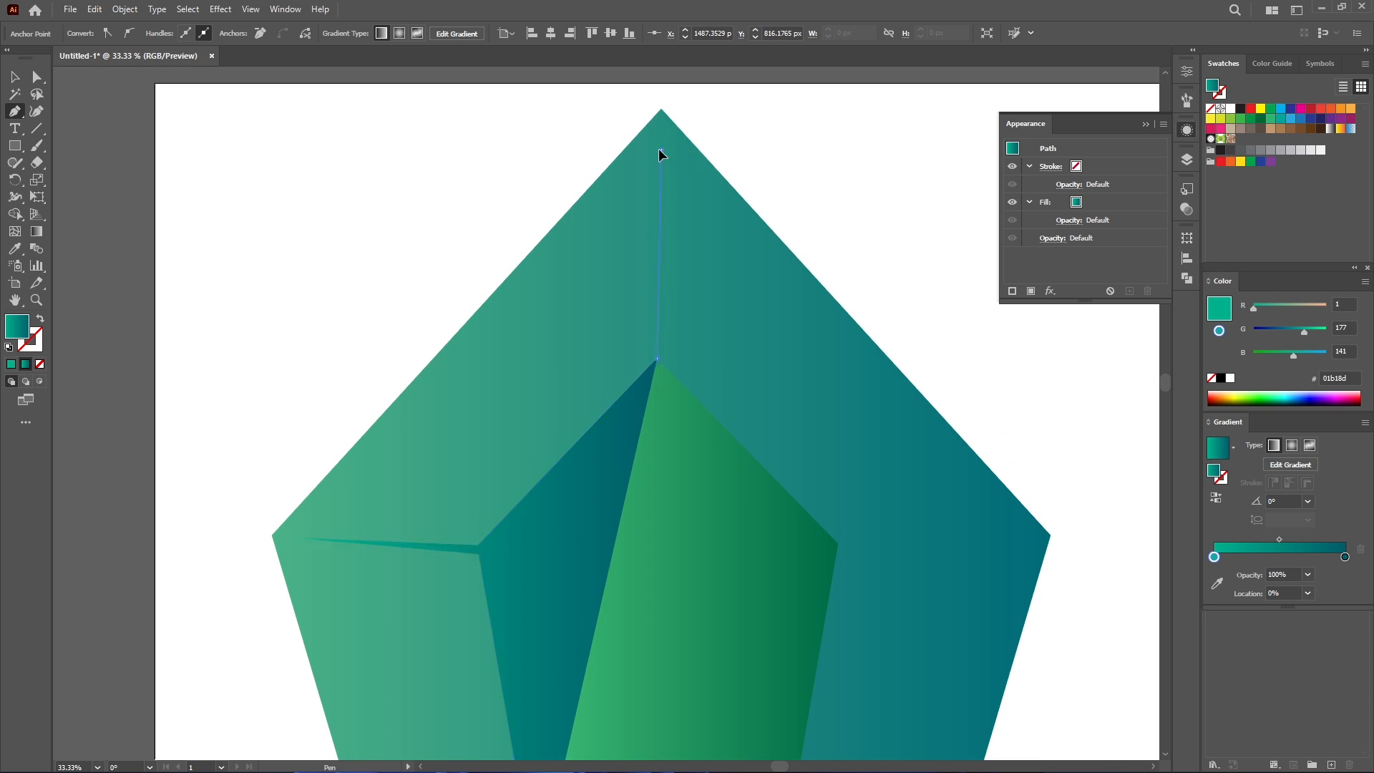
{"action": "left_click", "coordinate": [667, 357]}
{"action": "scroll", "coordinate": [632, 283], "scroll_direction": "down", "scroll_amount": 7}
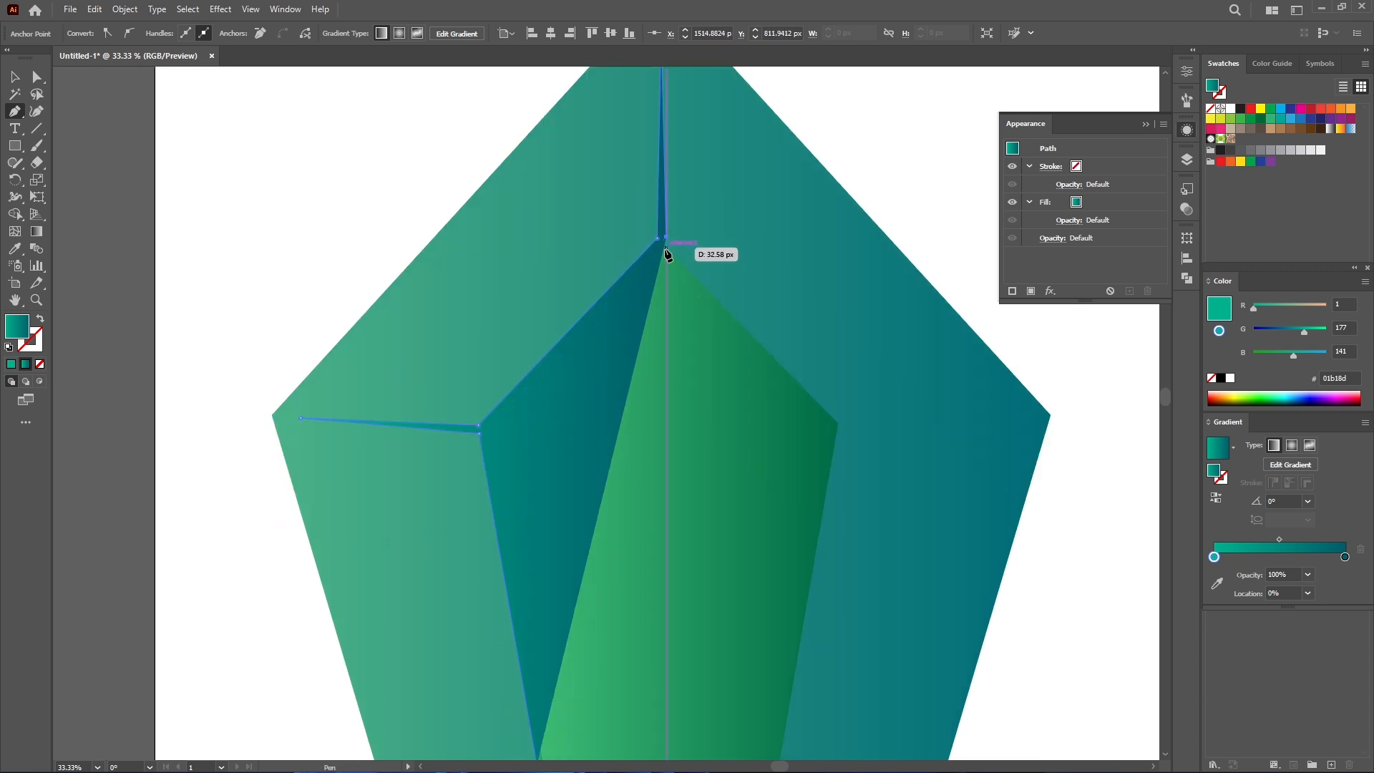
{"action": "left_click", "coordinate": [499, 431]}
{"action": "scroll", "coordinate": [501, 437], "scroll_direction": "down", "scroll_amount": 10}
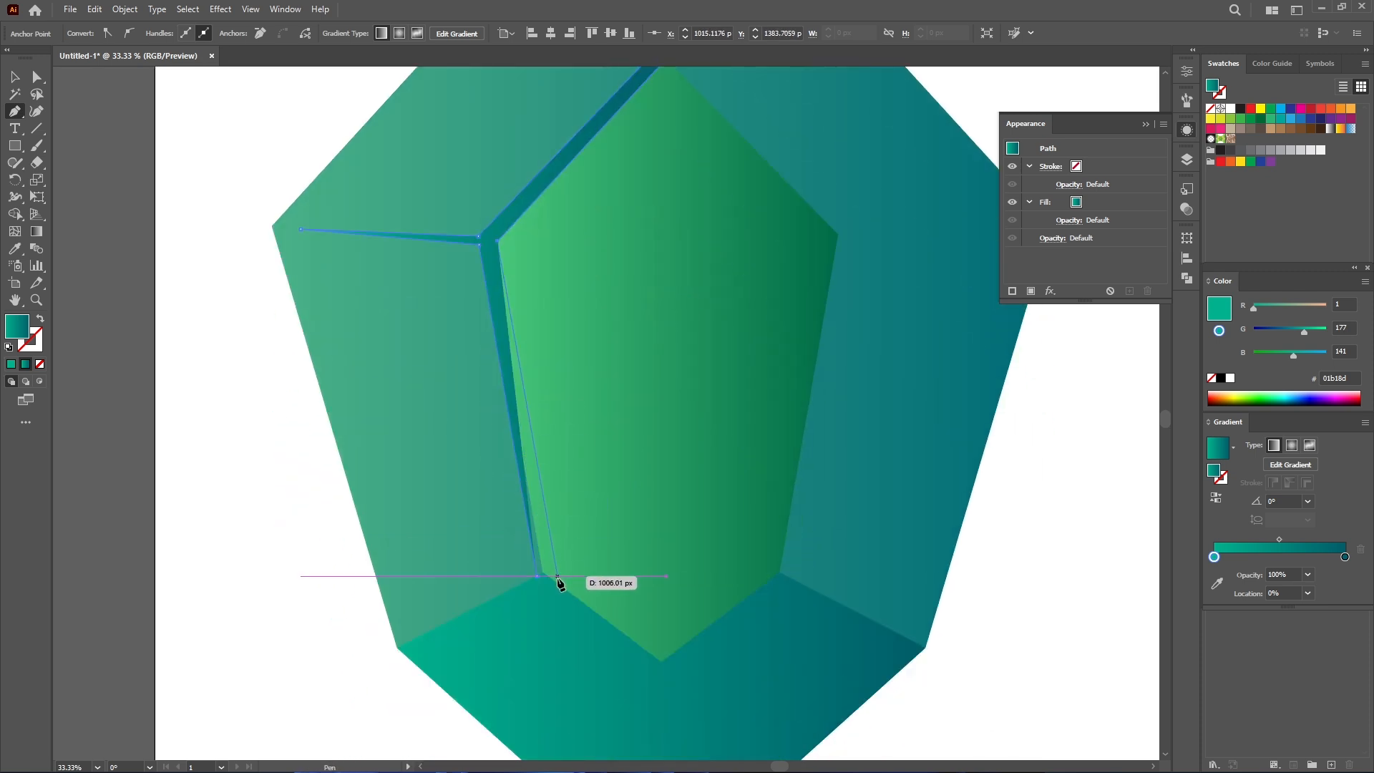
{"action": "left_click", "coordinate": [558, 577]}
- Colour the new edge strip light teal 00cdb3
{"action": "scroll", "coordinate": [581, 438], "scroll_direction": "up", "scroll_amount": 7}
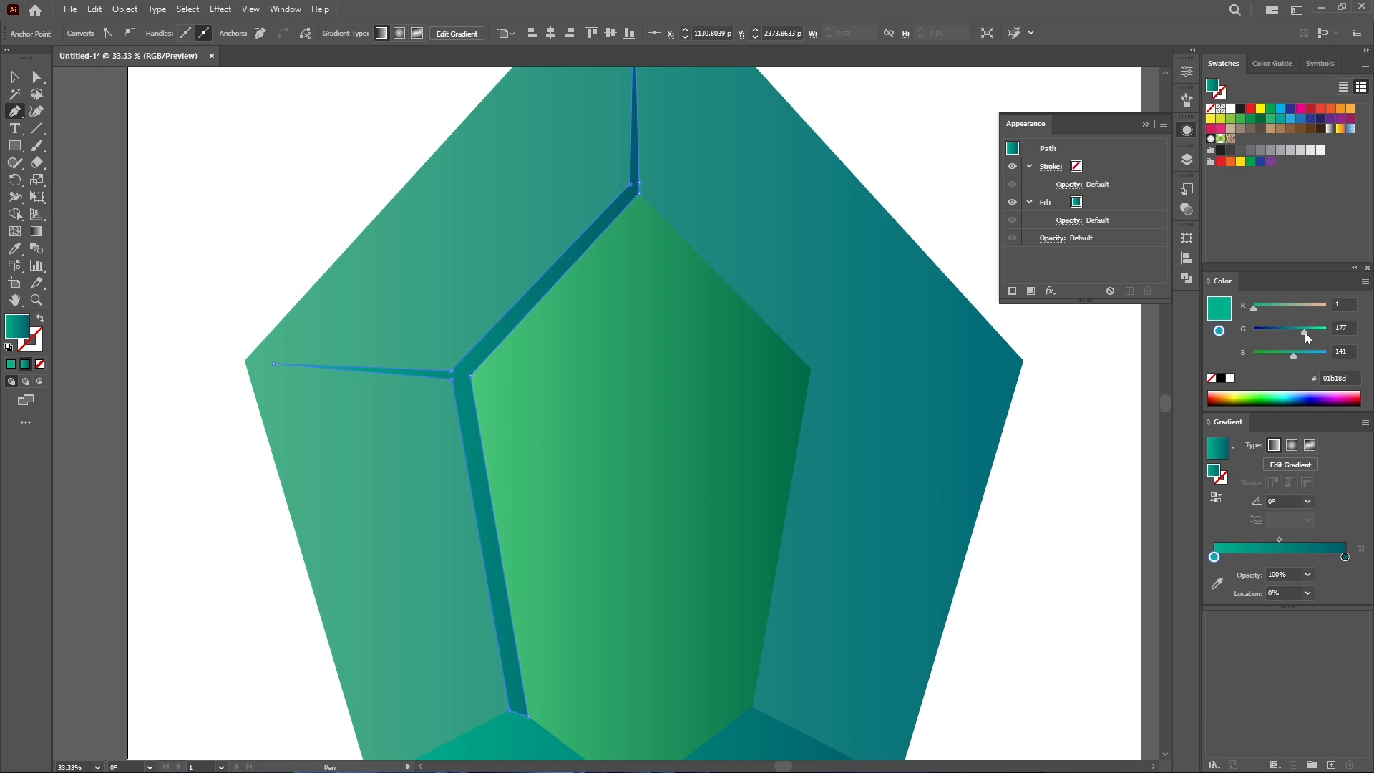
{"action": "left_click", "coordinate": [1268, 121]}
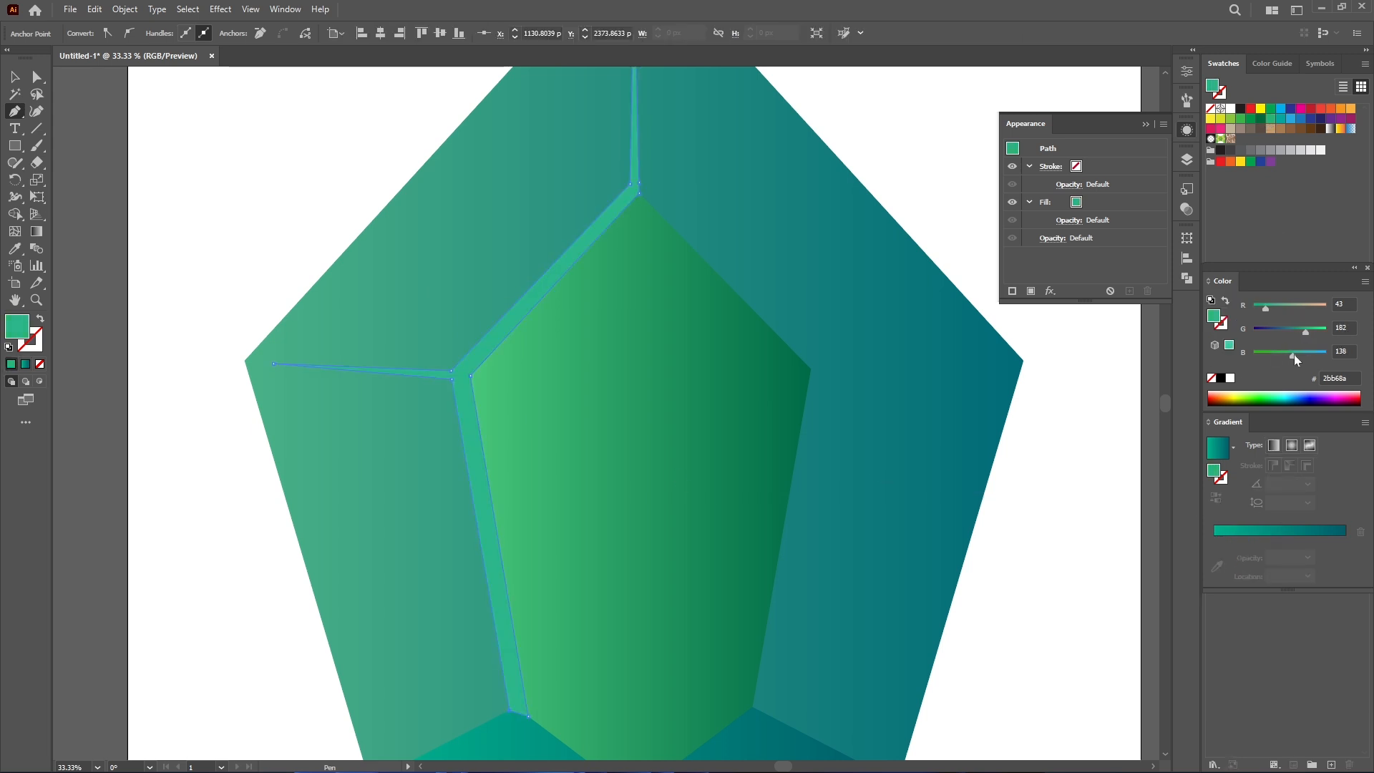
{"action": "left_click_drag", "start_coordinate": [1306, 332], "coordinate": [1309, 331]}
{"action": "left_click_drag", "start_coordinate": [1299, 356], "coordinate": [1305, 354]}
{"action": "left_click_drag", "start_coordinate": [1265, 308], "coordinate": [1260, 306]}
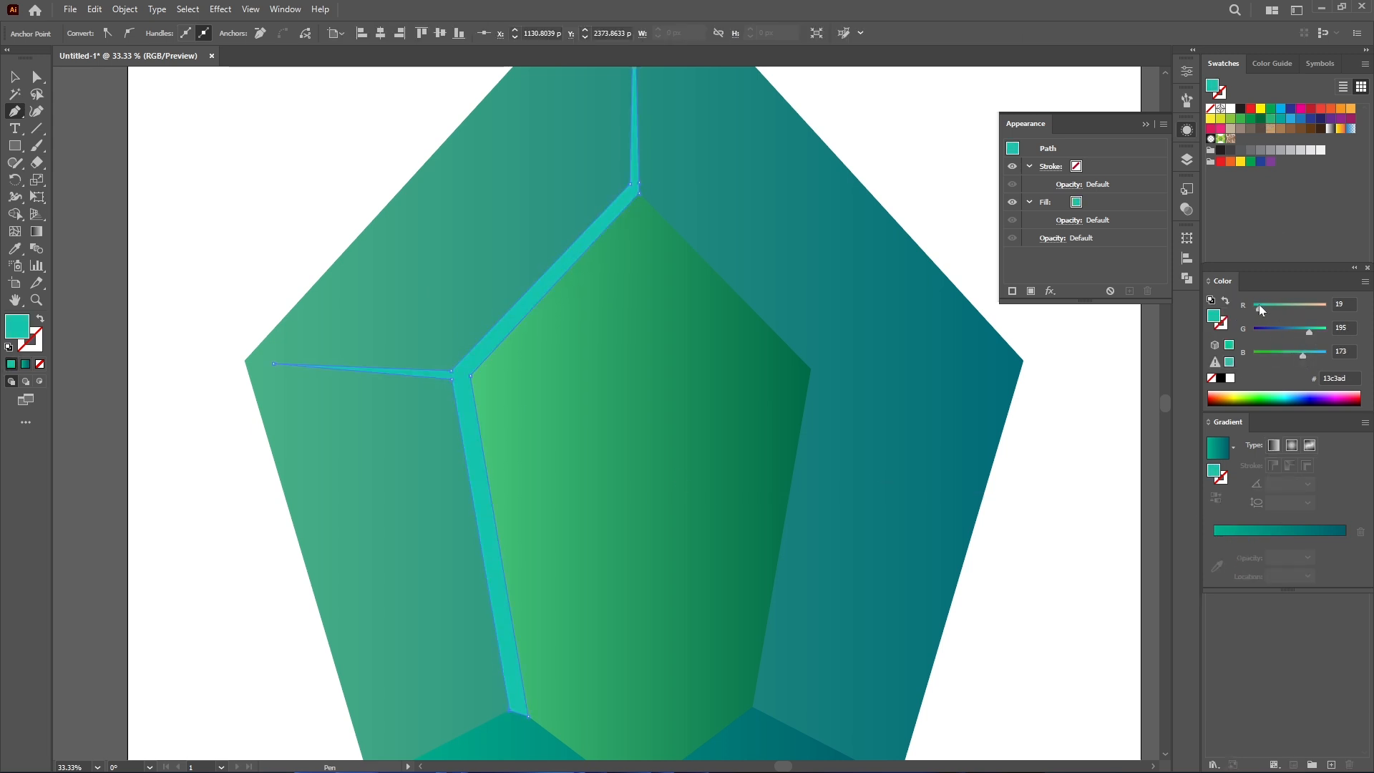
{"action": "left_click_drag", "start_coordinate": [232, 380], "coordinate": [222, 369]}
{"action": "left_click", "coordinate": [15, 77]}
{"action": "left_click", "coordinate": [198, 314]}
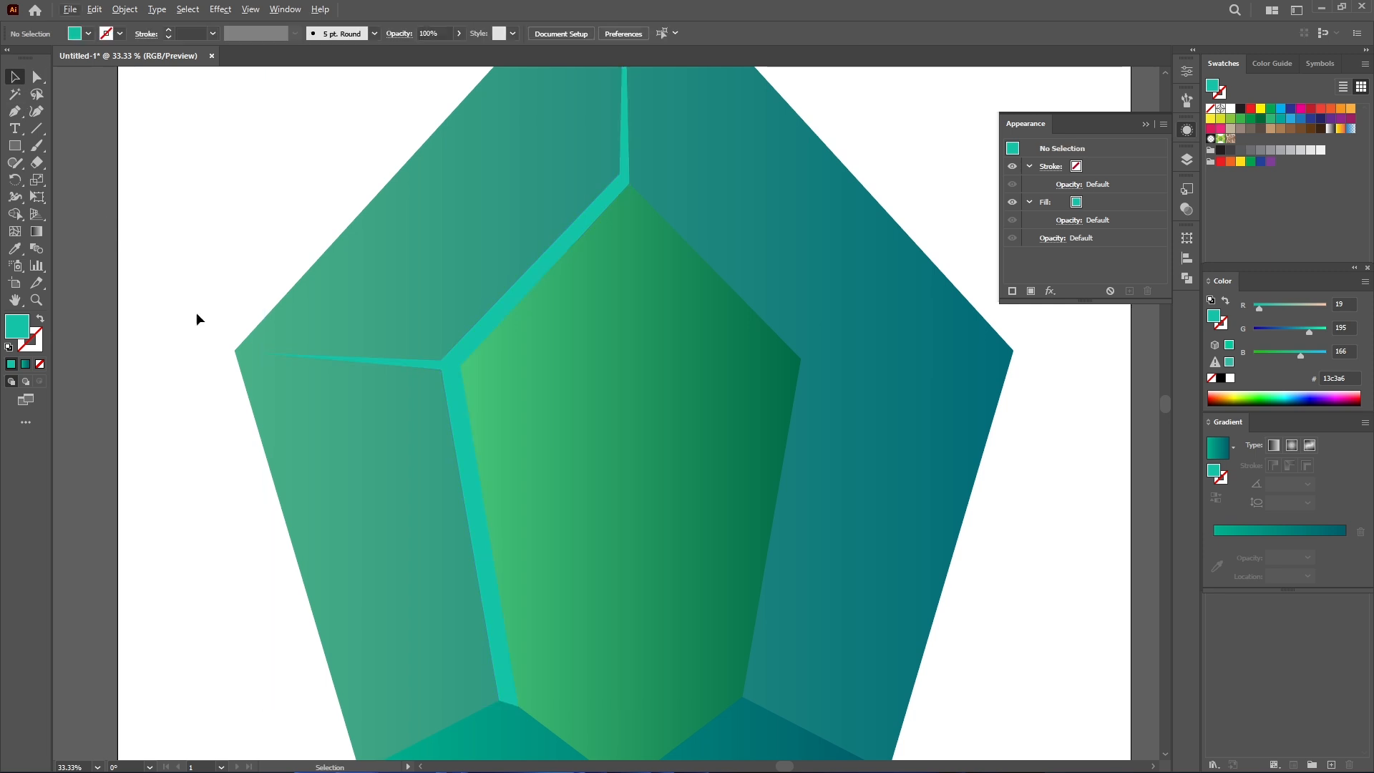
{"action": "left_click", "coordinate": [449, 389]}
{"action": "left_click_drag", "start_coordinate": [1259, 309], "coordinate": [1252, 309]}
{"action": "left_click_drag", "start_coordinate": [1309, 332], "coordinate": [1305, 354]}
- Reflect a copy of the edge strip vertically and move it onto the inner facet's right edges
{"action": "right_click", "coordinate": [464, 438]}
{"action": "left_click", "coordinate": [690, 401]}
{"action": "left_click", "coordinate": [748, 555]}
{"action": "left_click_drag", "start_coordinate": [494, 387], "coordinate": [826, 385]}
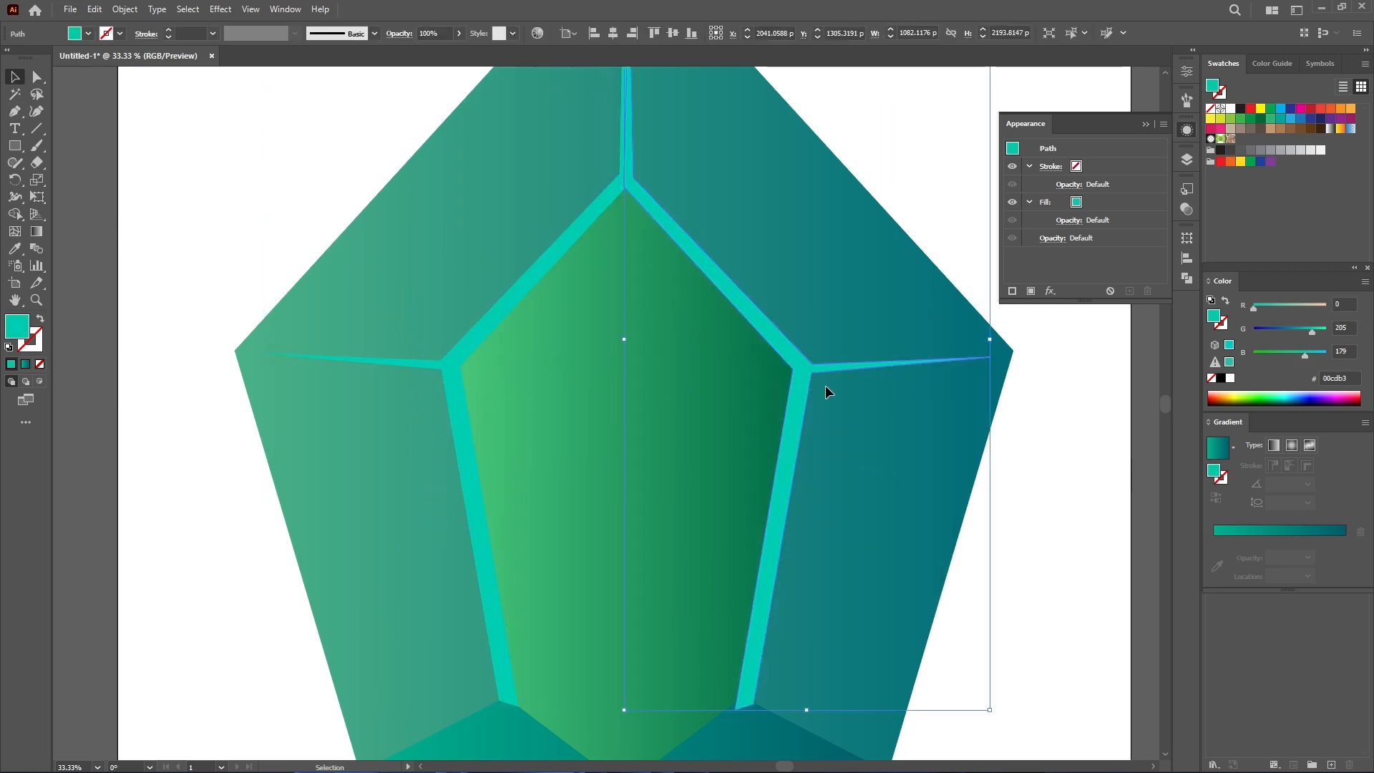
{"action": "left_click", "coordinate": [1055, 522]}
- Draw a light strip along the inner facet's bottom edges with a spike down toward the gem's lower point
{"action": "key", "text": "ctrl+minus"}
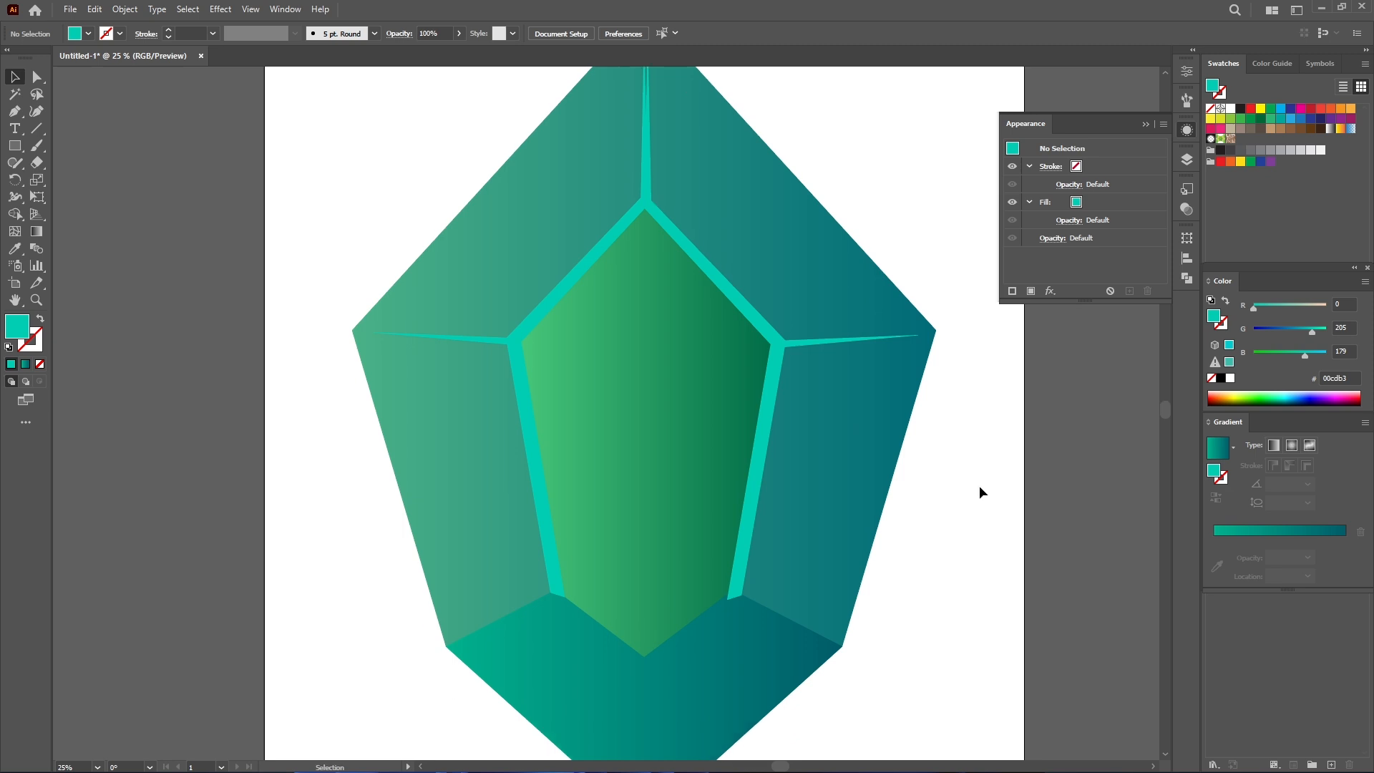
{"action": "scroll", "coordinate": [965, 479], "scroll_direction": "down", "scroll_amount": 1}
{"action": "key", "text": "p"}
{"action": "scroll", "coordinate": [964, 479], "scroll_direction": "down", "scroll_amount": 3}
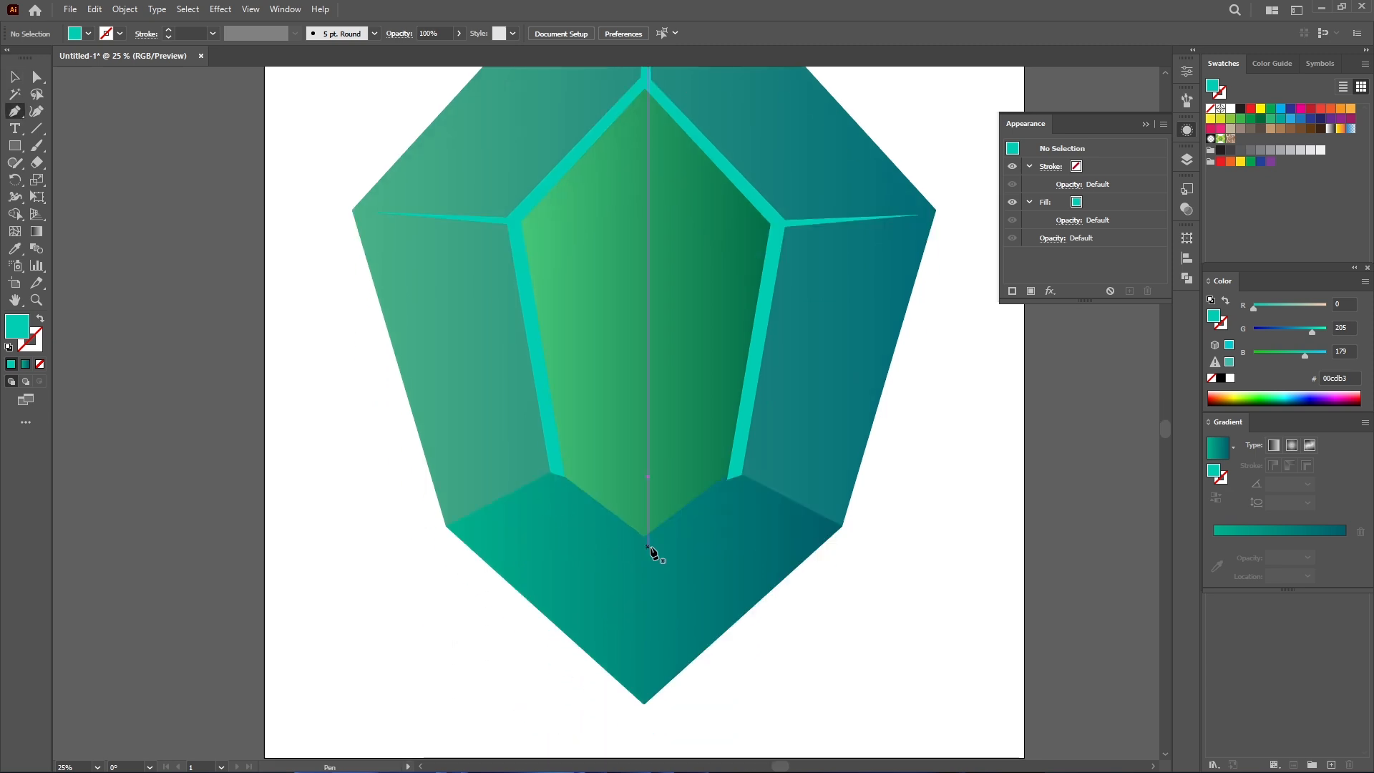
{"action": "left_click", "coordinate": [648, 542]}
{"action": "left_click", "coordinate": [651, 662]}
{"action": "left_click", "coordinate": [639, 542]}
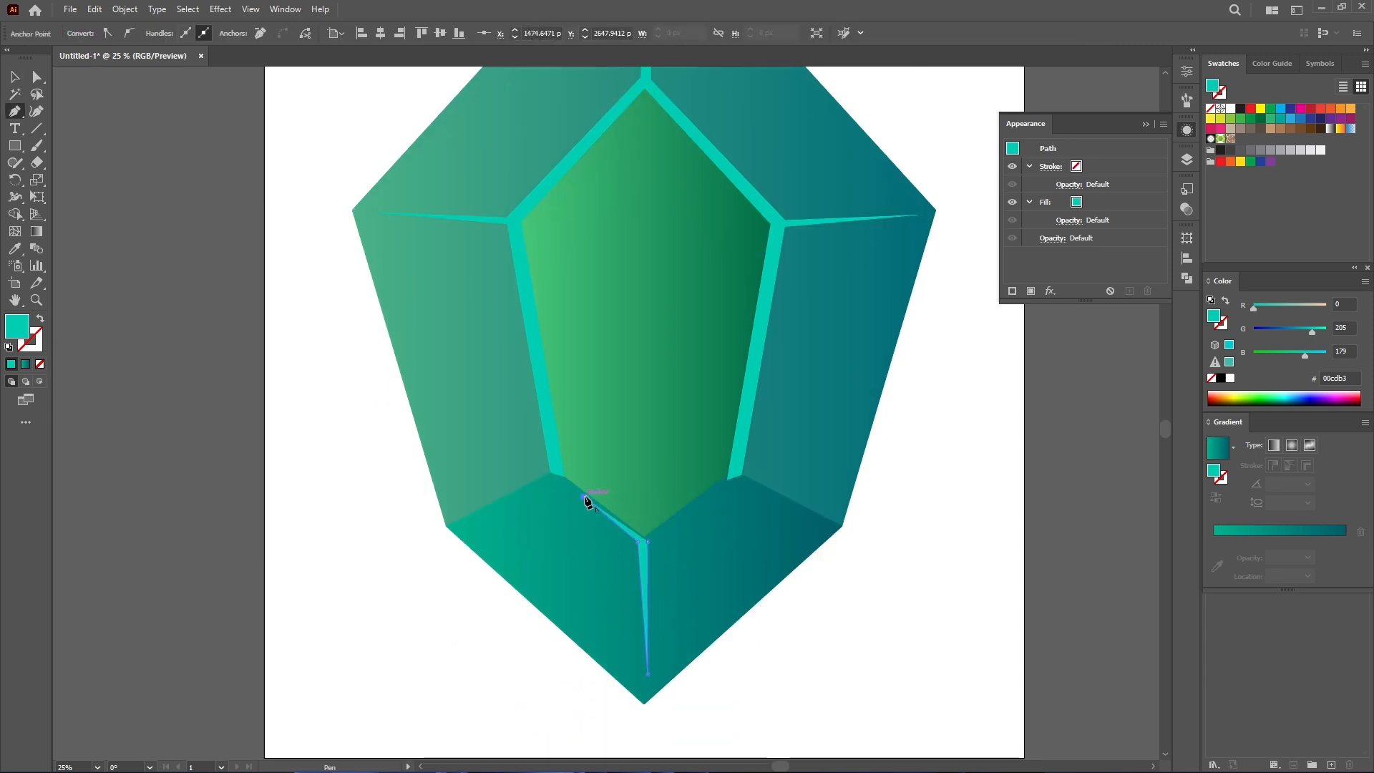
{"action": "left_click", "coordinate": [647, 529]}
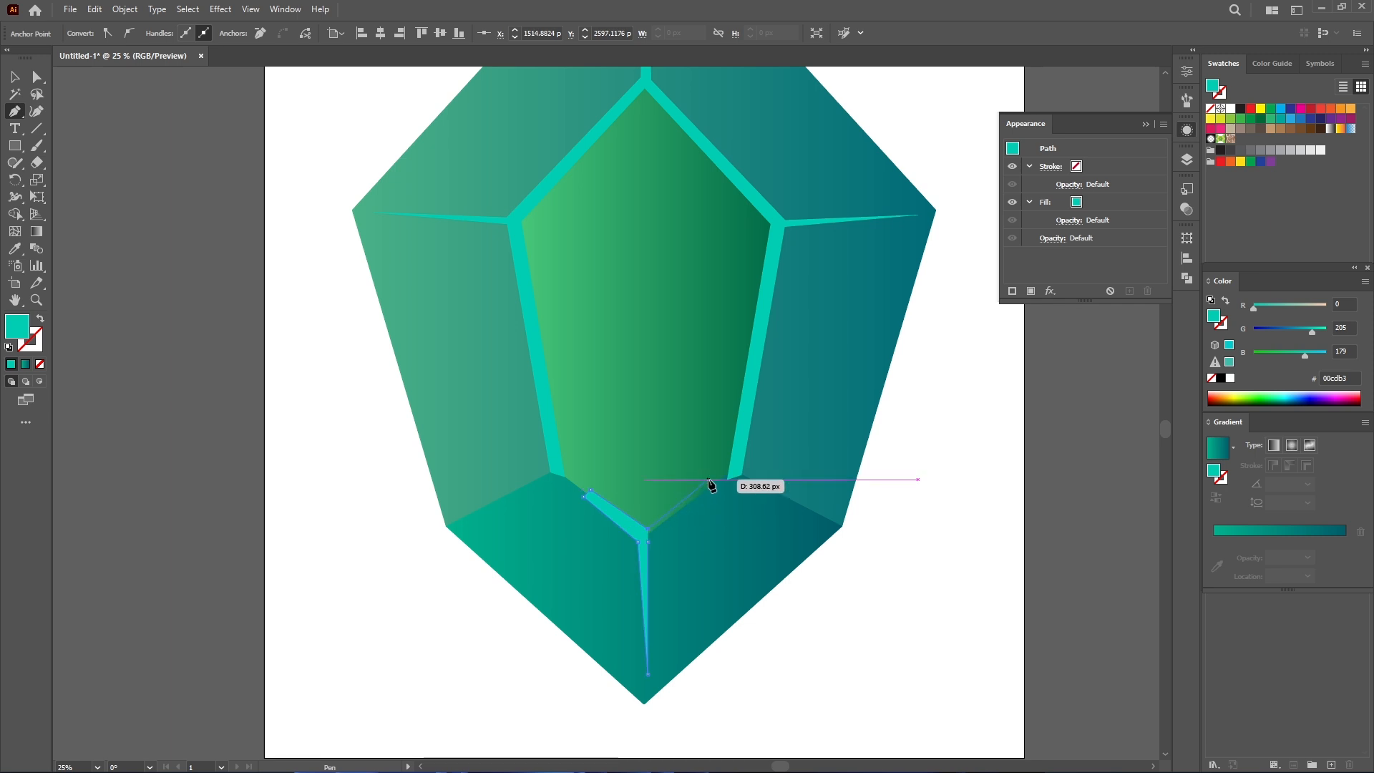
{"action": "left_click", "coordinate": [710, 479]}
{"action": "left_click", "coordinate": [648, 542]}
{"action": "key", "text": "v"}
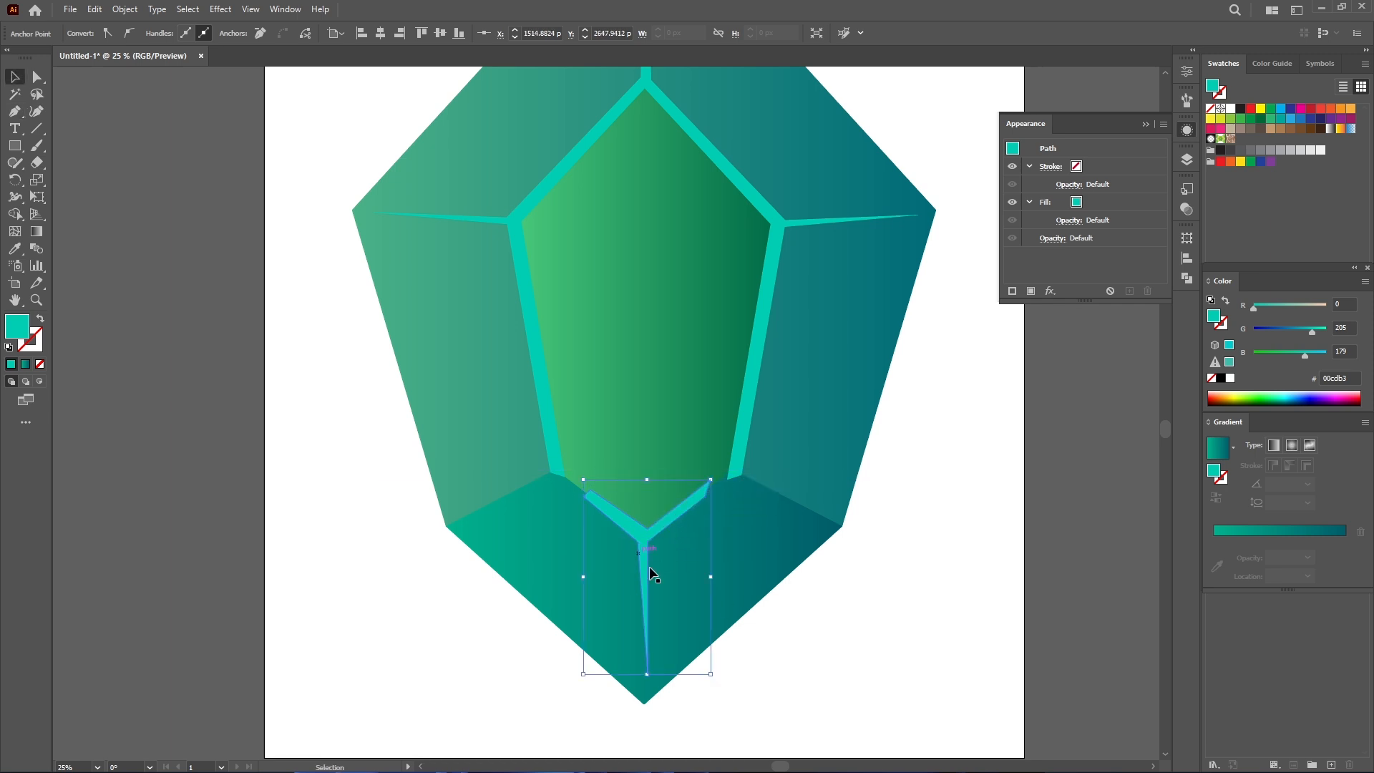
{"action": "key", "text": "ctrl+shift+a"}
- Draw a thin curved light sliver on the gem's left outer facet
{"action": "scroll", "coordinate": [634, 567], "scroll_direction": "up", "scroll_amount": 1}
{"action": "key", "text": "p"}
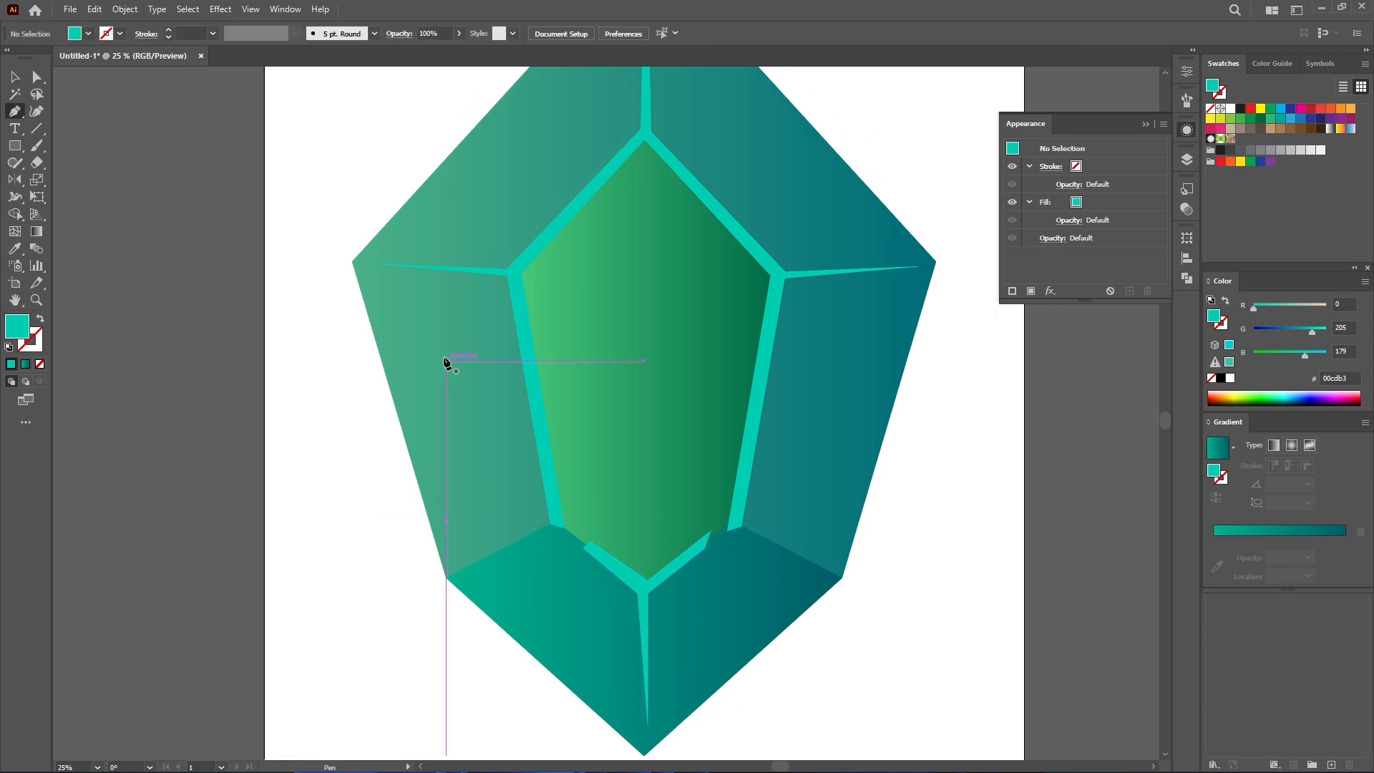
{"action": "left_click", "coordinate": [445, 349]}
{"action": "left_click", "coordinate": [474, 477]}
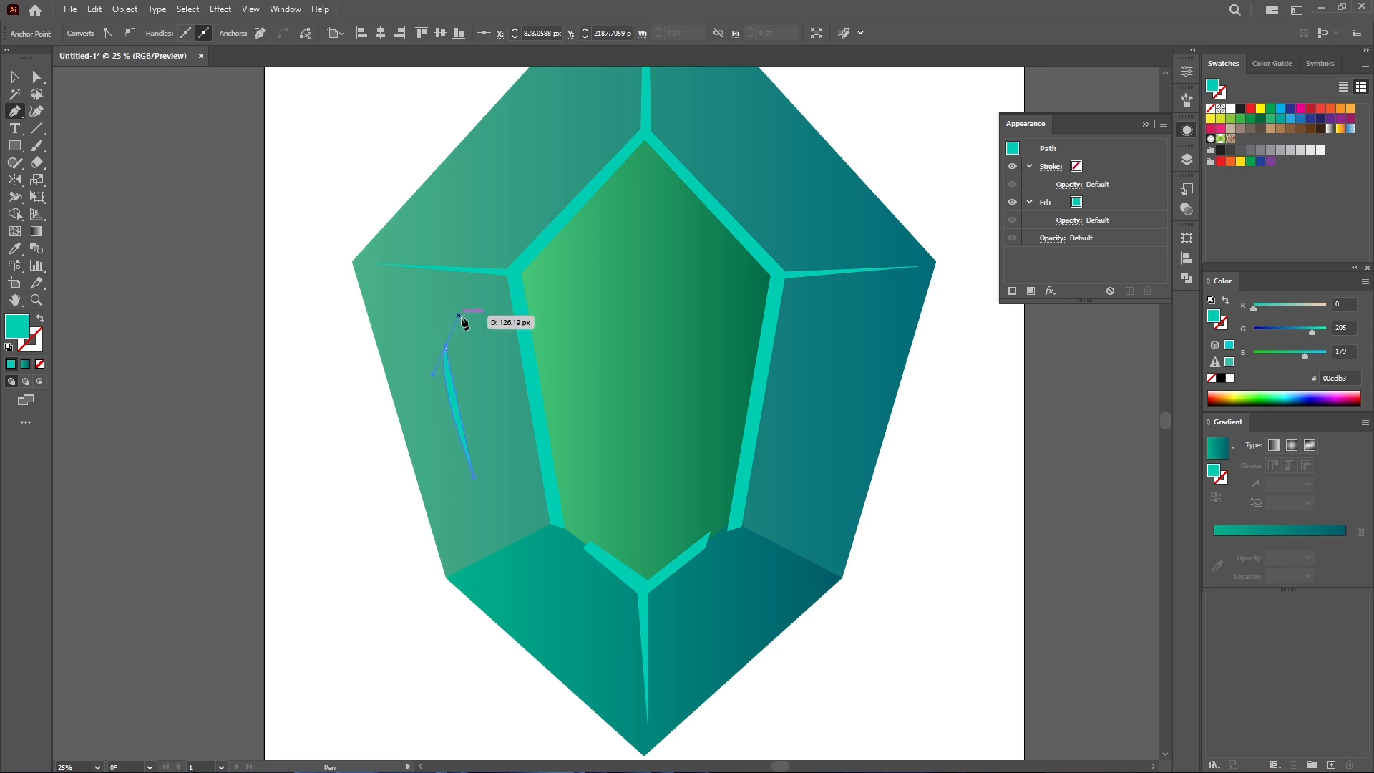
{"action": "left_click_drag", "start_coordinate": [471, 354], "coordinate": [471, 354]}
{"action": "scroll", "coordinate": [457, 353], "scroll_direction": "up", "scroll_amount": 1}
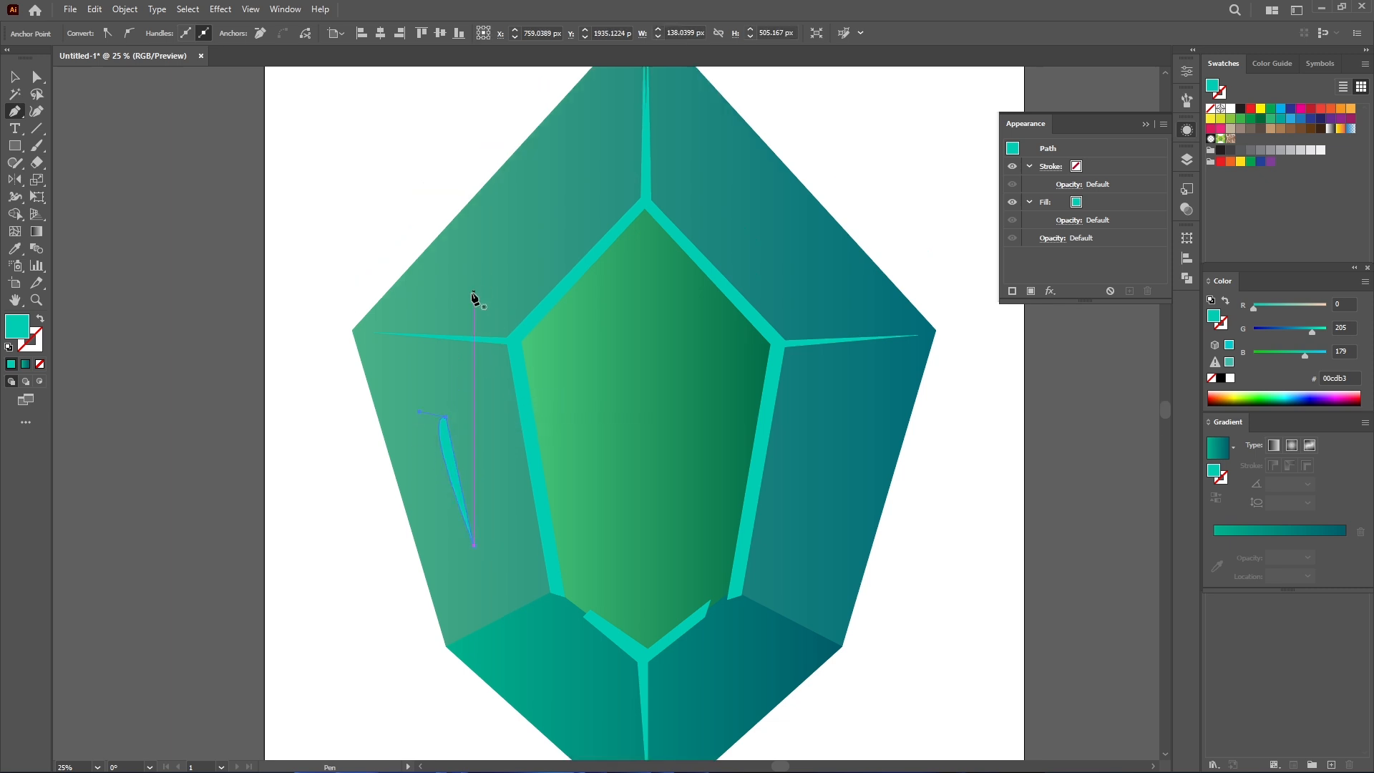
- Draw two small light streaks on the gem's upper-left outer facet
{"action": "left_click", "coordinate": [478, 279]}
{"action": "left_click", "coordinate": [517, 237]}
{"action": "left_click", "coordinate": [478, 280]}
{"action": "scroll", "coordinate": [475, 298], "scroll_direction": "up", "scroll_amount": 1}
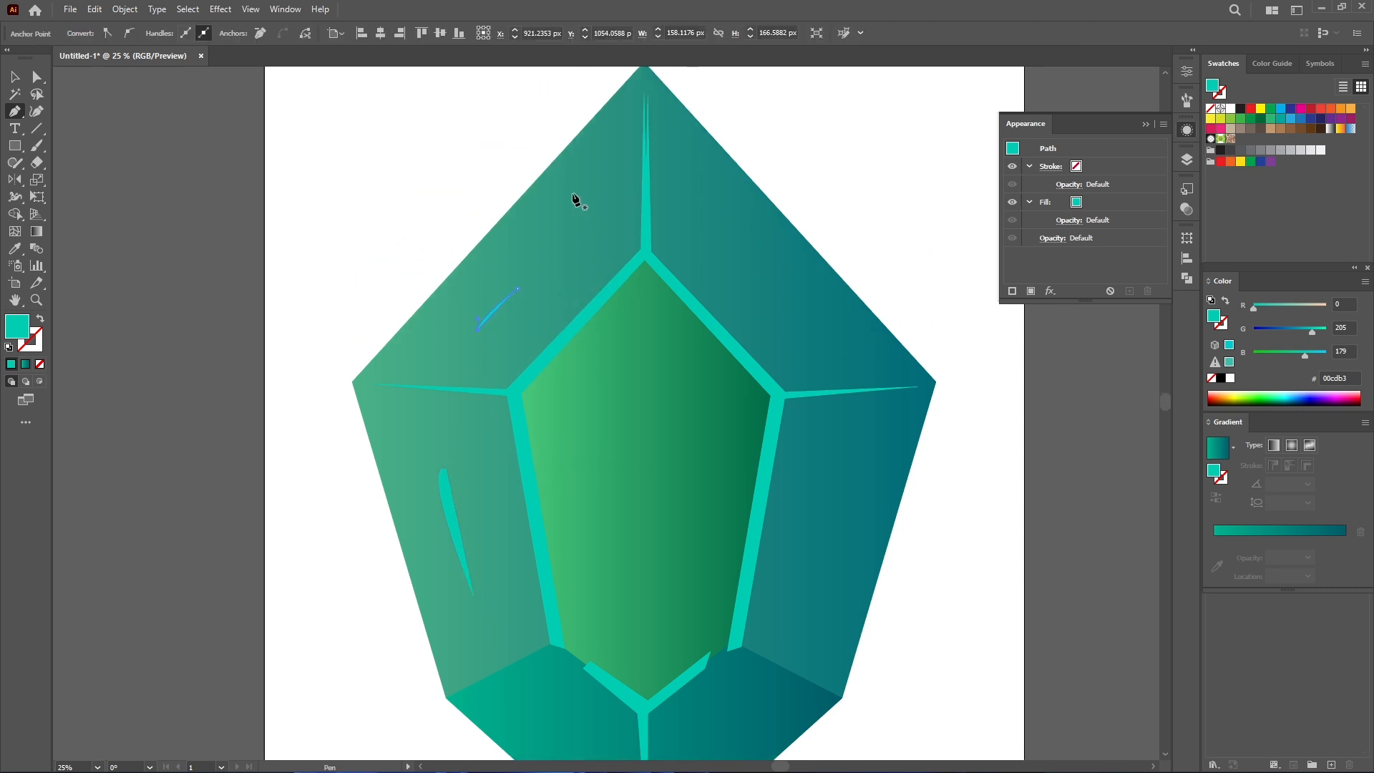
{"action": "left_click", "coordinate": [539, 233]}
{"action": "left_click", "coordinate": [589, 184]}
{"action": "left_click_drag", "start_coordinate": [599, 159], "coordinate": [587, 165]}
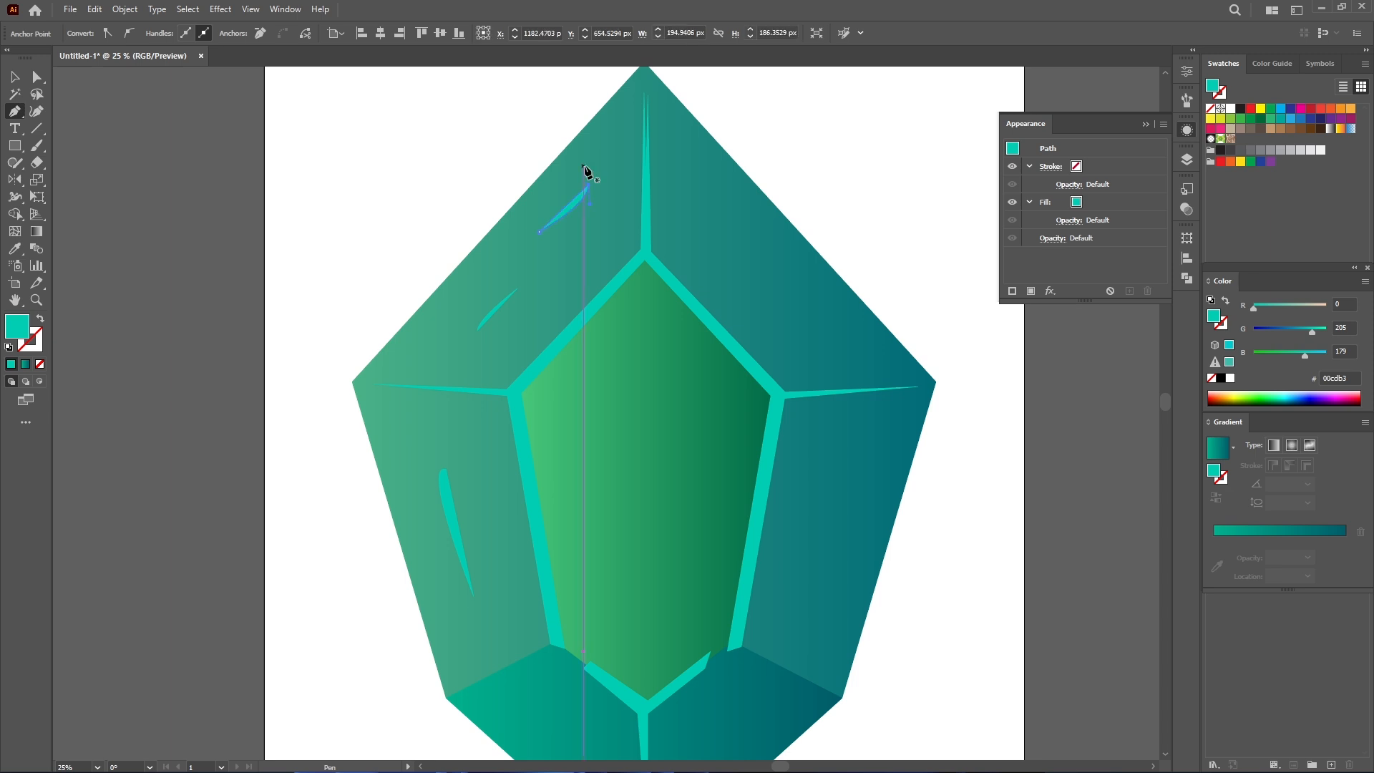
{"action": "left_click_drag", "start_coordinate": [685, 323], "coordinate": [658, 265]}
- Draw a long curved highlight along the inside of the green facet's right edge
{"action": "left_click", "coordinate": [611, 234]}
{"action": "left_click_drag", "start_coordinate": [709, 337], "coordinate": [713, 353]}
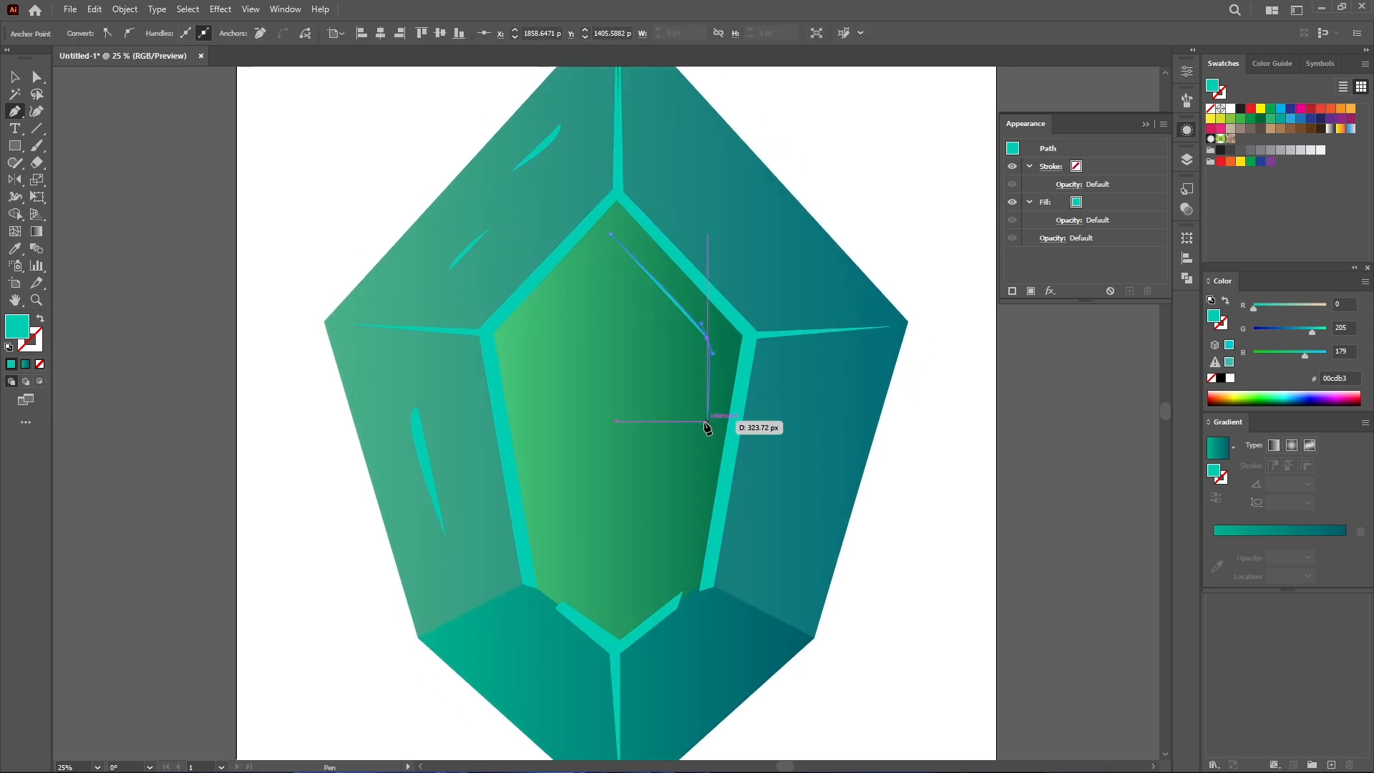
{"action": "left_click", "coordinate": [684, 555]}
{"action": "left_click", "coordinate": [619, 585]}
{"action": "key", "text": "ctrl+z"}
{"action": "key", "text": "ctrl+z"}
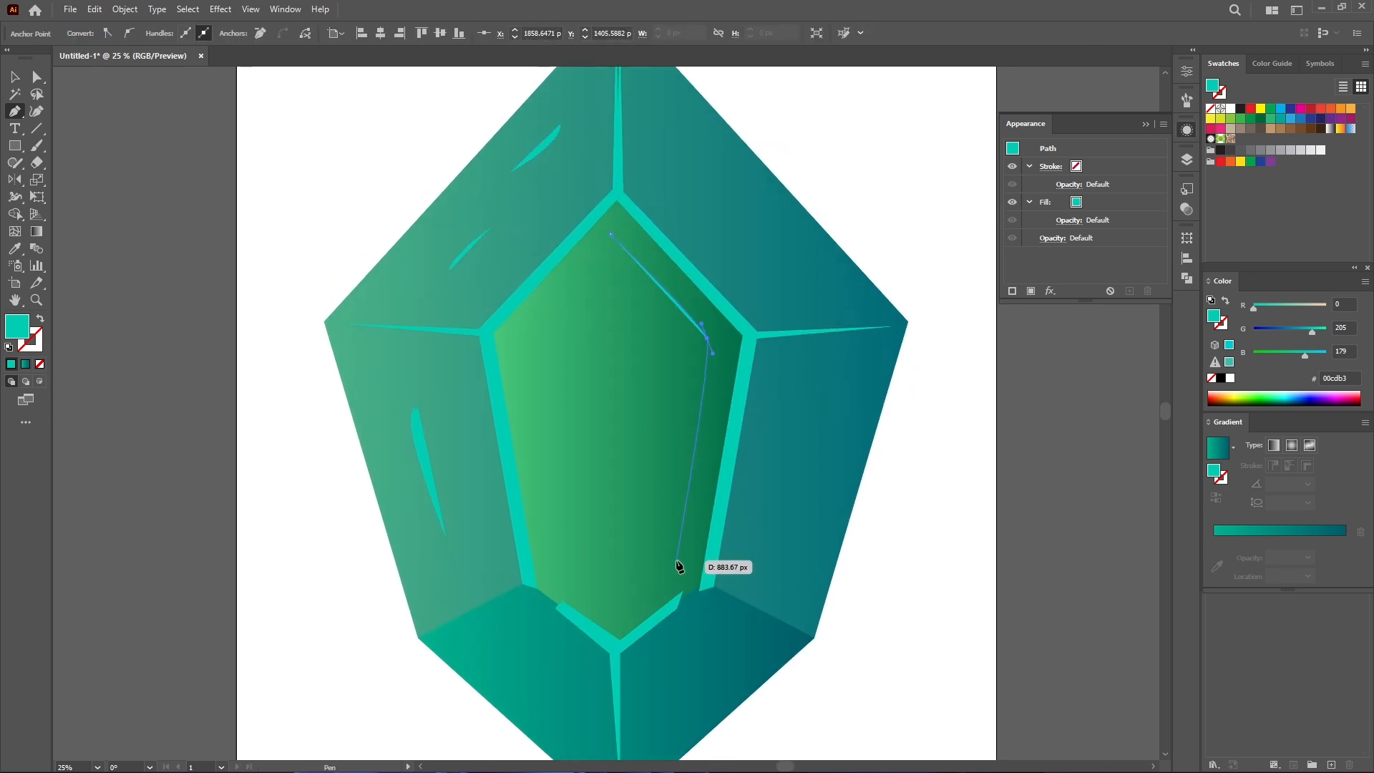
{"action": "left_click", "coordinate": [678, 560]}
{"action": "left_click", "coordinate": [627, 585]}
{"action": "left_click_drag", "start_coordinate": [669, 545], "coordinate": [673, 521]}
{"action": "left_click", "coordinate": [702, 345]}
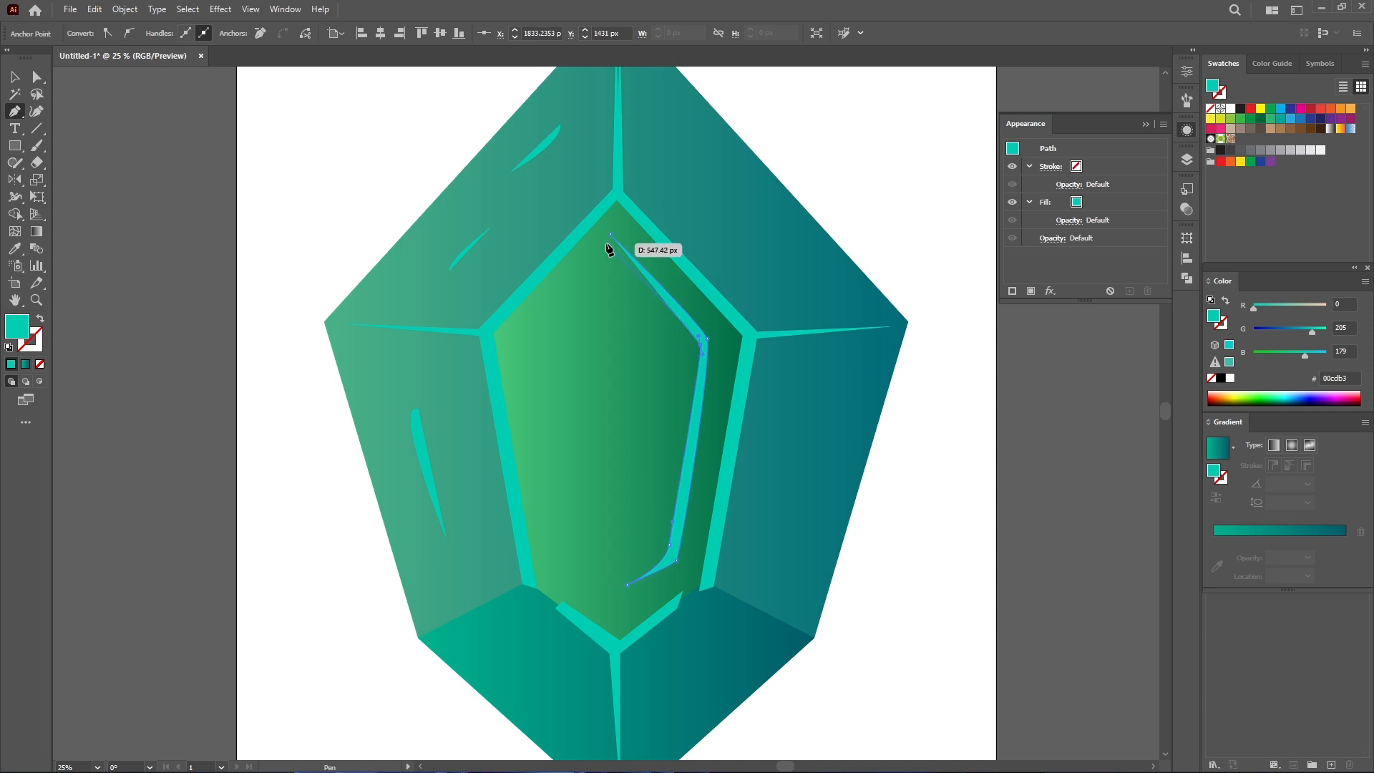
{"action": "left_click", "coordinate": [608, 243]}
{"action": "scroll", "coordinate": [699, 491], "scroll_direction": "down", "scroll_amount": 2}
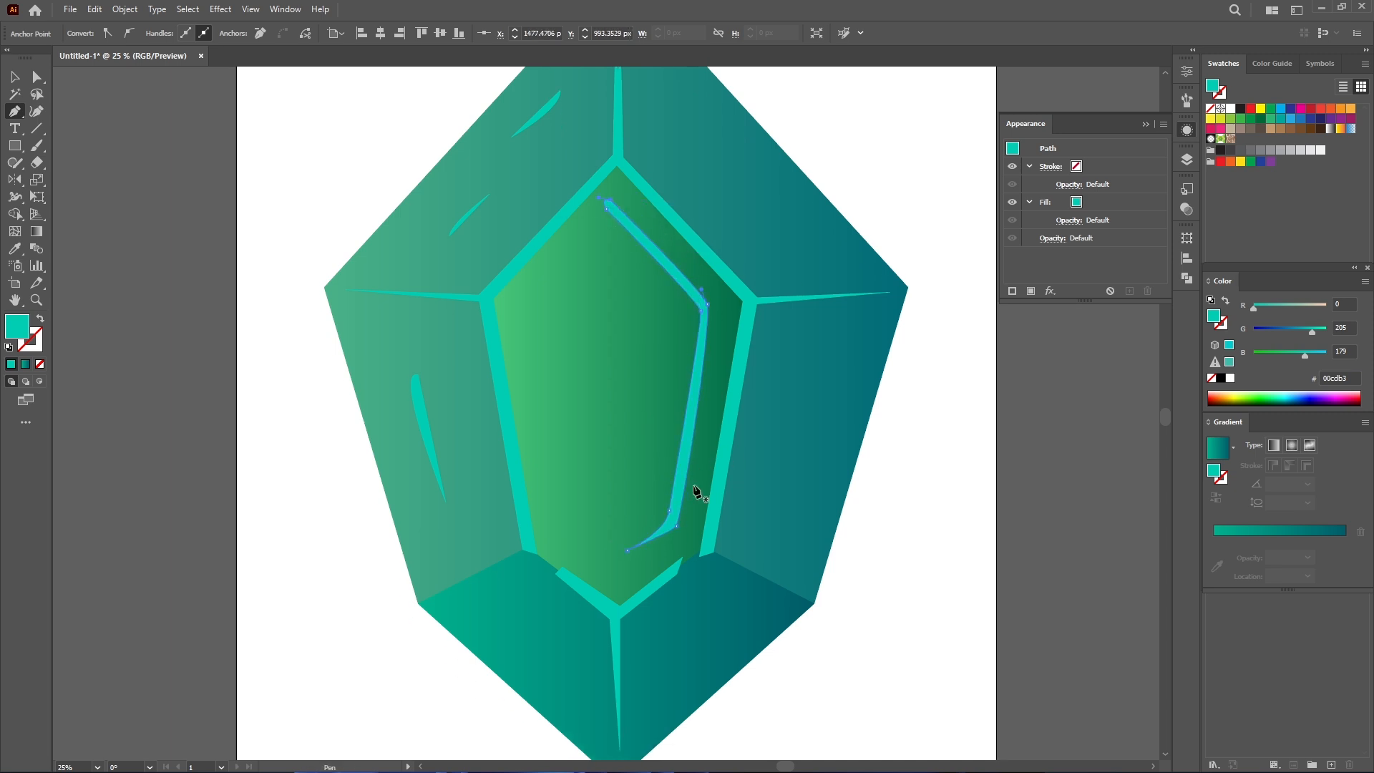
- Draw a thin curved light sliver on the gem's right outer facet
{"action": "left_click", "coordinate": [818, 335]}
{"action": "left_click_drag", "start_coordinate": [792, 450], "coordinate": [778, 477]}
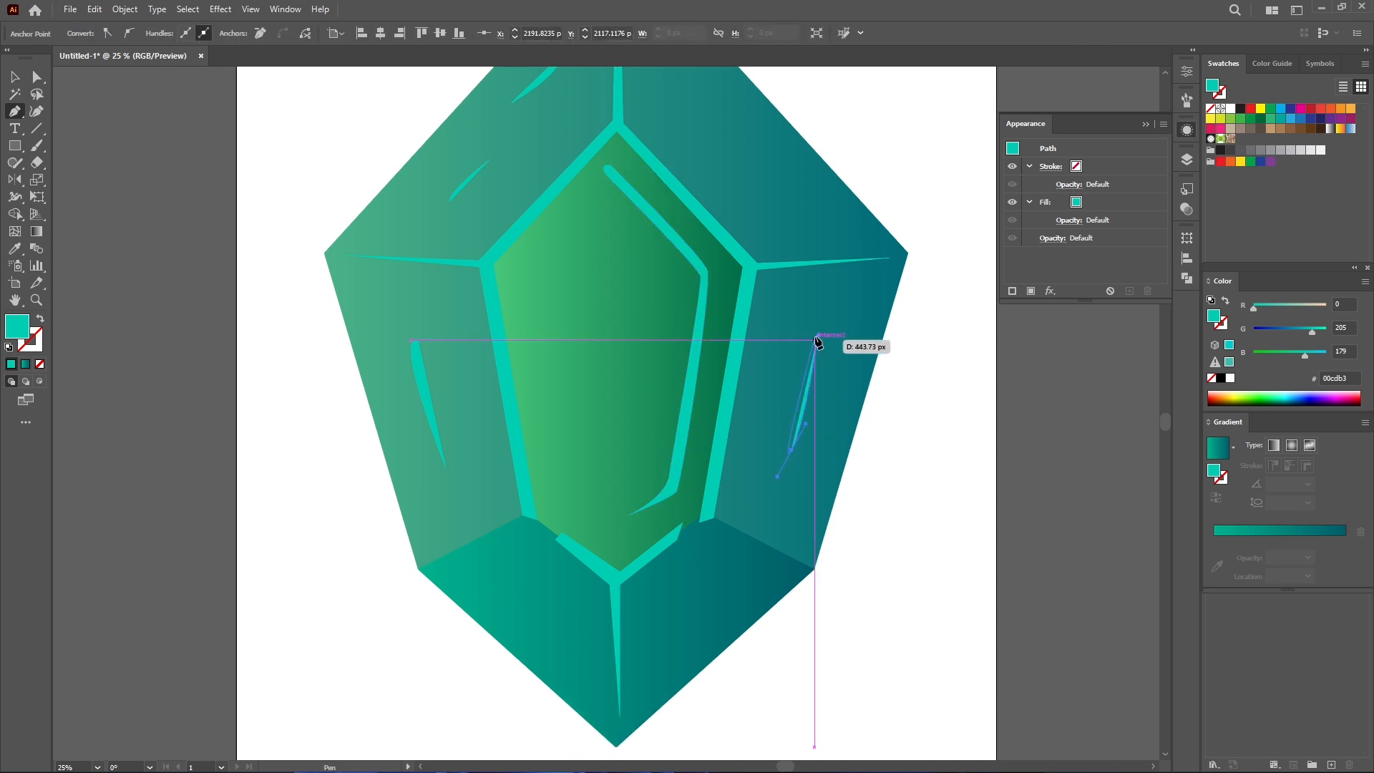
{"action": "left_click_drag", "start_coordinate": [843, 286], "coordinate": [842, 286]}
{"action": "scroll", "coordinate": [802, 337], "scroll_direction": "up", "scroll_amount": 1}
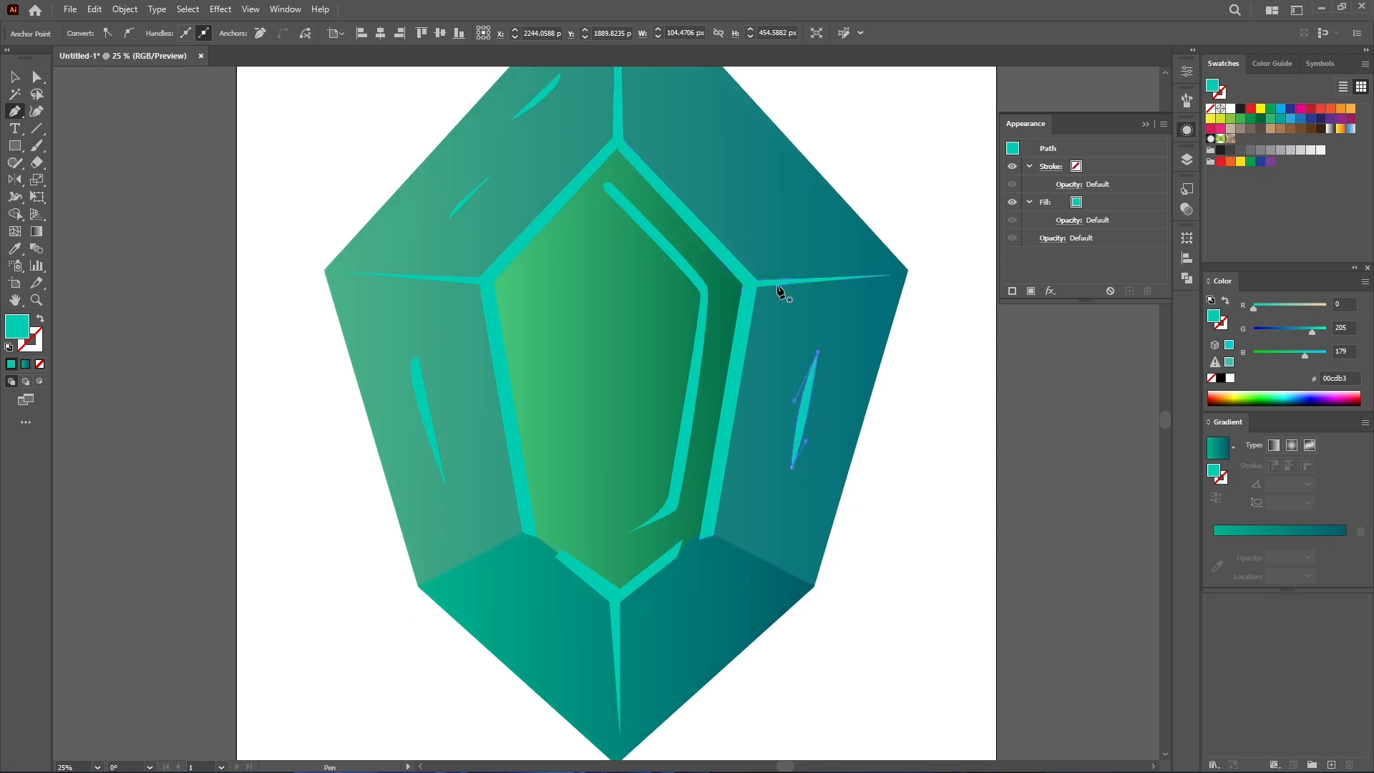
{"action": "left_click", "coordinate": [162, 541]}
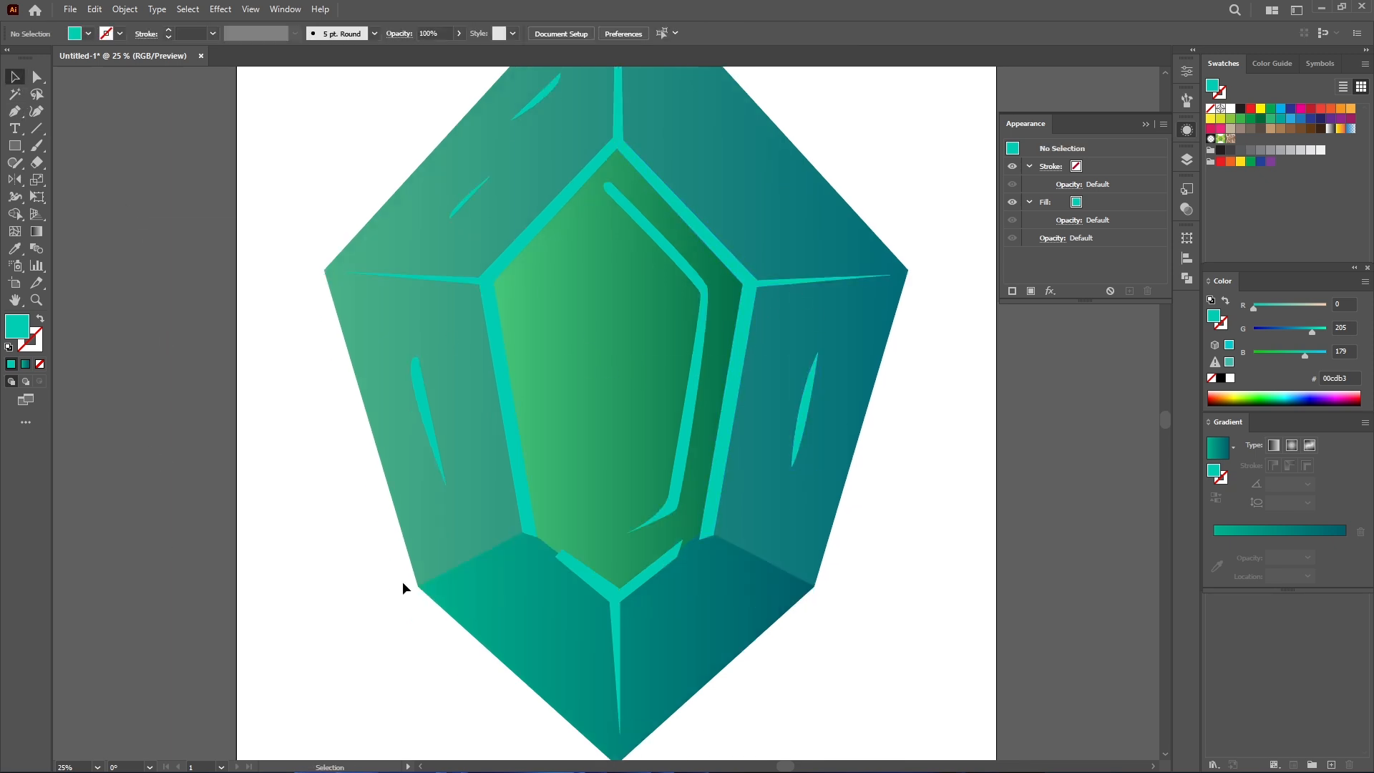
- Draw a light strip along the gem's lower-left outer edge
{"action": "left_click", "coordinate": [22, 116]}
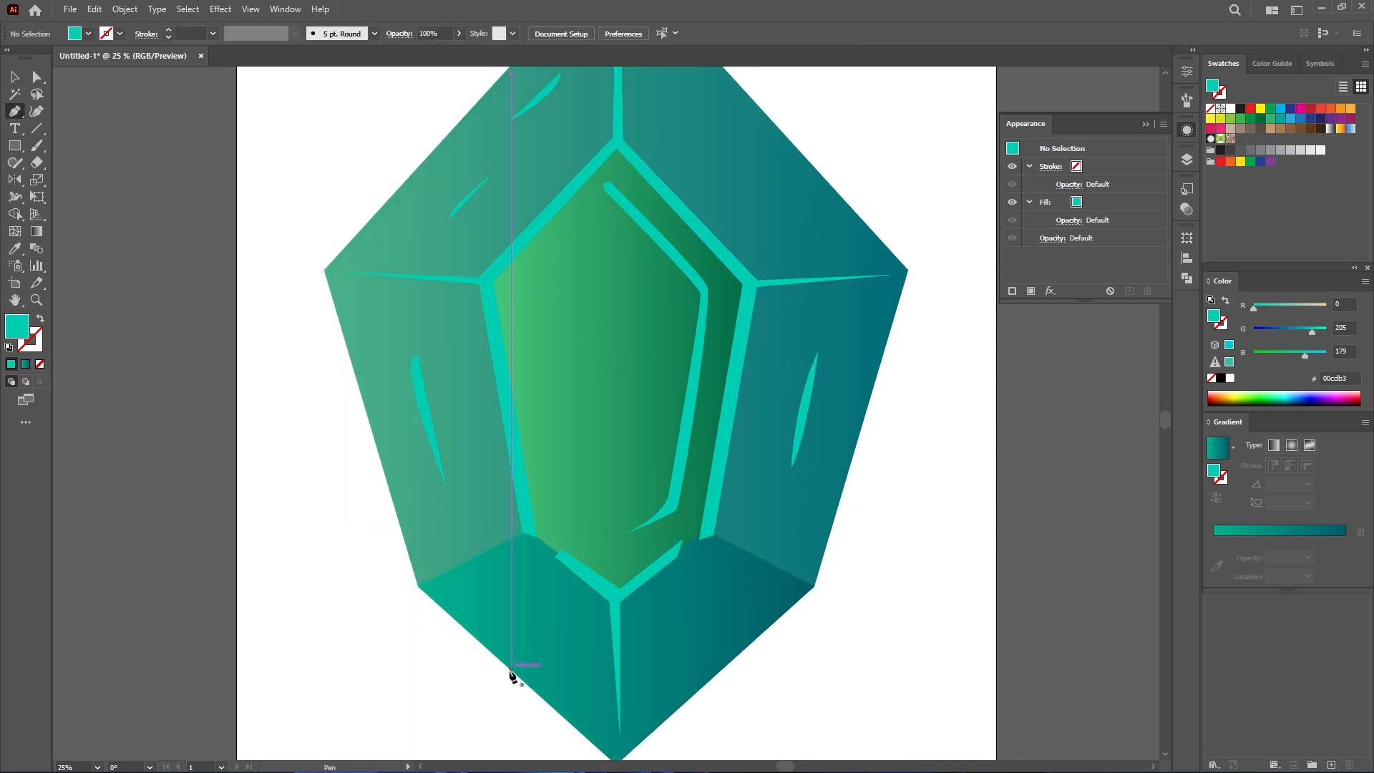
{"action": "left_click", "coordinate": [511, 670]}
{"action": "left_click", "coordinate": [418, 586]}
{"action": "left_click", "coordinate": [329, 289]}
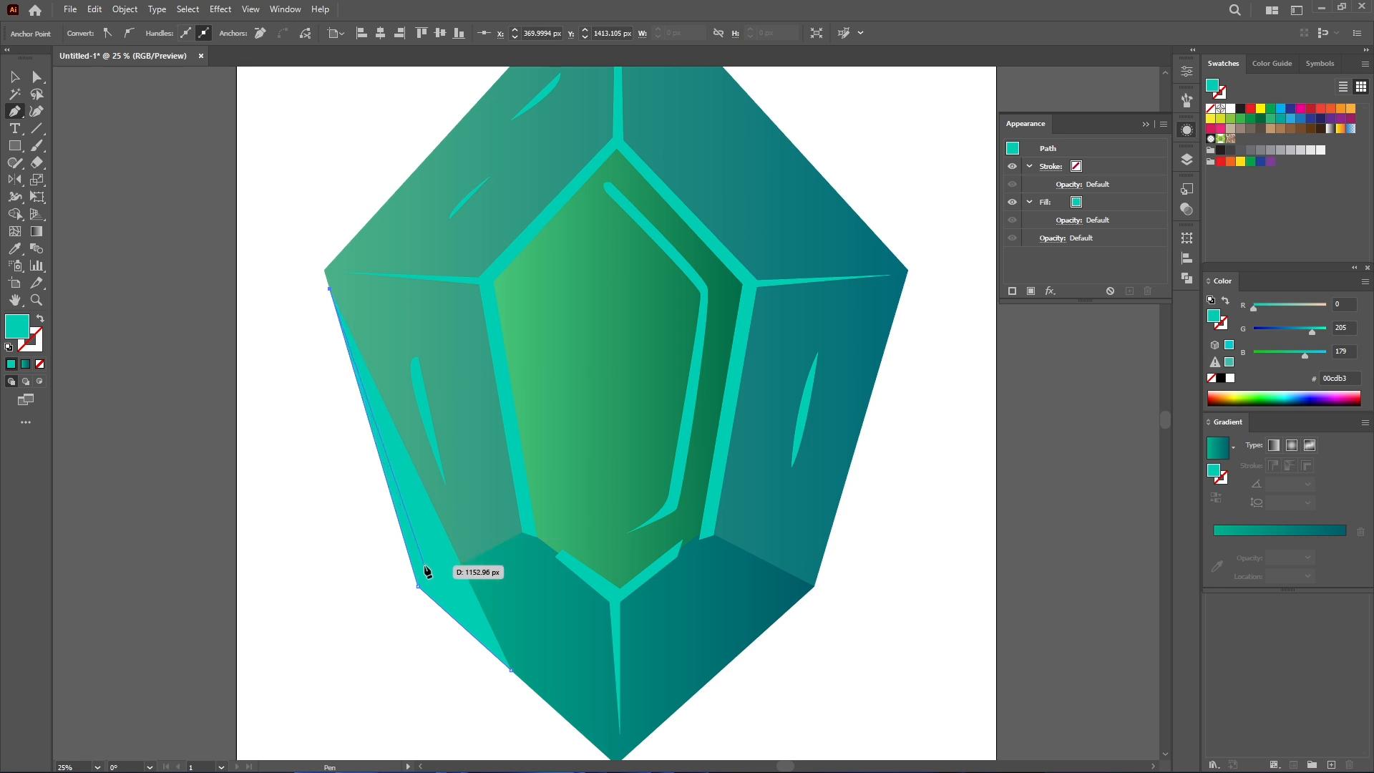
{"action": "left_click", "coordinate": [511, 669]}
{"action": "key", "text": "v"}
{"action": "left_click", "coordinate": [398, 560]}
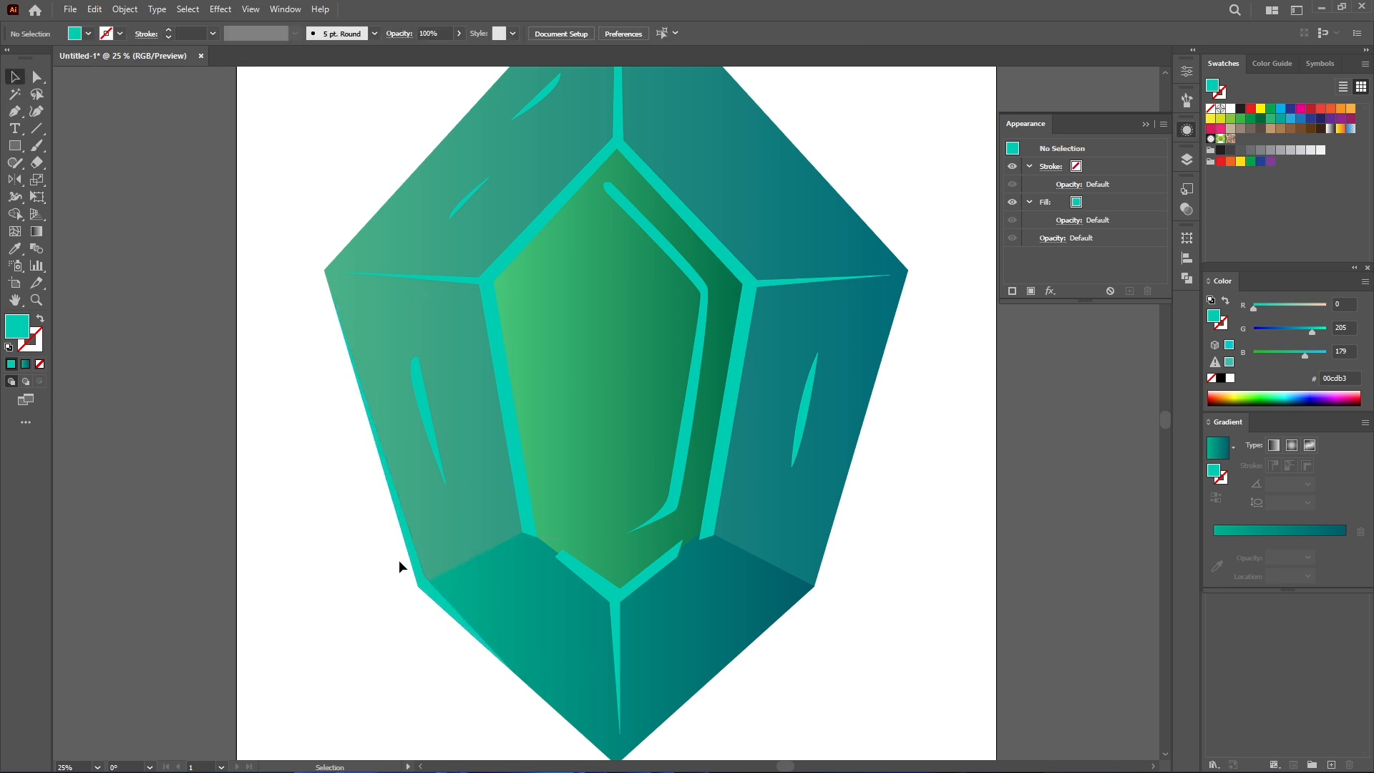
- Draw a light strip along the edges of the gem's bottom point
{"action": "scroll", "coordinate": [500, 629], "scroll_direction": "down", "scroll_amount": 2}
{"action": "key", "text": "p"}
{"action": "left_click", "coordinate": [673, 677]}
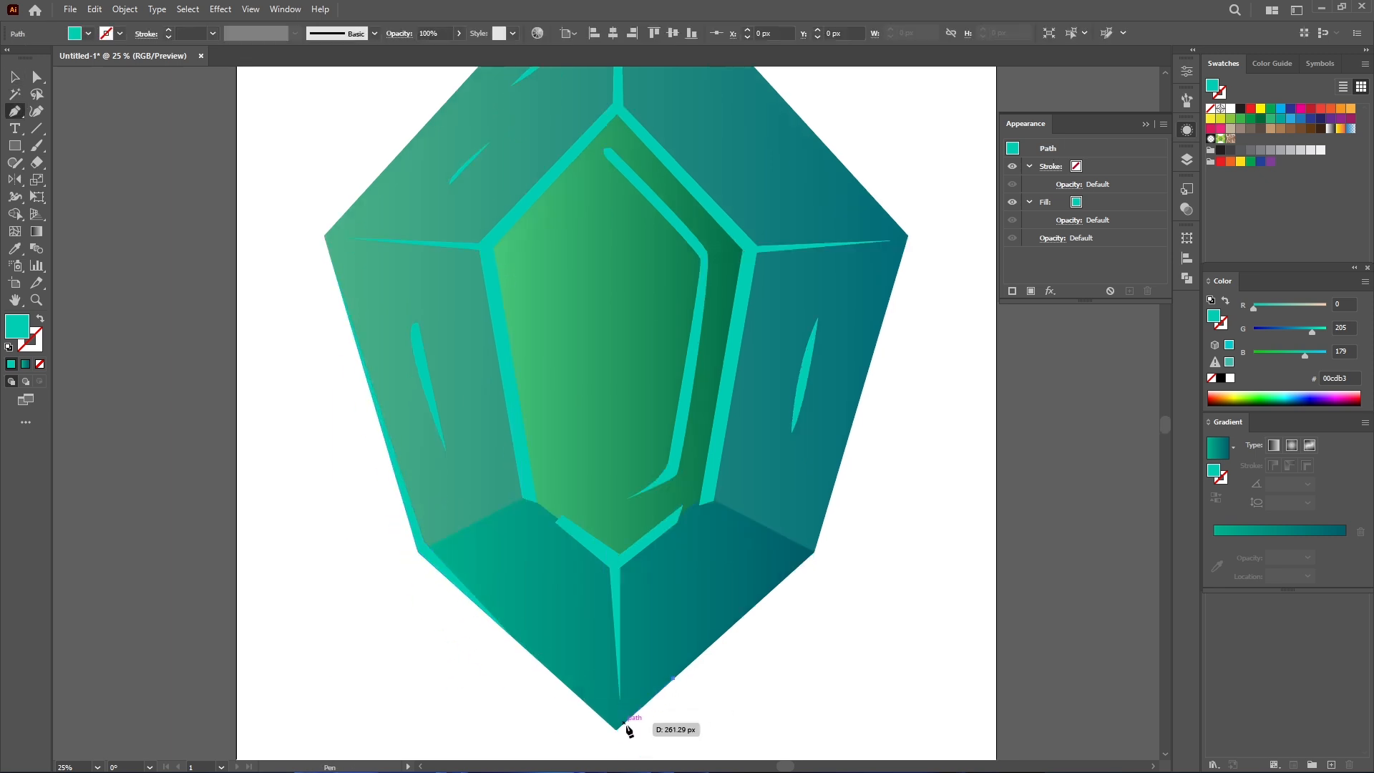
{"action": "left_click", "coordinate": [617, 724]}
{"action": "left_click", "coordinate": [530, 653]}
{"action": "left_click_drag", "start_coordinate": [617, 718], "coordinate": [622, 716]}
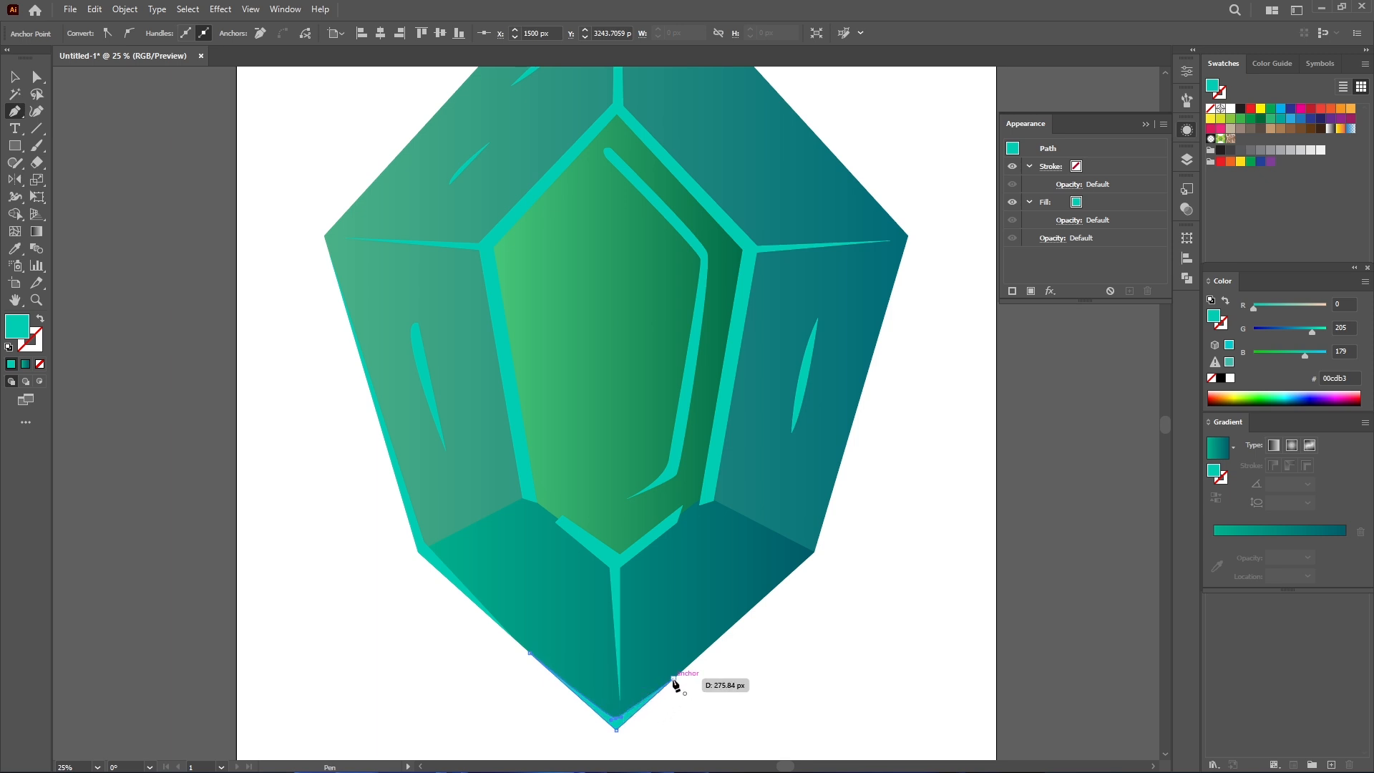
{"action": "left_click", "coordinate": [673, 678]}
- Draw a light strip along the gem's lower-right outer edge
{"action": "left_click_drag", "start_coordinate": [737, 623], "coordinate": [640, 660]}
{"action": "left_click", "coordinate": [632, 664]}
{"action": "left_click", "coordinate": [717, 589]}
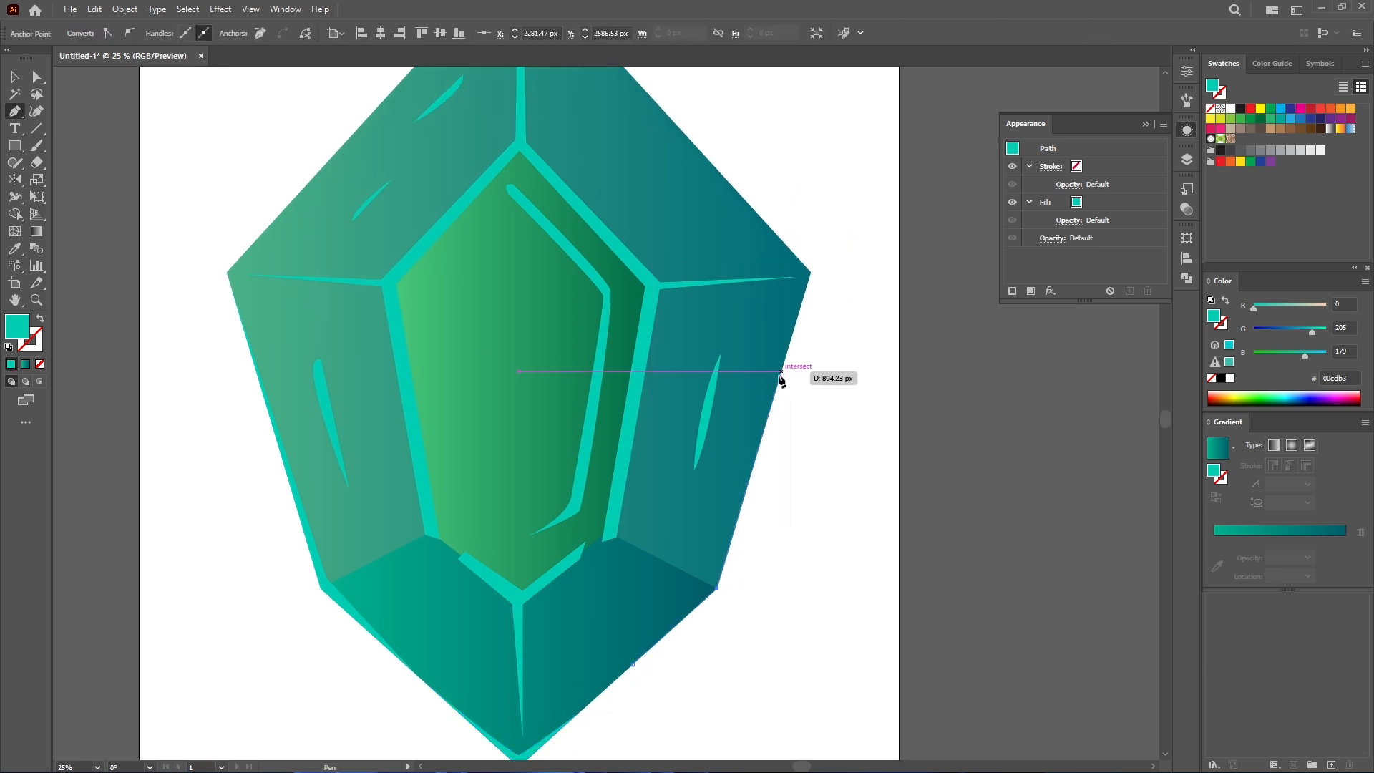
{"action": "left_click", "coordinate": [782, 368]}
{"action": "left_click", "coordinate": [710, 578]}
{"action": "left_click", "coordinate": [633, 665]}
{"action": "left_click_drag", "start_coordinate": [814, 351], "coordinate": [822, 475]}
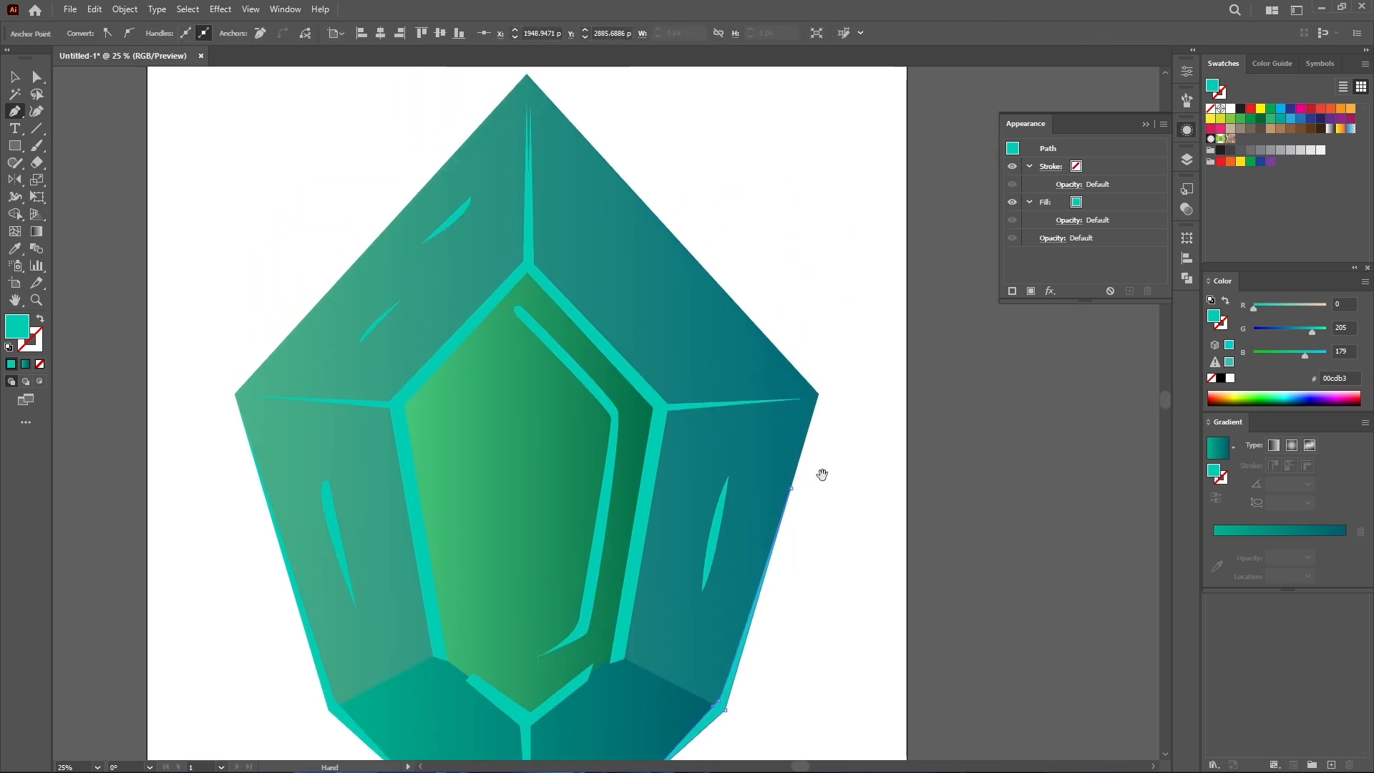
{"action": "left_click", "coordinate": [811, 428]}
{"action": "left_click", "coordinate": [819, 396]}
- Draw a light strip along both upper outer edges of the gem from the left corner over the top point to the right corner
{"action": "left_click_drag", "start_coordinate": [528, 78], "coordinate": [527, 91]}
{"action": "left_click", "coordinate": [527, 91]}
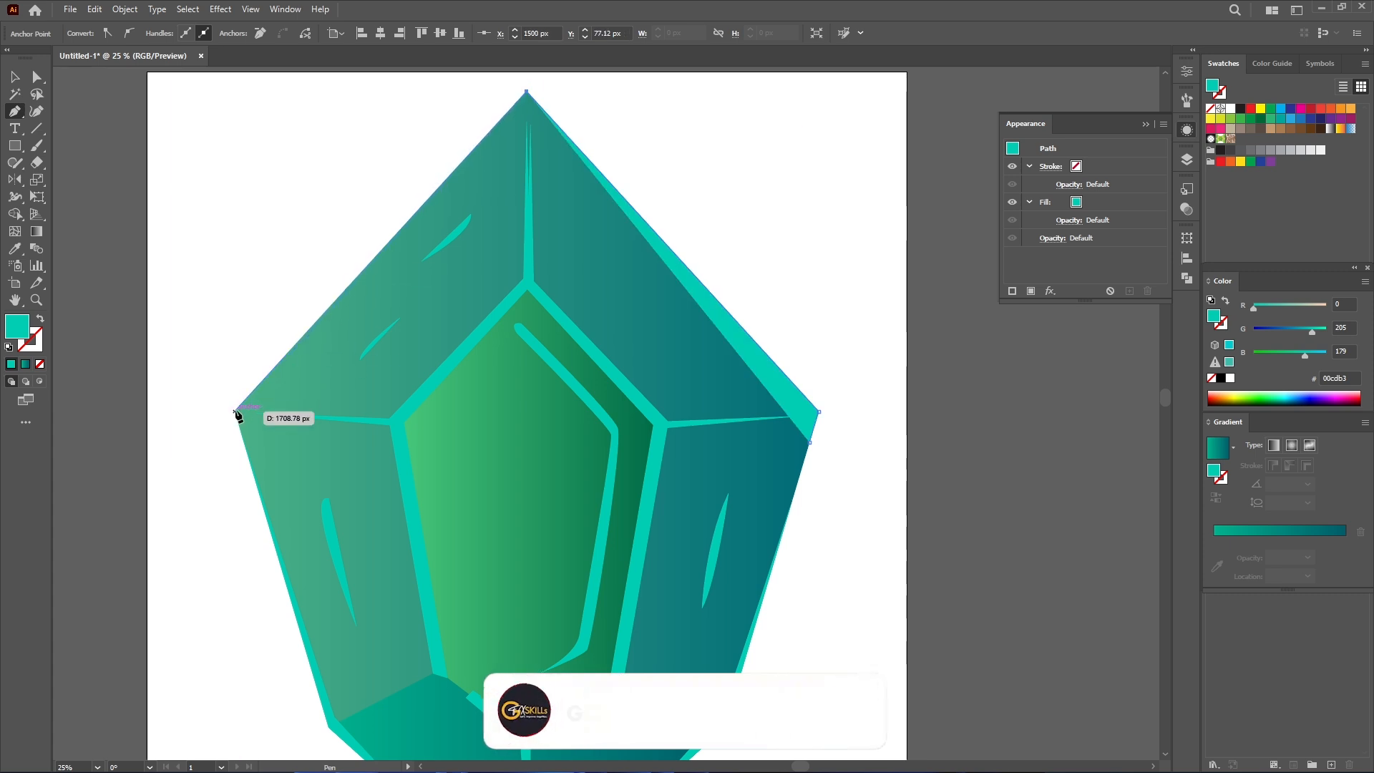
{"action": "left_click", "coordinate": [235, 411]}
{"action": "left_click", "coordinate": [244, 443]}
{"action": "left_click_drag", "start_coordinate": [238, 412], "coordinate": [251, 399]}
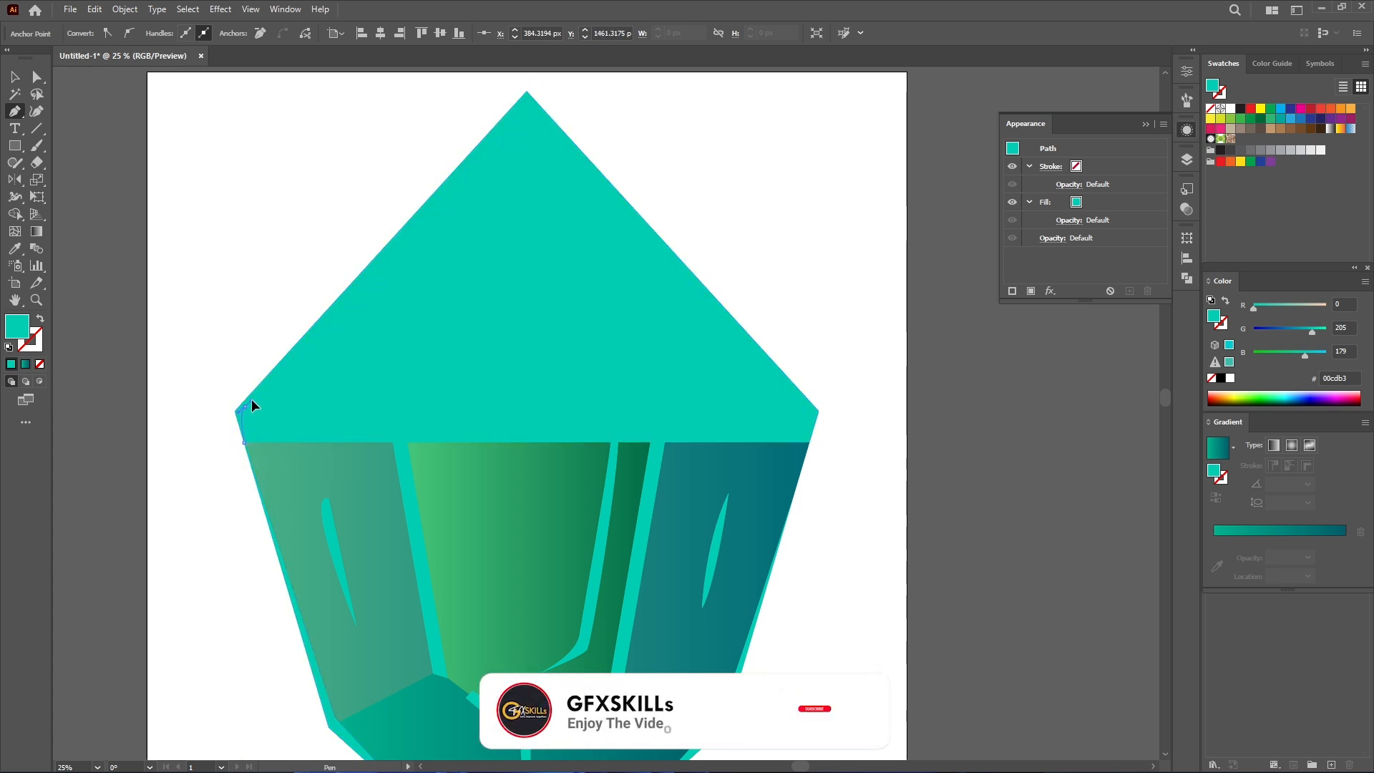
{"action": "left_click", "coordinate": [527, 113]}
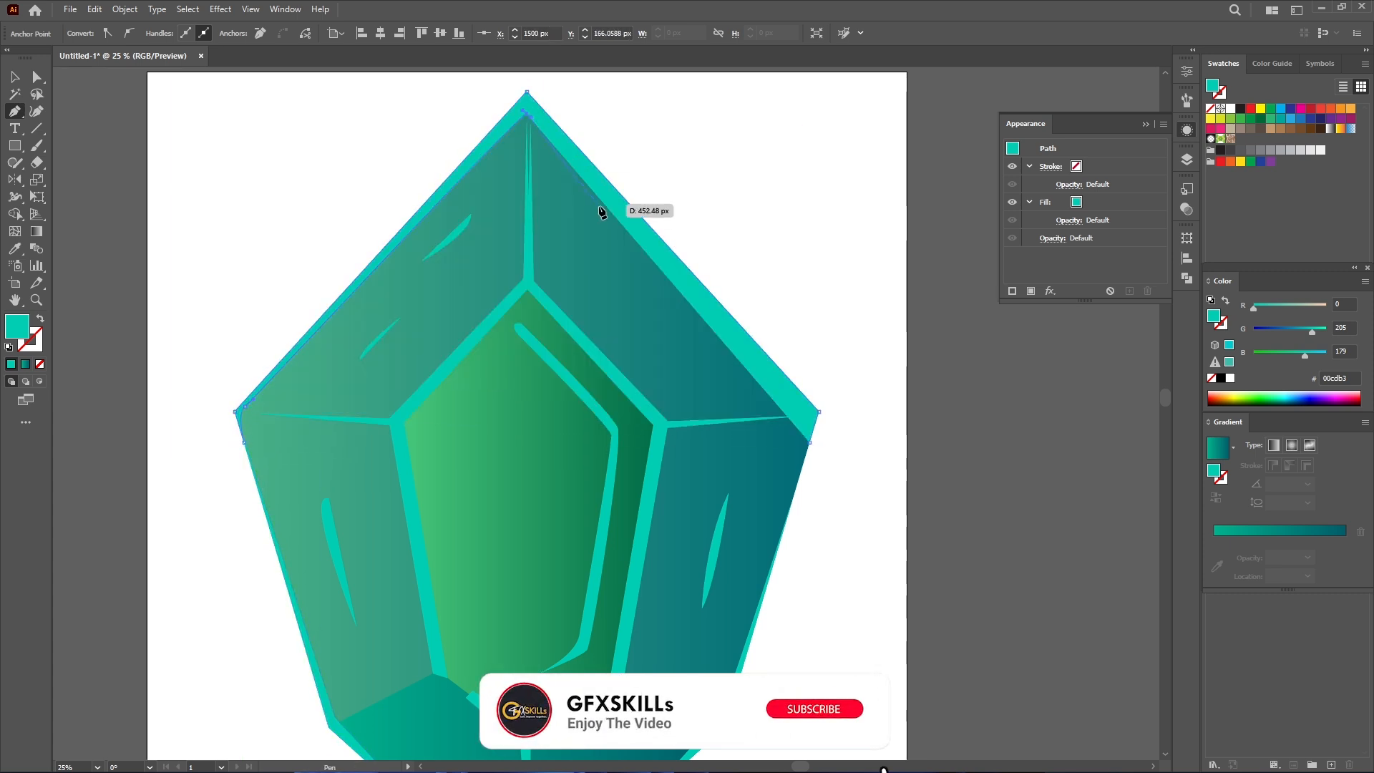
{"action": "left_click", "coordinate": [809, 406]}
{"action": "left_click", "coordinate": [809, 442]}
- Select all the light teal highlight strips and group them
{"action": "key", "text": "v"}
{"action": "left_click", "coordinate": [892, 507]}
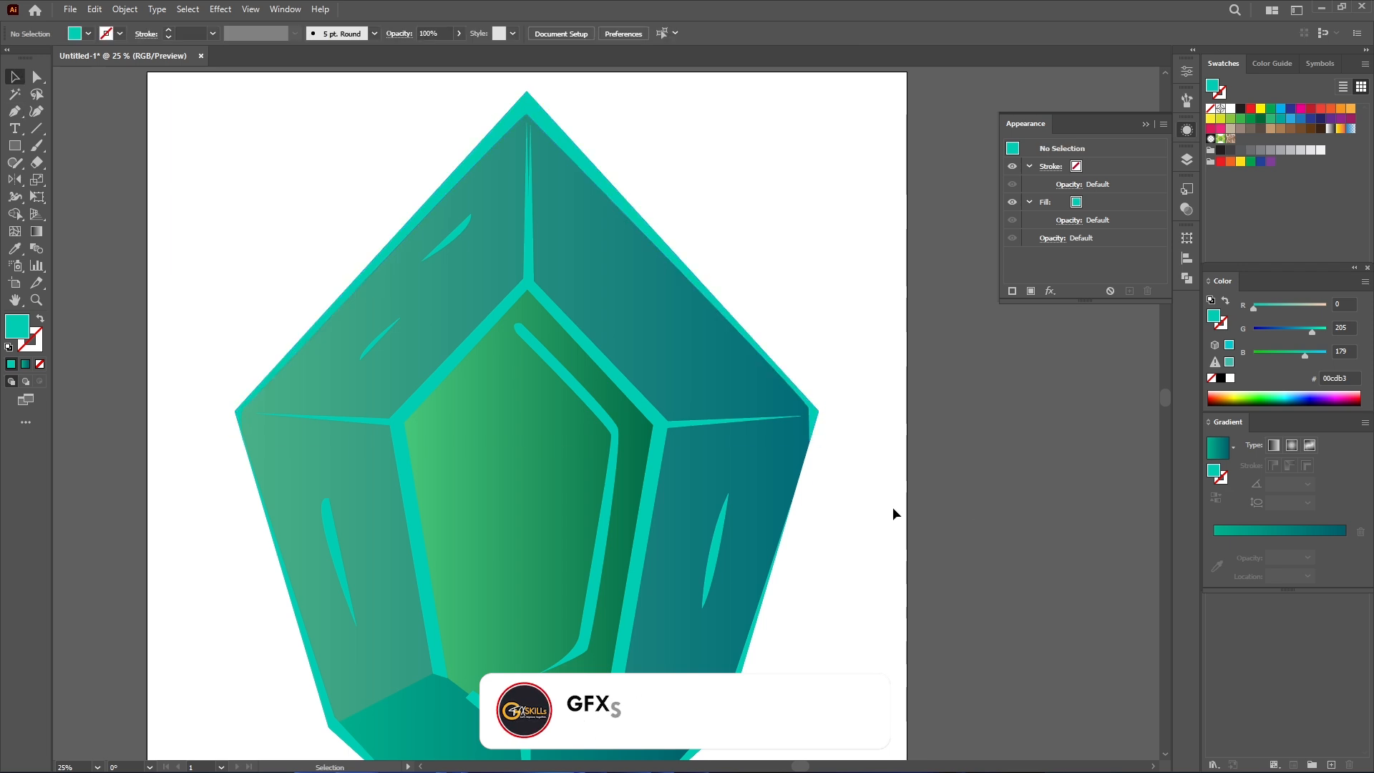
{"action": "scroll", "coordinate": [859, 476], "scroll_direction": "down", "scroll_amount": 3}
{"action": "scroll", "coordinate": [851, 473], "scroll_direction": "down", "scroll_amount": 1}
{"action": "scroll", "coordinate": [807, 477], "scroll_direction": "up", "scroll_amount": 1}
{"action": "mouse_move", "coordinate": [849, 482]}
{"action": "left_mouse_down"}
{"action": "mouse_move", "coordinate": [808, 477]}
{"action": "mouse_move", "coordinate": [863, 485]}
{"action": "left_mouse_up"}
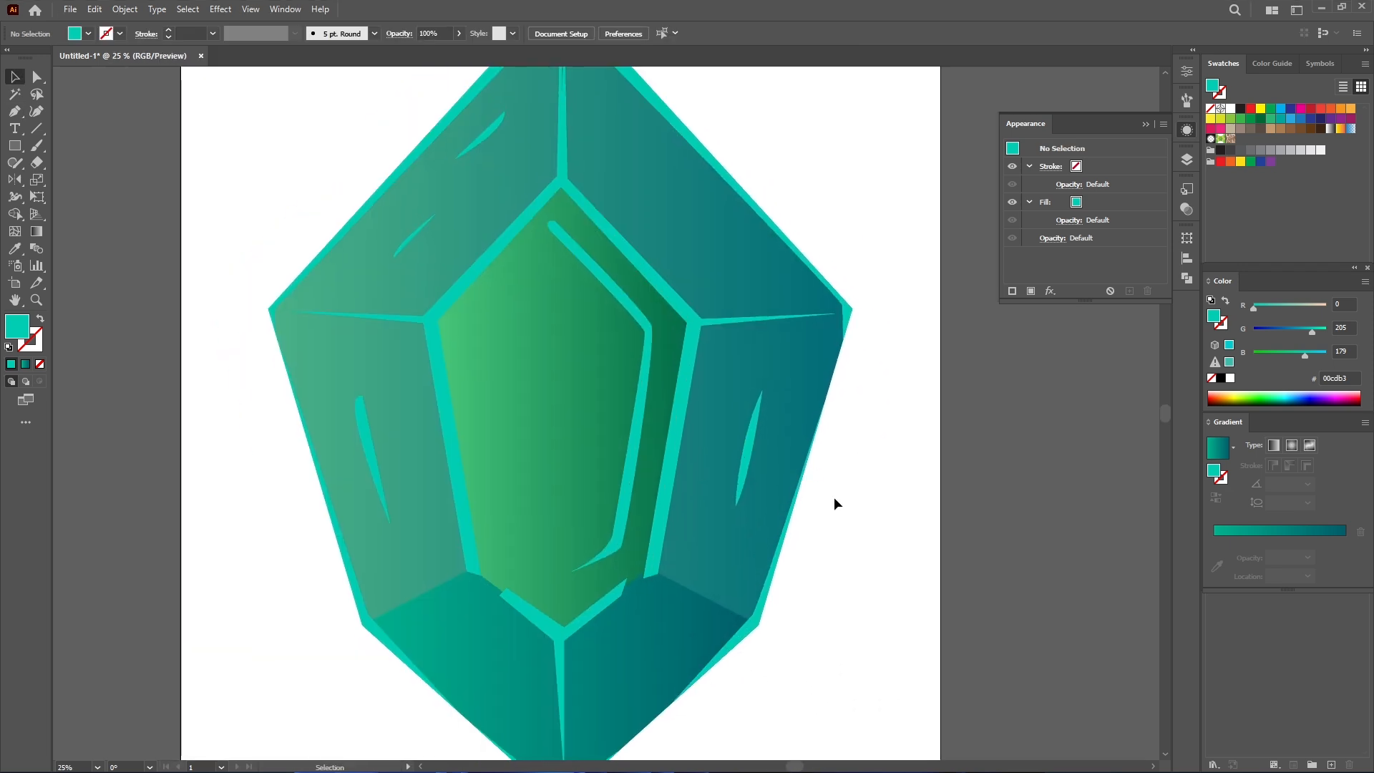
{"action": "scroll", "coordinate": [840, 523], "scroll_direction": "down", "scroll_amount": 2}
{"action": "scroll", "coordinate": [844, 550], "scroll_direction": "up", "scroll_amount": 1}
{"action": "left_click", "coordinate": [749, 588]}
{"action": "left_click", "coordinate": [738, 456], "text": "shift"}
{"action": "left_click", "coordinate": [629, 471], "text": "shift"}
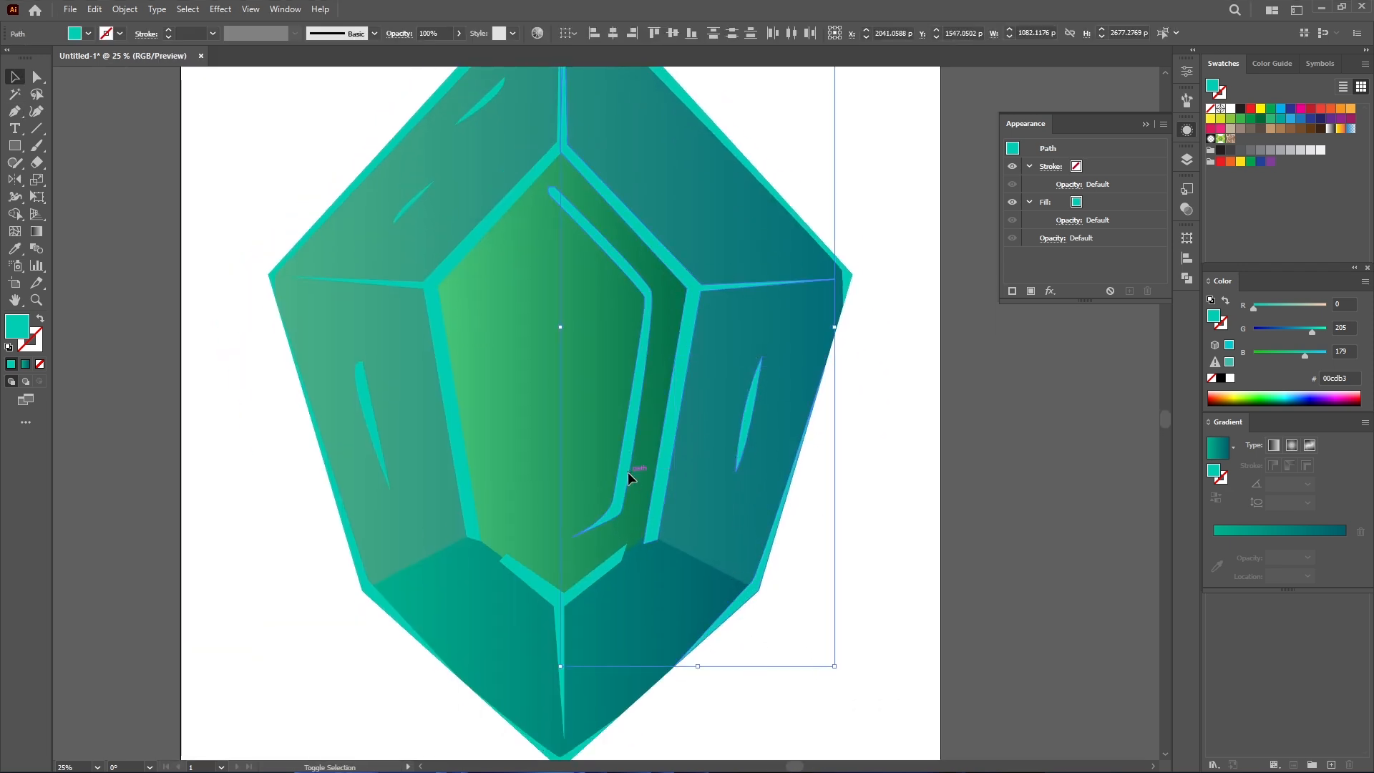
{"action": "left_click", "coordinate": [779, 200], "text": "shift"}
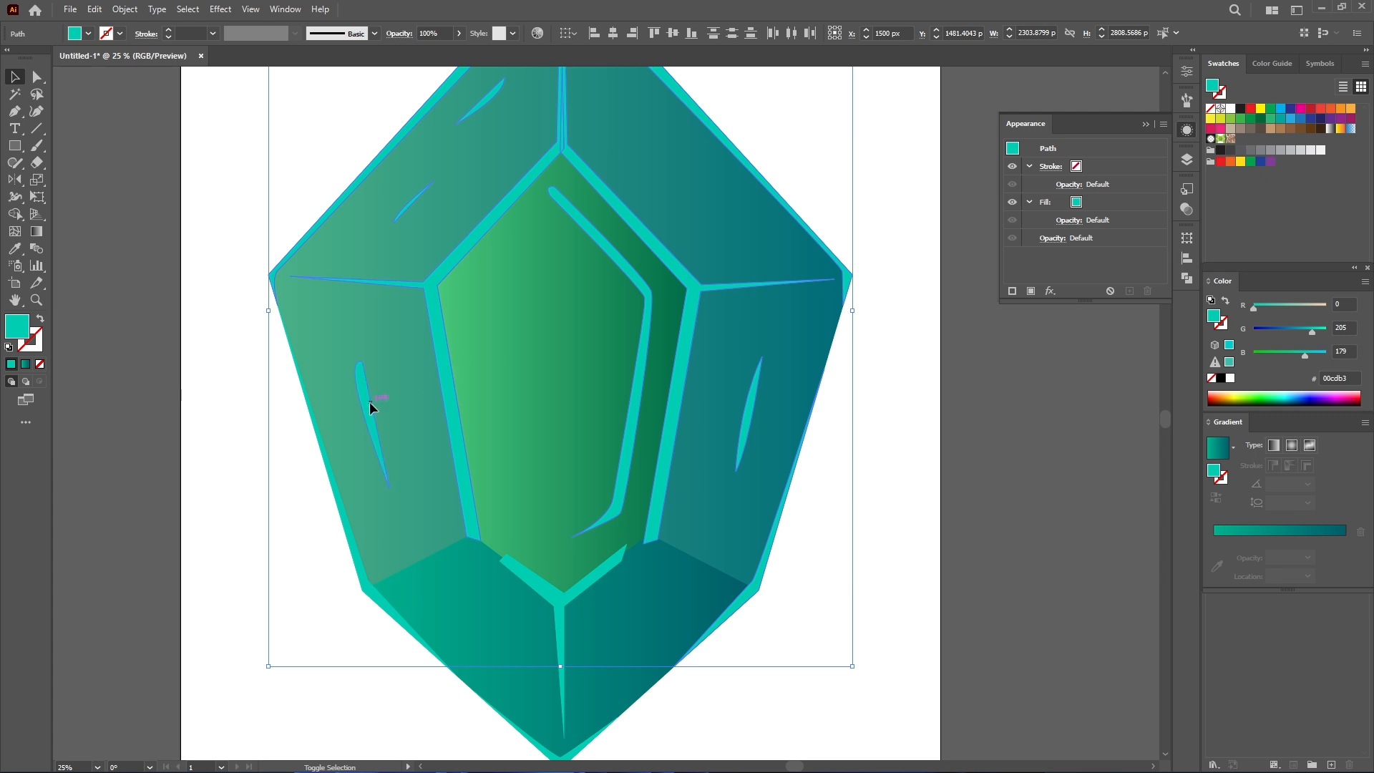
{"action": "left_click_drag", "start_coordinate": [561, 666], "coordinate": [560, 767]}
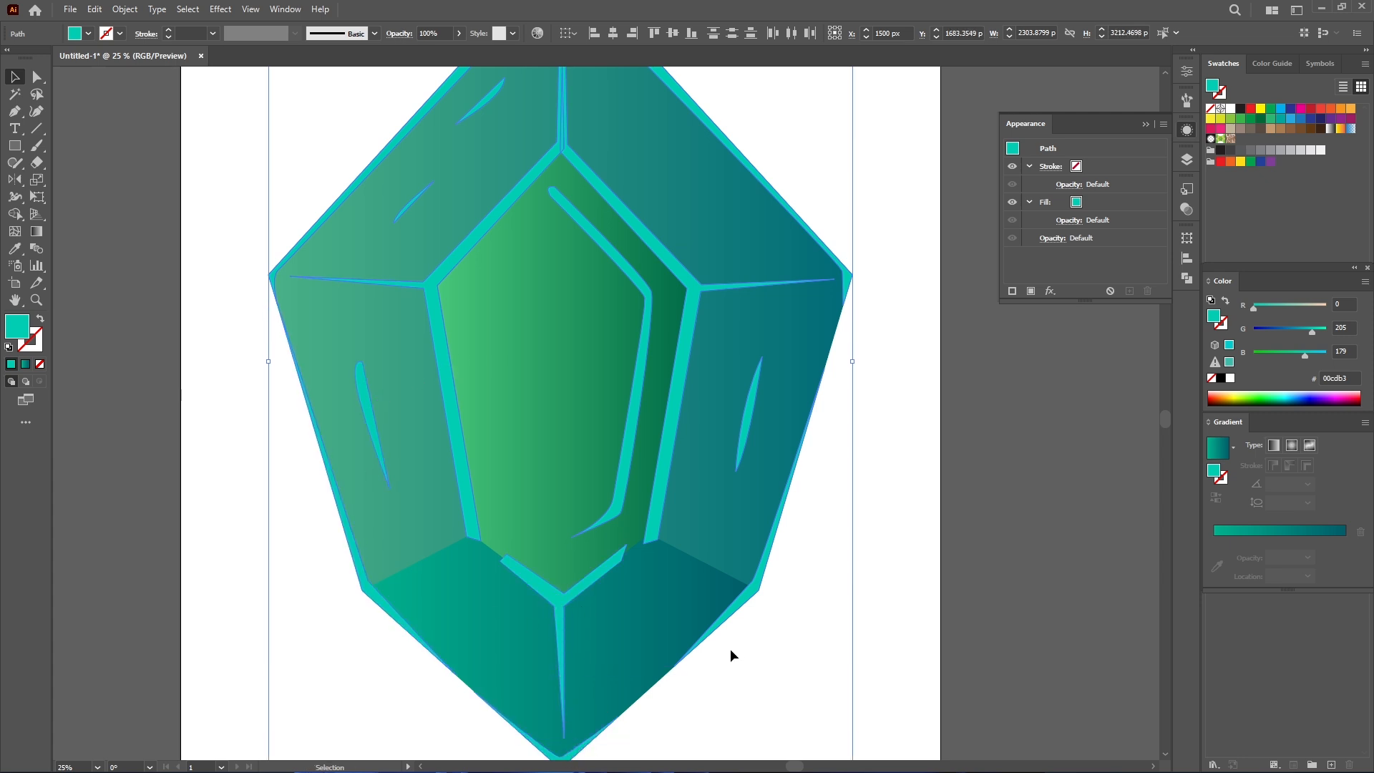
{"action": "key", "text": "ctrl+g"}
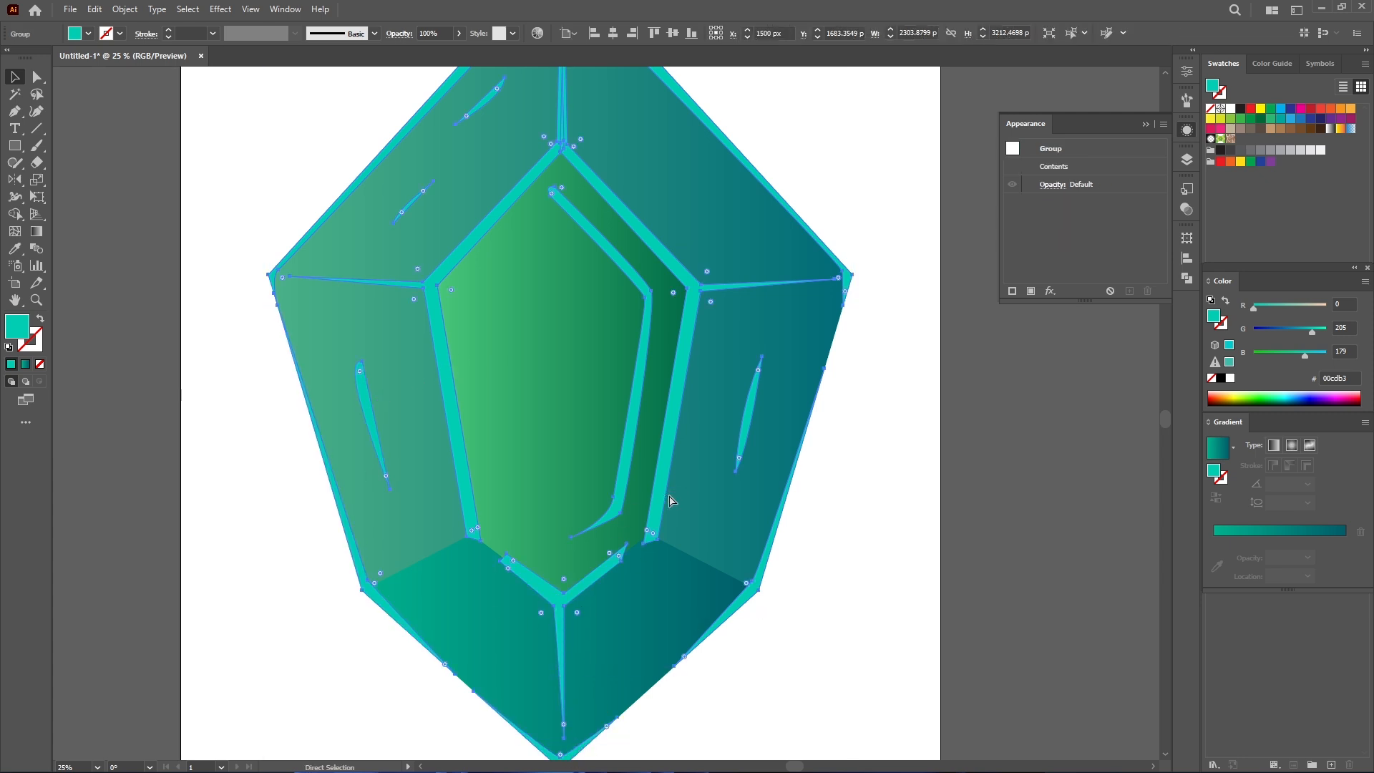
- Apply a Gaussian Blur with a 5 pixel radius to the highlight group
{"action": "left_click", "coordinate": [225, 12]}
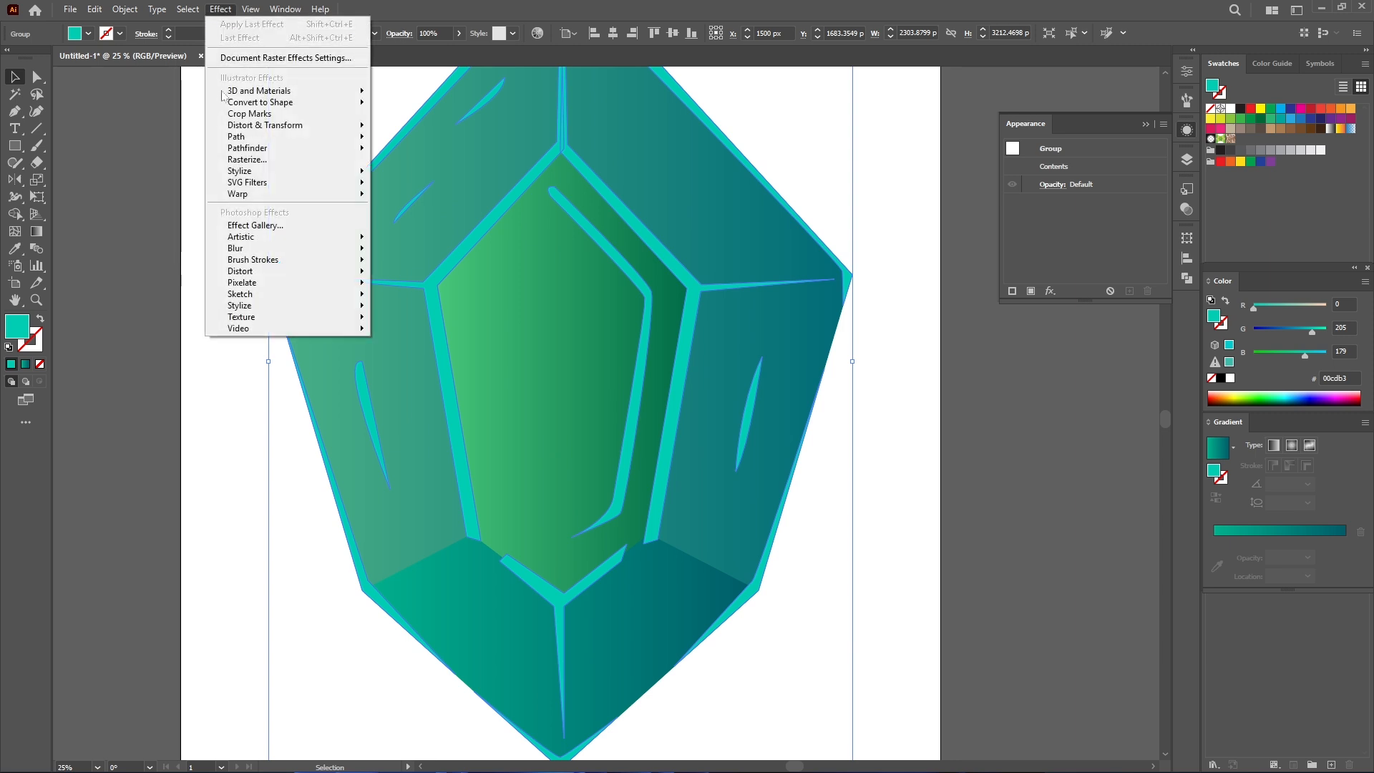
{"action": "mouse_move", "coordinate": [266, 249]}
{"action": "left_click", "coordinate": [431, 255]}
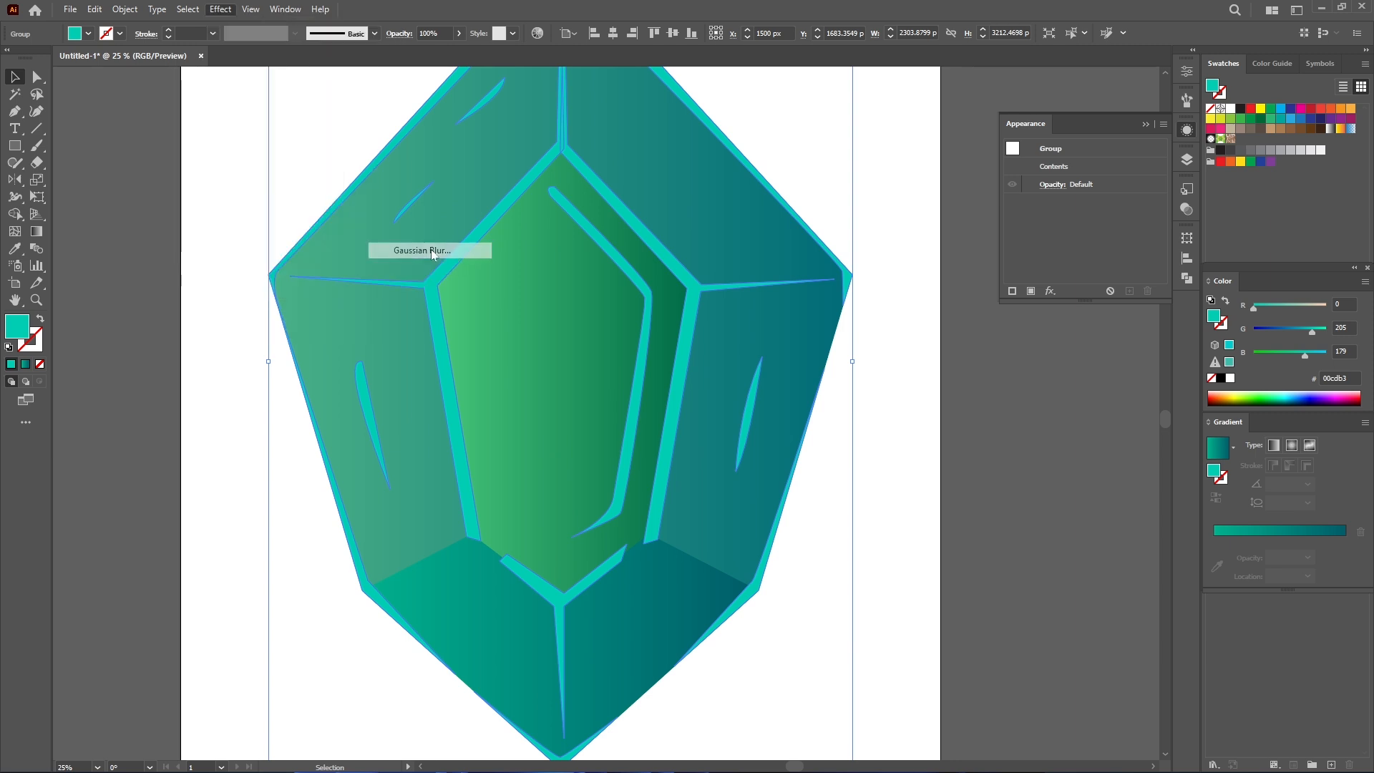
{"action": "left_click", "coordinate": [1034, 440]}
{"action": "type", "text": "5"}
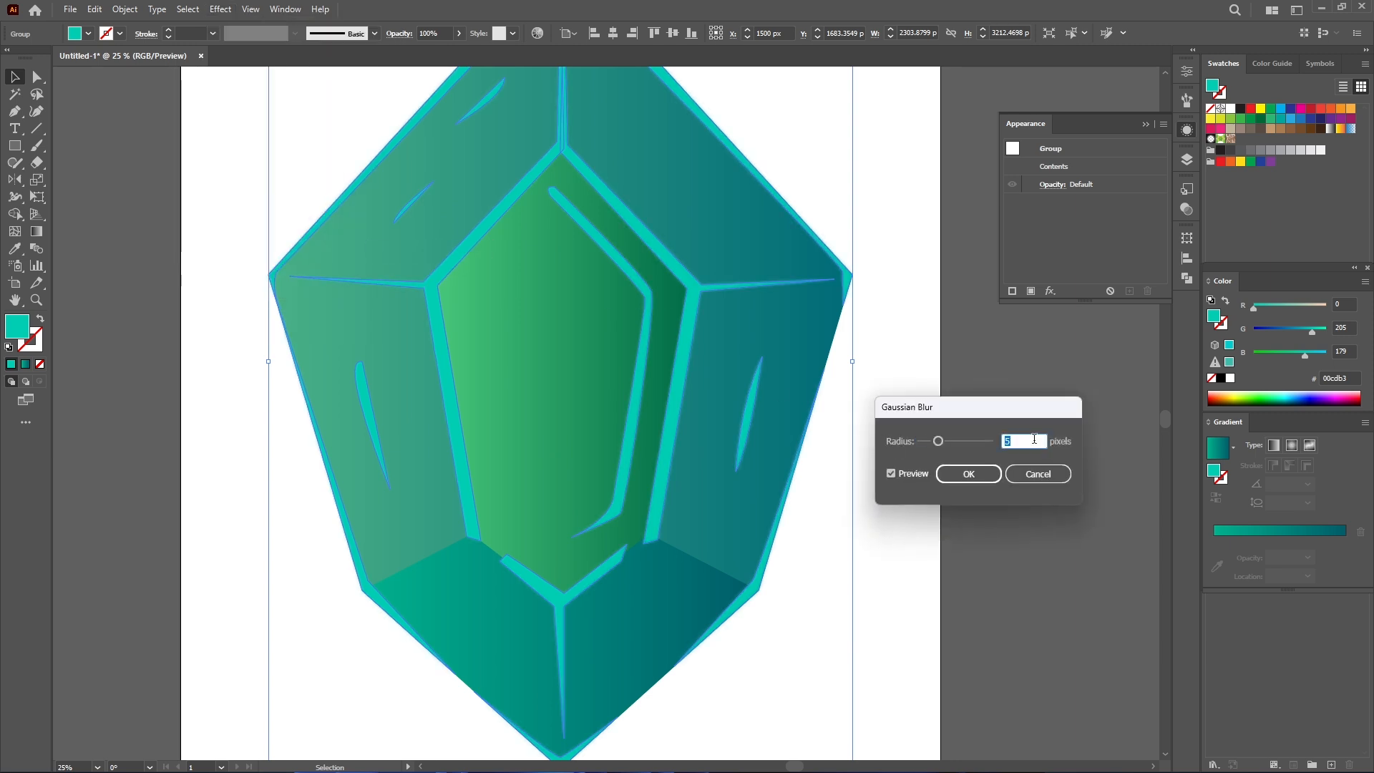
{"action": "left_click", "coordinate": [970, 475]}
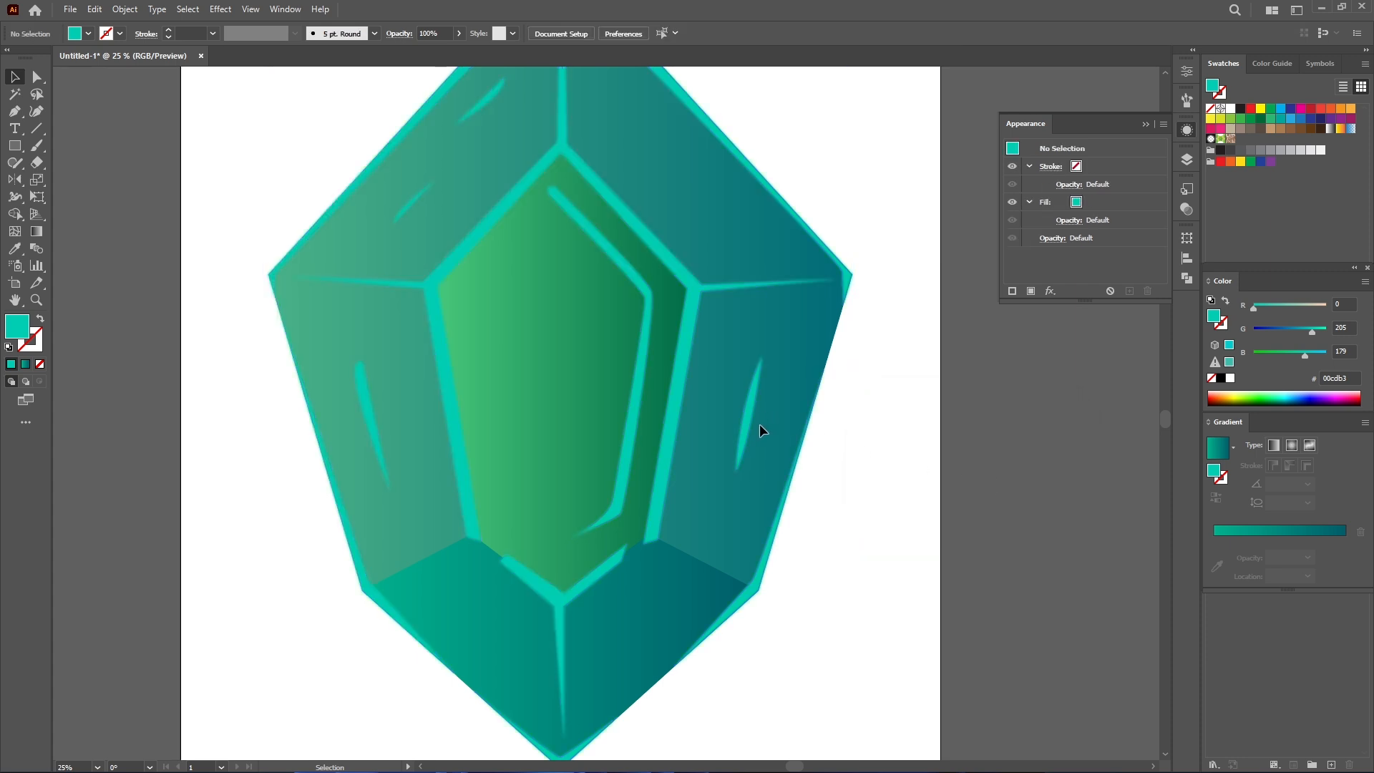
- Adjust the blue value of the inner green facet's left gradient stop
{"action": "left_click", "coordinate": [605, 405]}
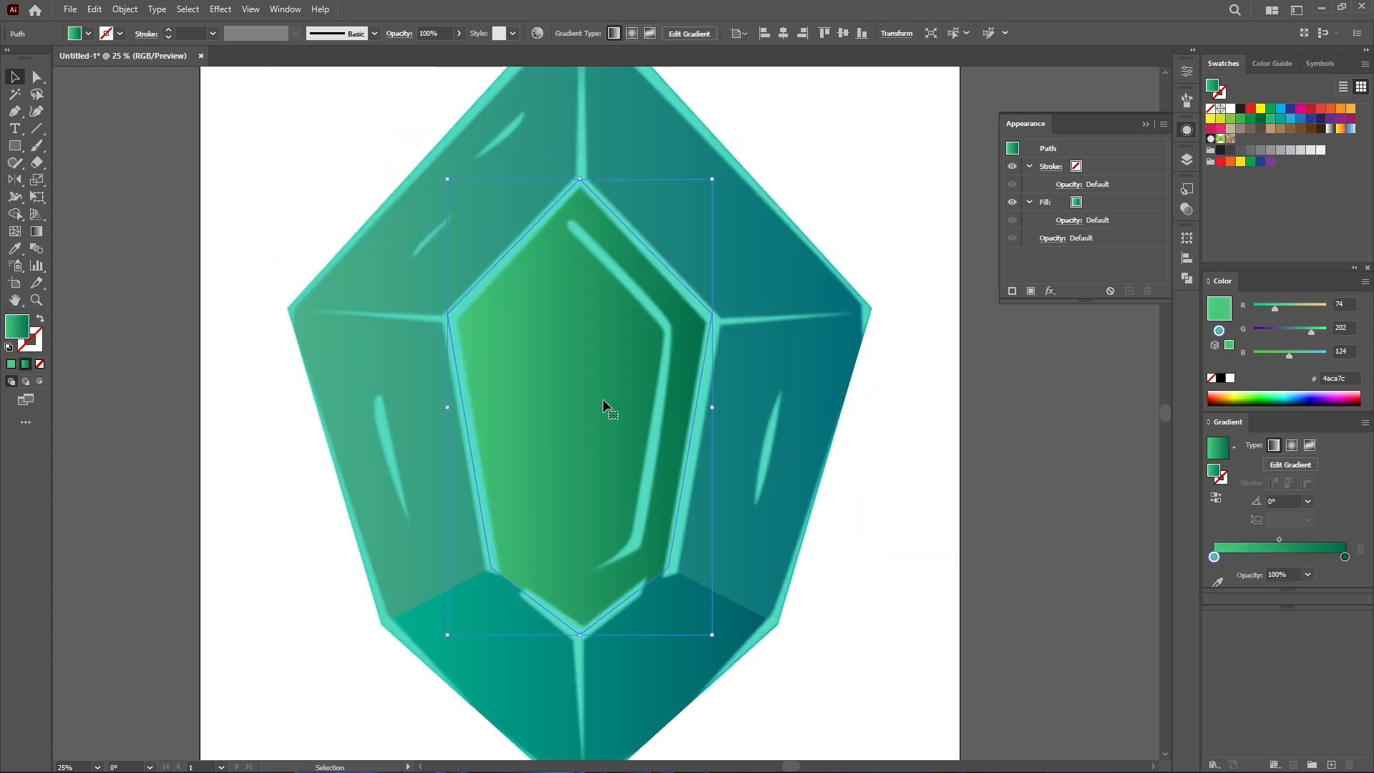
{"action": "left_click", "coordinate": [1215, 556]}
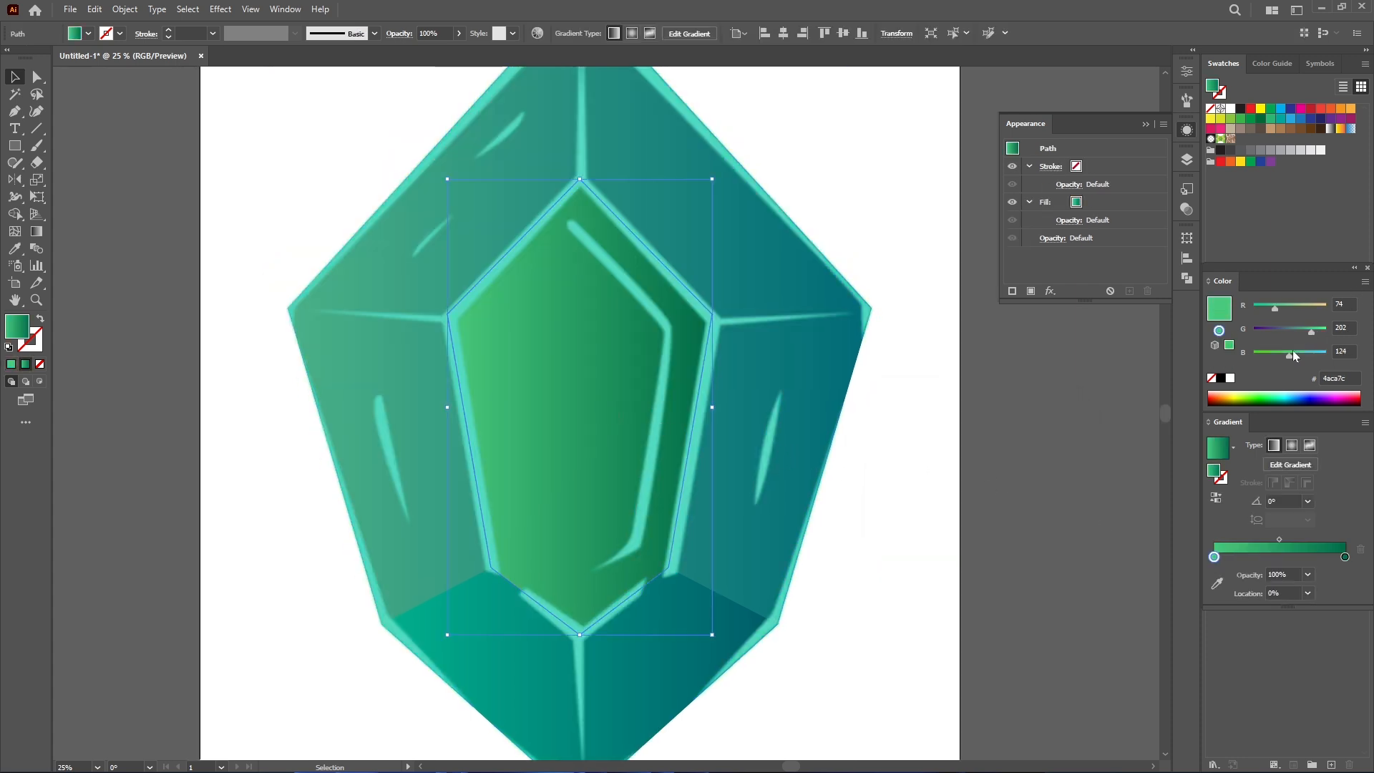
{"action": "left_click_drag", "start_coordinate": [1295, 356], "coordinate": [1301, 360]}
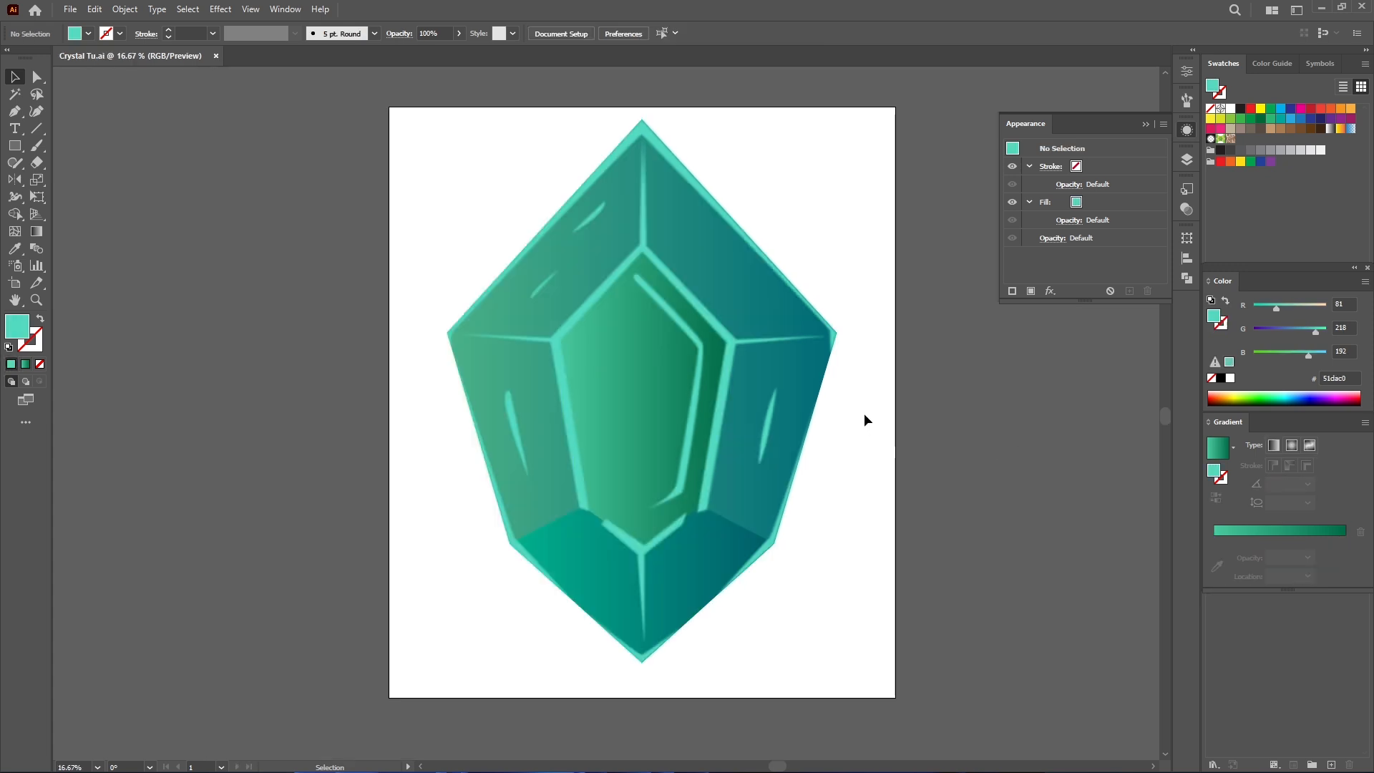
{"action": "left_click", "coordinate": [693, 463]}
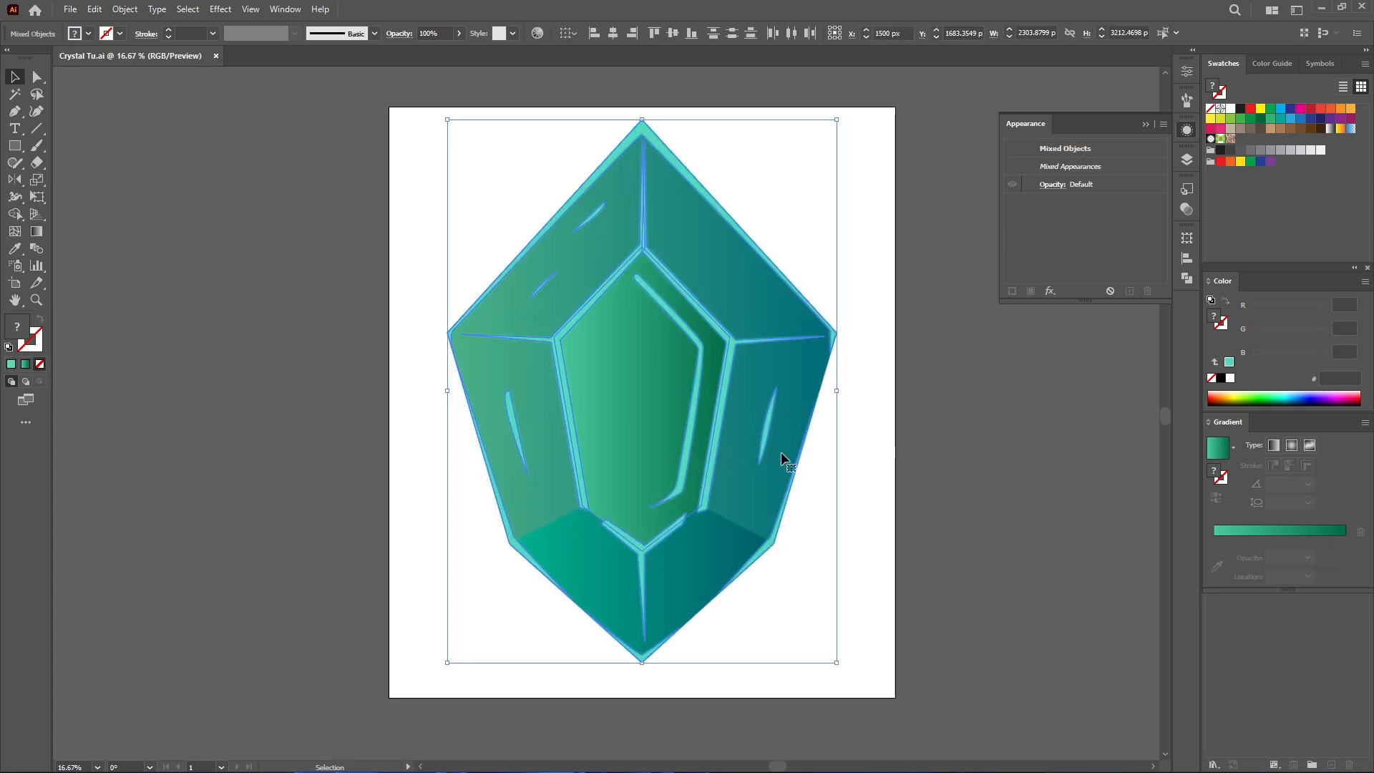
- Select the gem artwork and open Save for Web with the PNG-24 preset
{"action": "key", "text": "ctrl"}
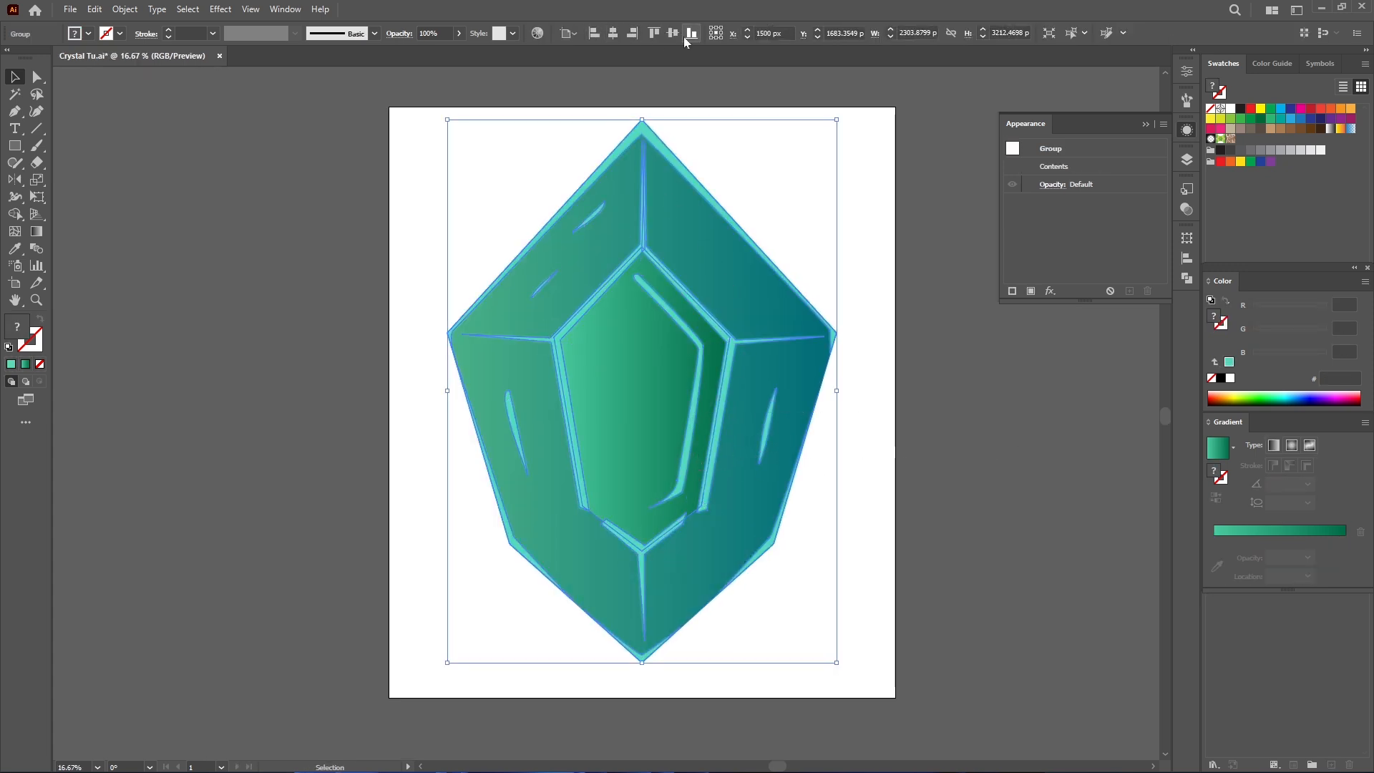
{"action": "left_click", "coordinate": [672, 33]}
{"action": "key", "text": "ctrl+alt+shift+s"}
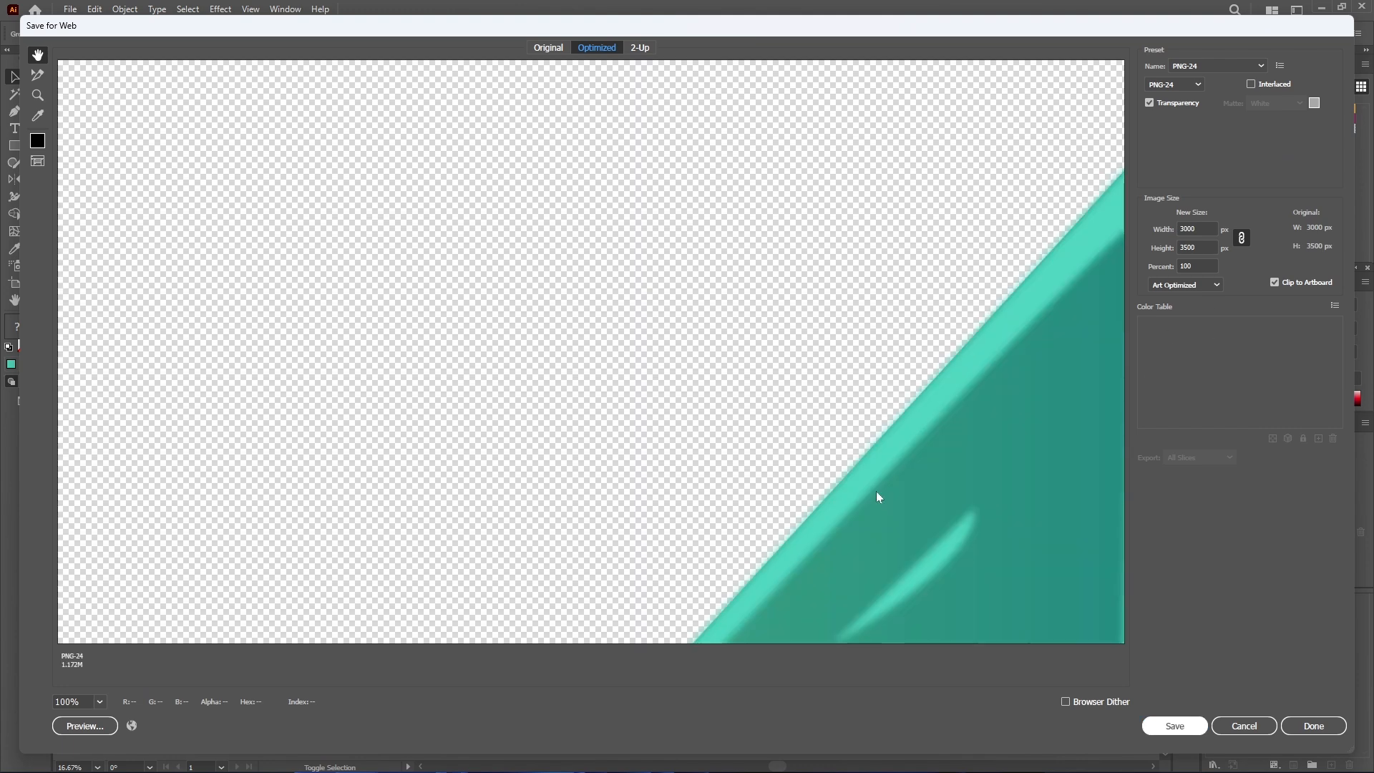
{"action": "key", "text": "Escape"}
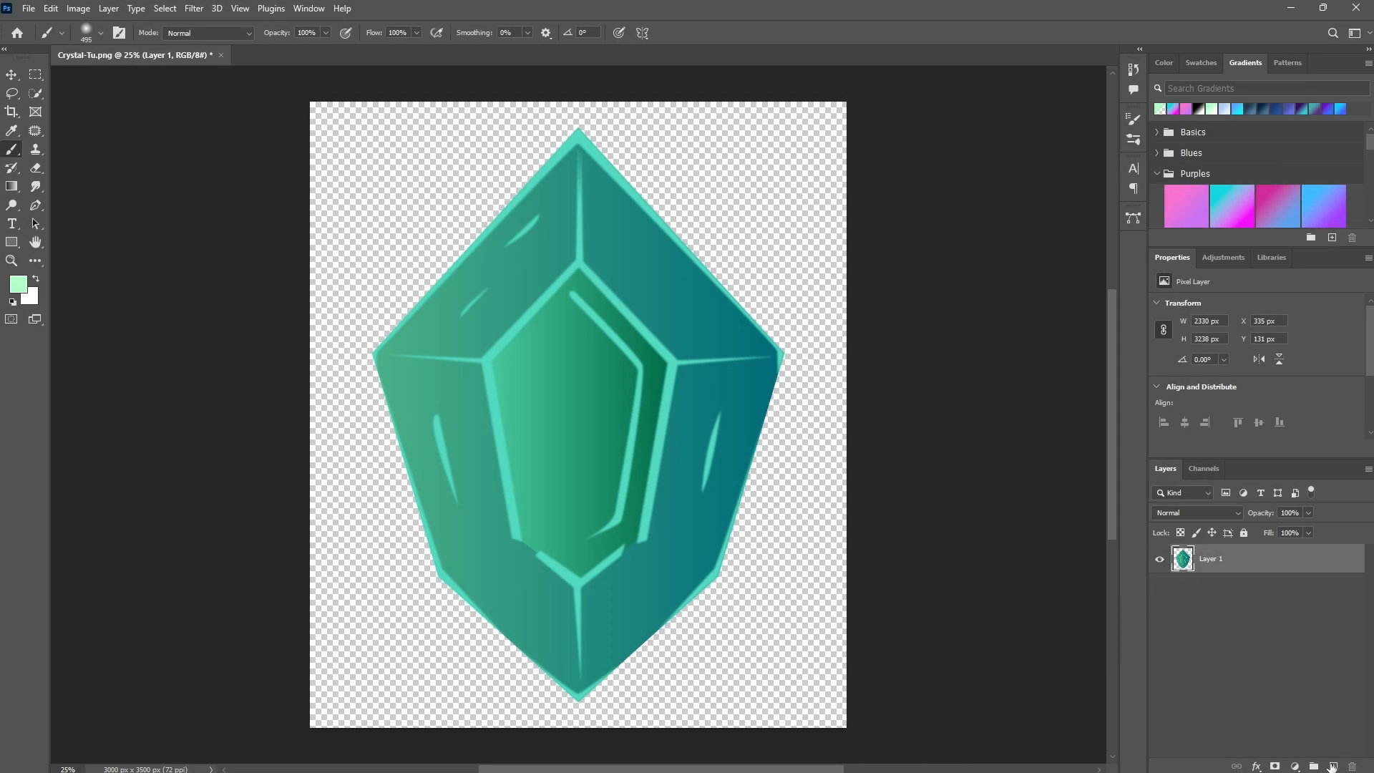
- Add a new layer beneath the gem layer and fill it with black
{"action": "left_click", "coordinate": [1332, 766]}
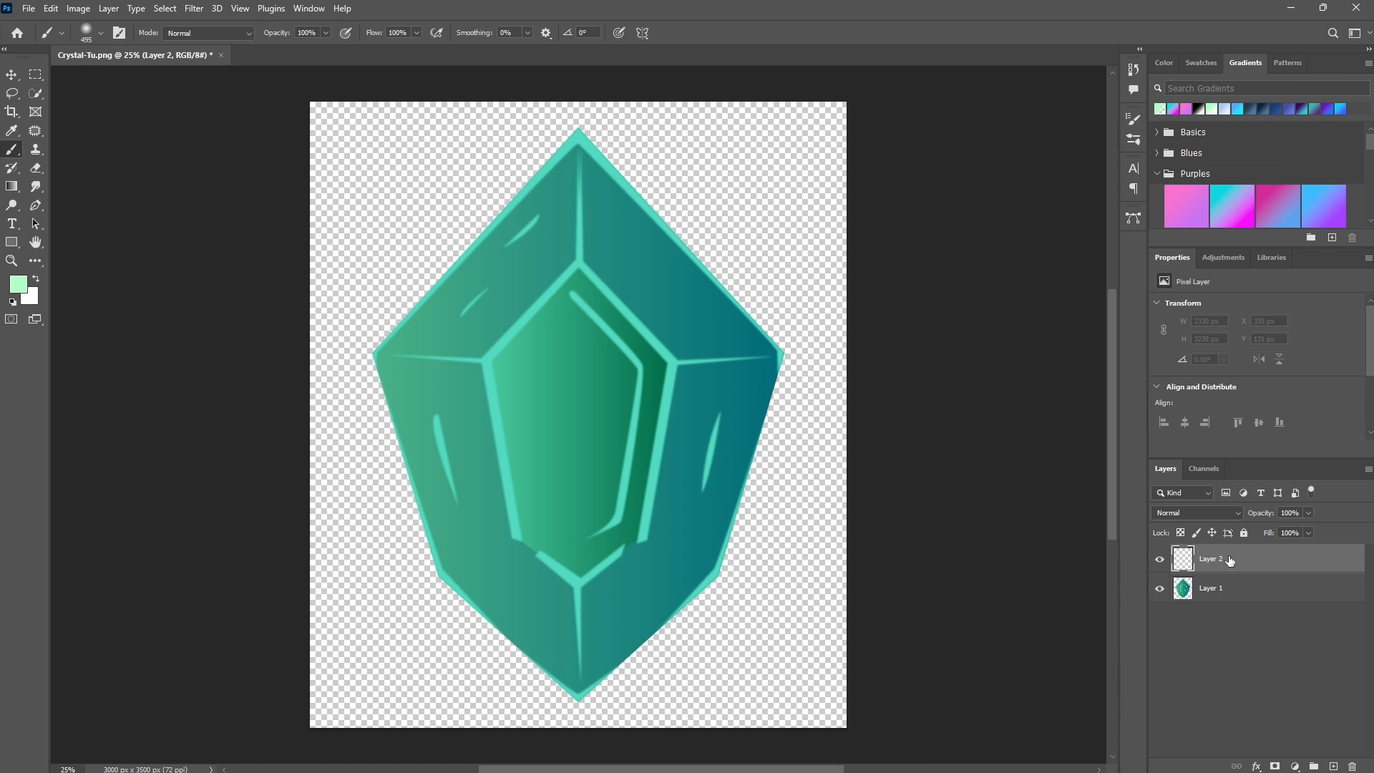
{"action": "left_click_drag", "start_coordinate": [1230, 561], "coordinate": [1207, 625]}
{"action": "key", "text": "d"}
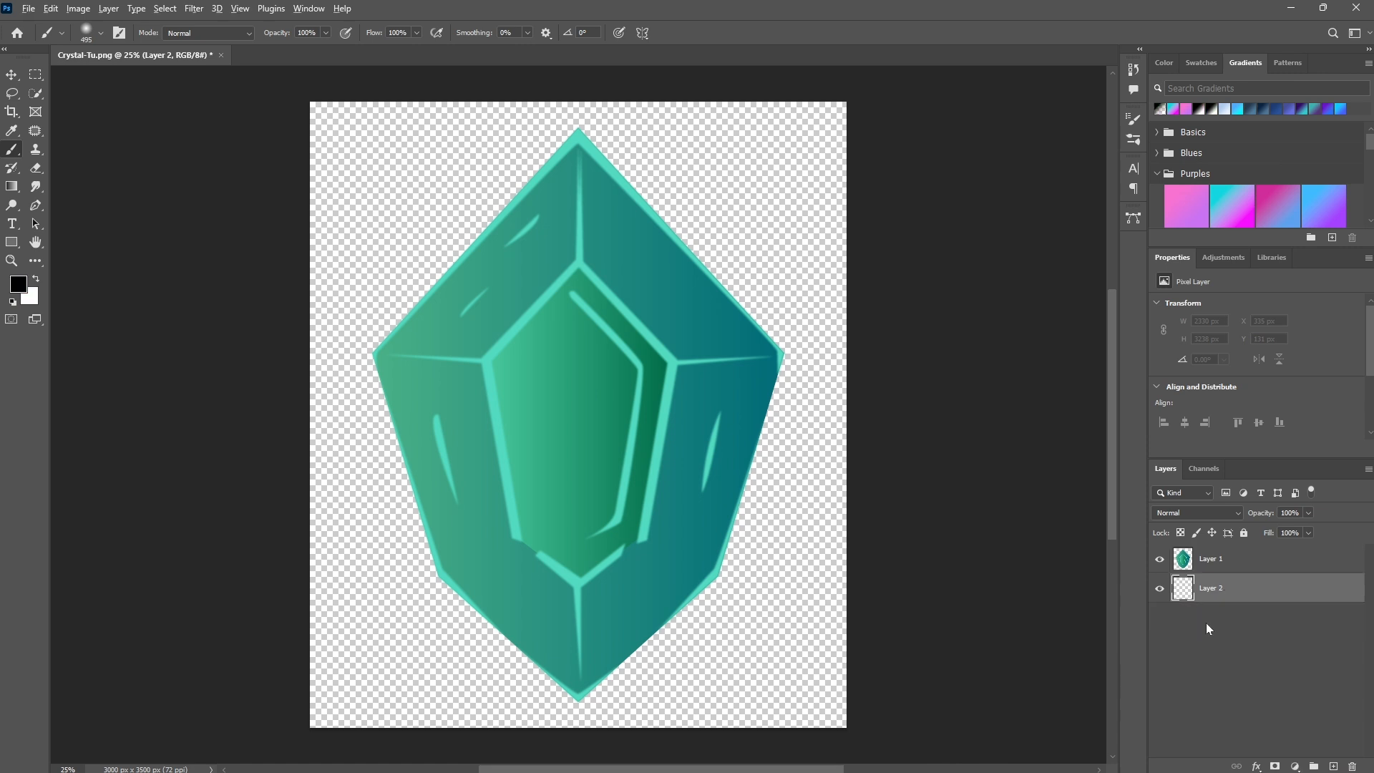
{"action": "key", "text": "alt+BackSpace"}
- Convert the gem layer to a smart object
{"action": "left_click", "coordinate": [1243, 561]}
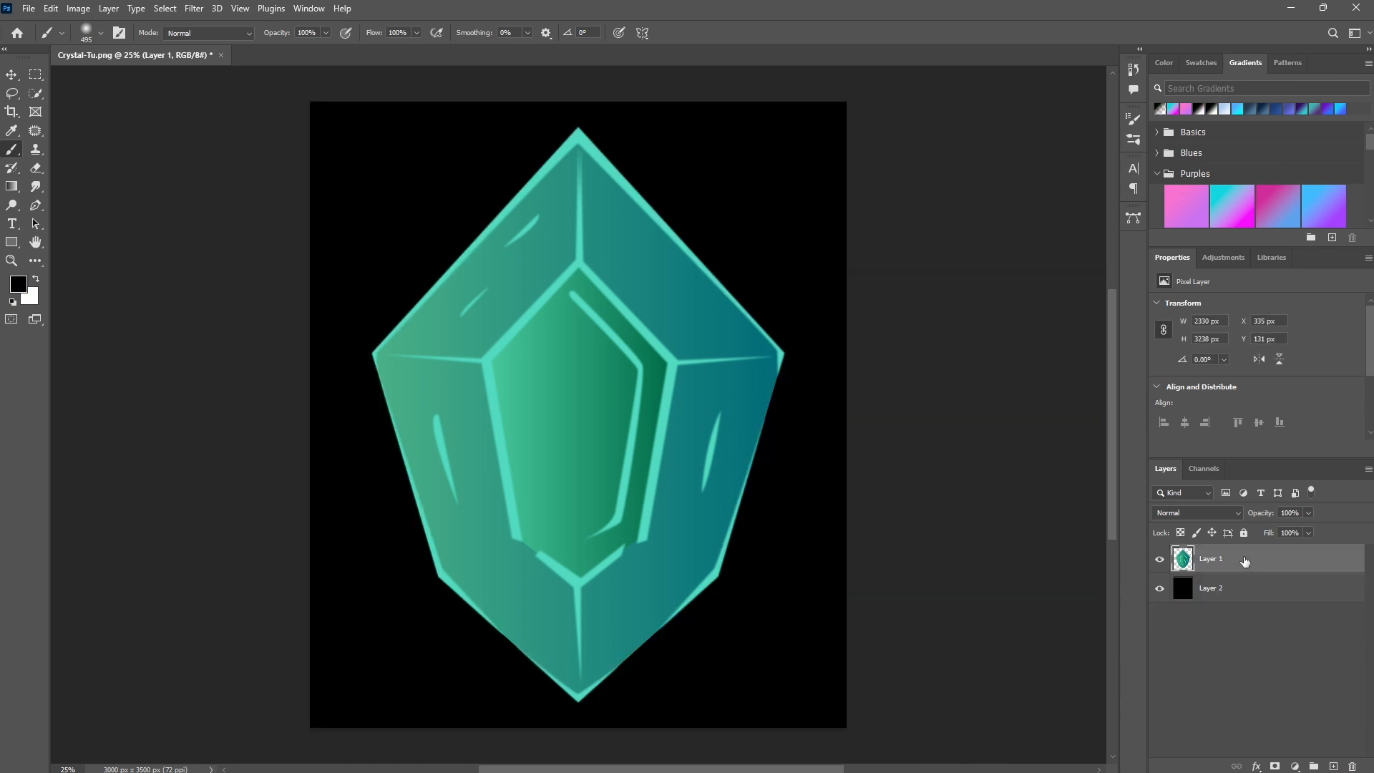
{"action": "right_click", "coordinate": [1245, 561]}
{"action": "left_click", "coordinate": [1106, 366]}
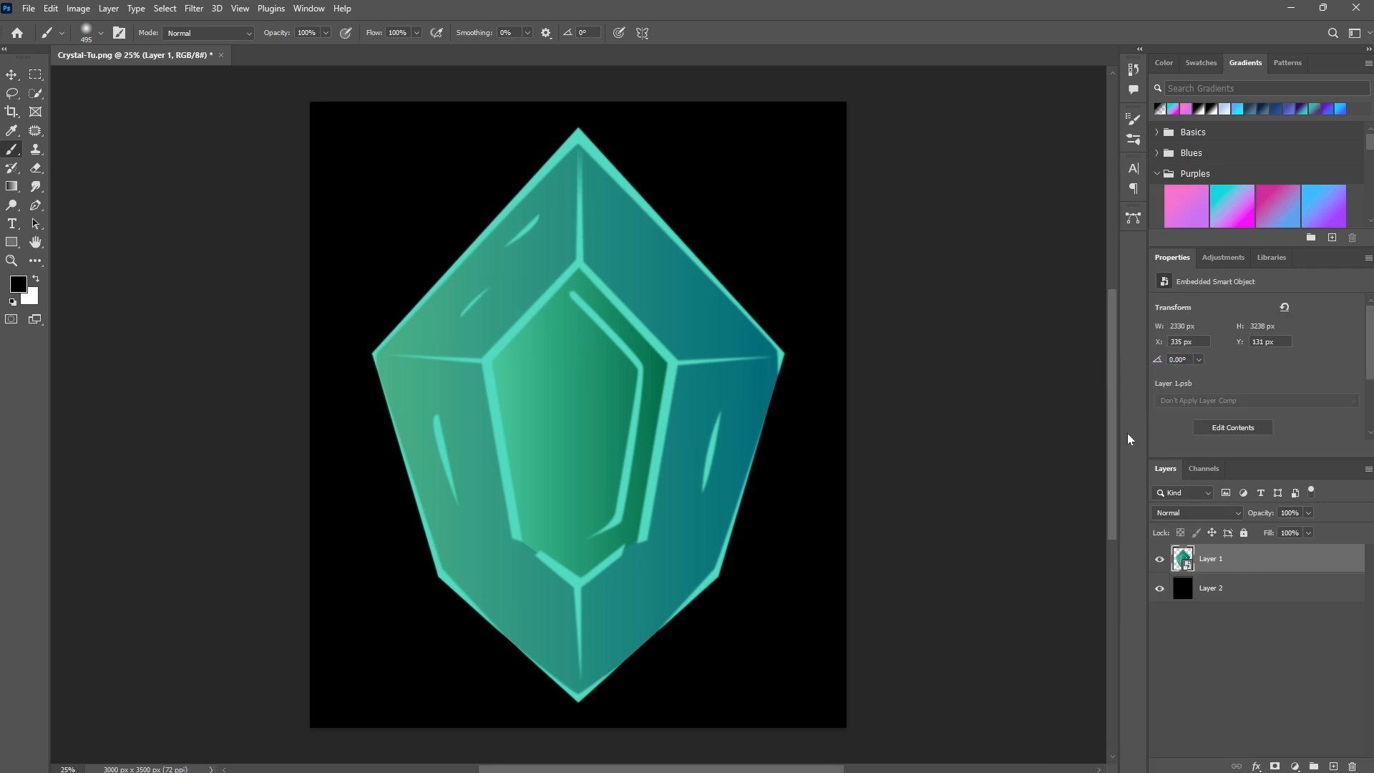
- Widen the canvas with the Crop tool and refill the background layer with black
{"action": "key", "text": "c"}
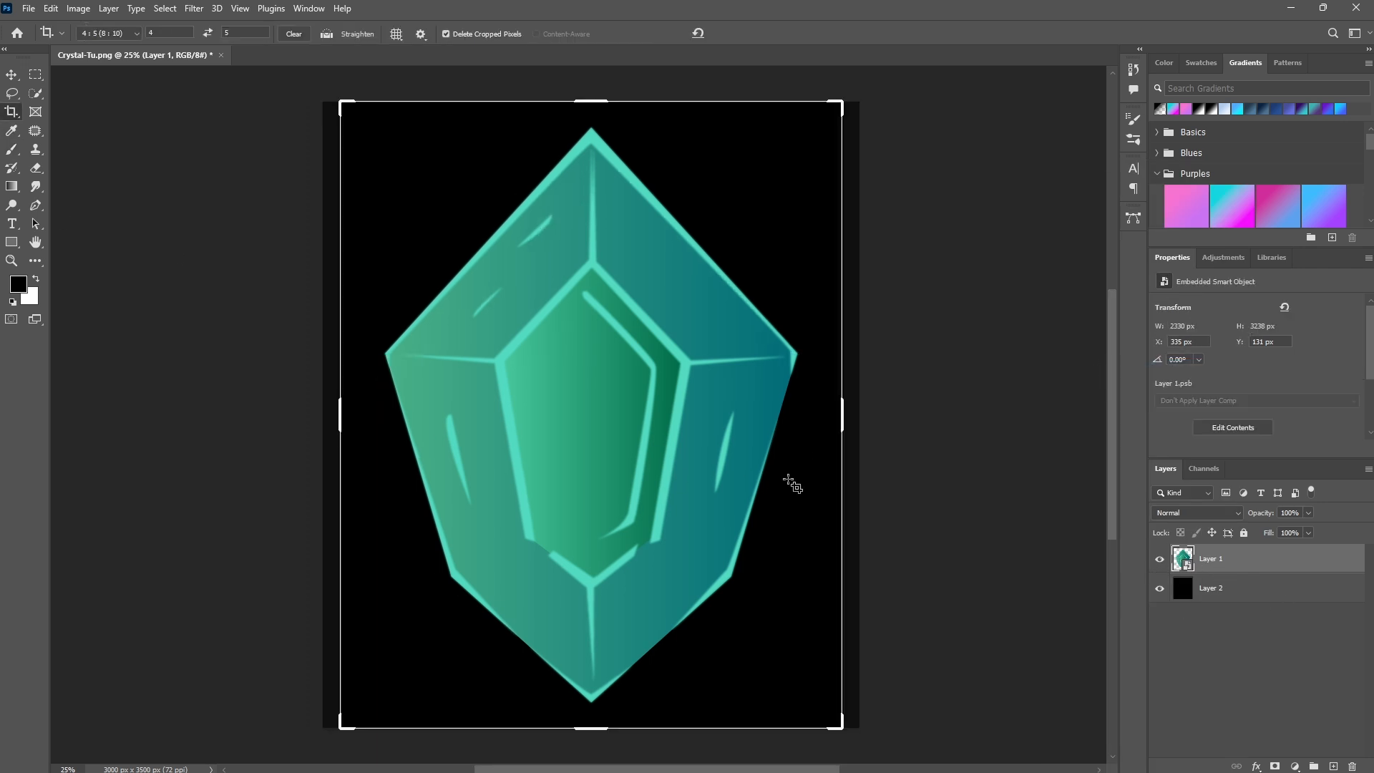
{"action": "left_click_drag", "start_coordinate": [848, 422], "coordinate": [896, 420]}
{"action": "key", "text": "Return"}
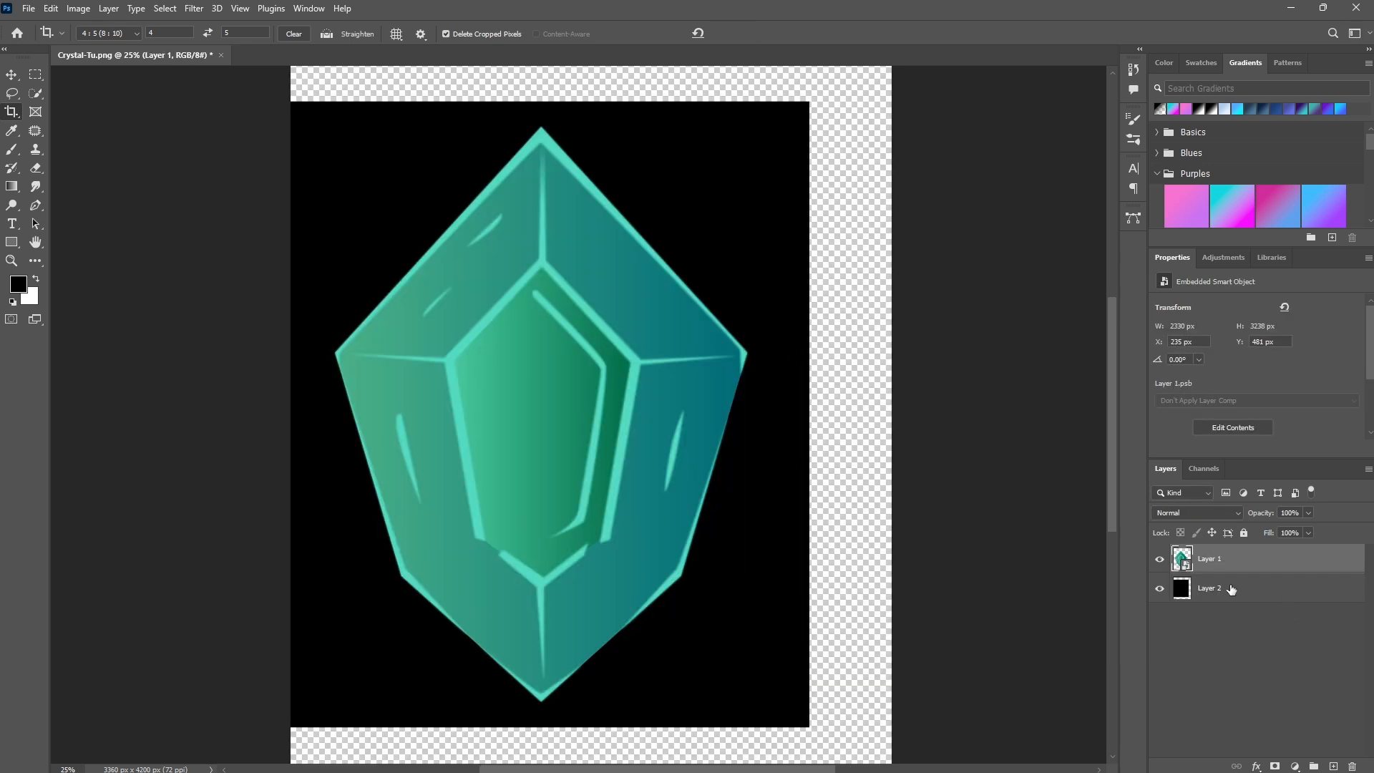
{"action": "left_click", "coordinate": [1231, 589]}
{"action": "key", "text": "alt+BackSpace"}
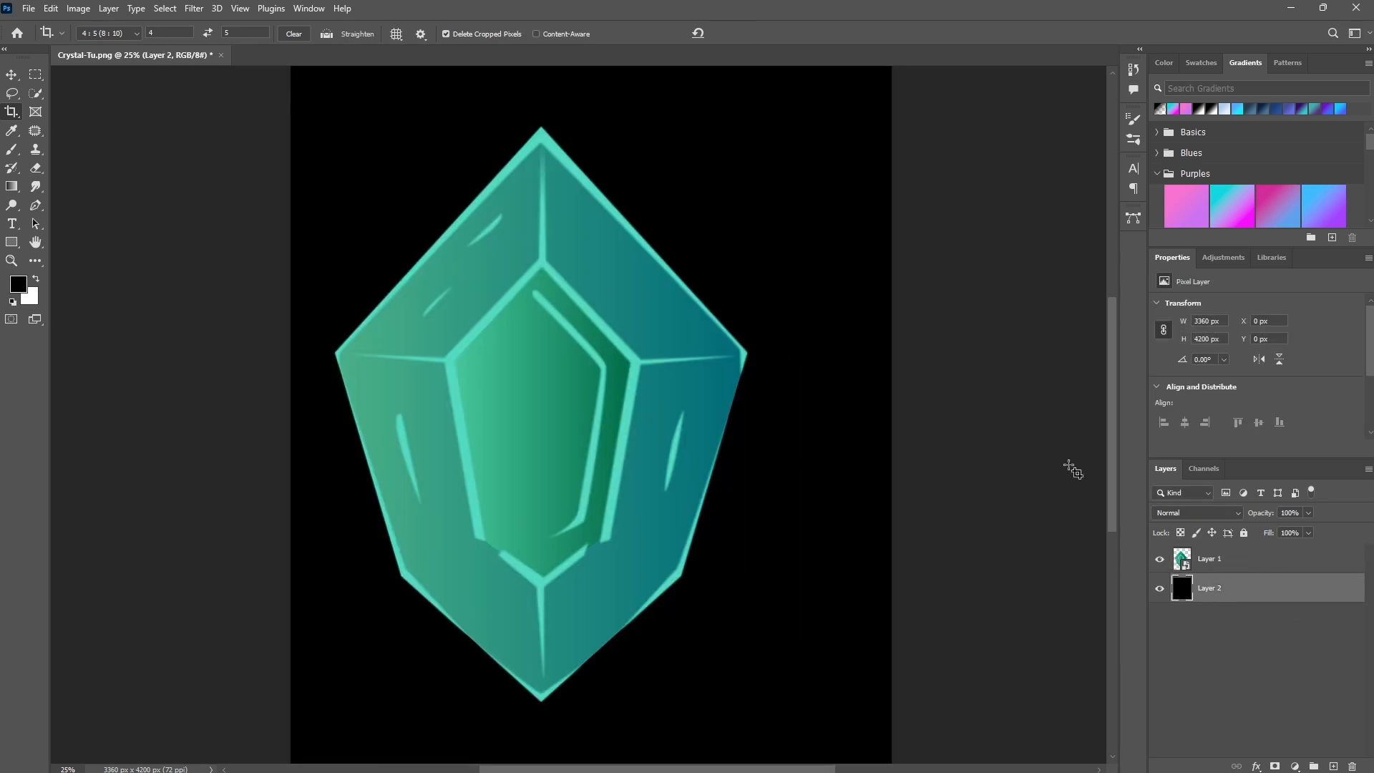
- Center the gem layer horizontally on the canvas and fit the view to the screen
{"action": "left_click", "coordinate": [1224, 568]}
{"action": "left_click", "coordinate": [11, 75]}
{"action": "left_click", "coordinate": [490, 32]}
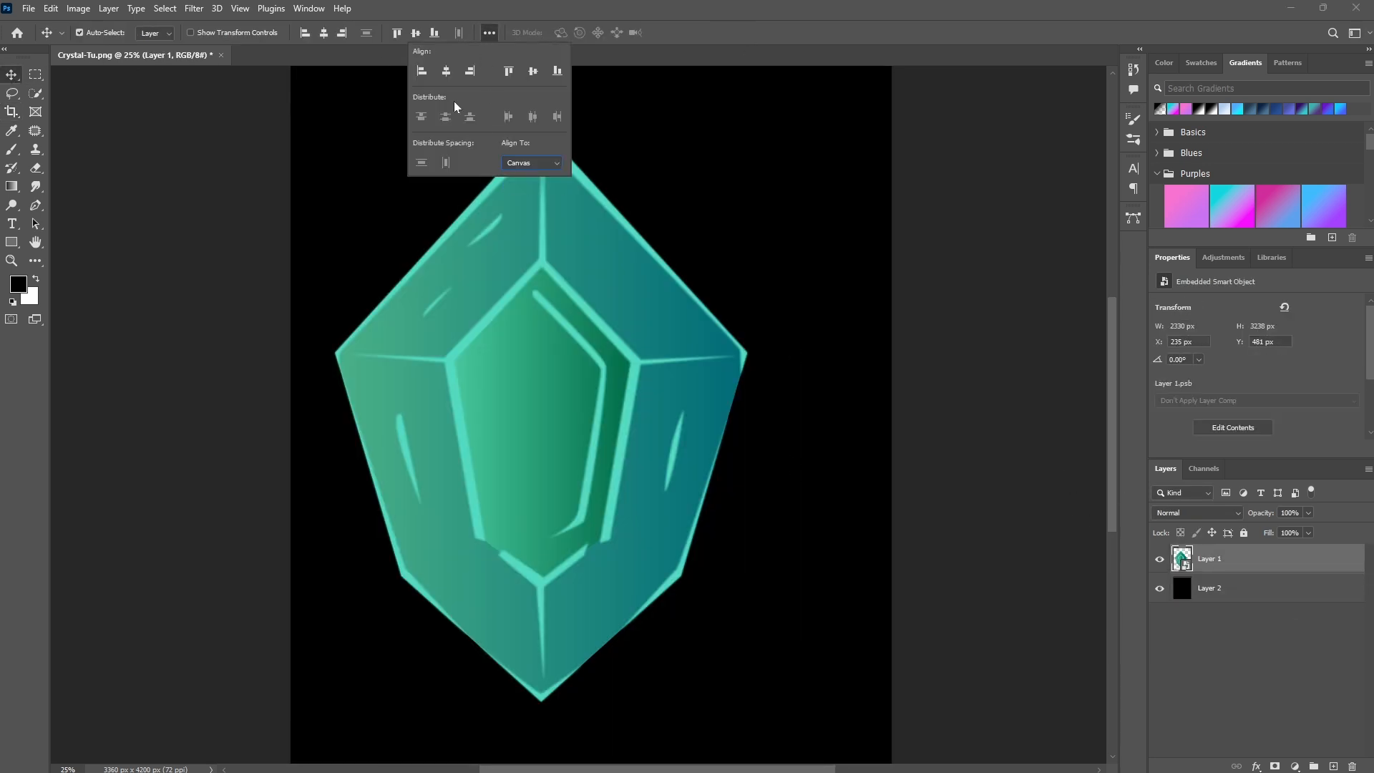
{"action": "left_click", "coordinate": [445, 71]}
{"action": "key", "text": "ctrl+0"}
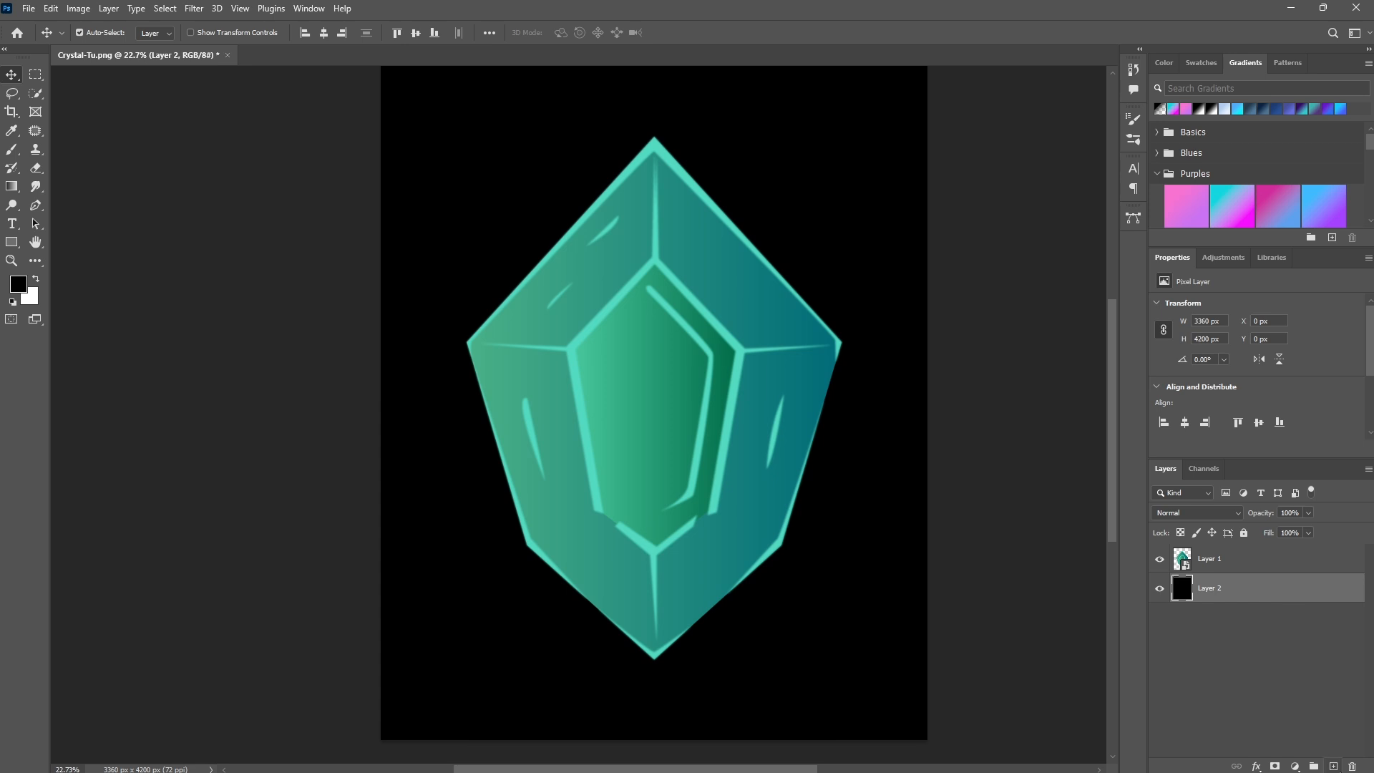
- Add a new layer between the gem and background and name it Glow
{"action": "left_click", "coordinate": [1332, 766], "text": "ctrl"}
{"action": "double_click", "coordinate": [1201, 587]}
{"action": "type", "text": "Glo"}
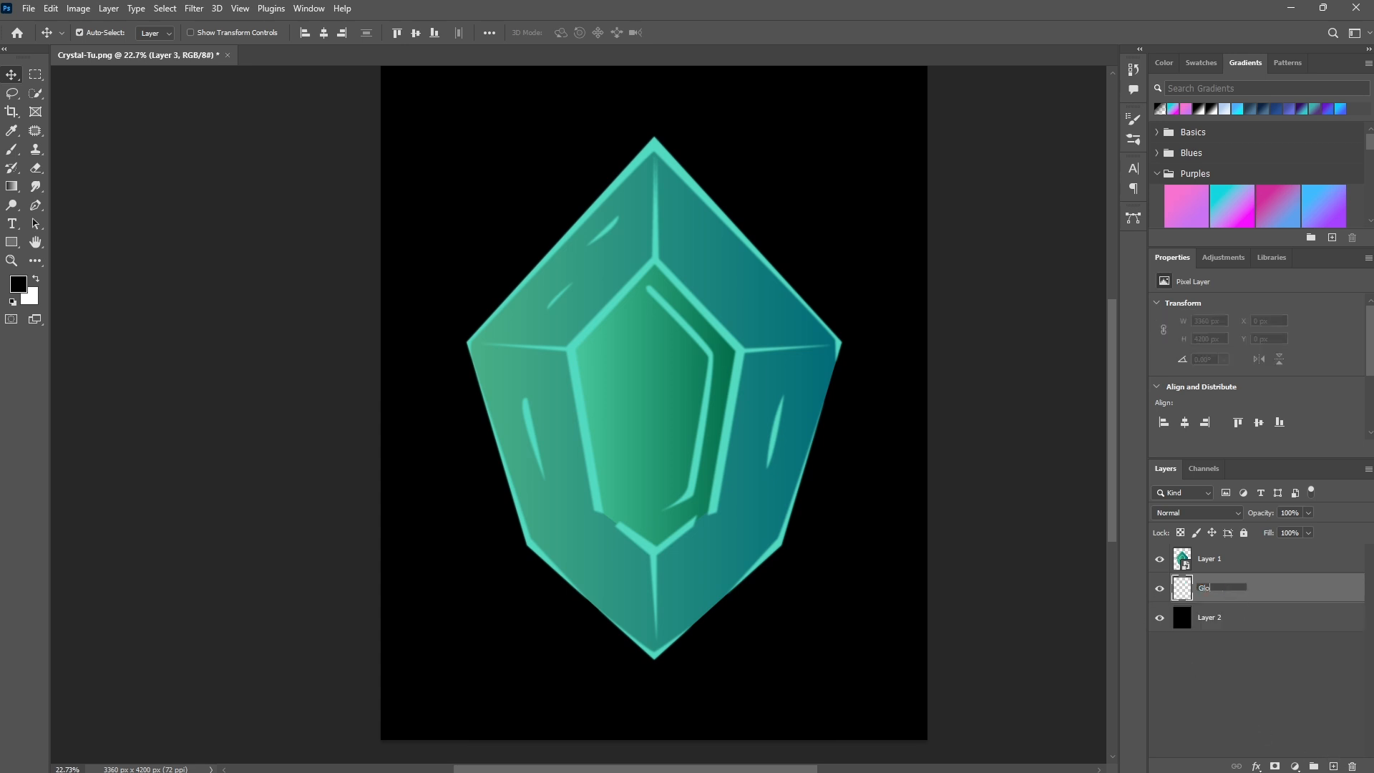
{"action": "type", "text": "w"}
{"action": "key", "text": "Return"}
- Set the foreground color to a mint green in the Color Picker
{"action": "left_click", "coordinate": [12, 131]}
{"action": "left_click", "coordinate": [19, 284]}
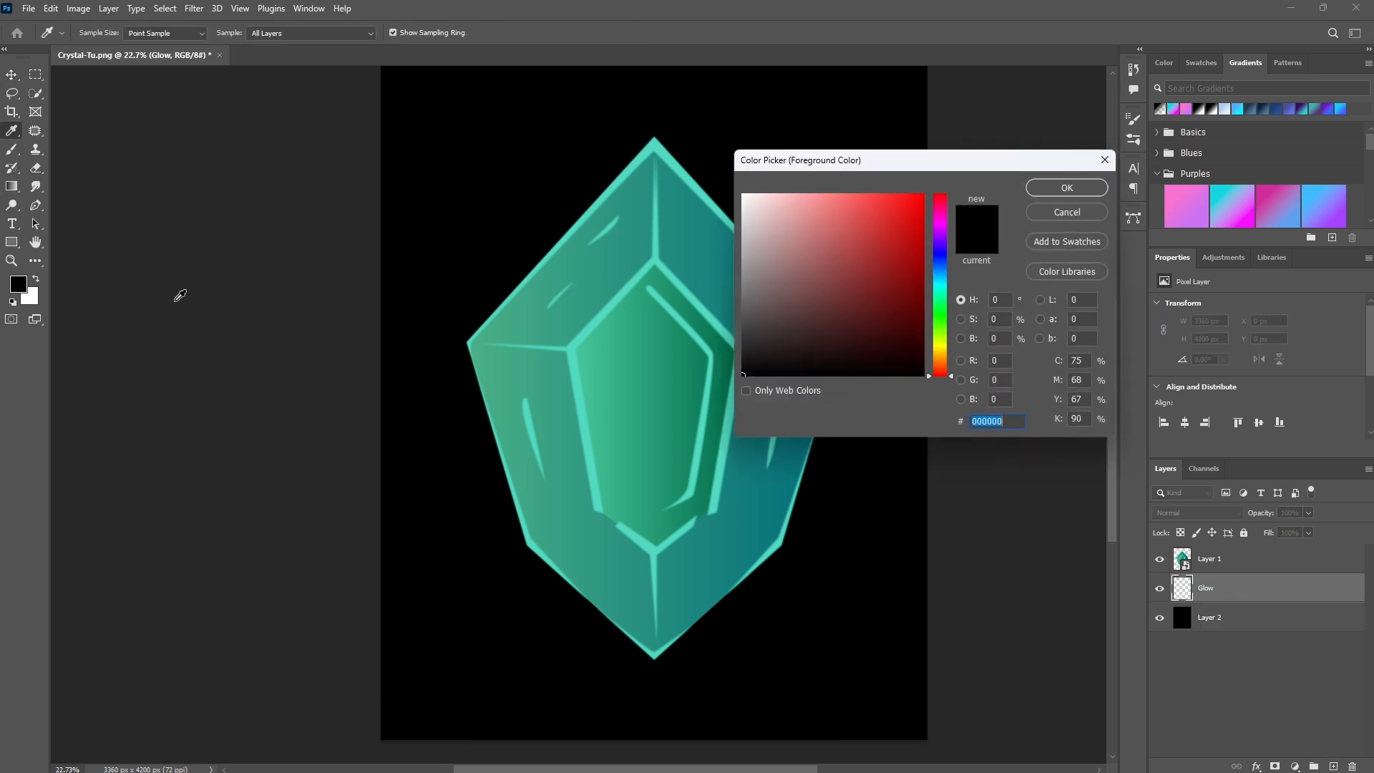
{"action": "left_click", "coordinate": [941, 332]}
{"action": "left_click", "coordinate": [594, 388]}
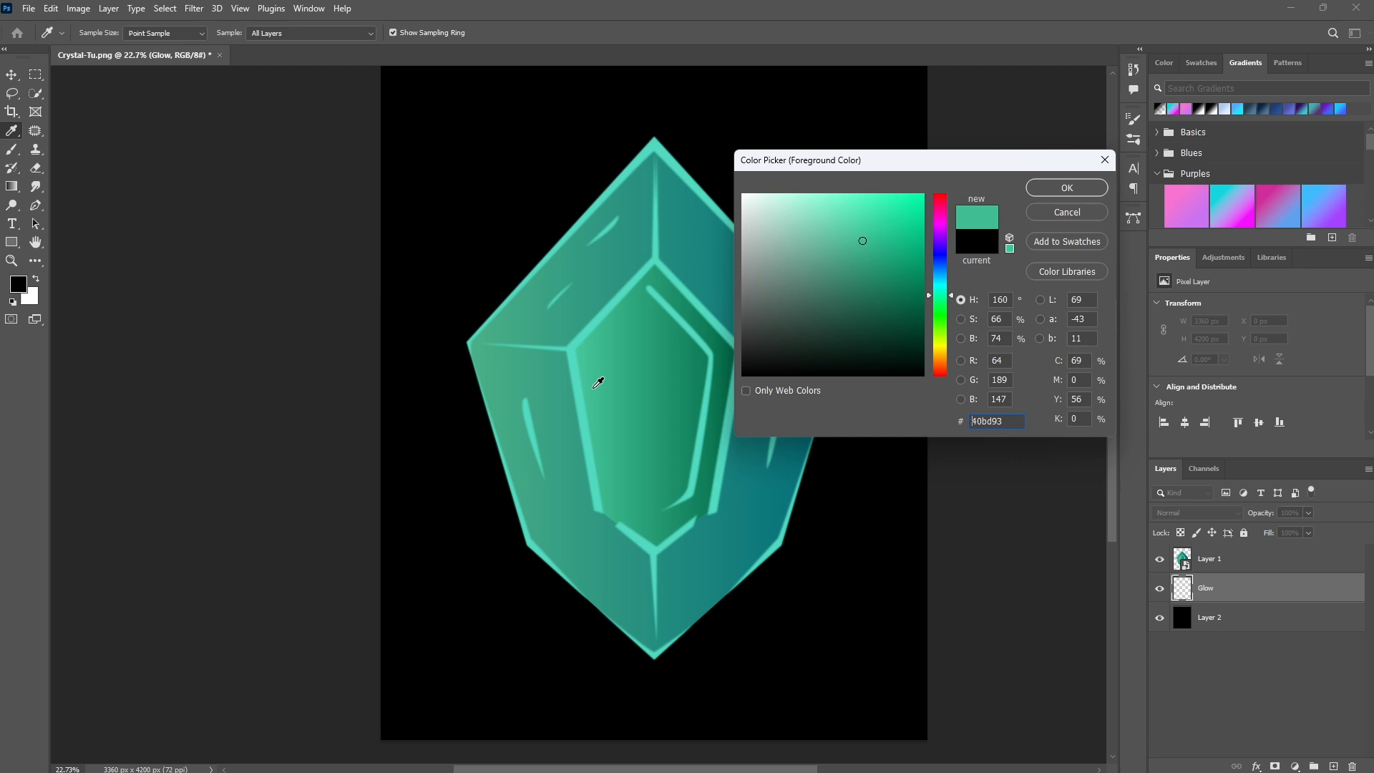
{"action": "left_click", "coordinate": [952, 299]}
{"action": "left_click_drag", "start_coordinate": [904, 240], "coordinate": [885, 234]}
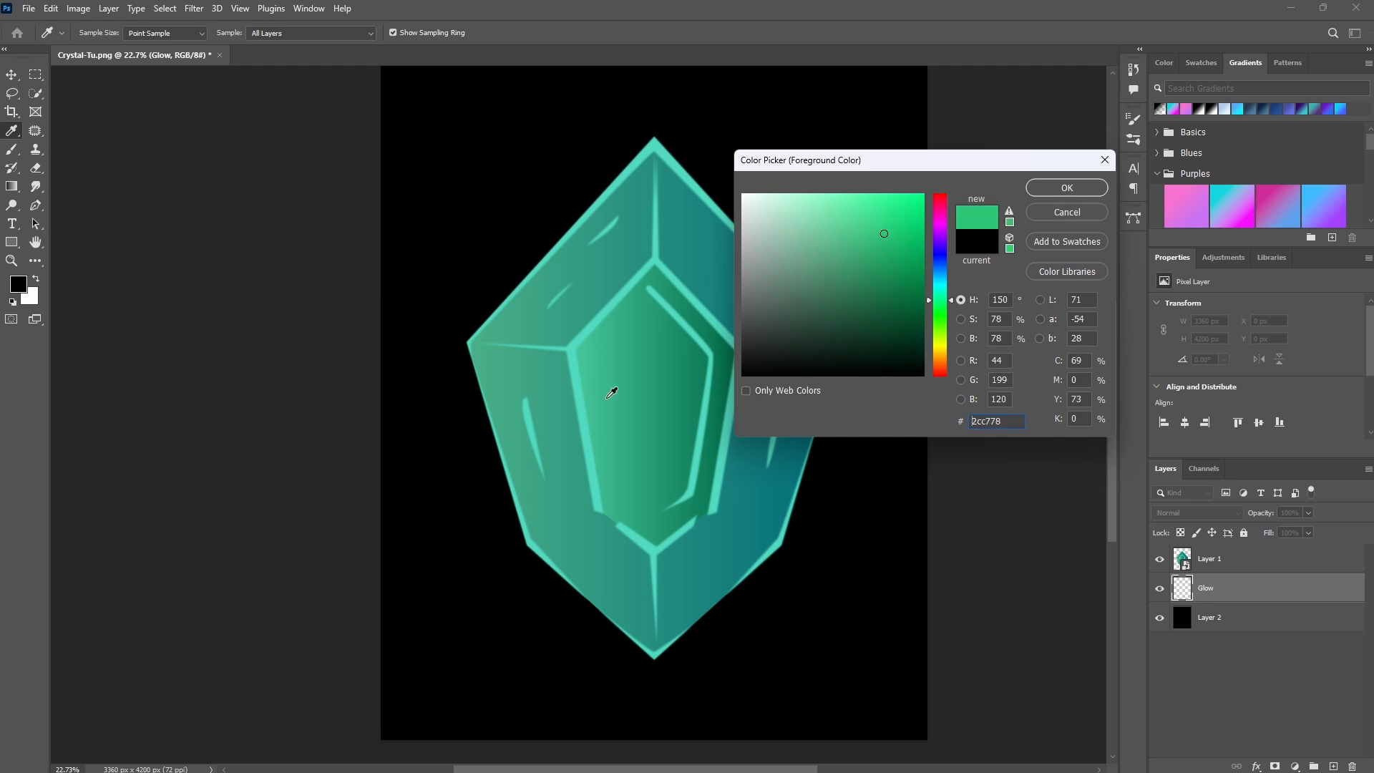
{"action": "left_click", "coordinate": [1052, 189]}
- Choose a Soft Round brush, squash it into a vertical ellipse, and set its size to 3500 px
{"action": "key", "text": "b"}
{"action": "right_click", "coordinate": [714, 496]}
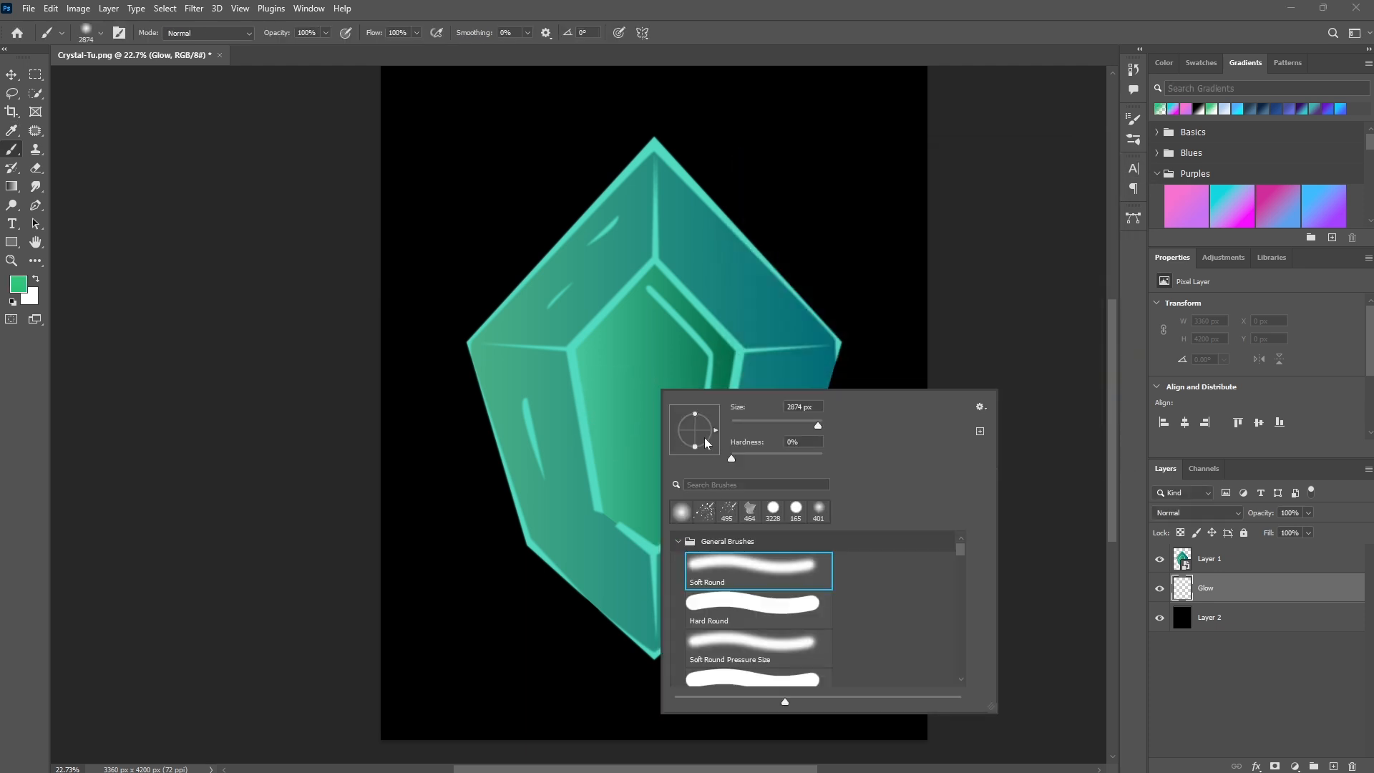
{"action": "left_click_drag", "start_coordinate": [695, 447], "coordinate": [692, 458]}
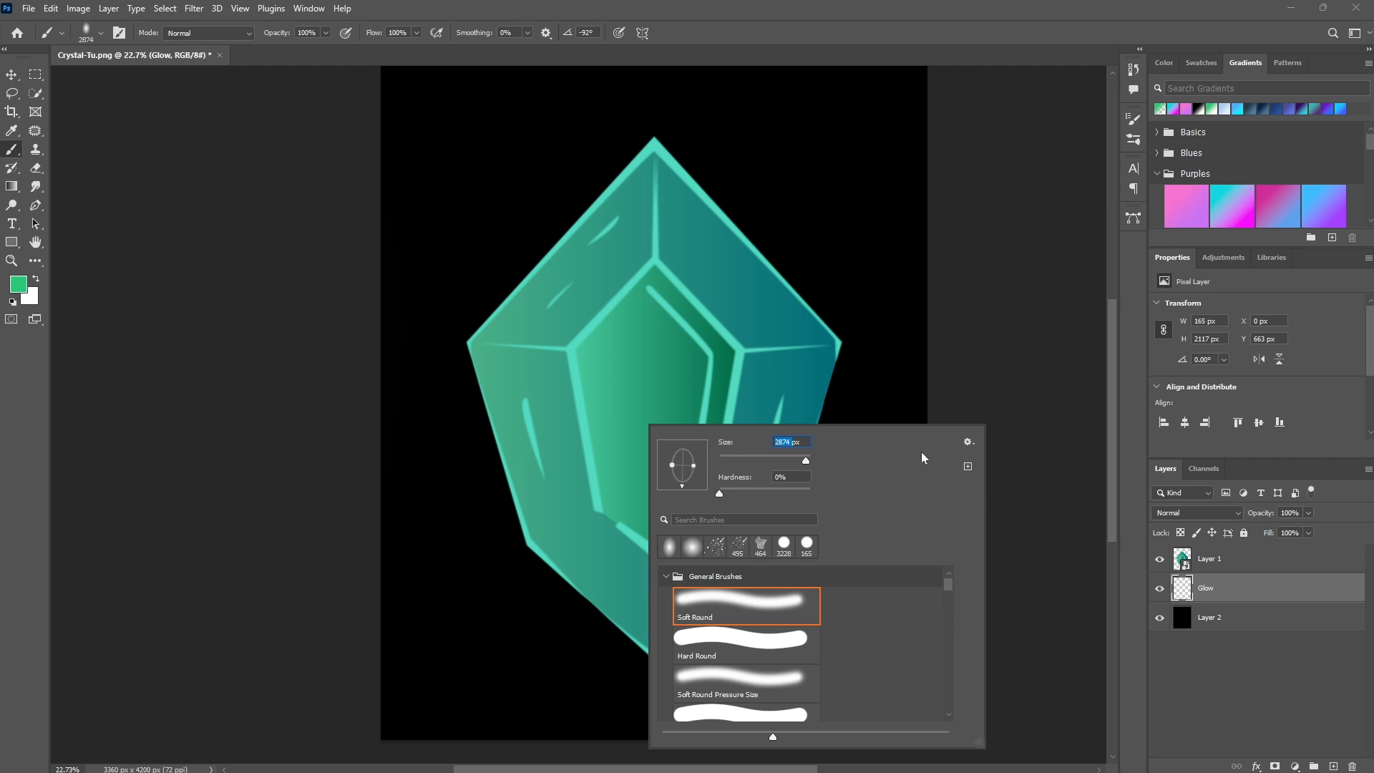
{"action": "type", "text": "3500"}
{"action": "key", "text": "Return"}
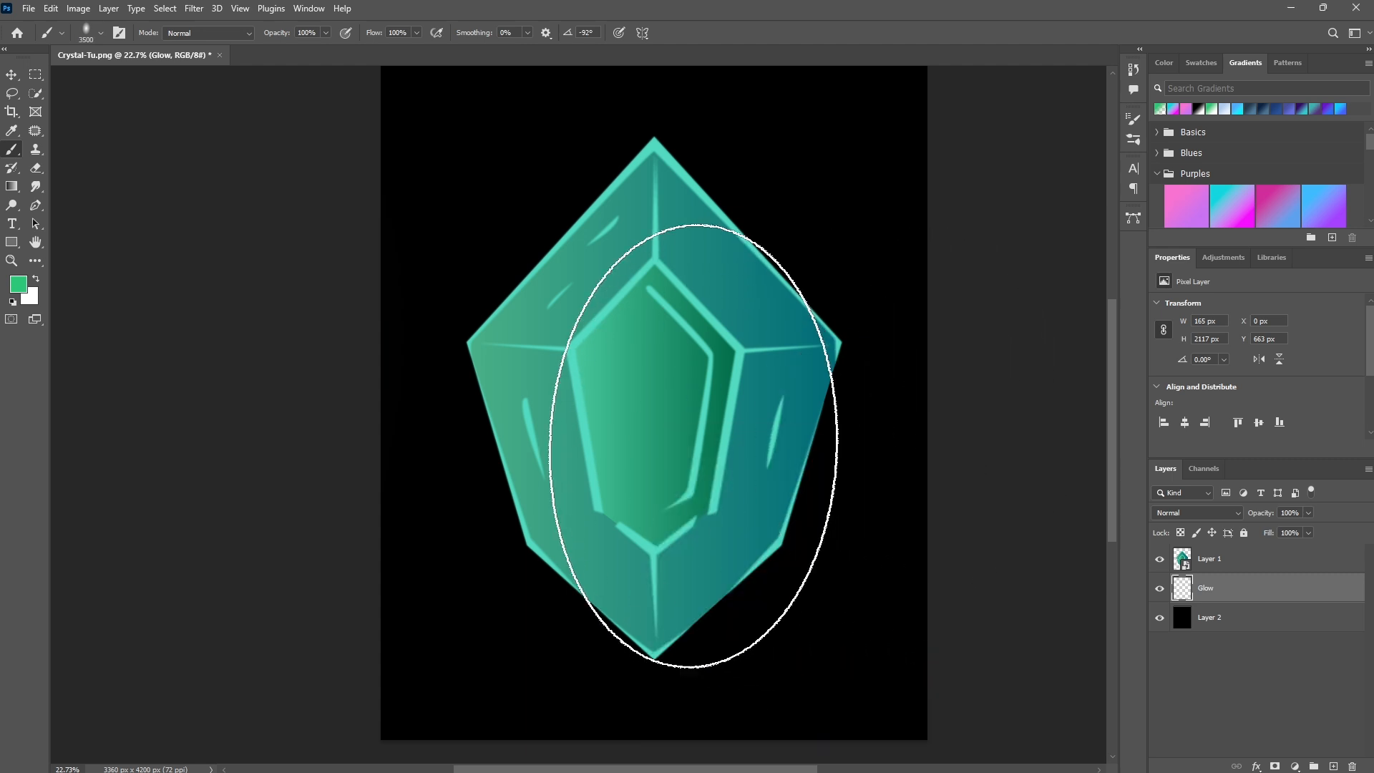
- Paint a large elliptical glow over the gem's center on the Glow layer
{"action": "left_click", "coordinate": [654, 403]}
{"action": "left_click", "coordinate": [654, 403]}
- Reshape the brush back to a round tip of about 365 px and set its flow to 18%
{"action": "right_click", "coordinate": [646, 368]}
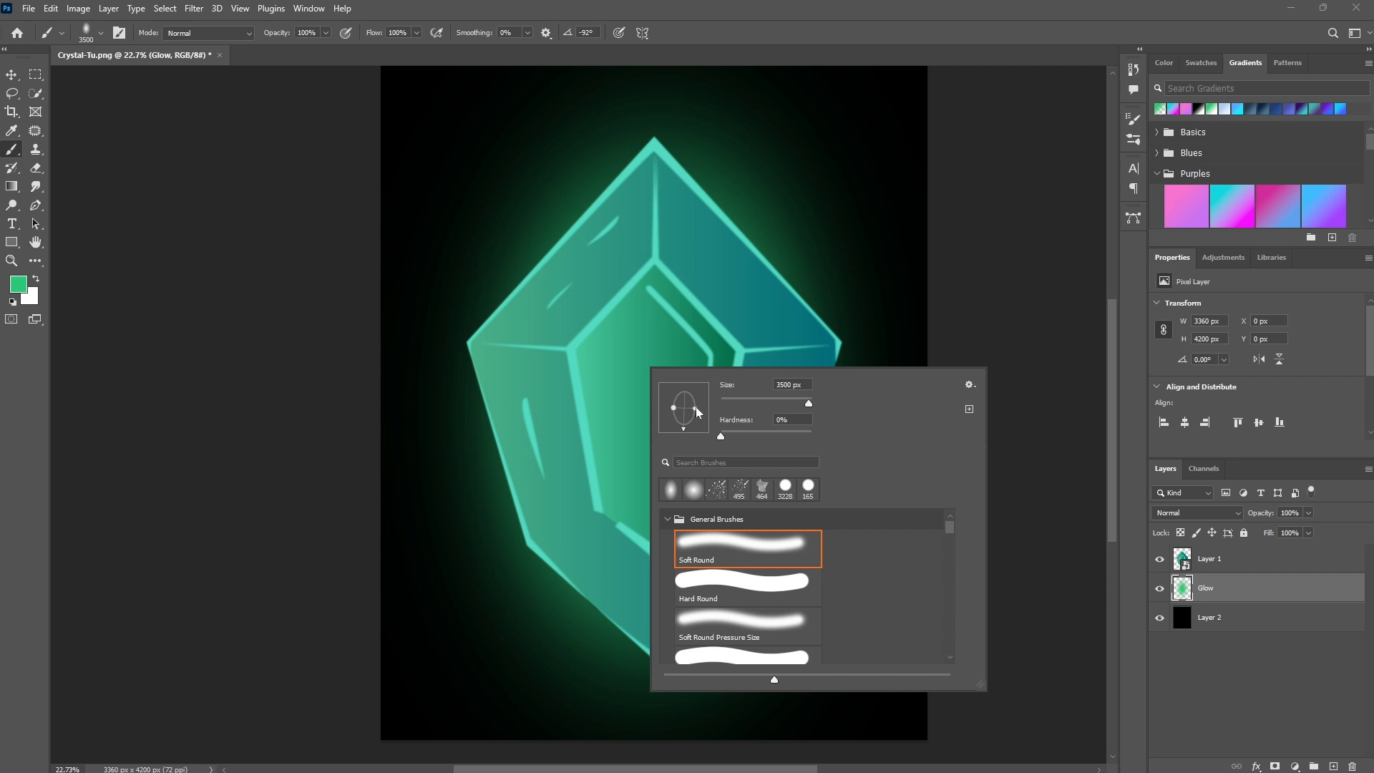
{"action": "left_click_drag", "start_coordinate": [697, 413], "coordinate": [745, 405]}
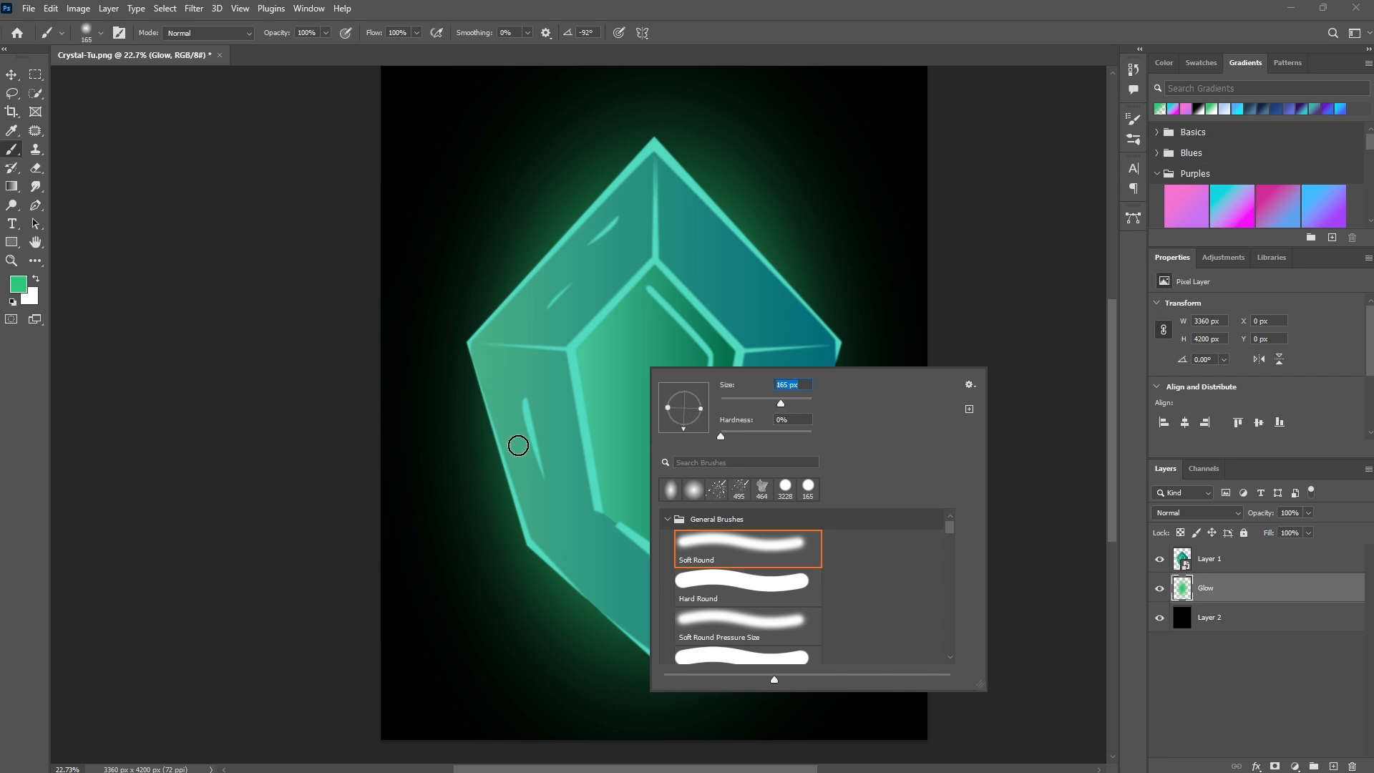
{"action": "left_click_drag", "start_coordinate": [371, 34], "coordinate": [368, 38]}
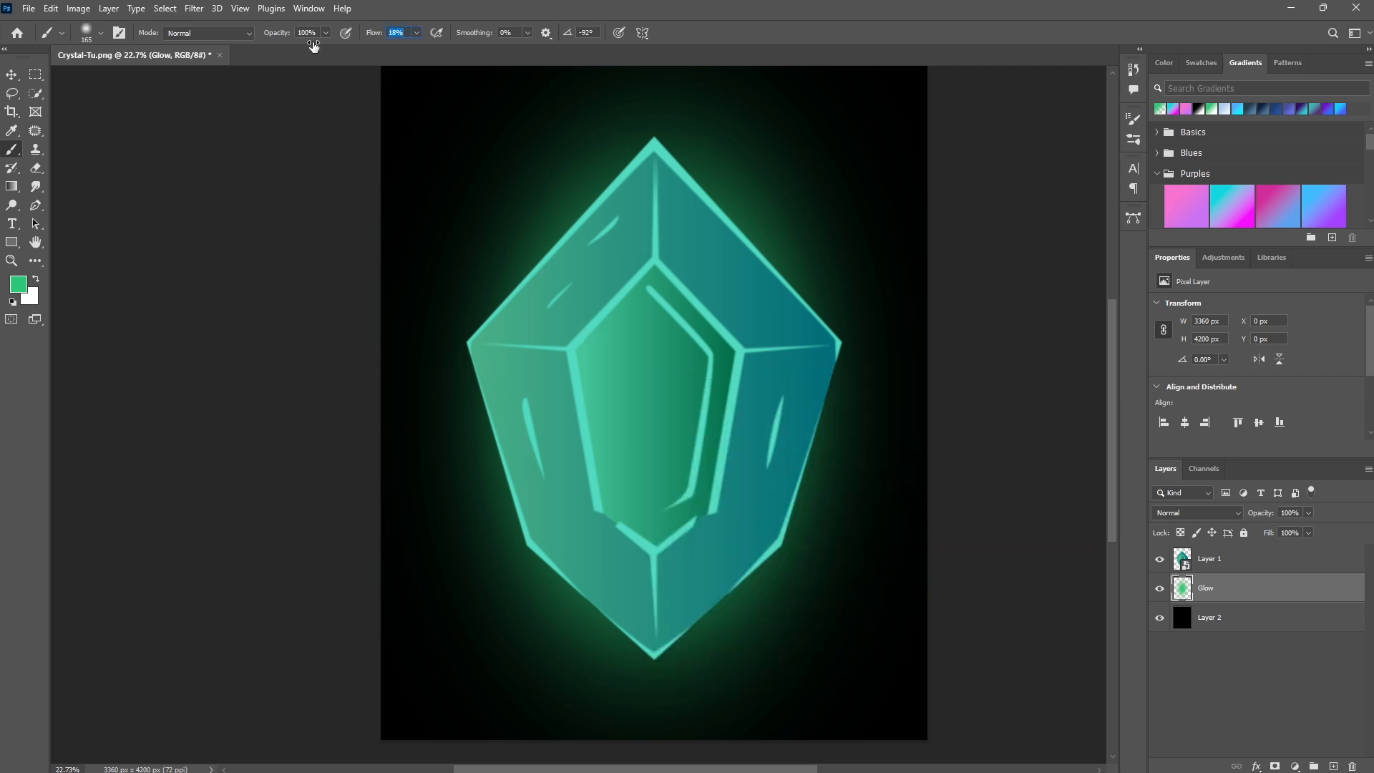
- Add a new layer and dab soft green glow on each corner and edge of the gem
{"action": "left_click", "coordinate": [1334, 767]}
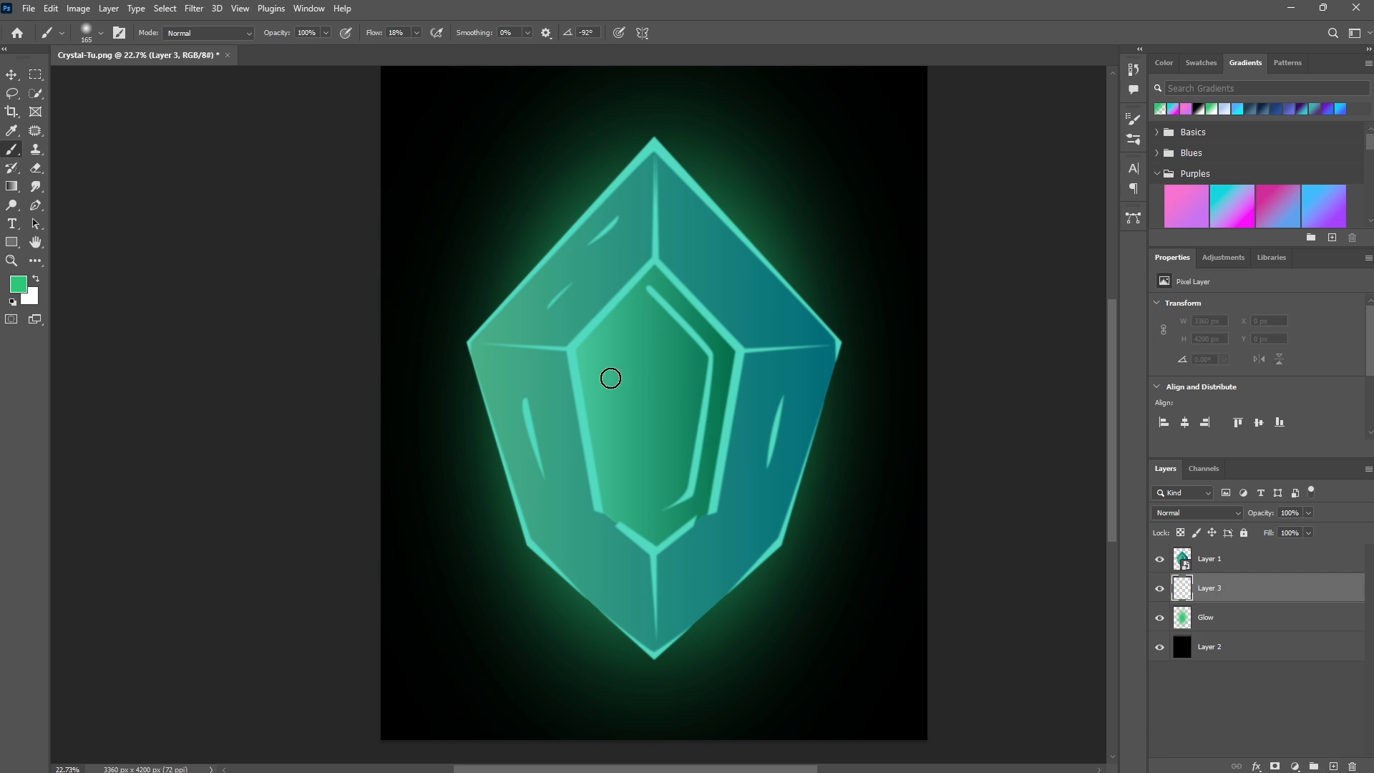
{"action": "left_click", "coordinate": [470, 345]}
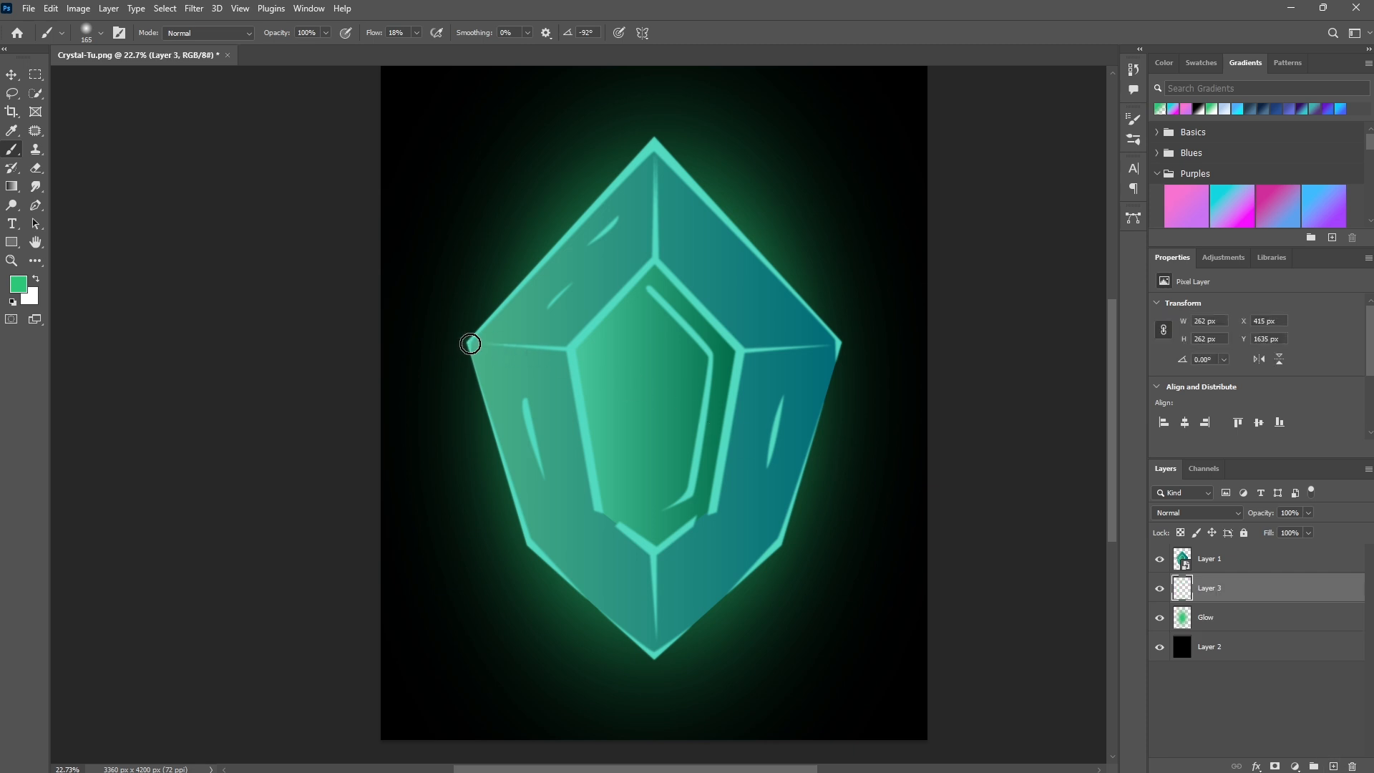
{"action": "left_click", "coordinate": [527, 545], "text": "shift"}
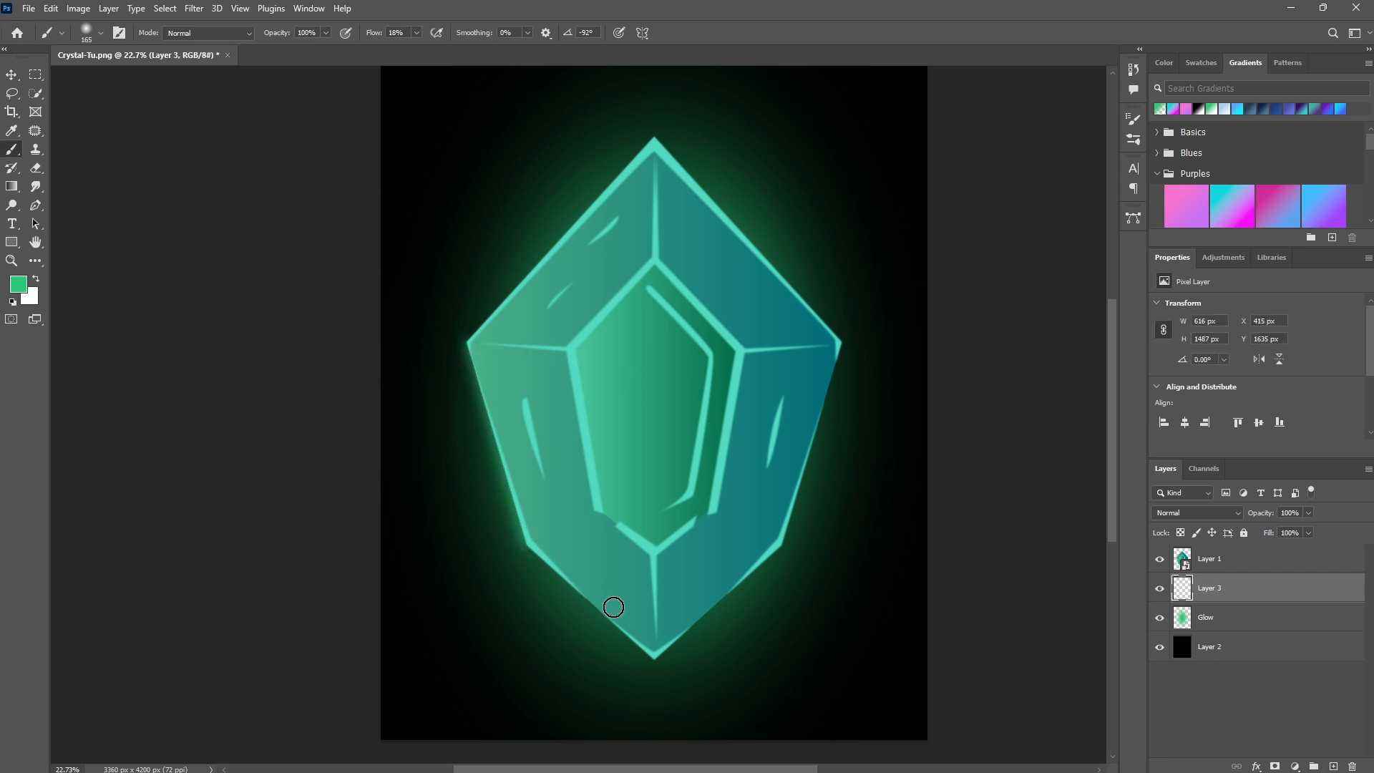
{"action": "left_click", "coordinate": [652, 657], "text": "shift"}
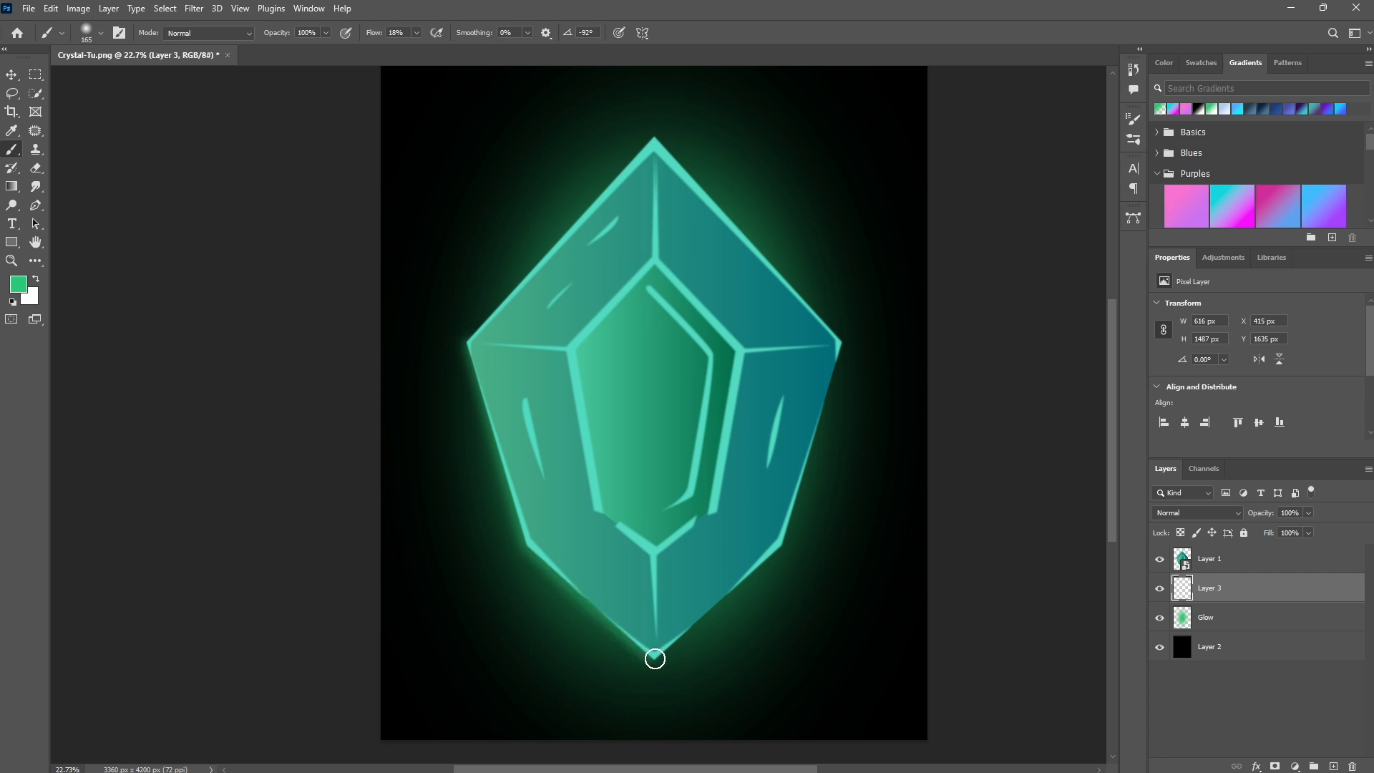
{"action": "left_click", "coordinate": [783, 546], "text": "shift"}
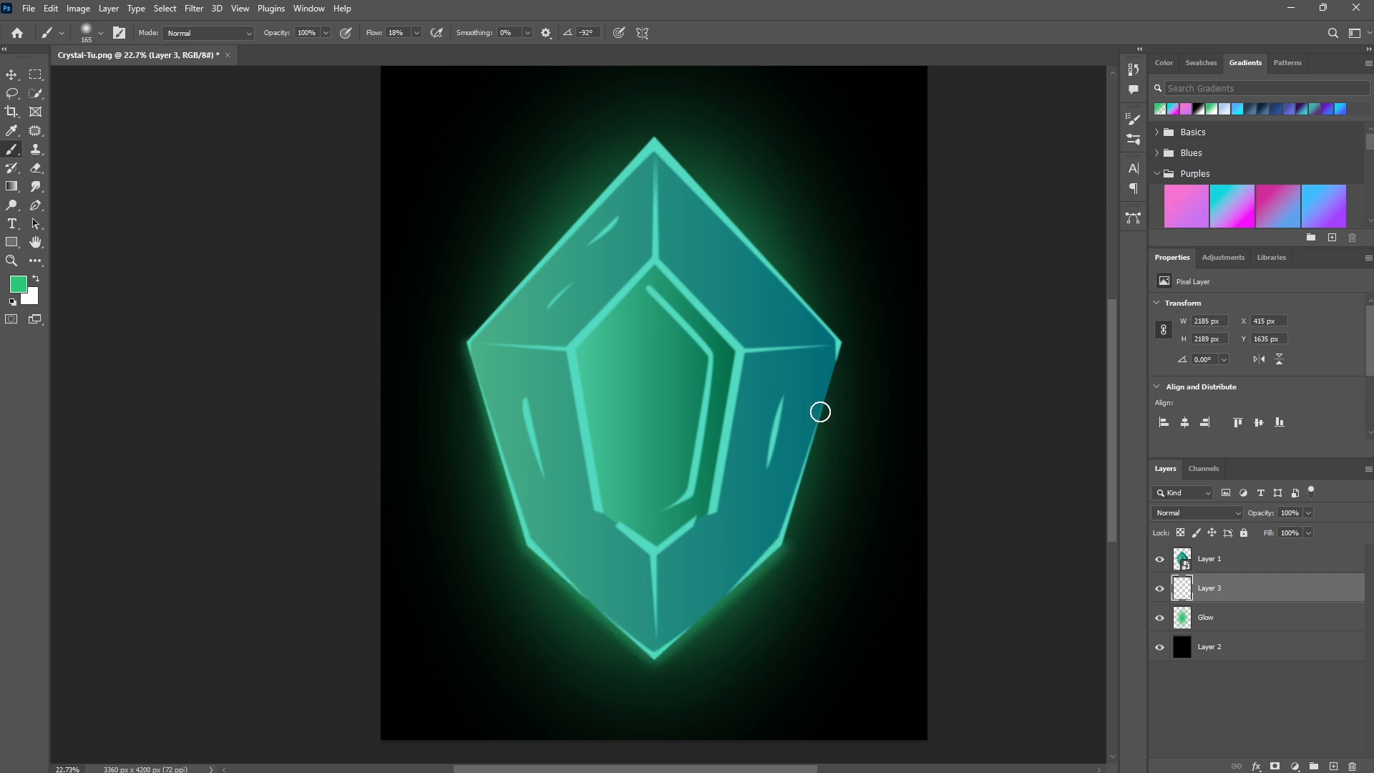
{"action": "left_click", "coordinate": [843, 343], "text": "shift"}
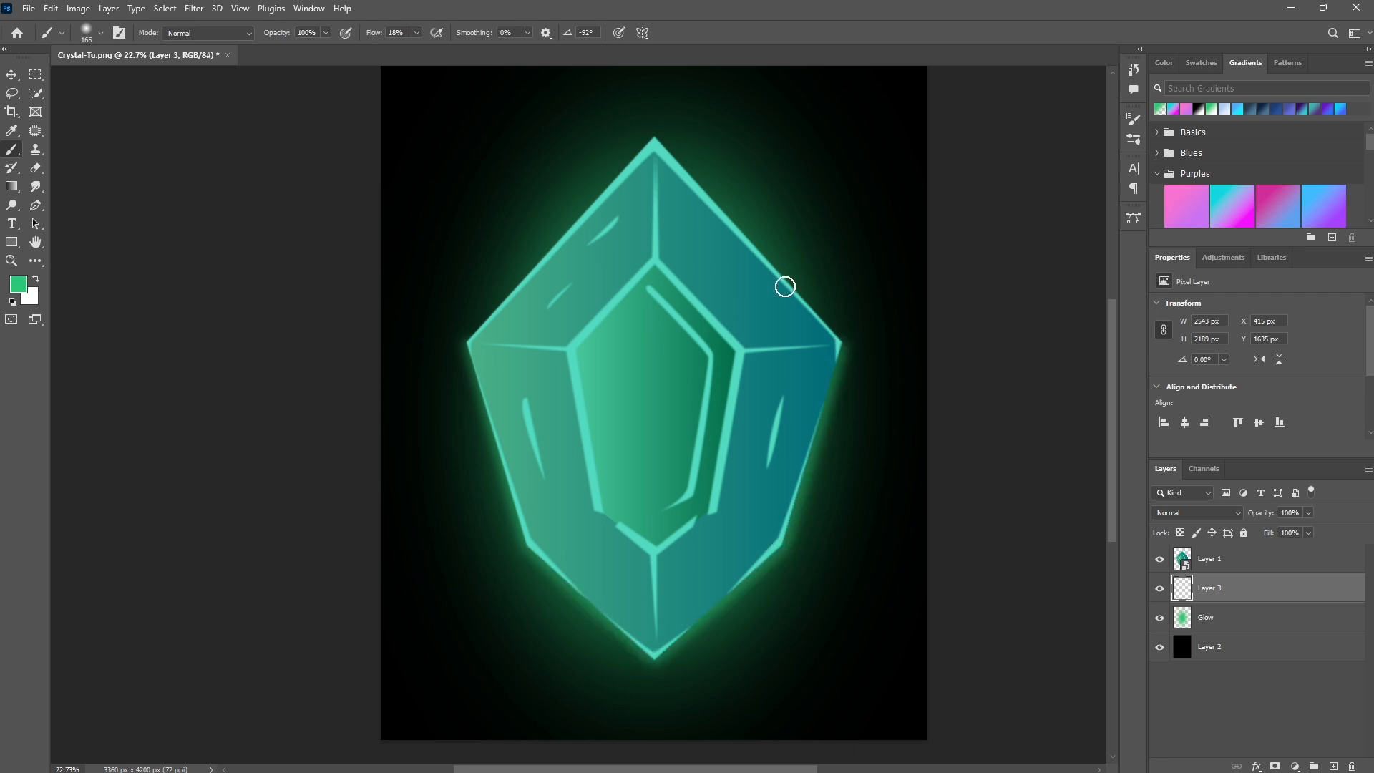
{"action": "left_click", "coordinate": [655, 134], "text": "shift"}
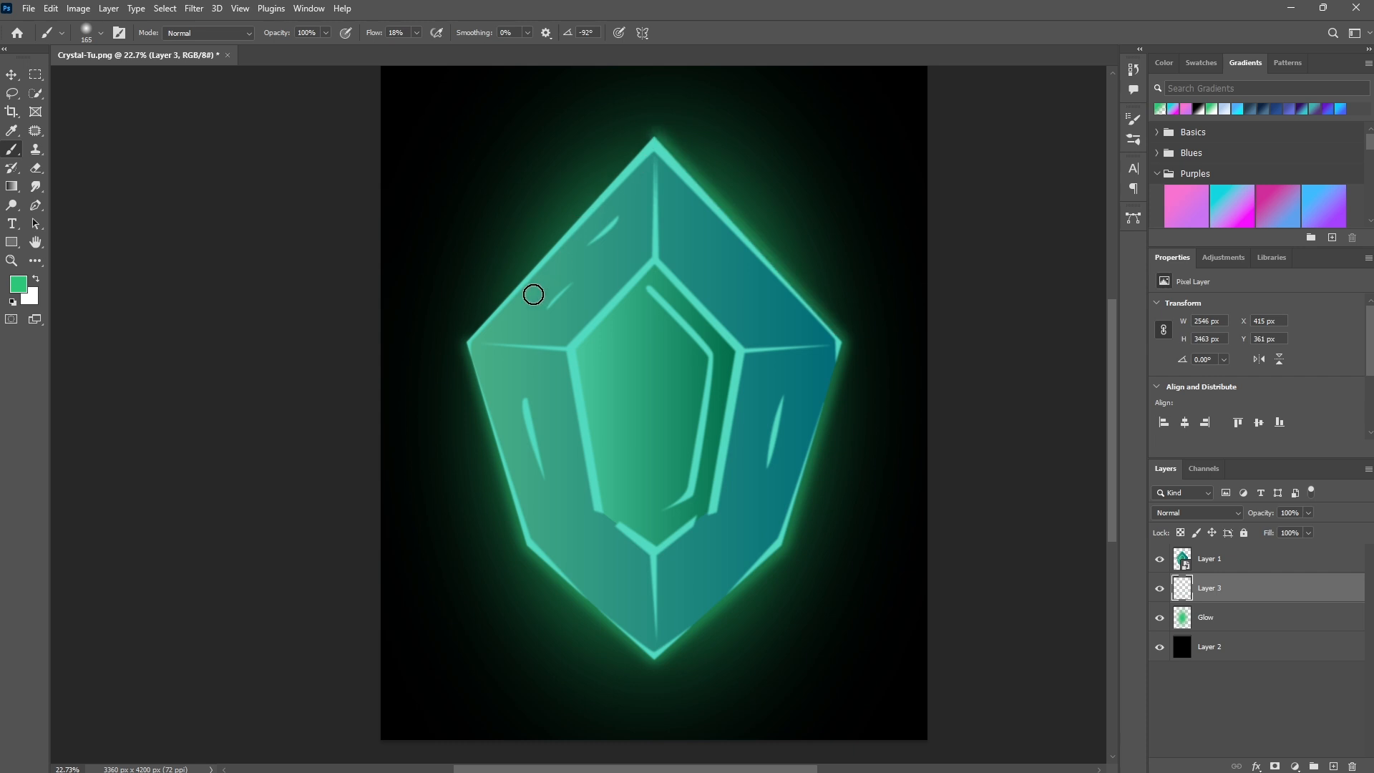
{"action": "left_click", "coordinate": [467, 341], "text": "shift"}
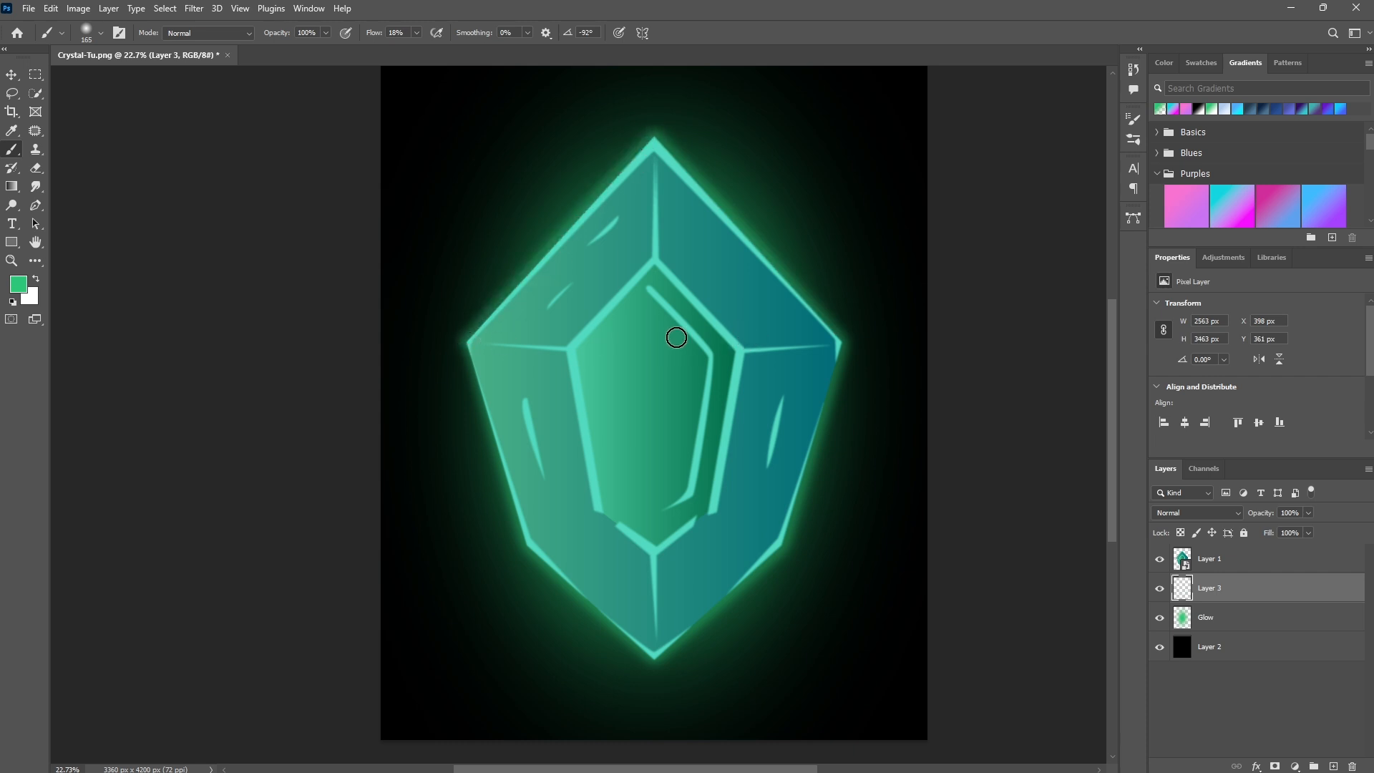
- Sample a green from the gem and pick a lighter tint of it as the foreground color
{"action": "left_click", "coordinate": [20, 282]}
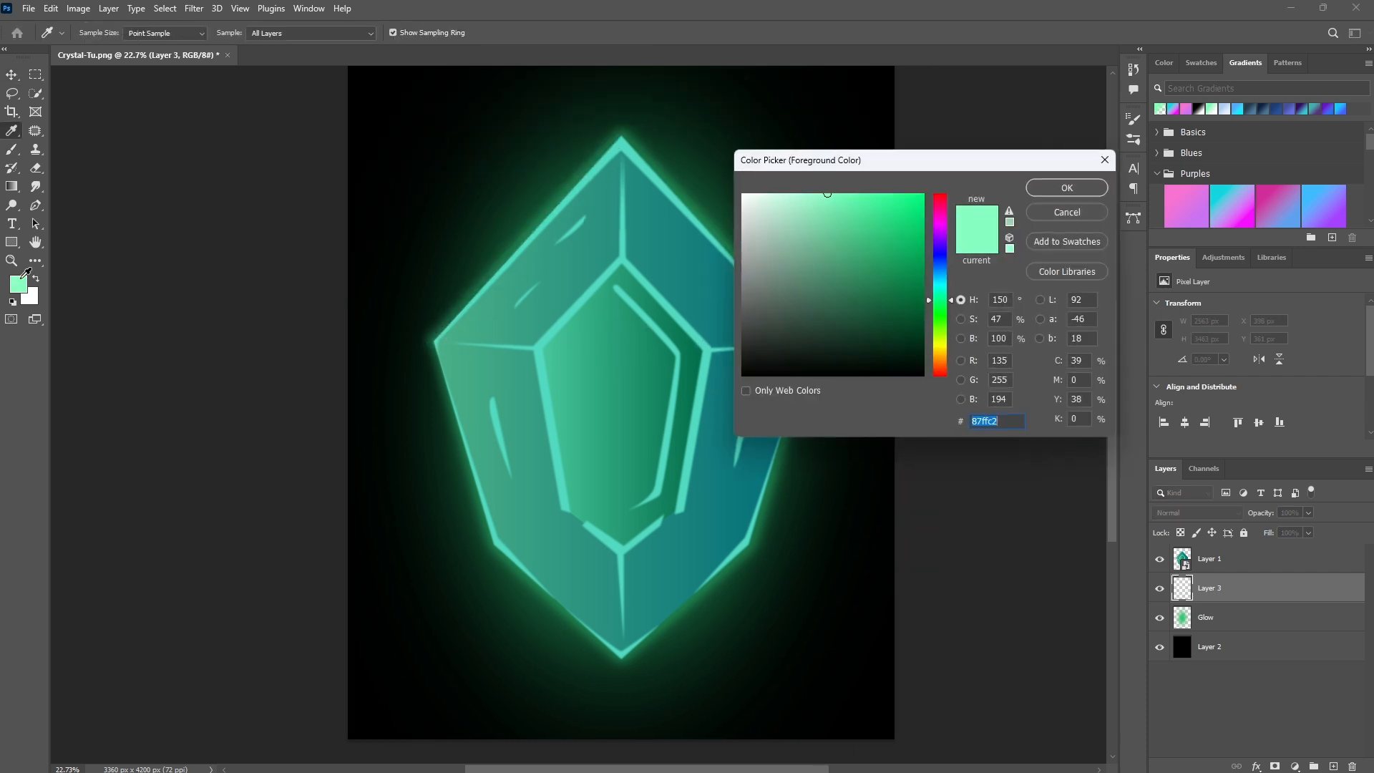
{"action": "left_click", "coordinate": [565, 356]}
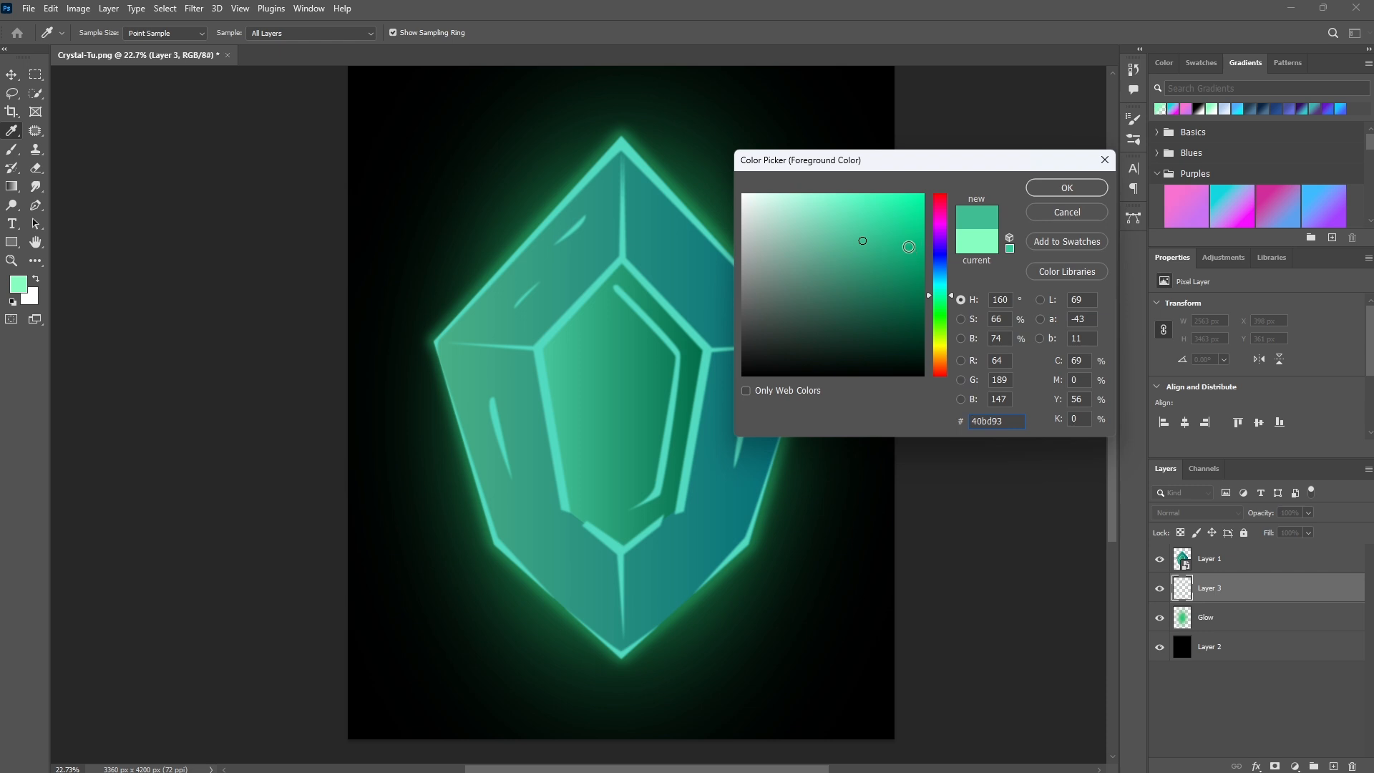
{"action": "left_click_drag", "start_coordinate": [909, 247], "coordinate": [896, 230]}
{"action": "left_click", "coordinate": [1066, 187]}
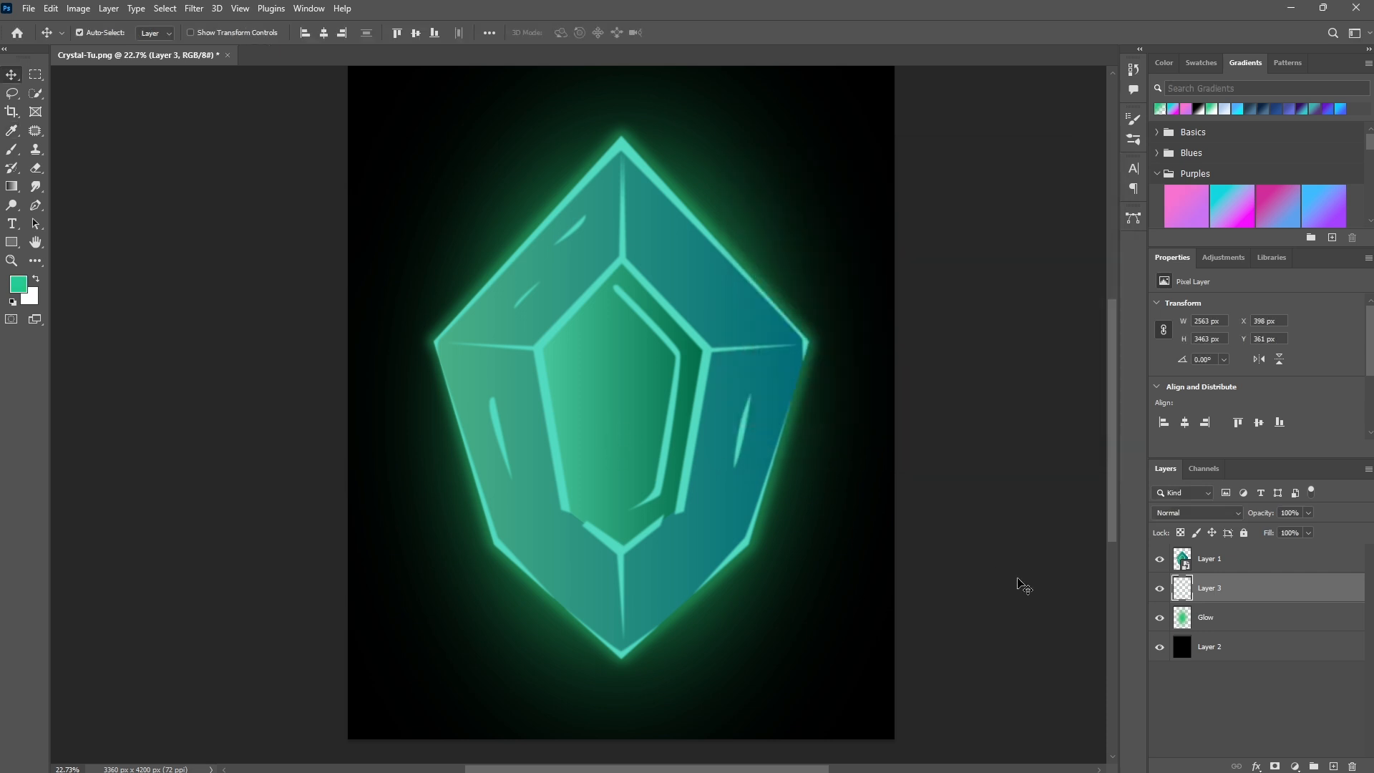
- Select the Brush tool, enlarge the brush to about 394 px, and set flow to 7%
{"action": "left_click", "coordinate": [12, 148]}
{"action": "right_click", "coordinate": [530, 352]}
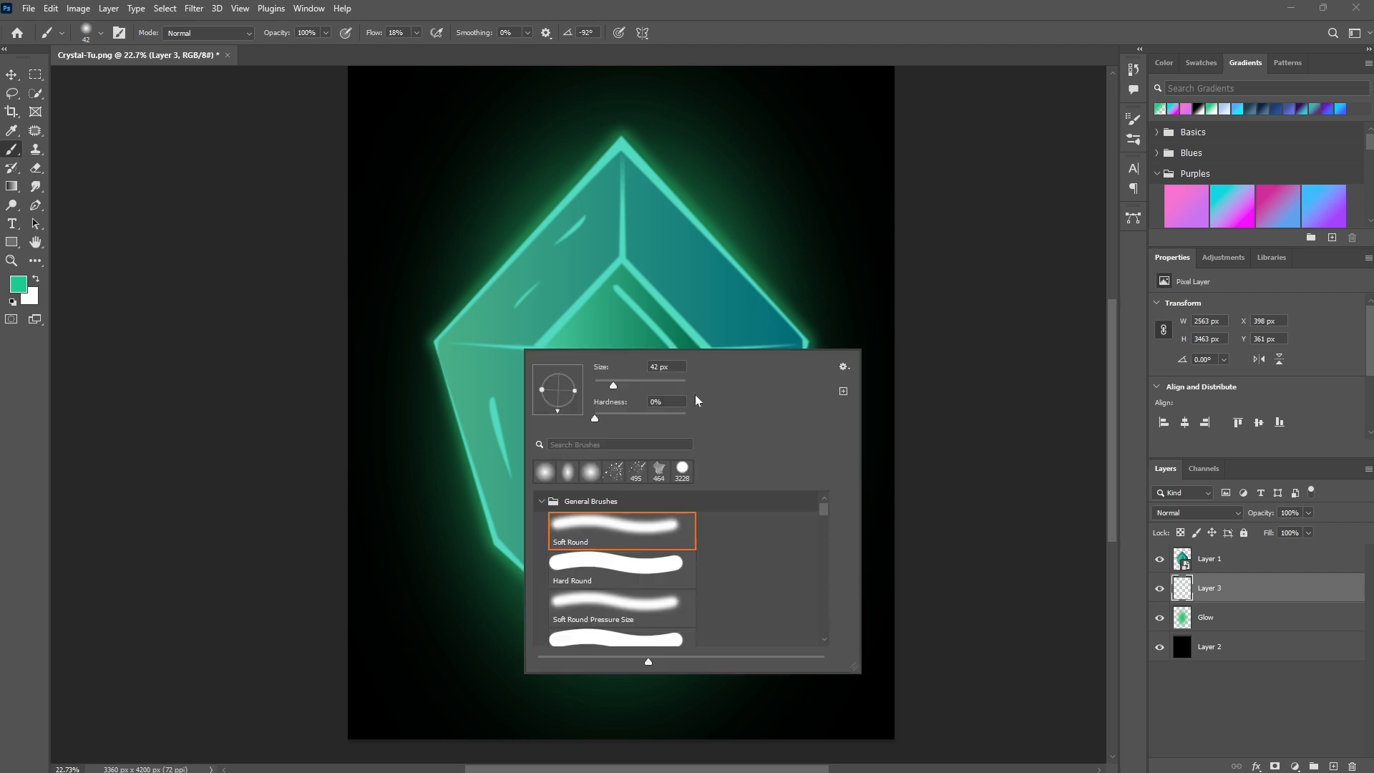
{"action": "left_click_drag", "start_coordinate": [639, 385], "coordinate": [670, 385]}
{"action": "left_click_drag", "start_coordinate": [373, 34], "coordinate": [366, 34]}
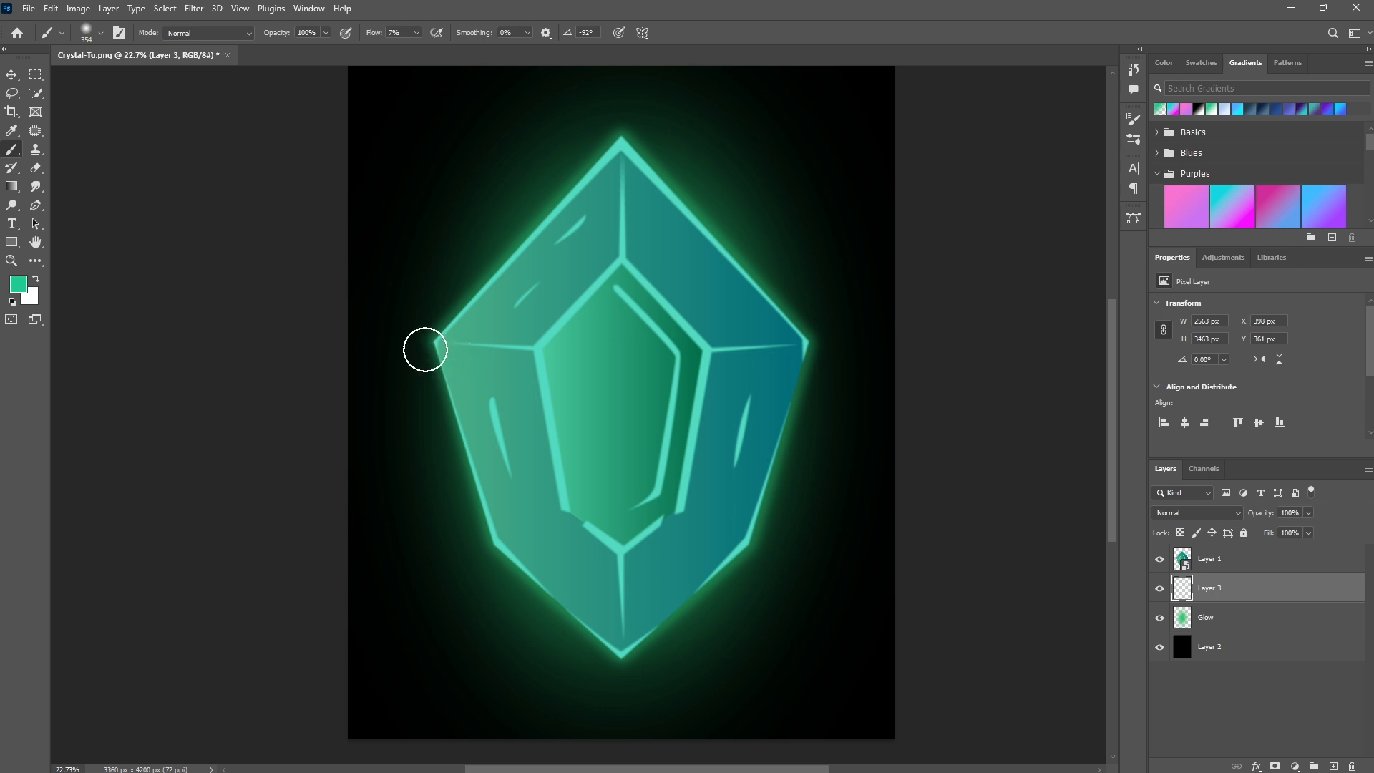
- Dab additional glow around the gem's corners and lower edges on the same layer
{"action": "left_click", "coordinate": [421, 344]}
{"action": "left_click", "coordinate": [487, 556], "text": "shift"}
{"action": "left_click", "coordinate": [615, 670], "text": "shift"}
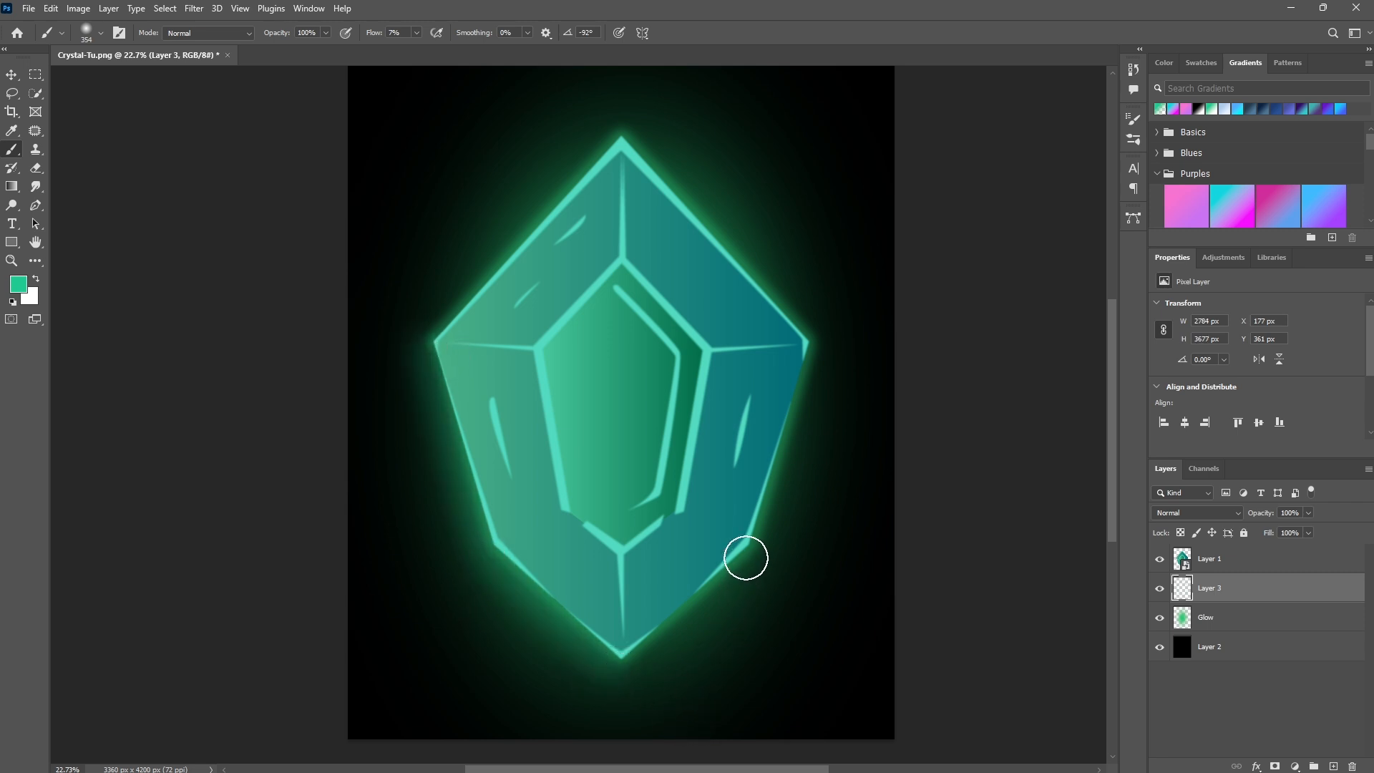
{"action": "left_click", "coordinate": [747, 556], "text": "shift"}
{"action": "left_click", "coordinate": [820, 337], "text": "shift"}
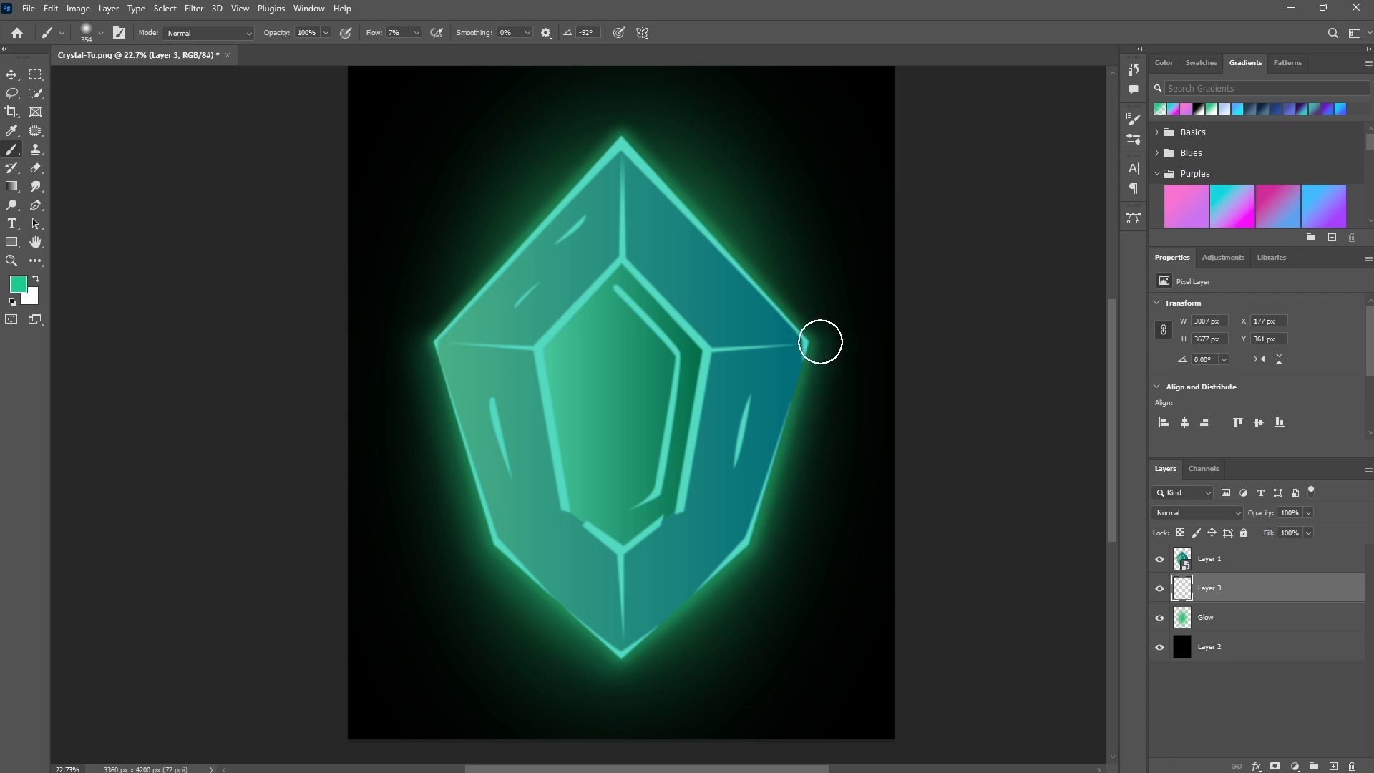
{"action": "left_click", "coordinate": [624, 123], "text": "shift"}
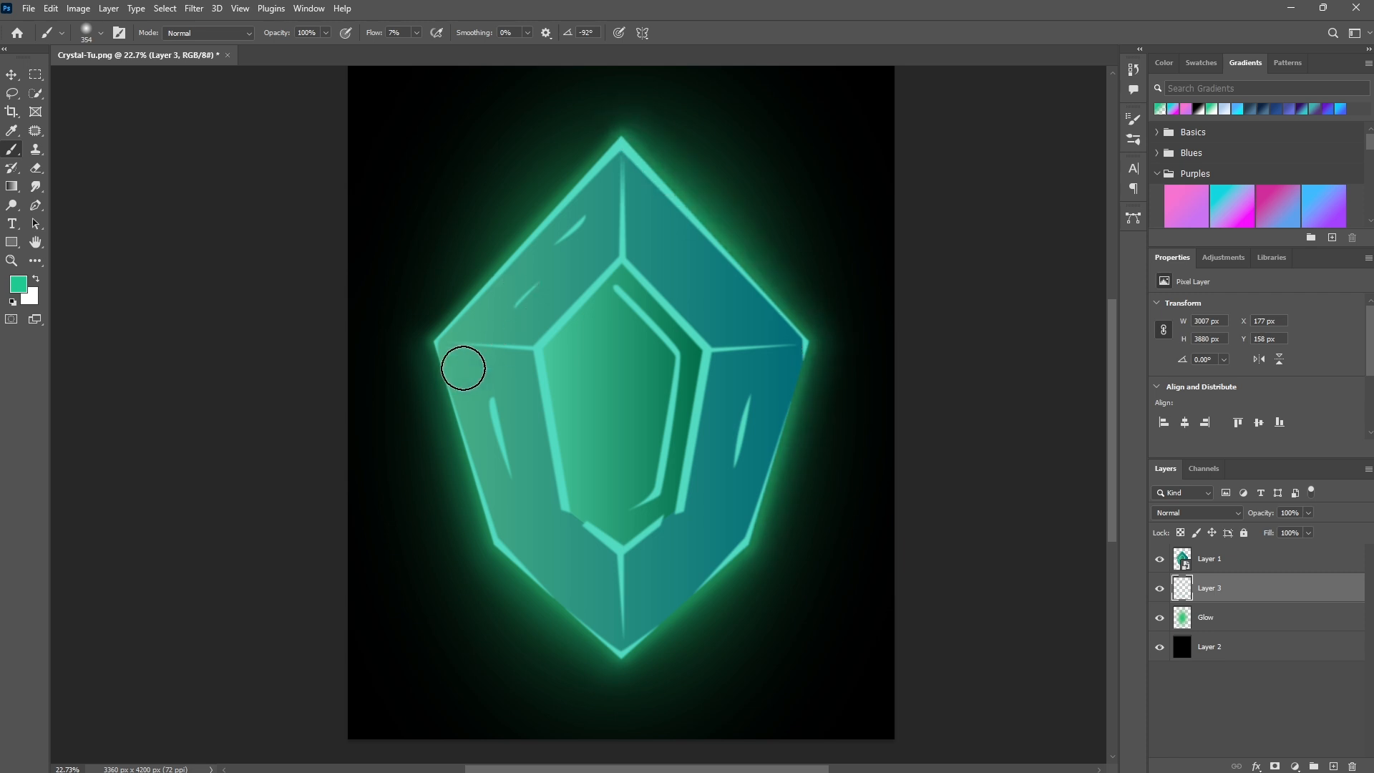
{"action": "left_click", "coordinate": [420, 332], "text": "shift"}
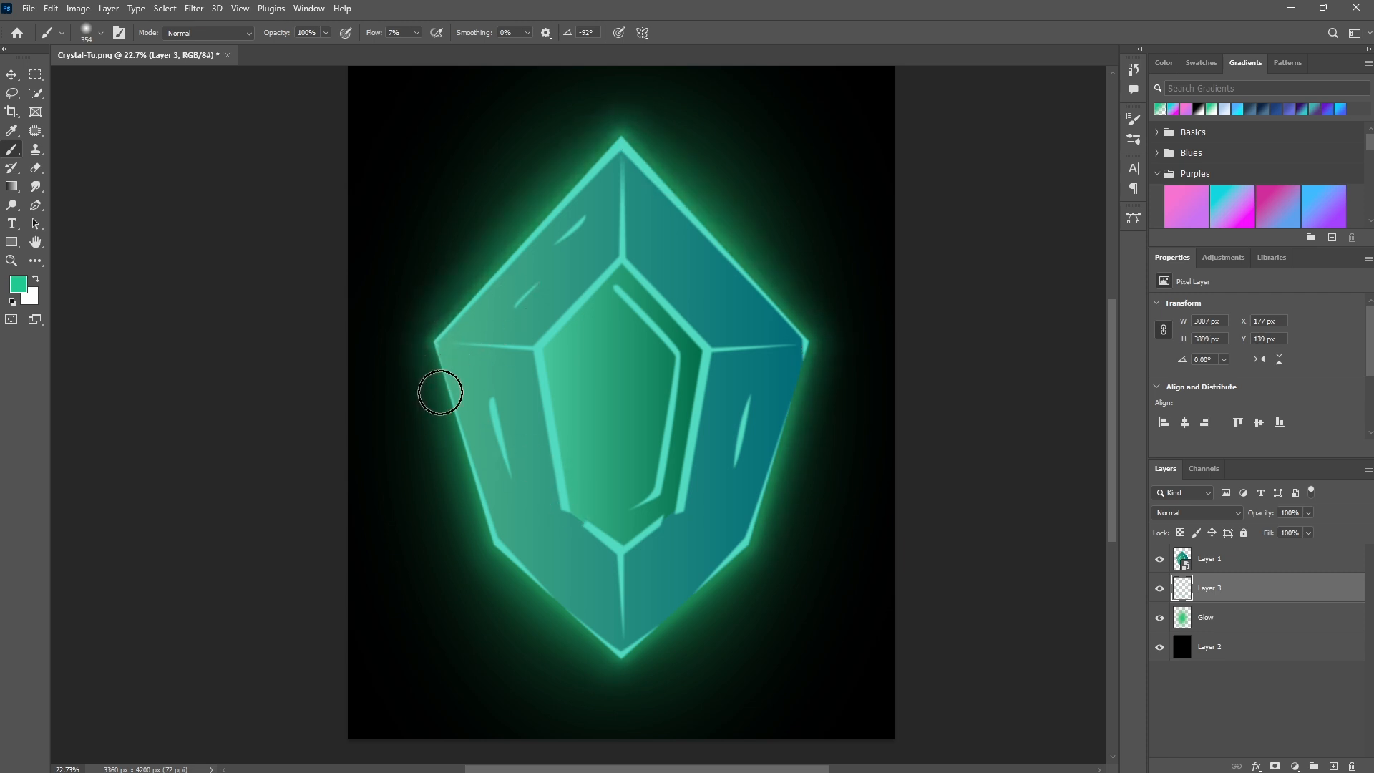
- Add a new layer above the gem layer and dab glow on the gem's tip, corners and bottom point
{"action": "left_click", "coordinate": [1220, 566]}
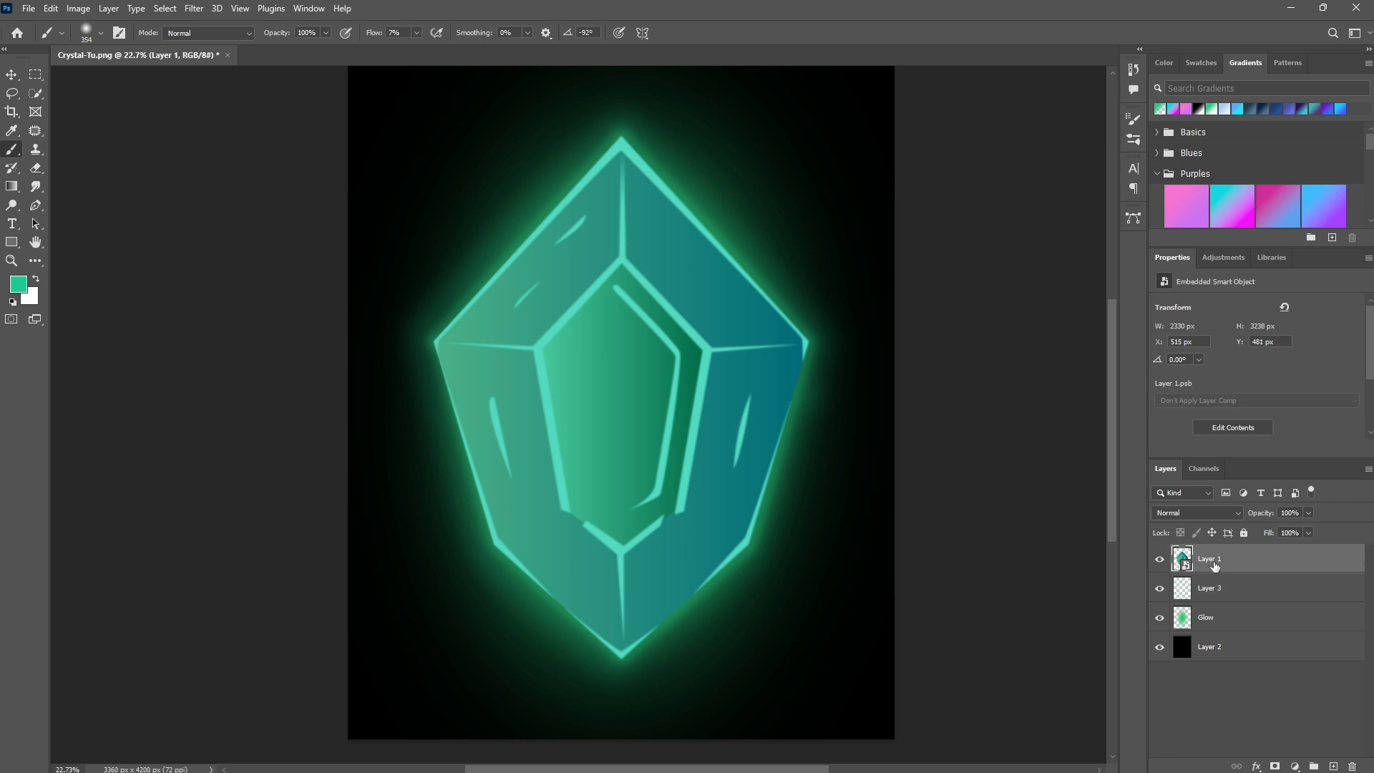
{"action": "left_click", "coordinate": [1334, 767]}
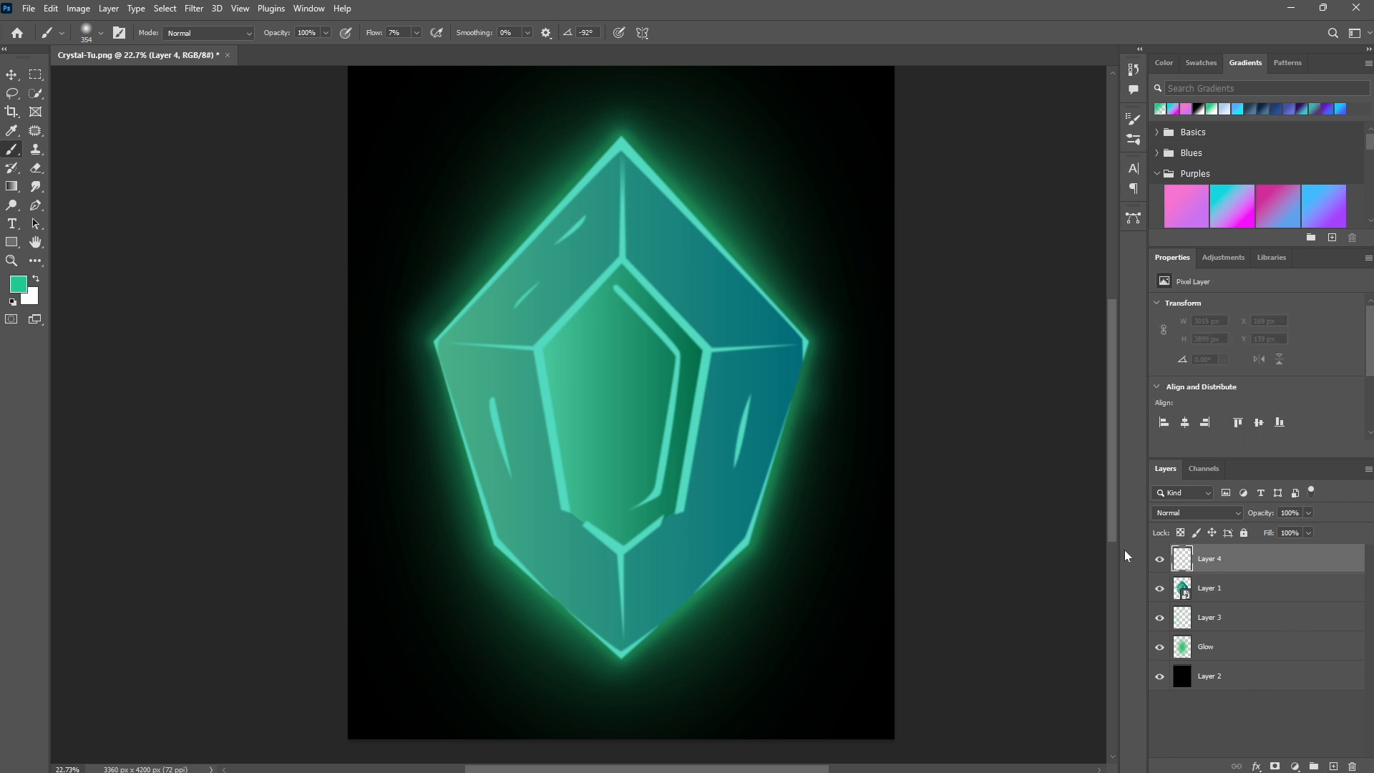
{"action": "right_click", "coordinate": [617, 133]}
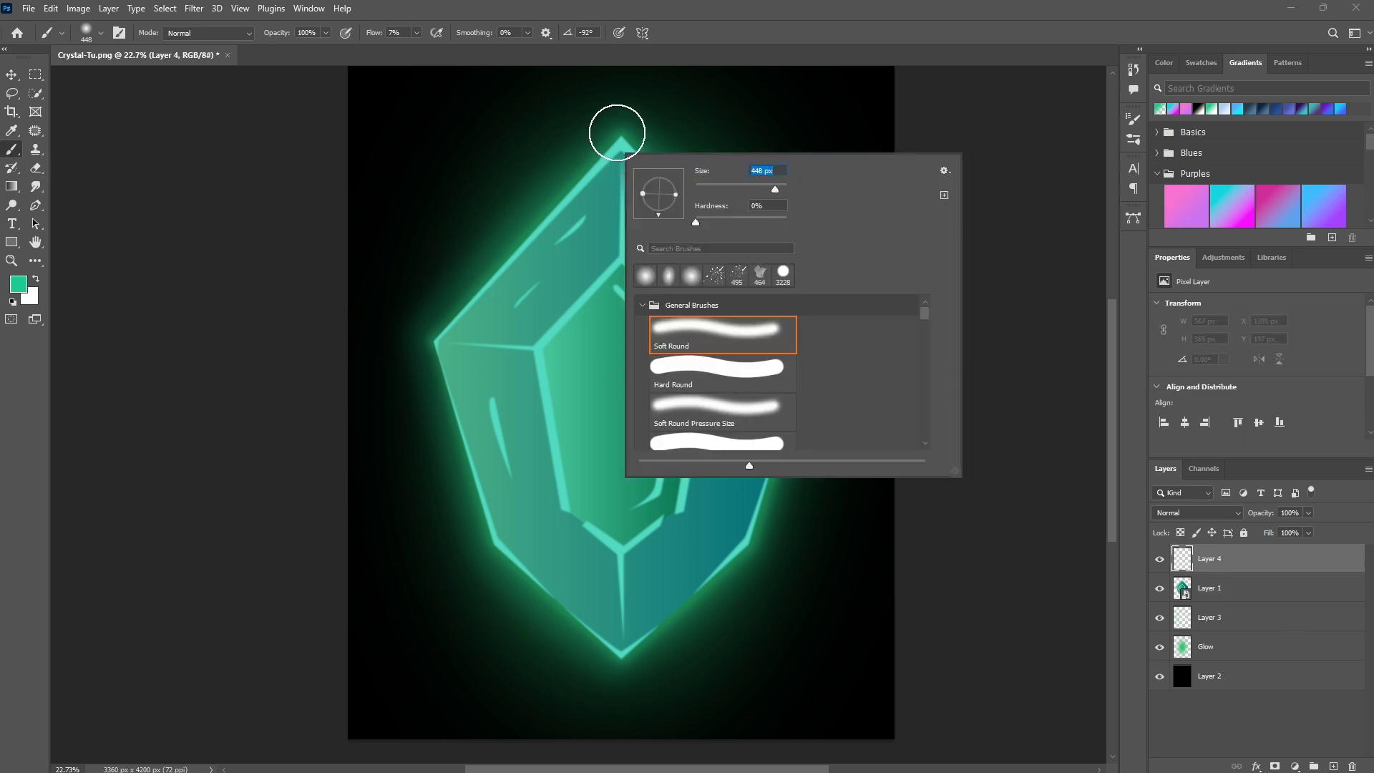
{"action": "left_click", "coordinate": [619, 140]}
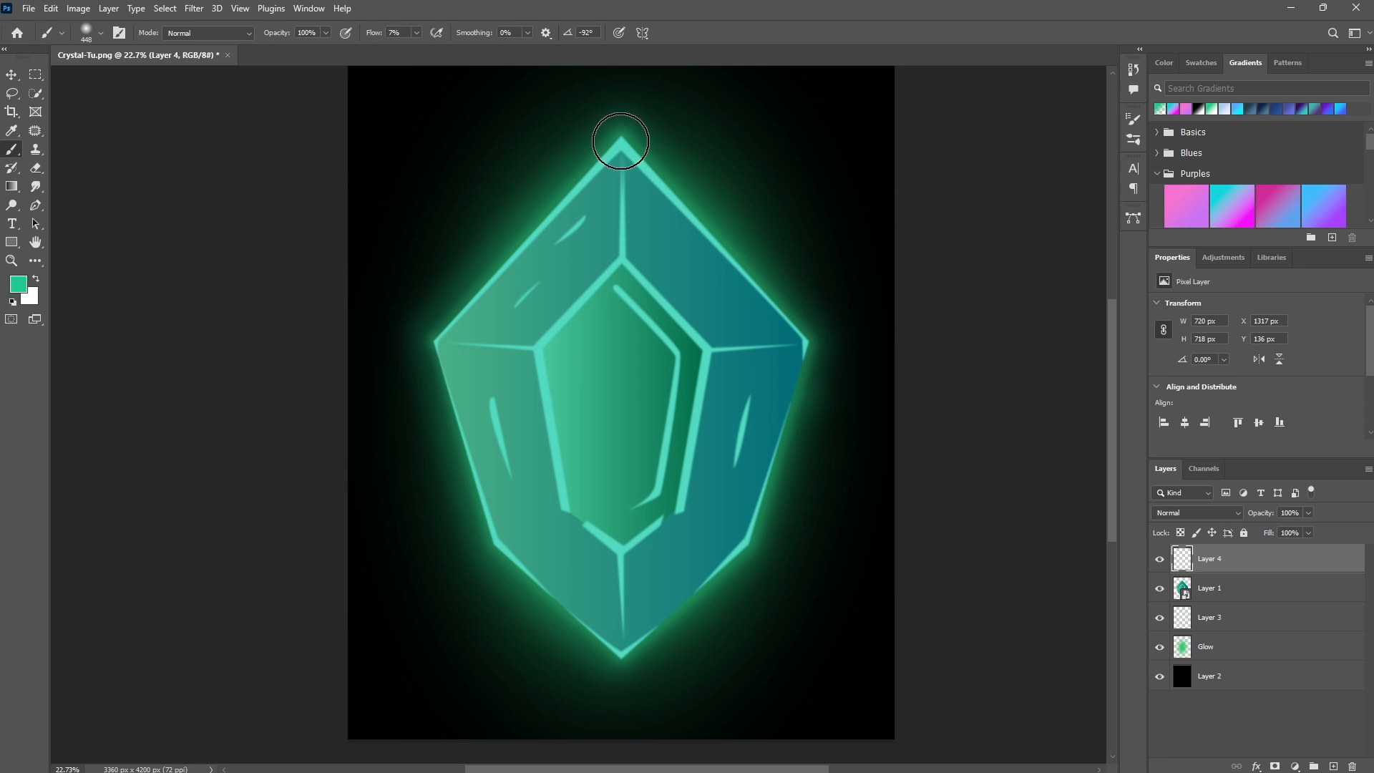
{"action": "left_click", "coordinate": [622, 141]}
{"action": "left_click", "coordinate": [436, 341]}
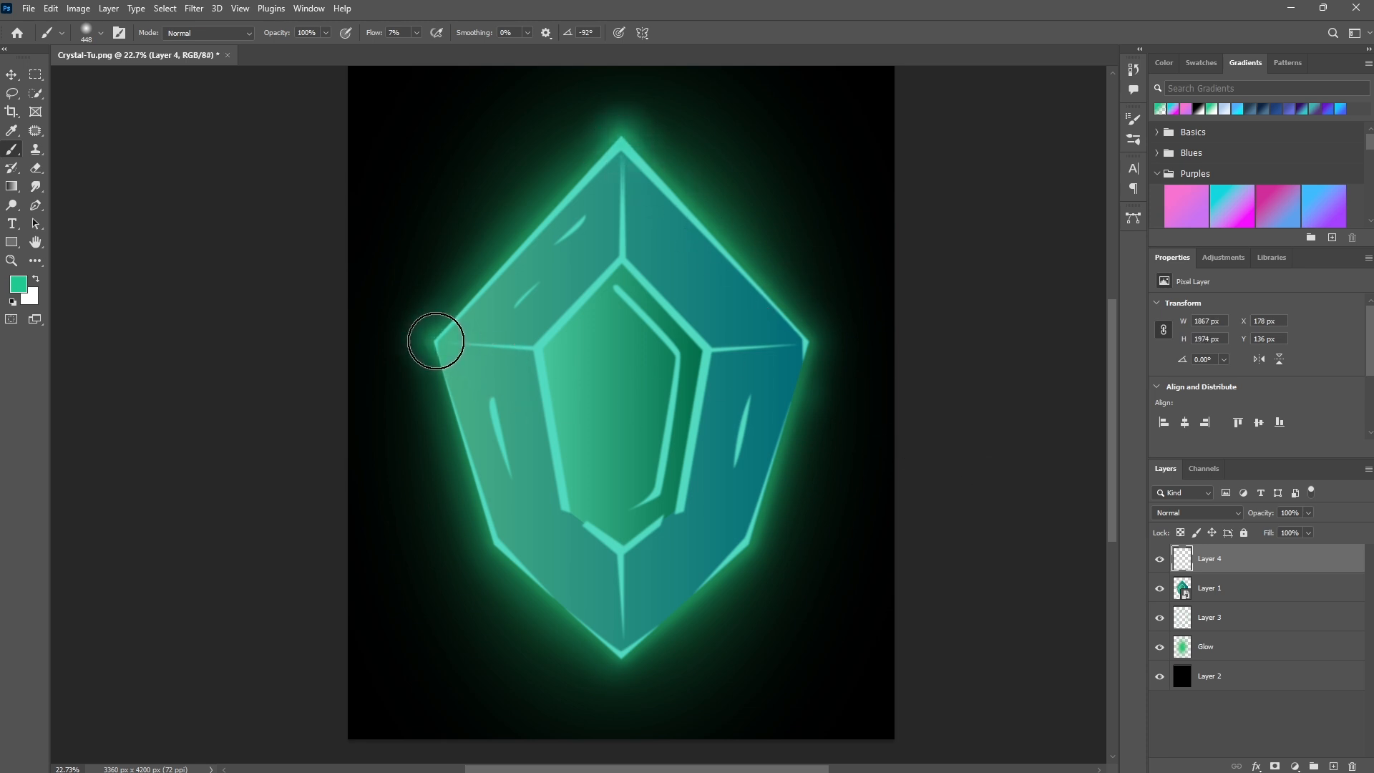
{"action": "left_click", "coordinate": [499, 547]}
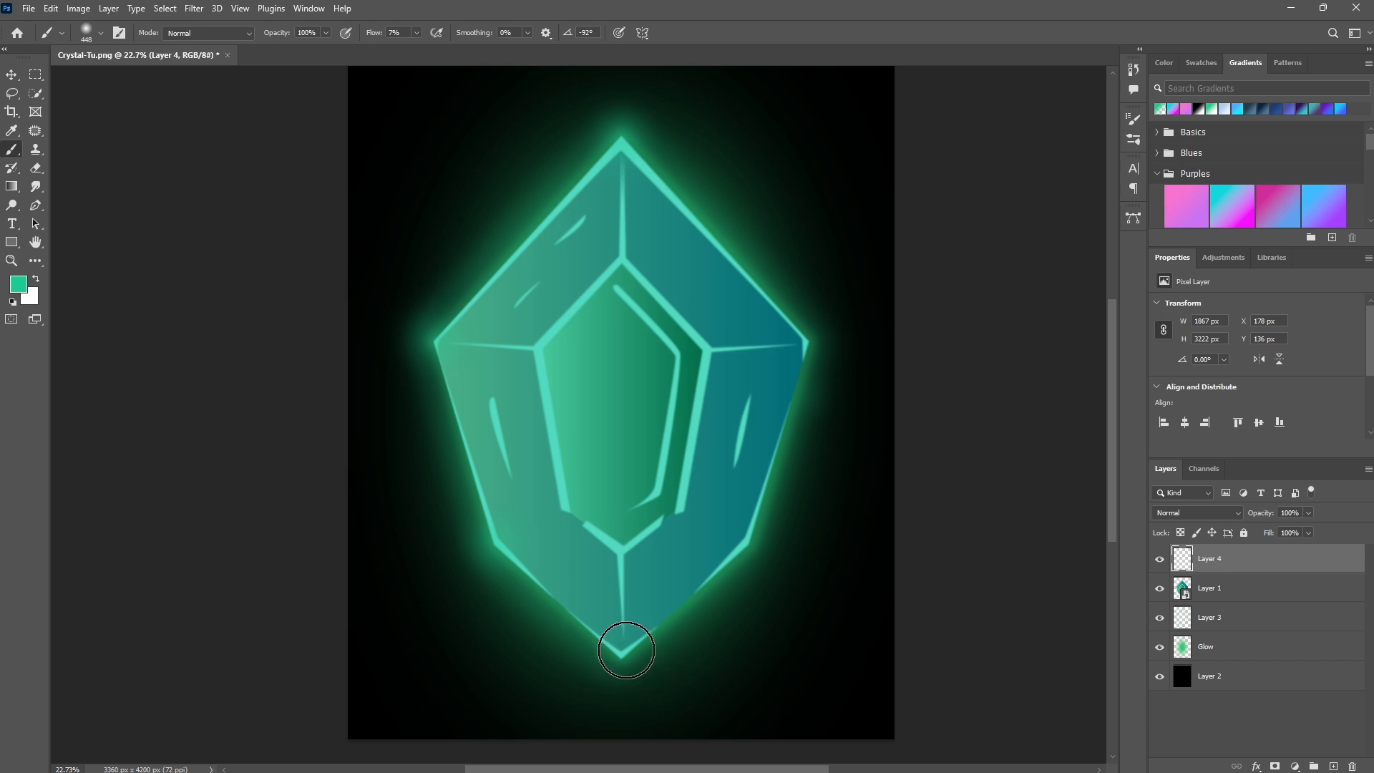
{"action": "left_click", "coordinate": [625, 650]}
{"action": "left_click", "coordinate": [749, 545]}
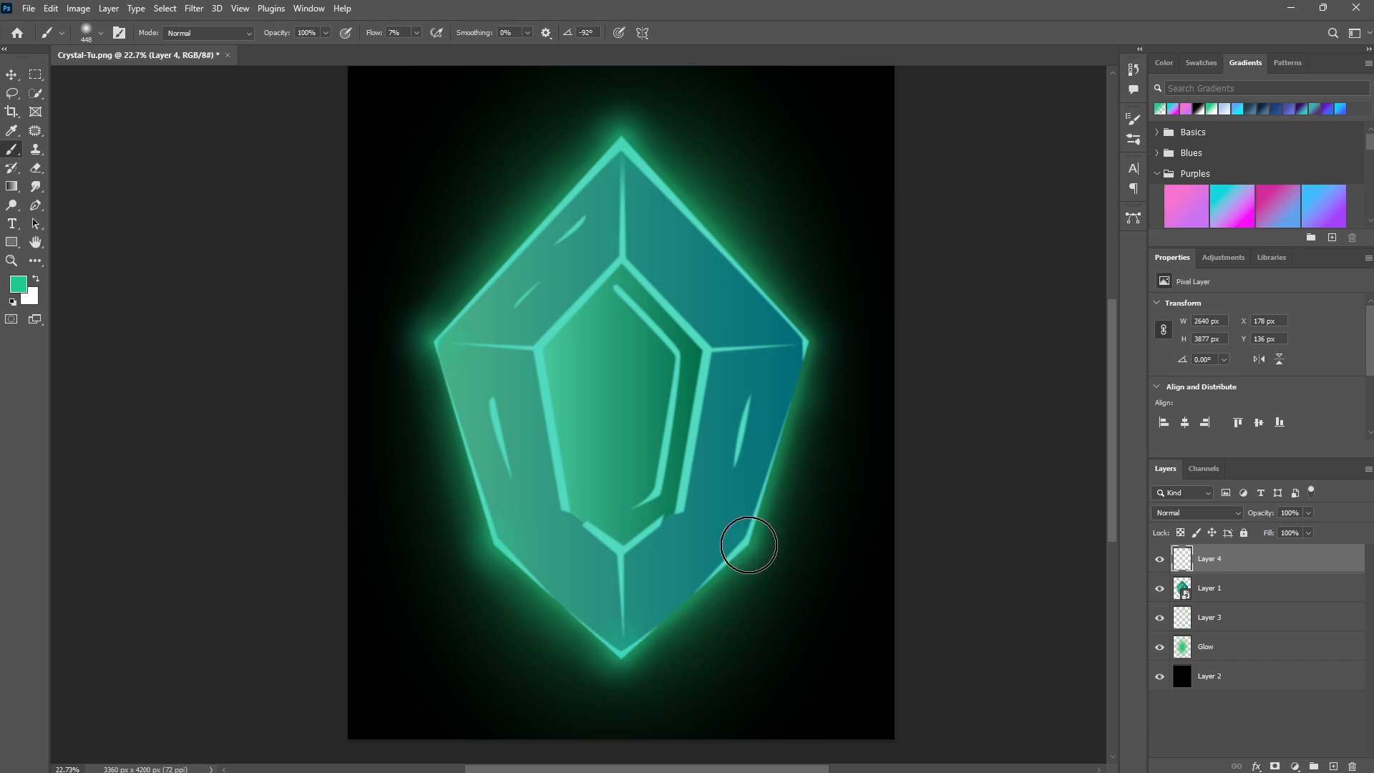
{"action": "left_click", "coordinate": [809, 337]}
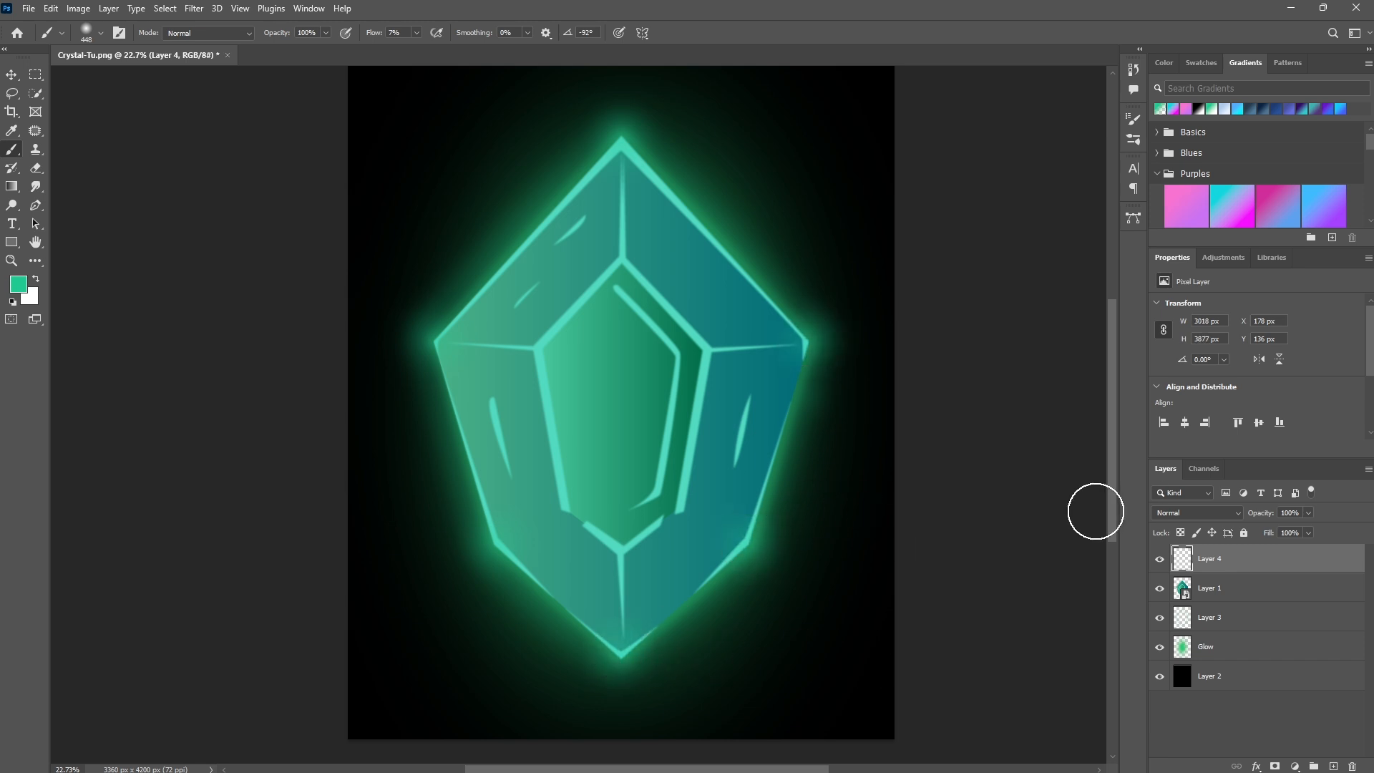
- Set that new layer's blend mode to Linear Dodge (Add)
{"action": "left_click", "coordinate": [1206, 512]}
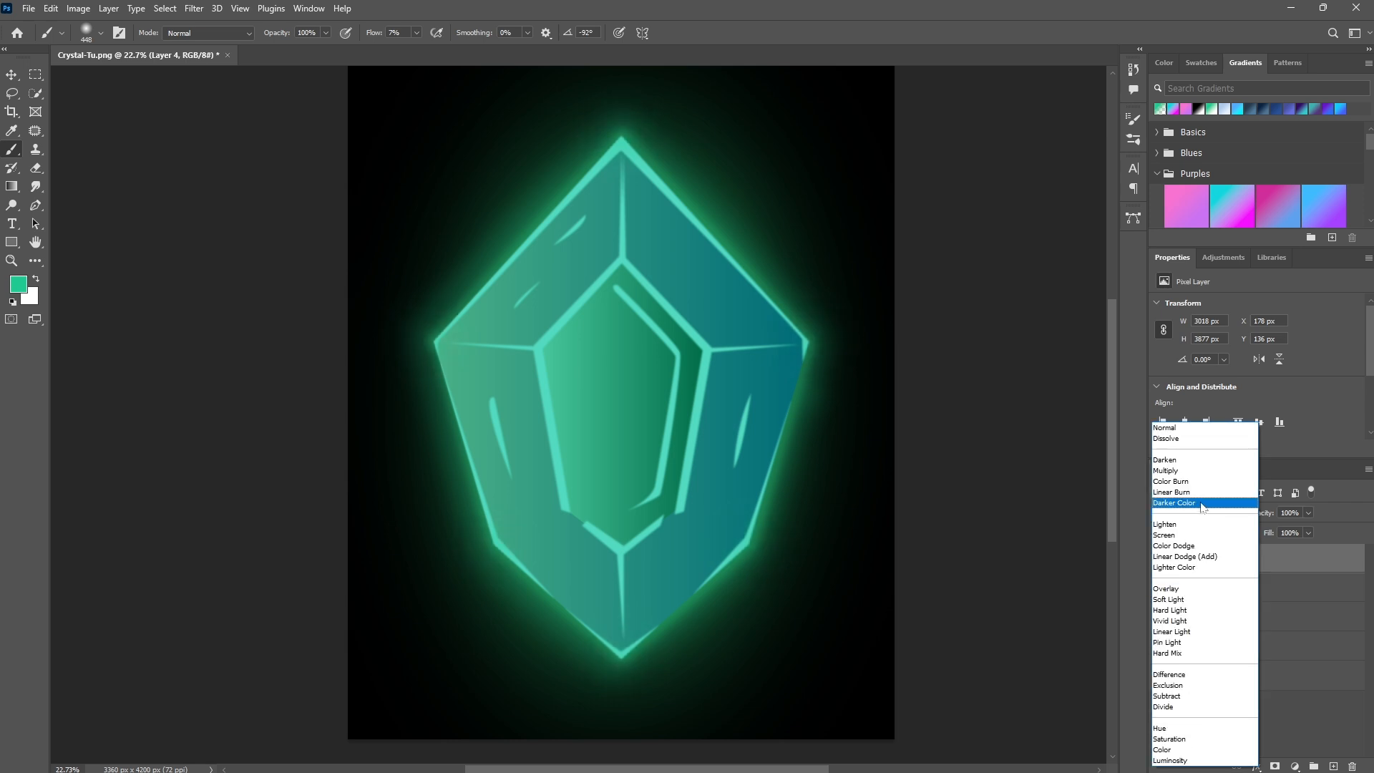
{"action": "left_click", "coordinate": [1194, 557]}
- Add a new layer directly above the gem layer and choose a soft brush sized about 460 px
{"action": "left_click", "coordinate": [1269, 585]}
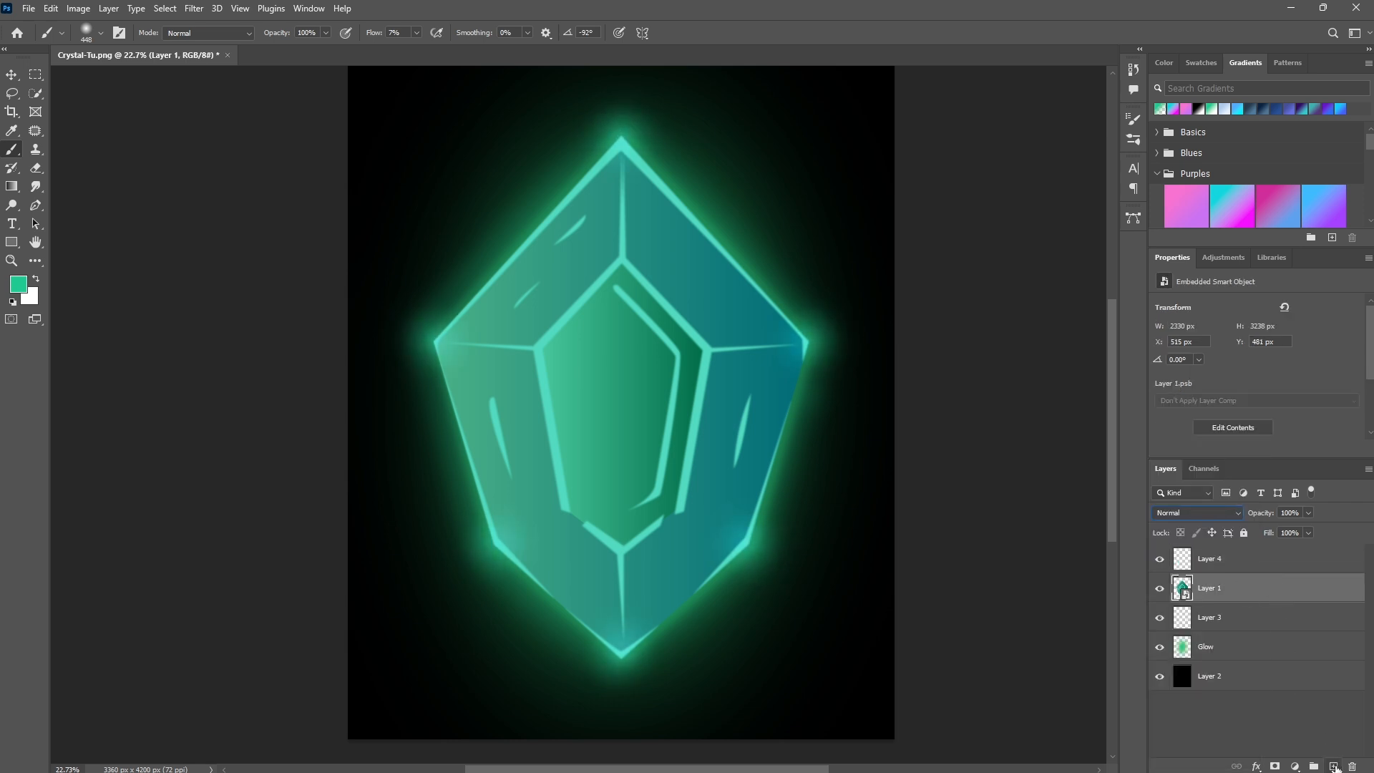
{"action": "left_click", "coordinate": [1334, 766]}
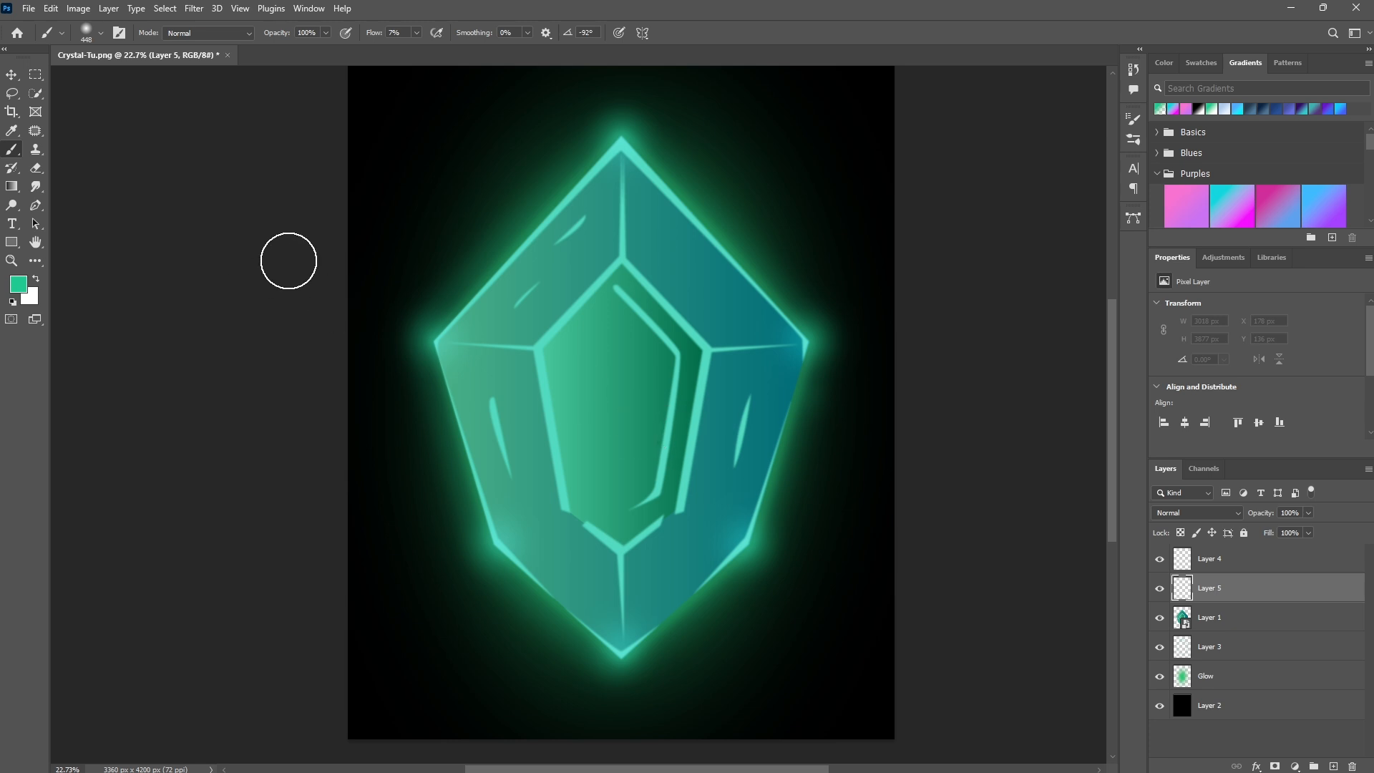
{"action": "right_click", "coordinate": [533, 296]}
{"action": "left_click", "coordinate": [632, 416]}
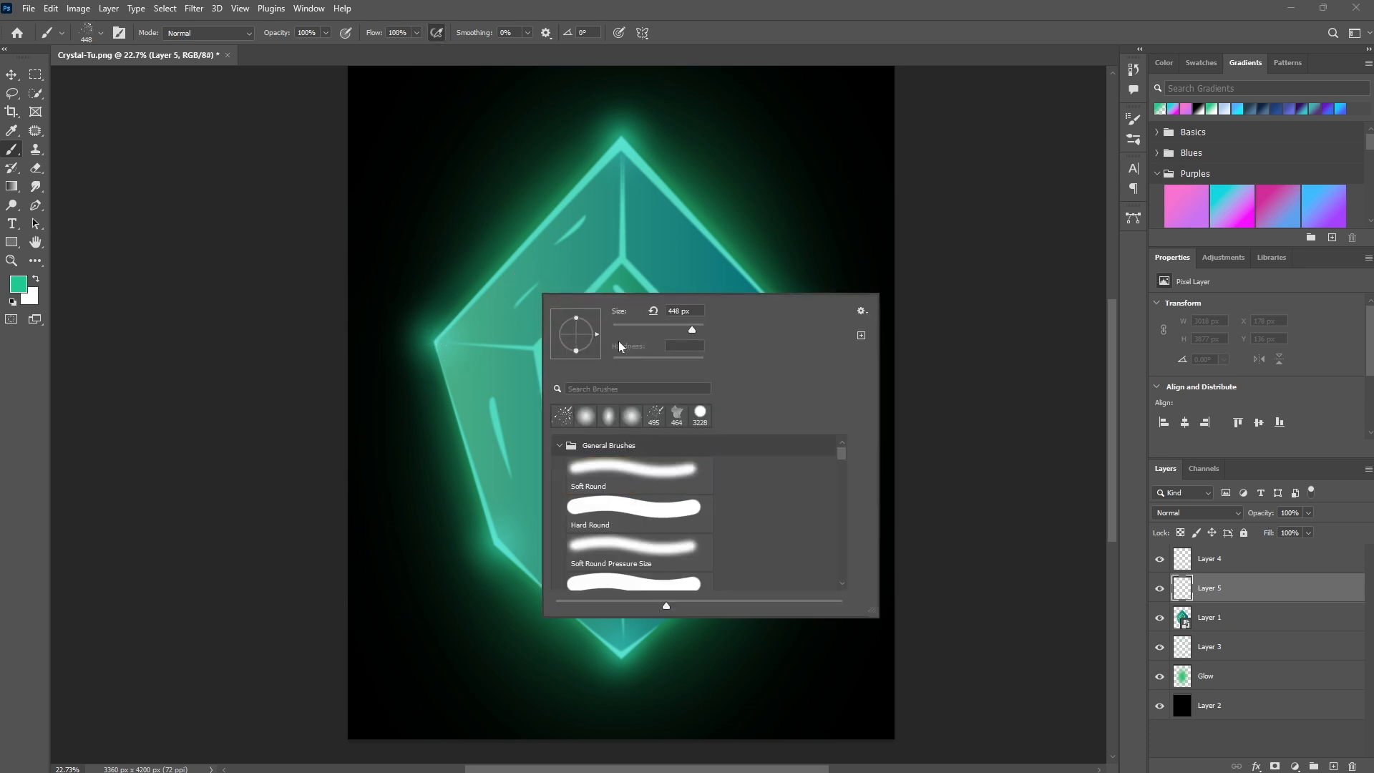
{"action": "left_click", "coordinate": [694, 329]}
- Set the foreground color to a brighter mint green, 52f9c1, in the Color Picker
{"action": "left_click", "coordinate": [18, 287]}
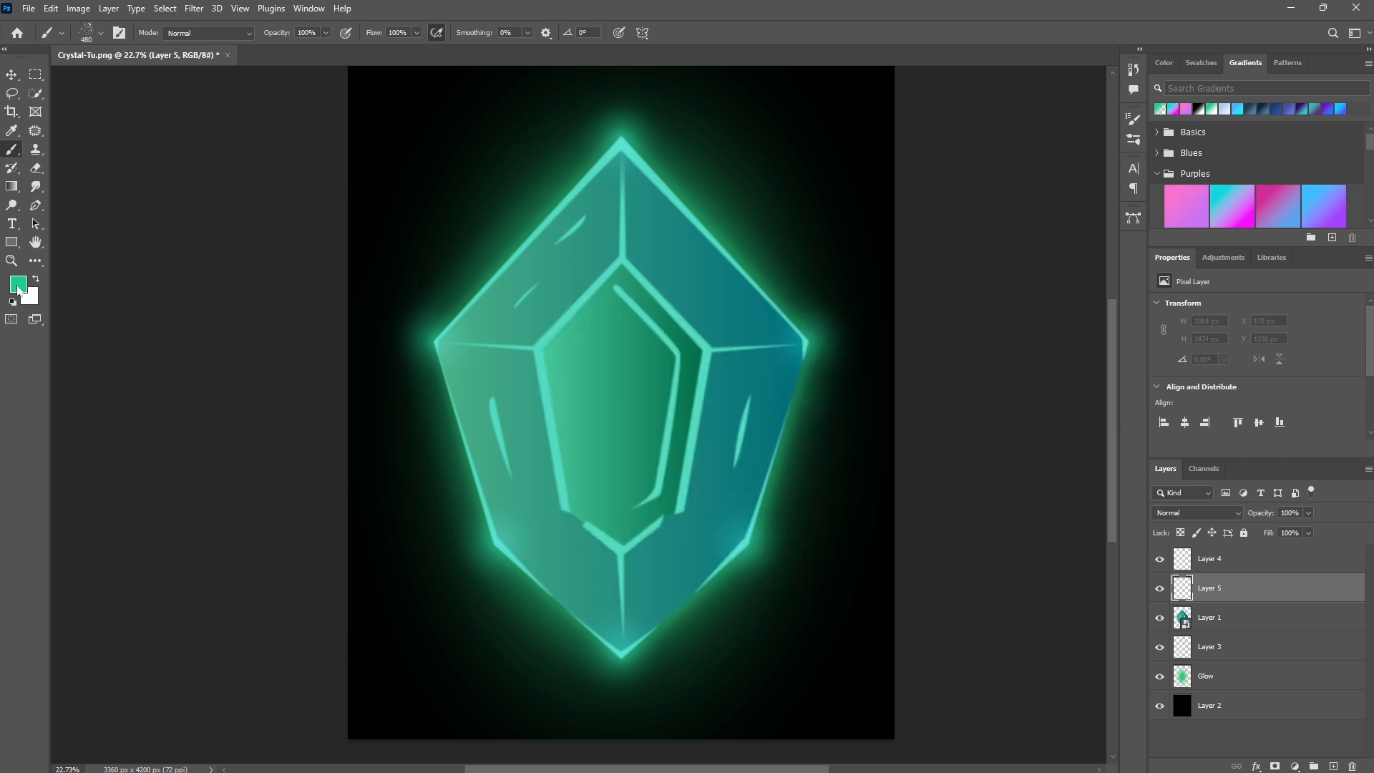
{"action": "left_click_drag", "start_coordinate": [864, 199], "coordinate": [867, 205]}
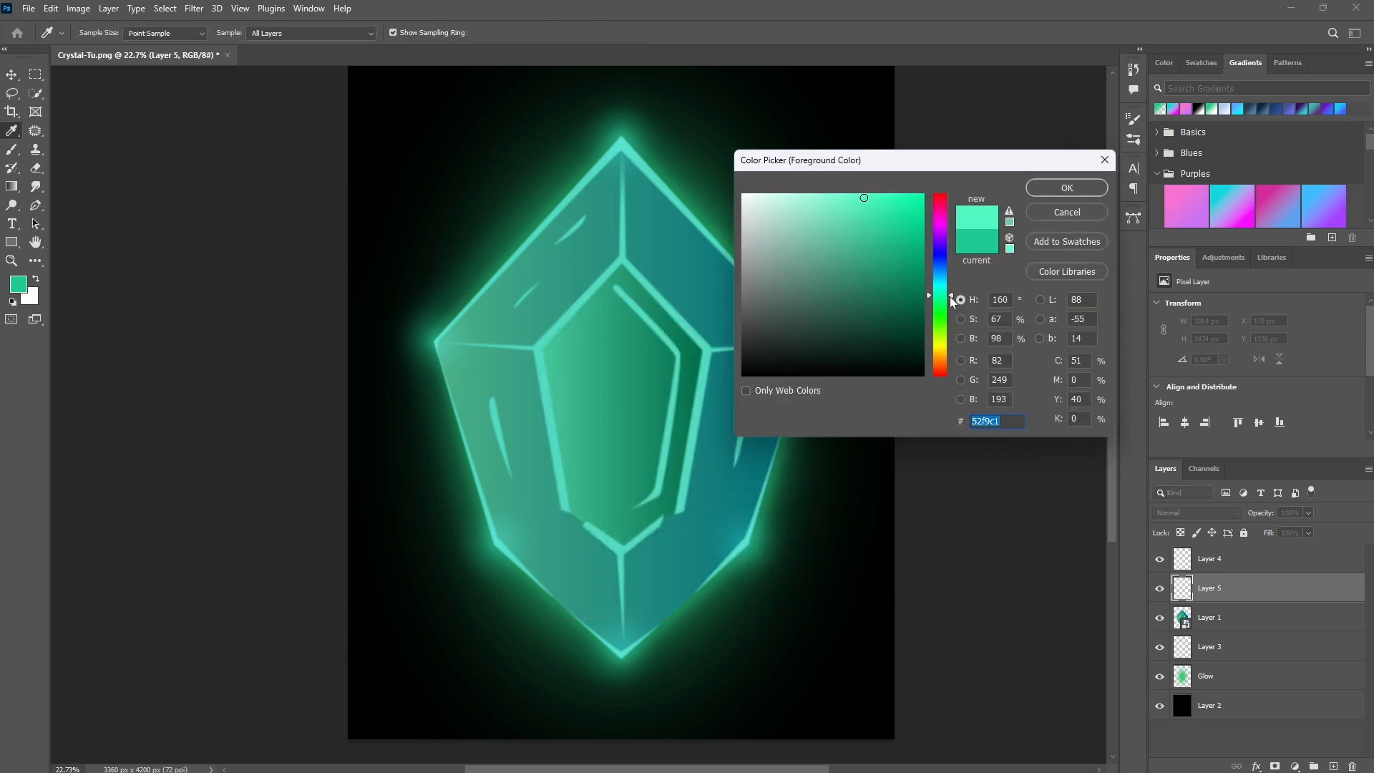
{"action": "left_click", "coordinate": [1066, 188]}
- Paint spatter speckles over and around the gem on the new layer with a brush sized about 400 px
{"action": "right_click", "coordinate": [634, 281]}
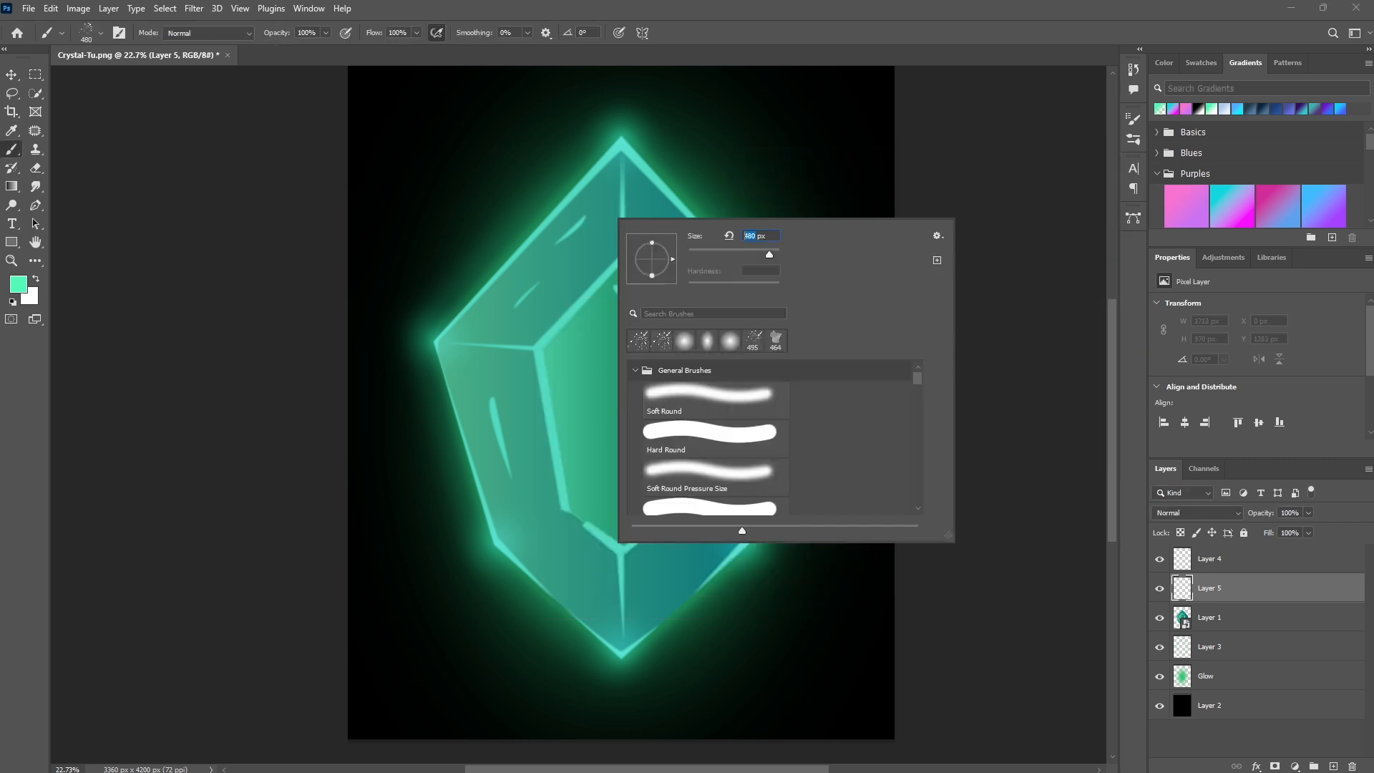
{"action": "key", "text": "Return"}
{"action": "mouse_move", "coordinate": [465, 336]}
{"action": "left_mouse_down"}
{"action": "mouse_move", "coordinate": [500, 346]}
{"action": "mouse_move", "coordinate": [522, 268]}
{"action": "mouse_move", "coordinate": [580, 240]}
{"action": "mouse_move", "coordinate": [614, 191]}
{"action": "mouse_move", "coordinate": [653, 174]}
{"action": "mouse_move", "coordinate": [712, 297]}
{"action": "mouse_move", "coordinate": [776, 375]}
{"action": "mouse_move", "coordinate": [772, 355]}
{"action": "mouse_move", "coordinate": [727, 491]}
{"action": "mouse_move", "coordinate": [691, 343]}
{"action": "mouse_move", "coordinate": [584, 457]}
{"action": "mouse_move", "coordinate": [474, 436]}
{"action": "mouse_move", "coordinate": [536, 491]}
{"action": "mouse_move", "coordinate": [577, 566]}
{"action": "mouse_move", "coordinate": [639, 529]}
{"action": "mouse_move", "coordinate": [622, 618]}
{"action": "mouse_move", "coordinate": [671, 613]}
{"action": "mouse_move", "coordinate": [625, 649]}
{"action": "mouse_move", "coordinate": [737, 556]}
{"action": "mouse_move", "coordinate": [791, 370]}
{"action": "mouse_move", "coordinate": [727, 271]}
{"action": "mouse_move", "coordinate": [603, 276]}
{"action": "mouse_move", "coordinate": [603, 411]}
{"action": "mouse_move", "coordinate": [637, 521]}
{"action": "mouse_move", "coordinate": [591, 491]}
{"action": "mouse_move", "coordinate": [682, 510]}
{"action": "mouse_move", "coordinate": [537, 551]}
{"action": "mouse_move", "coordinate": [519, 501]}
{"action": "mouse_move", "coordinate": [493, 515]}
{"action": "mouse_move", "coordinate": [593, 556]}
{"action": "mouse_move", "coordinate": [796, 425]}
{"action": "mouse_move", "coordinate": [629, 640]}
{"action": "mouse_move", "coordinate": [685, 633]}
{"action": "left_mouse_up"}
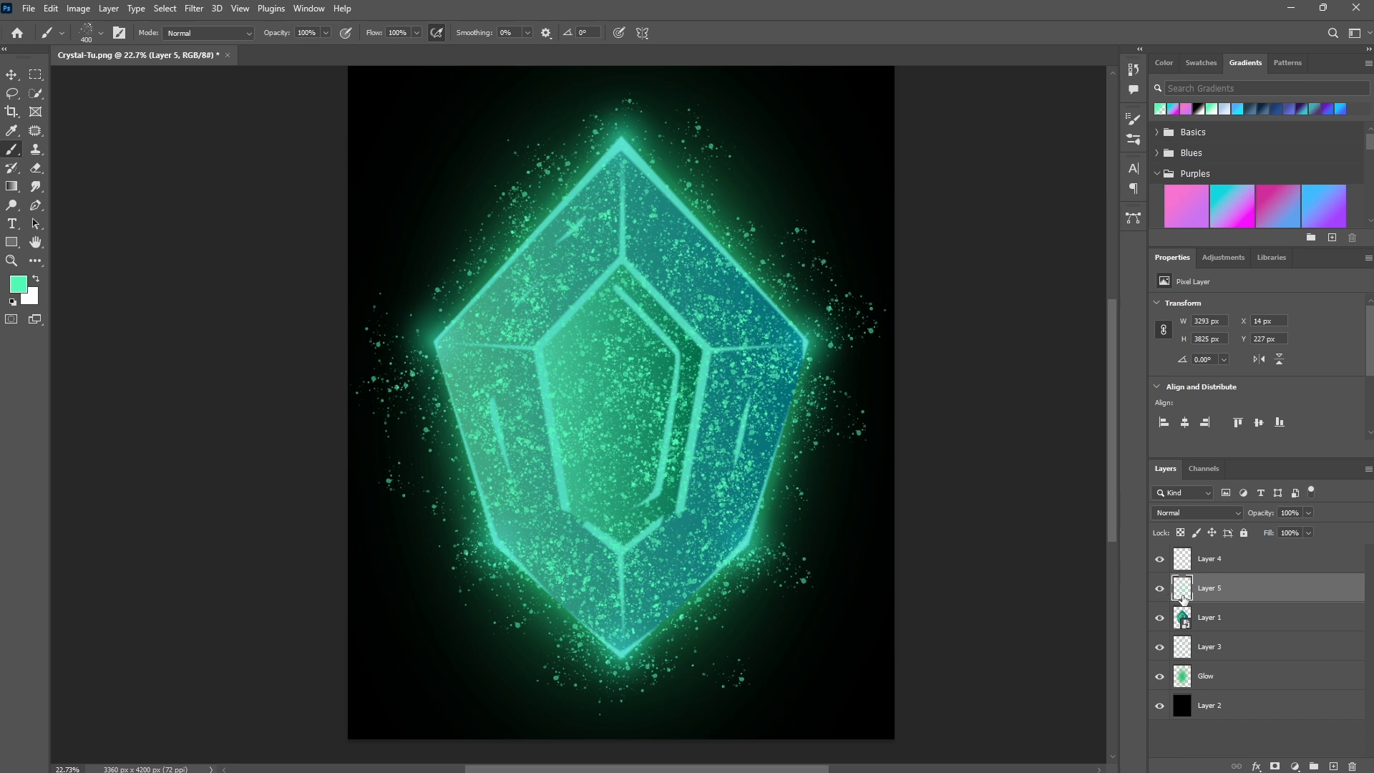
- Clip the speckle layer to the gem layer and set its blend mode to Overlay
{"action": "right_click", "coordinate": [1245, 590]}
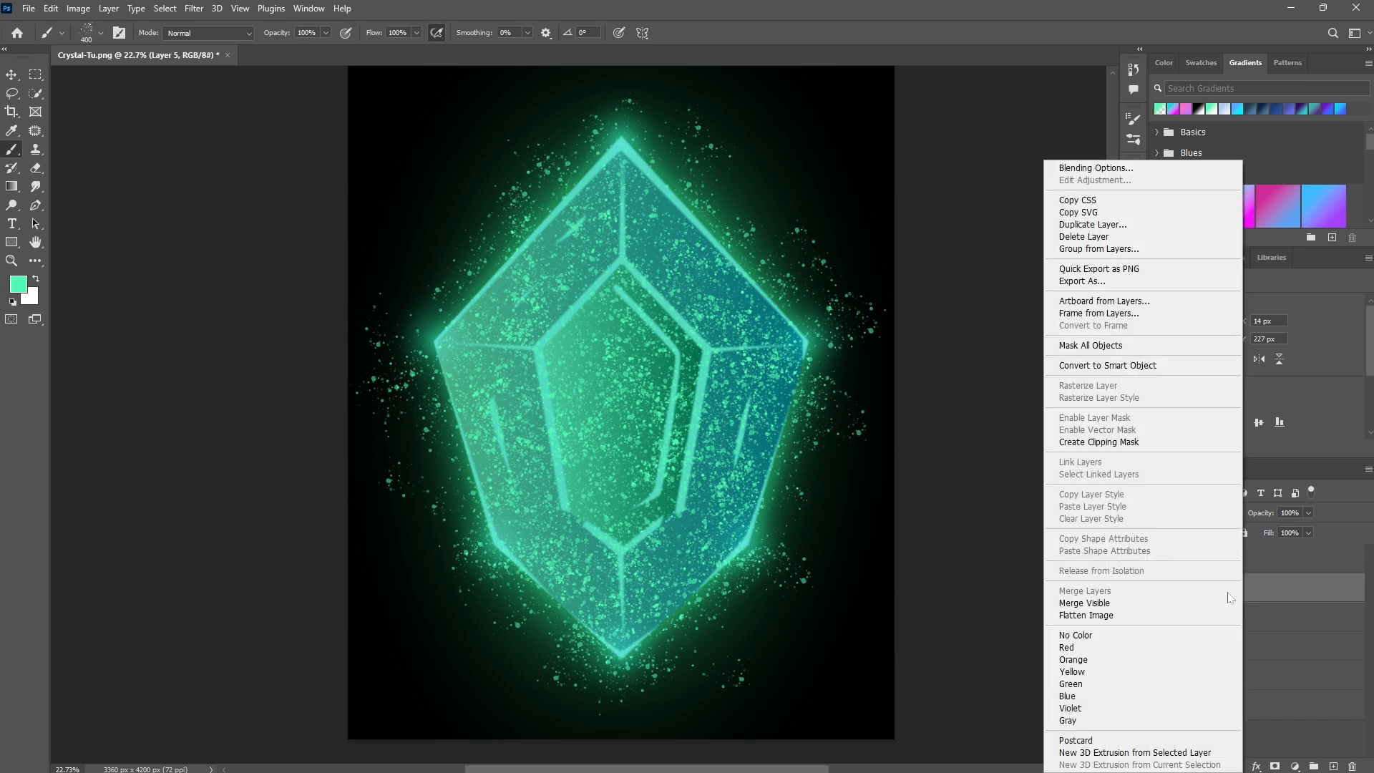
{"action": "left_click", "coordinate": [1104, 442]}
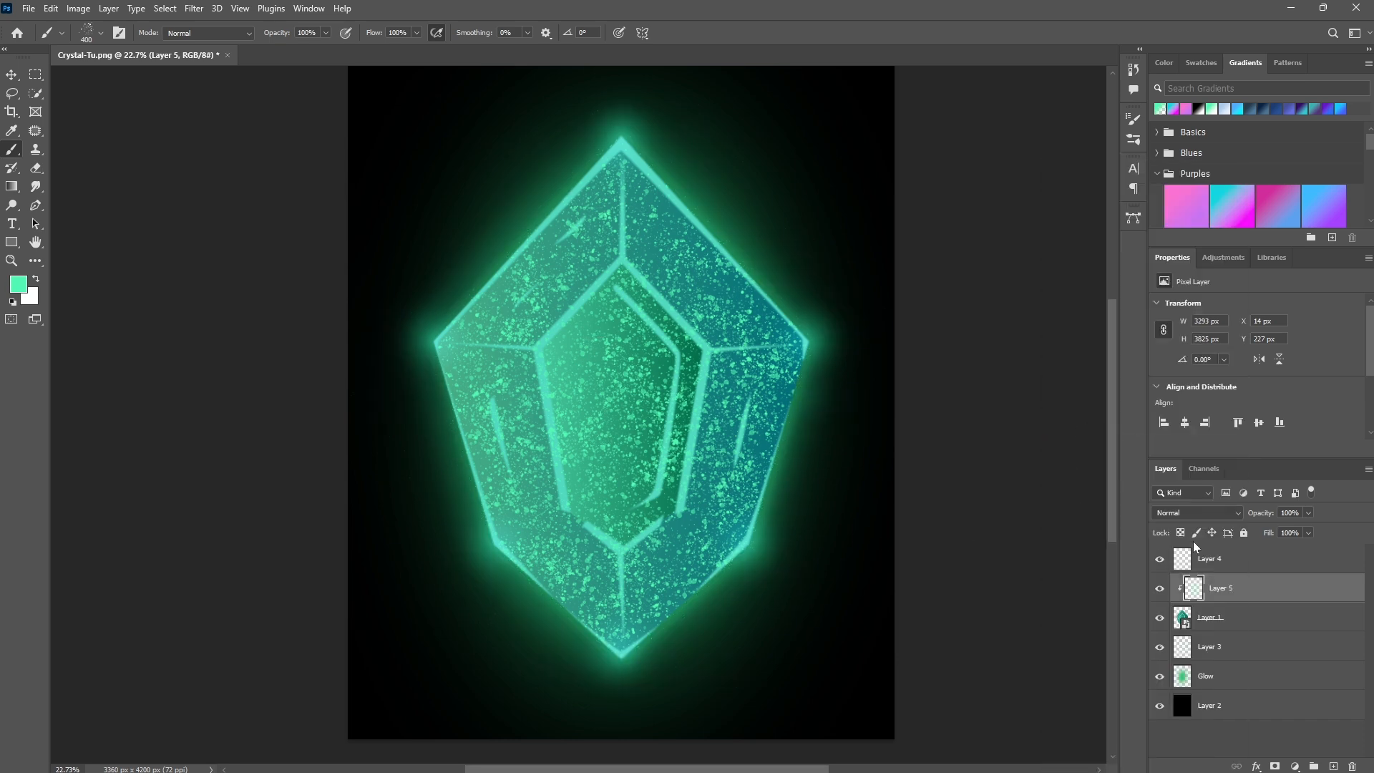
{"action": "left_click", "coordinate": [1214, 512]}
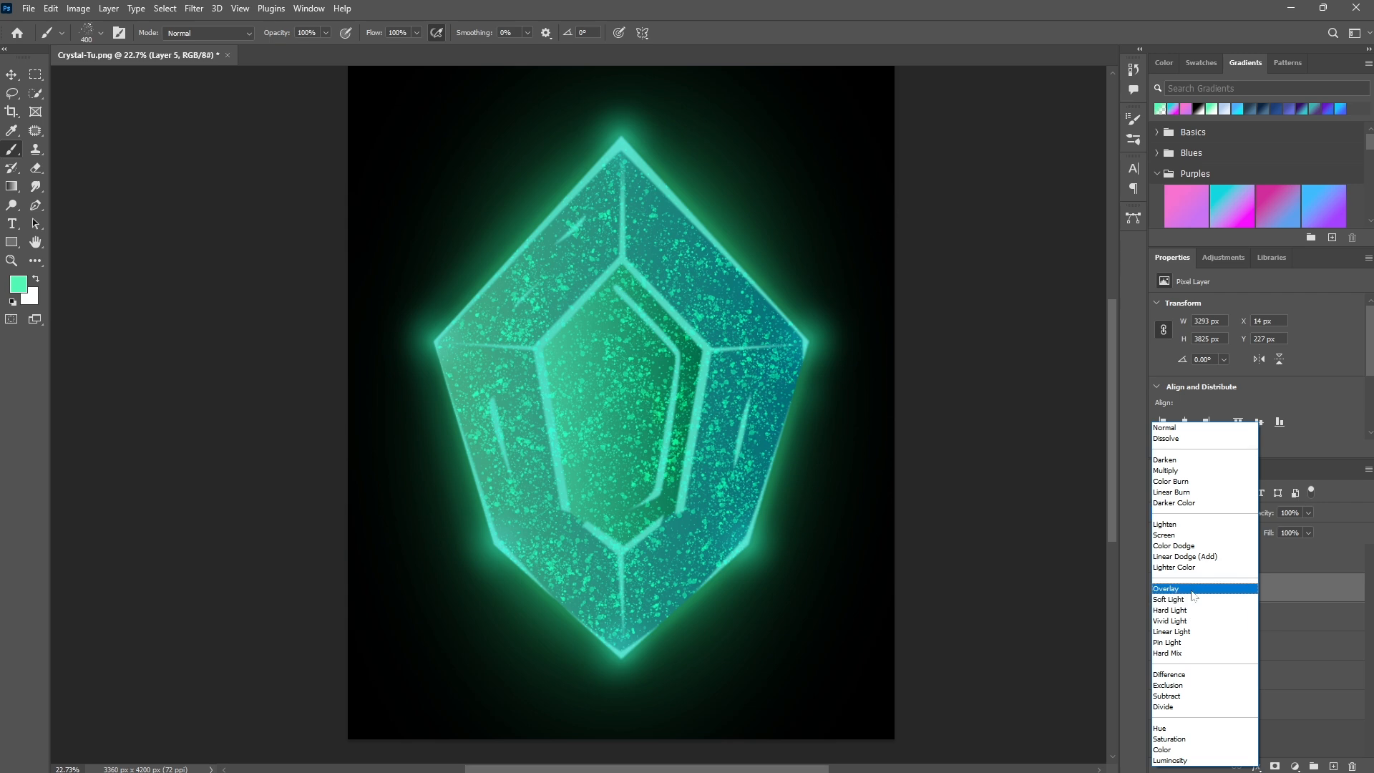
{"action": "left_click", "coordinate": [1210, 589]}
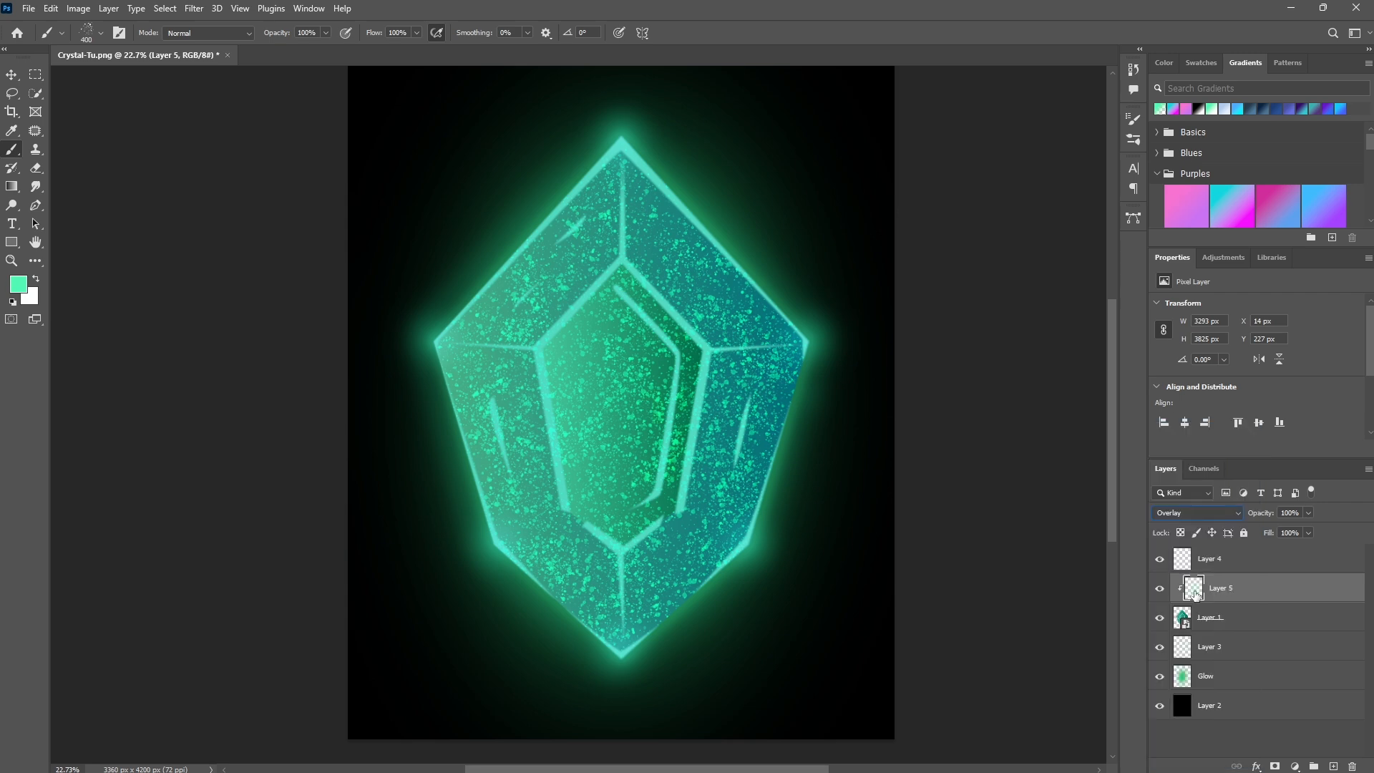
- Group all layers together and convert the group into a smart object
{"action": "left_click", "coordinate": [1268, 707]}
{"action": "left_click", "coordinate": [1238, 560], "text": "shift"}
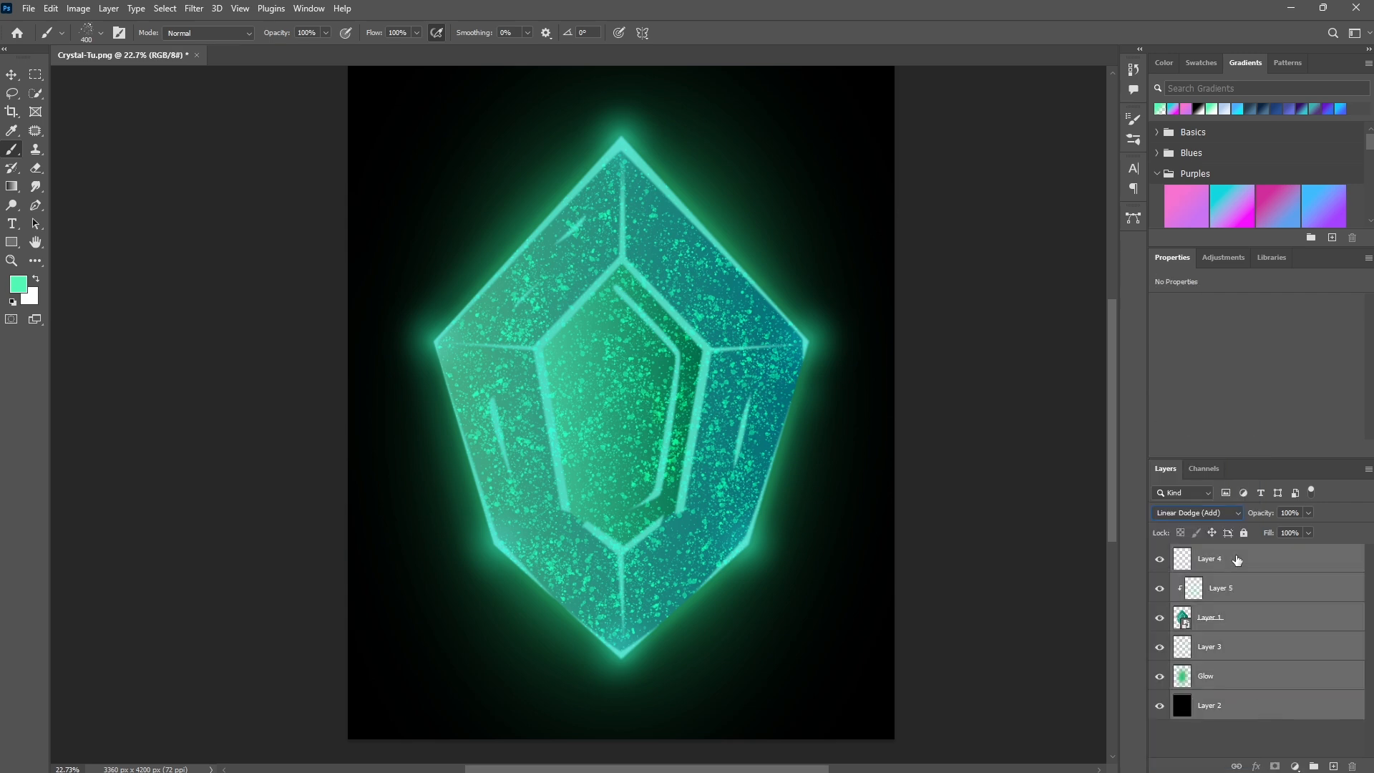
{"action": "left_click", "coordinate": [1316, 767]}
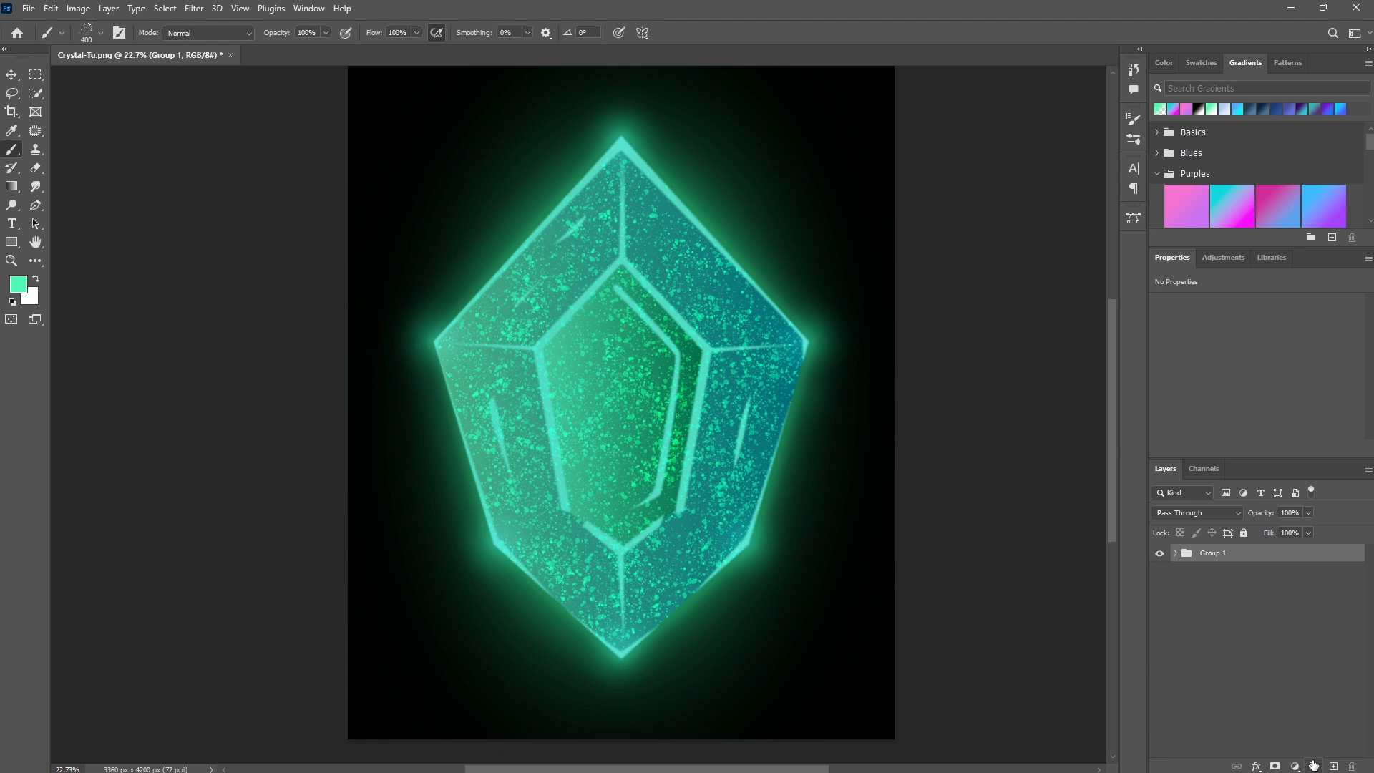
{"action": "left_click", "coordinate": [1174, 554]}
{"action": "left_click", "coordinate": [1175, 554]}
{"action": "right_click", "coordinate": [1259, 558]}
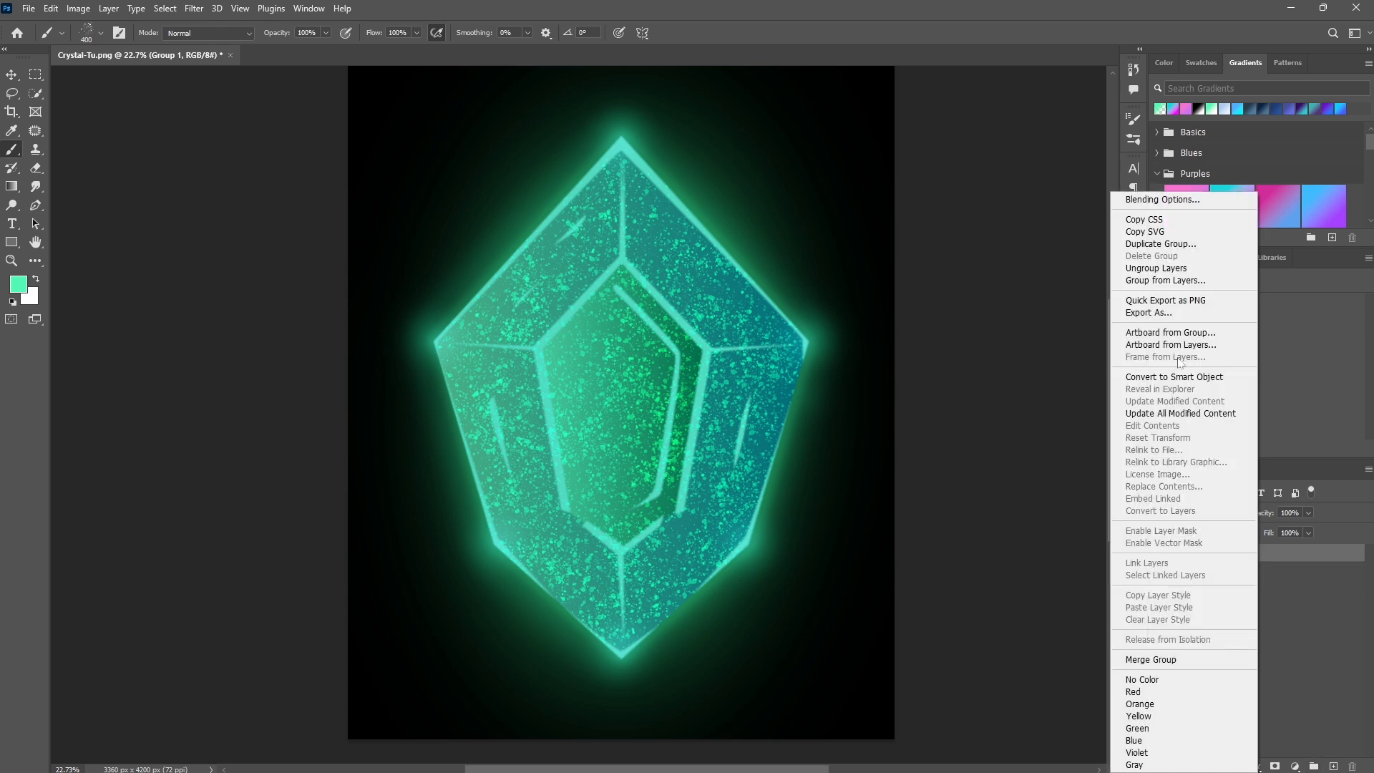
{"action": "left_click", "coordinate": [1174, 380]}
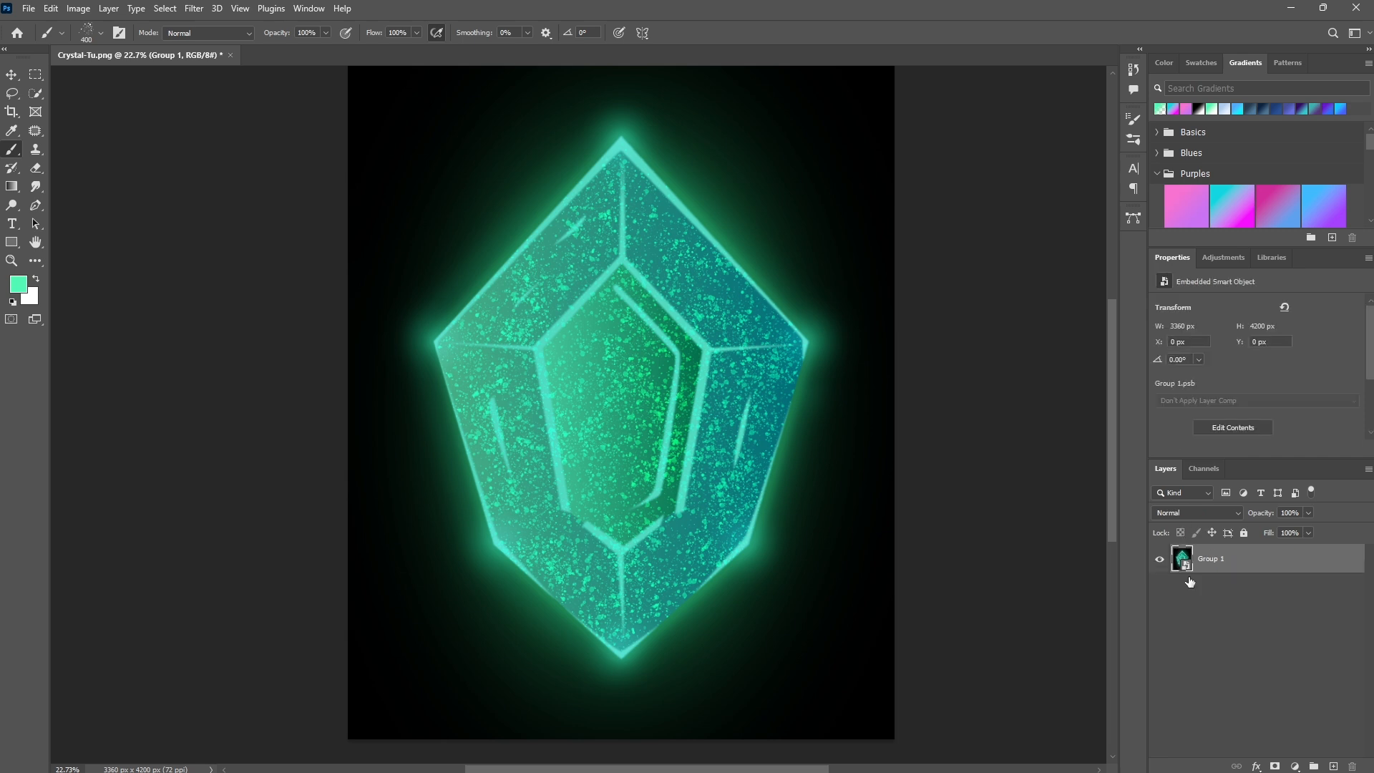
- Duplicate the smart object and rename the copy camera raw
{"action": "key", "text": "ctrl+j"}
{"action": "type", "text": "camera raw"}
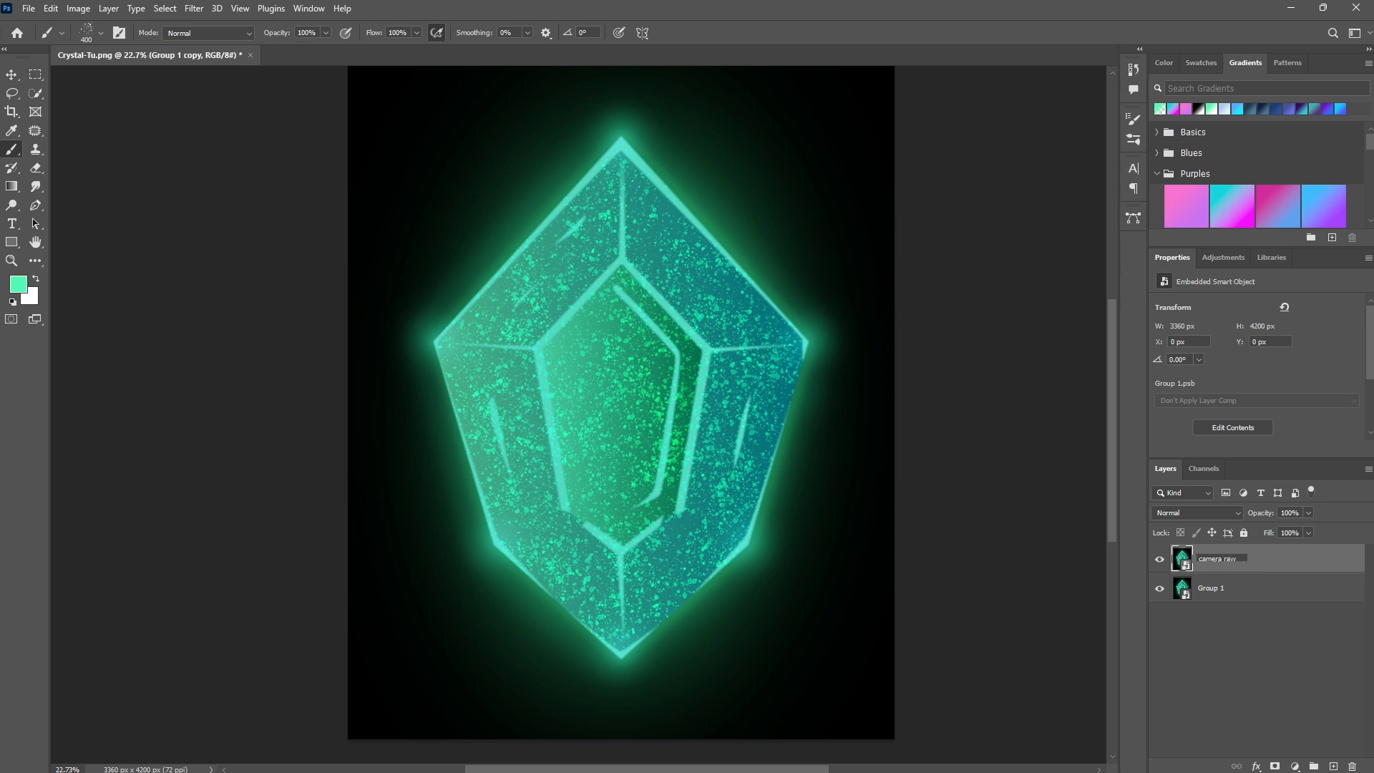
{"action": "key", "text": "Return"}
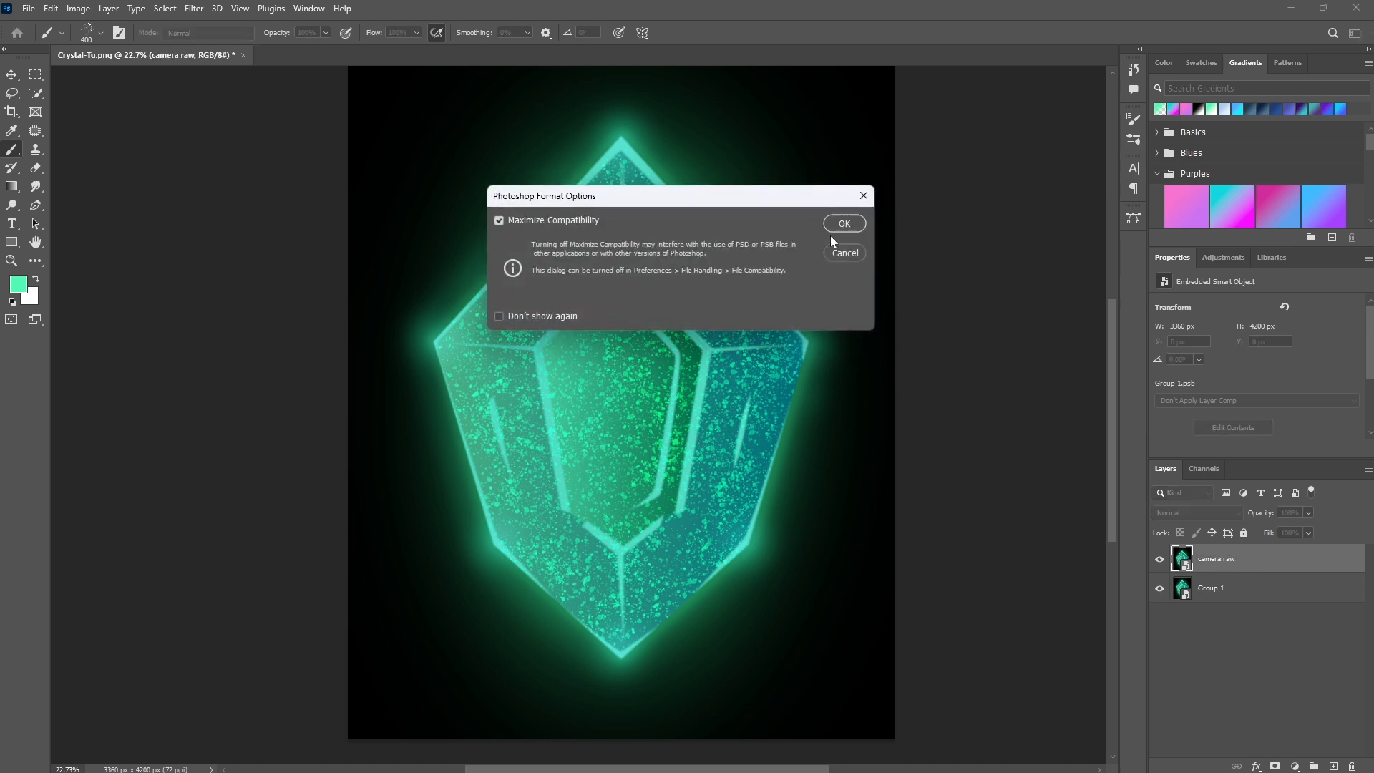
{"action": "left_click", "coordinate": [839, 227]}
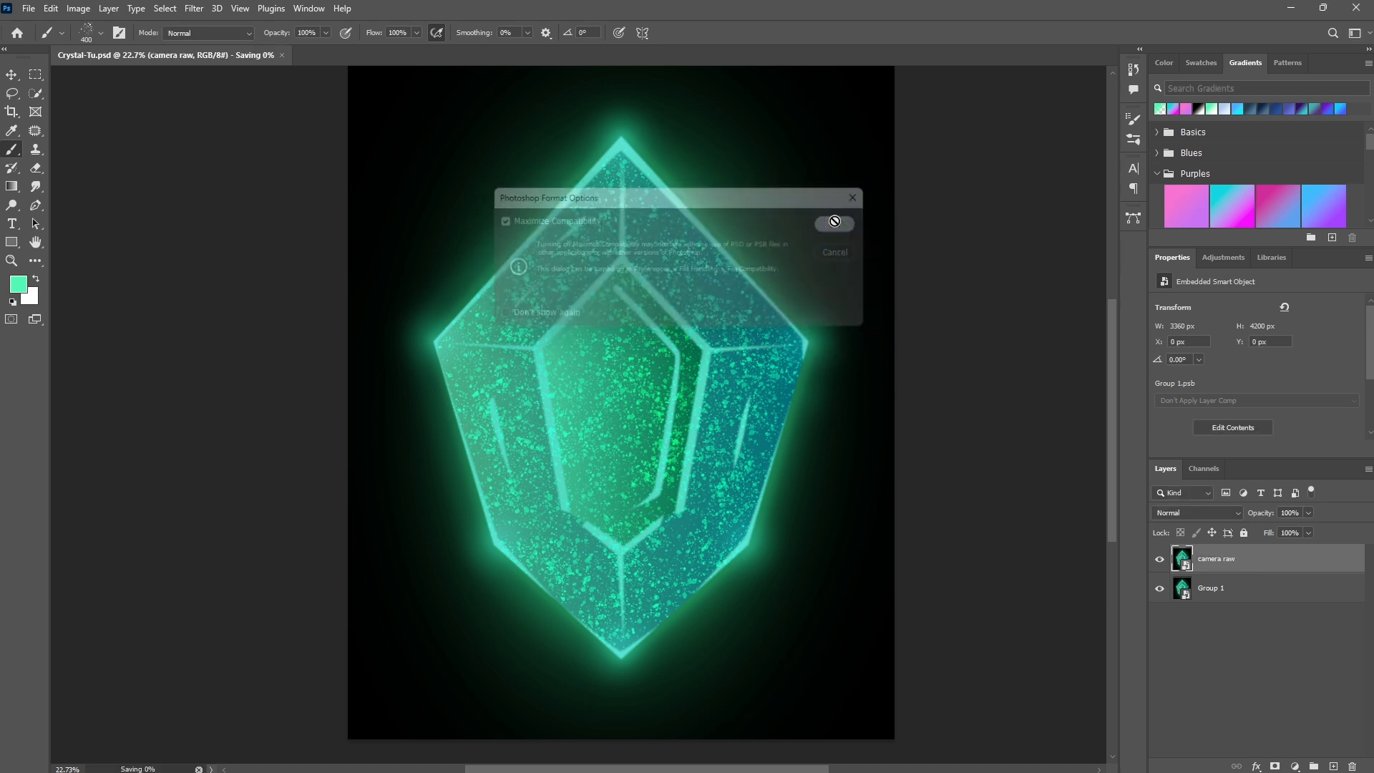
- Open the Camera Raw Filter on the camera raw layer and raise Vibrance to about +21
{"action": "left_click", "coordinate": [191, 10]}
{"action": "left_click", "coordinate": [239, 112]}
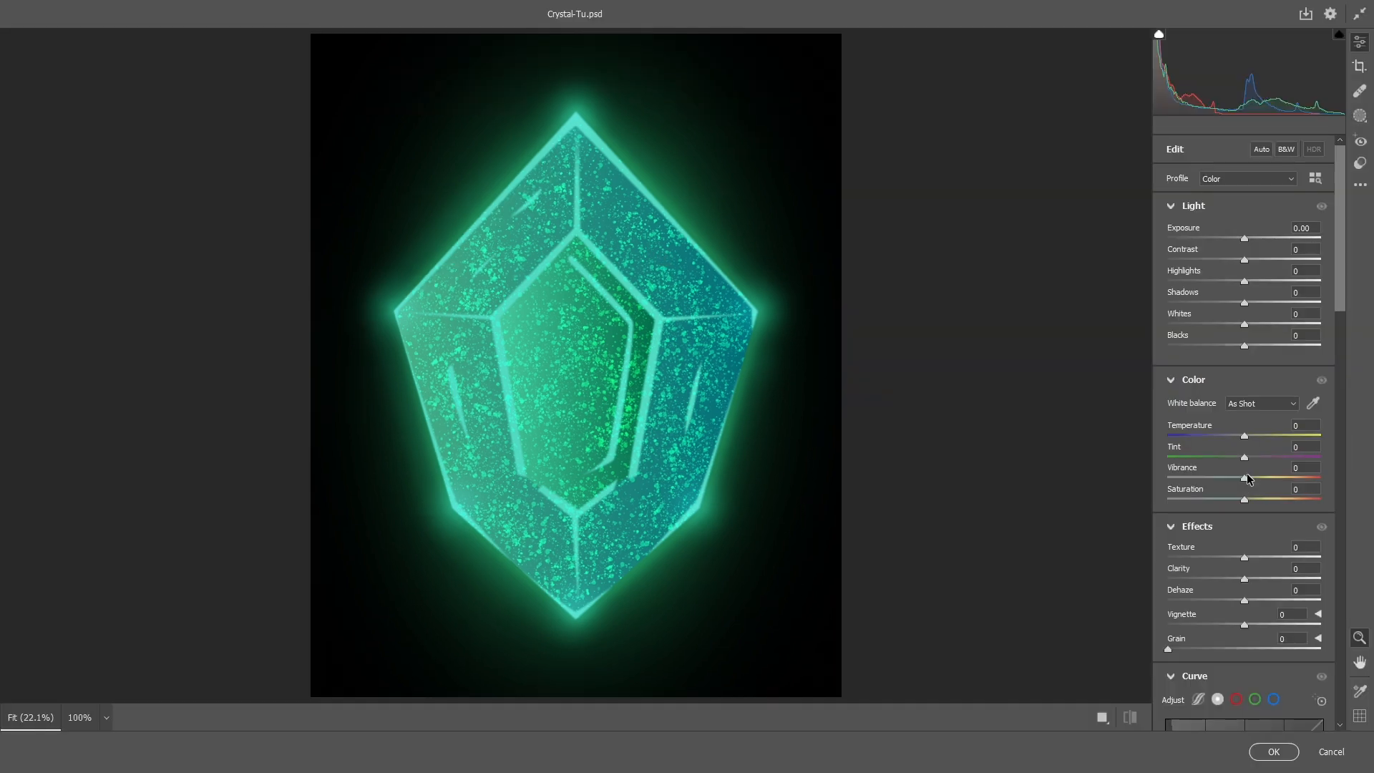
{"action": "left_click_drag", "start_coordinate": [1245, 478], "coordinate": [1259, 478]}
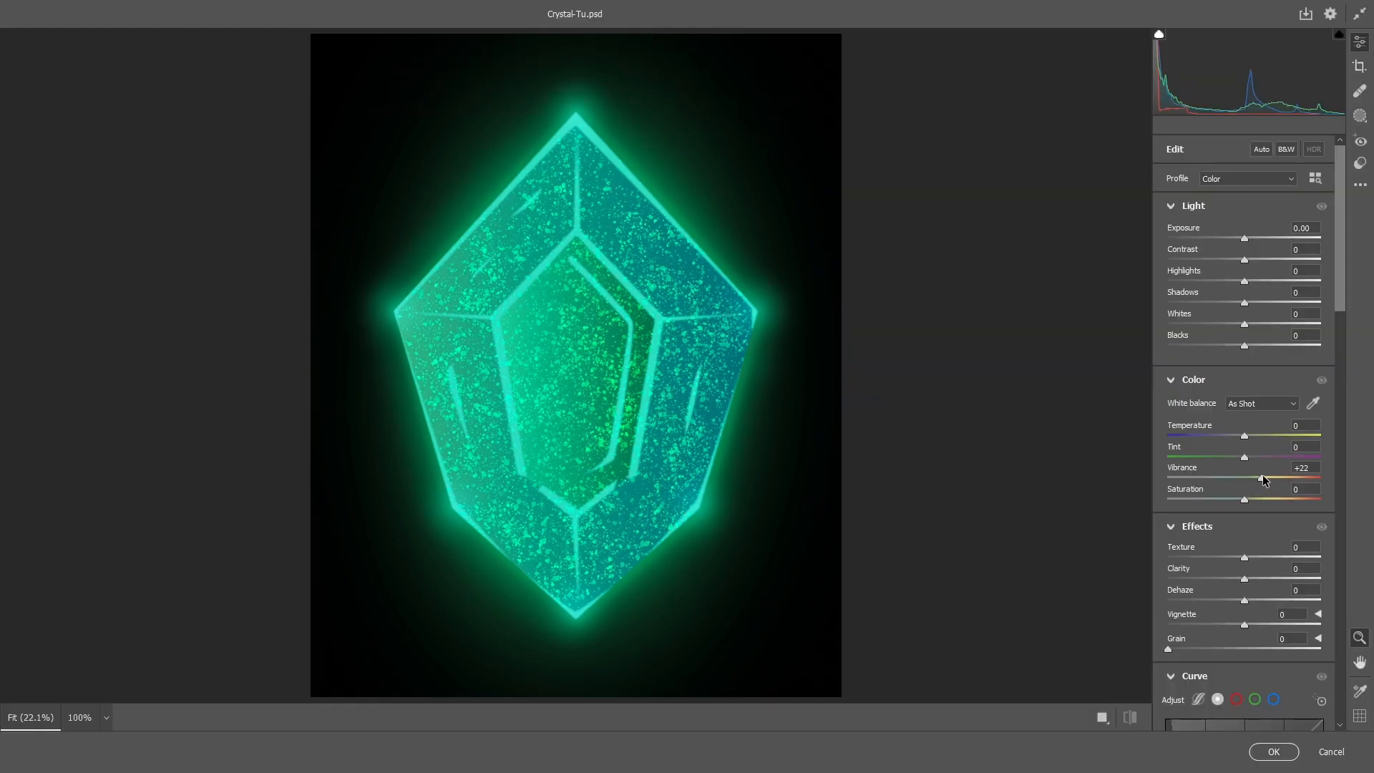
{"action": "left_click_drag", "start_coordinate": [1244, 238], "coordinate": [1253, 282]}
- Raise Texture to +7 and Clarity to +3, and shape an S-curve in the tone curve
{"action": "scroll", "coordinate": [1242, 471], "scroll_direction": "down", "scroll_amount": 1}
{"action": "left_click_drag", "start_coordinate": [1245, 472], "coordinate": [1250, 472]}
{"action": "left_click_drag", "start_coordinate": [1245, 494], "coordinate": [1281, 496]}
{"action": "scroll", "coordinate": [1247, 496], "scroll_direction": "down", "scroll_amount": 2}
{"action": "left_click_drag", "start_coordinate": [1210, 571], "coordinate": [1211, 586]}
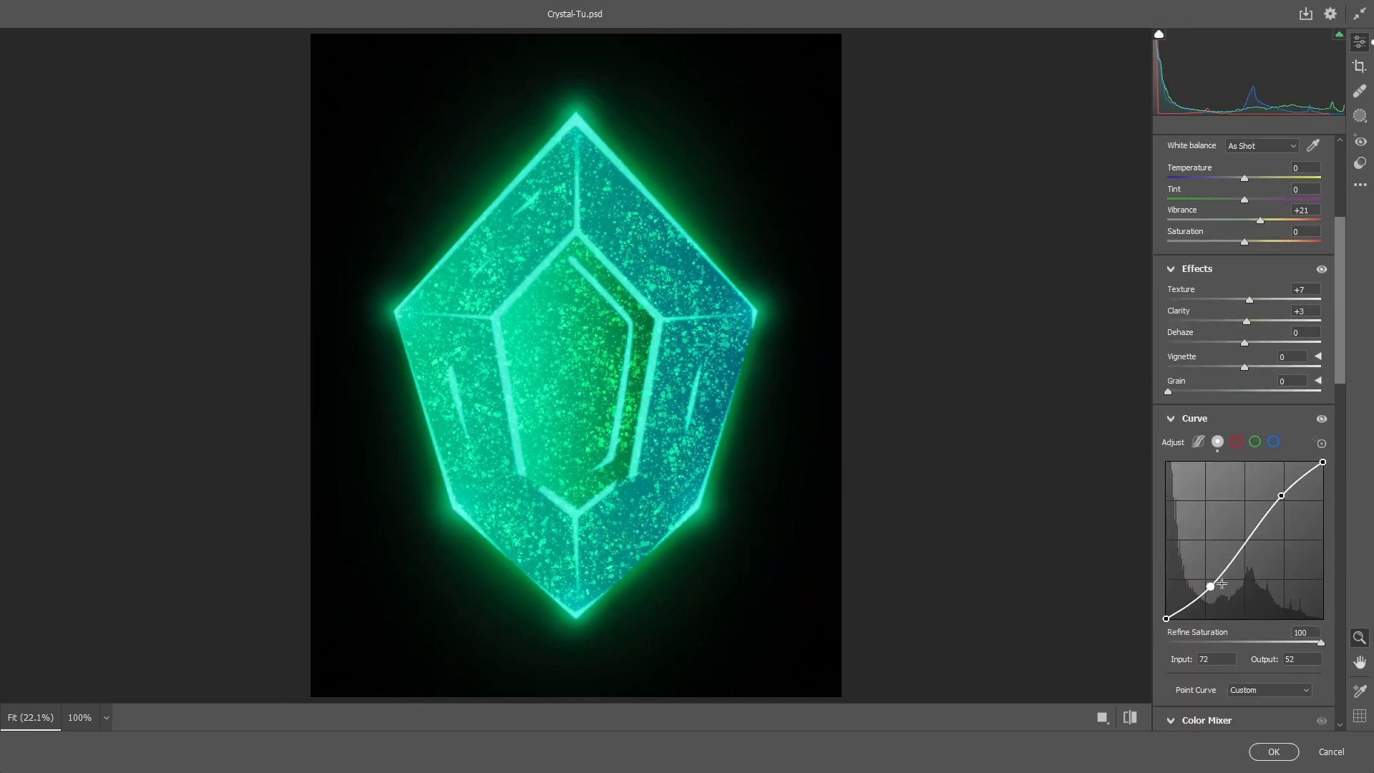
{"action": "left_click_drag", "start_coordinate": [1281, 495], "coordinate": [1284, 495]}
- Set the Aquas and Blues hue to -20 in the Color Mixer and apply the filter
{"action": "scroll", "coordinate": [1247, 550], "scroll_direction": "down", "scroll_amount": 4}
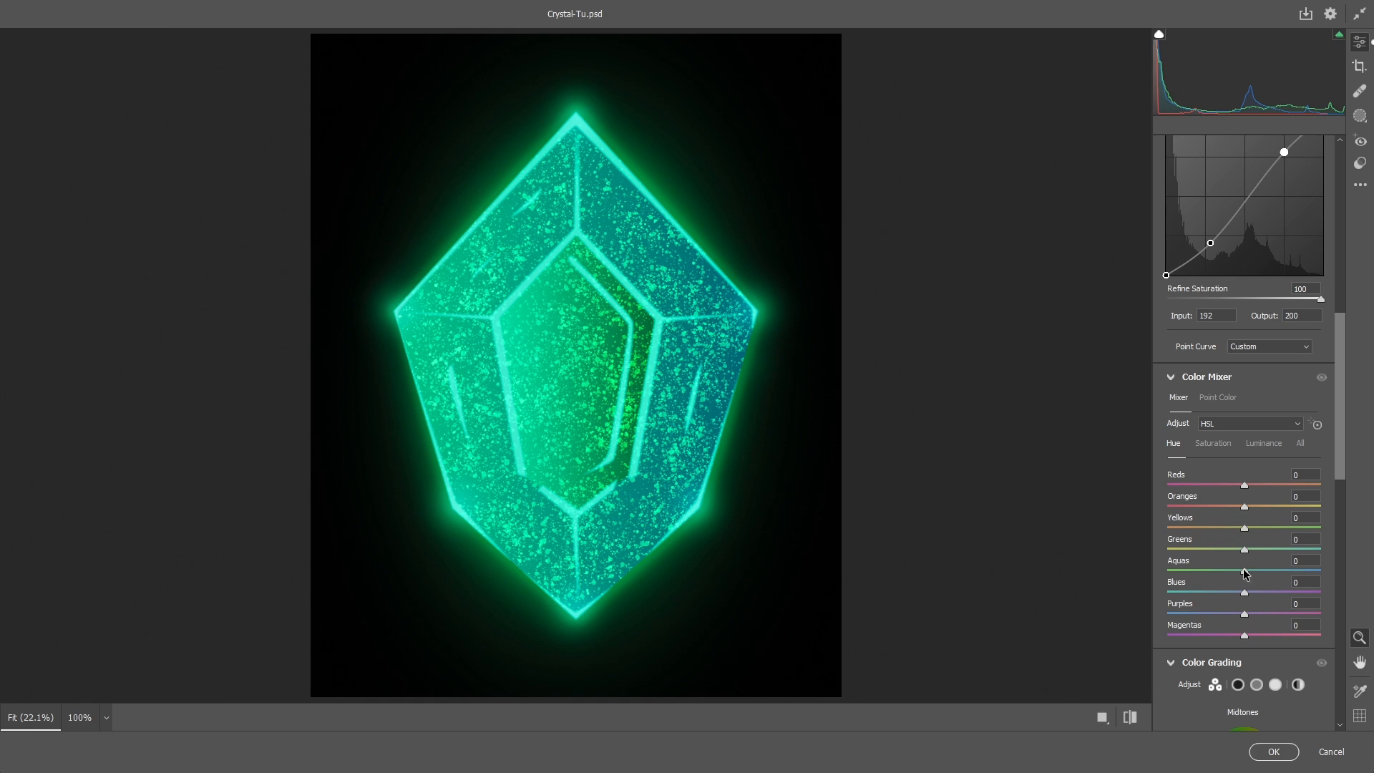
{"action": "mouse_move", "coordinate": [1244, 573]}
{"action": "left_mouse_down"}
{"action": "mouse_move", "coordinate": [1229, 572]}
{"action": "mouse_move", "coordinate": [1229, 593]}
{"action": "left_mouse_up"}
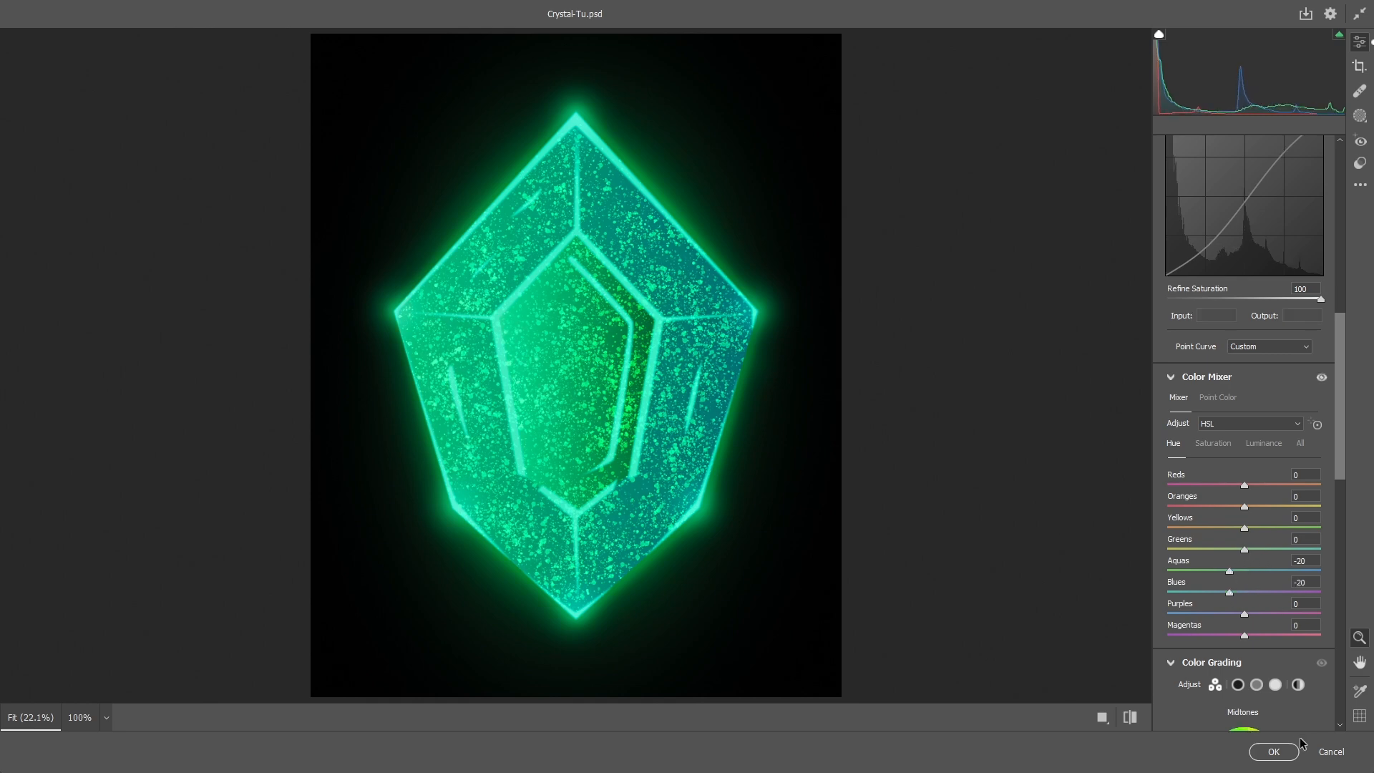
{"action": "left_click", "coordinate": [1277, 751]}
- Open the Group 1 smart object's contents and return to the main document
{"action": "double_click", "coordinate": [1189, 632]}
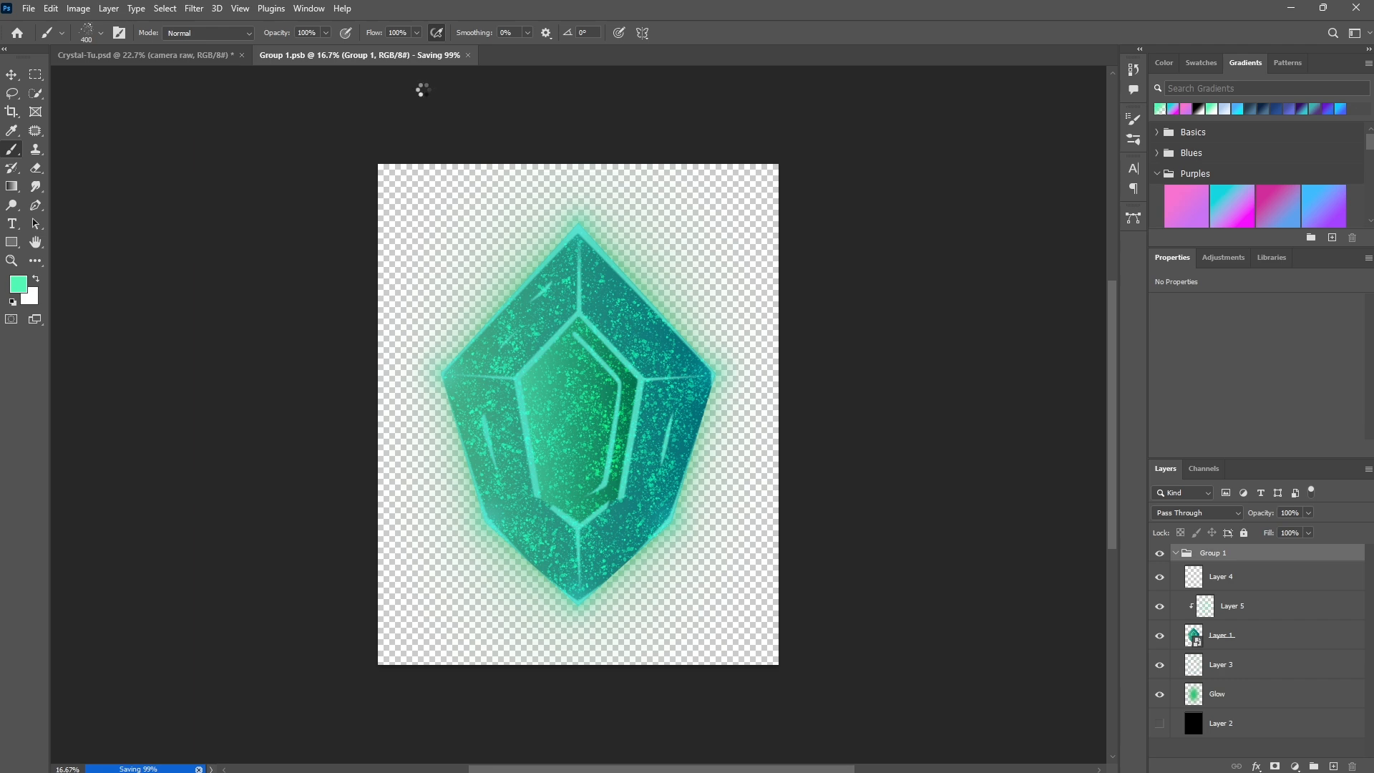
{"action": "left_click", "coordinate": [223, 59]}
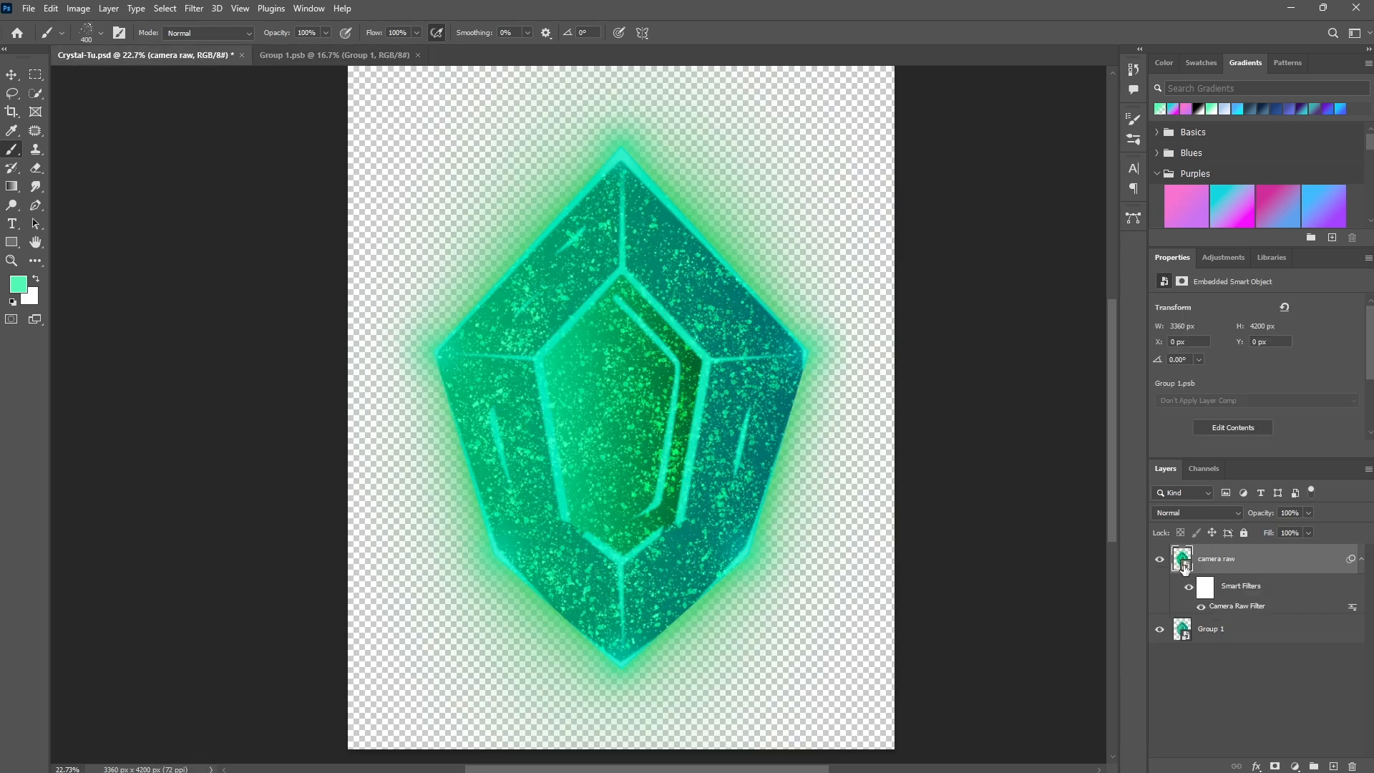
{"action": "double_click", "coordinate": [1186, 565]}
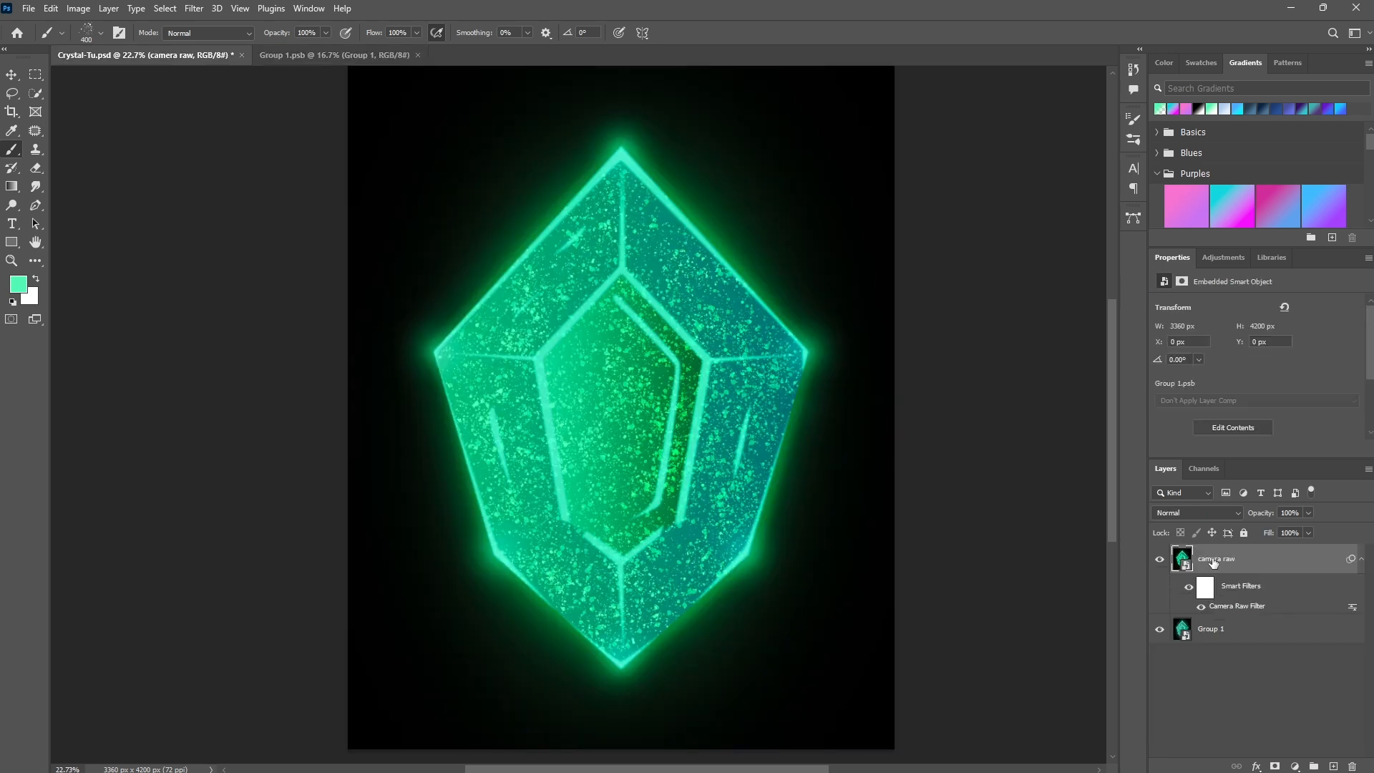
- Add a second Camera Raw Filter and create a radial gradient mask over the gem's bottom point
{"action": "left_click", "coordinate": [194, 9]}
{"action": "left_click", "coordinate": [234, 120]}
{"action": "left_click", "coordinate": [1362, 117]}
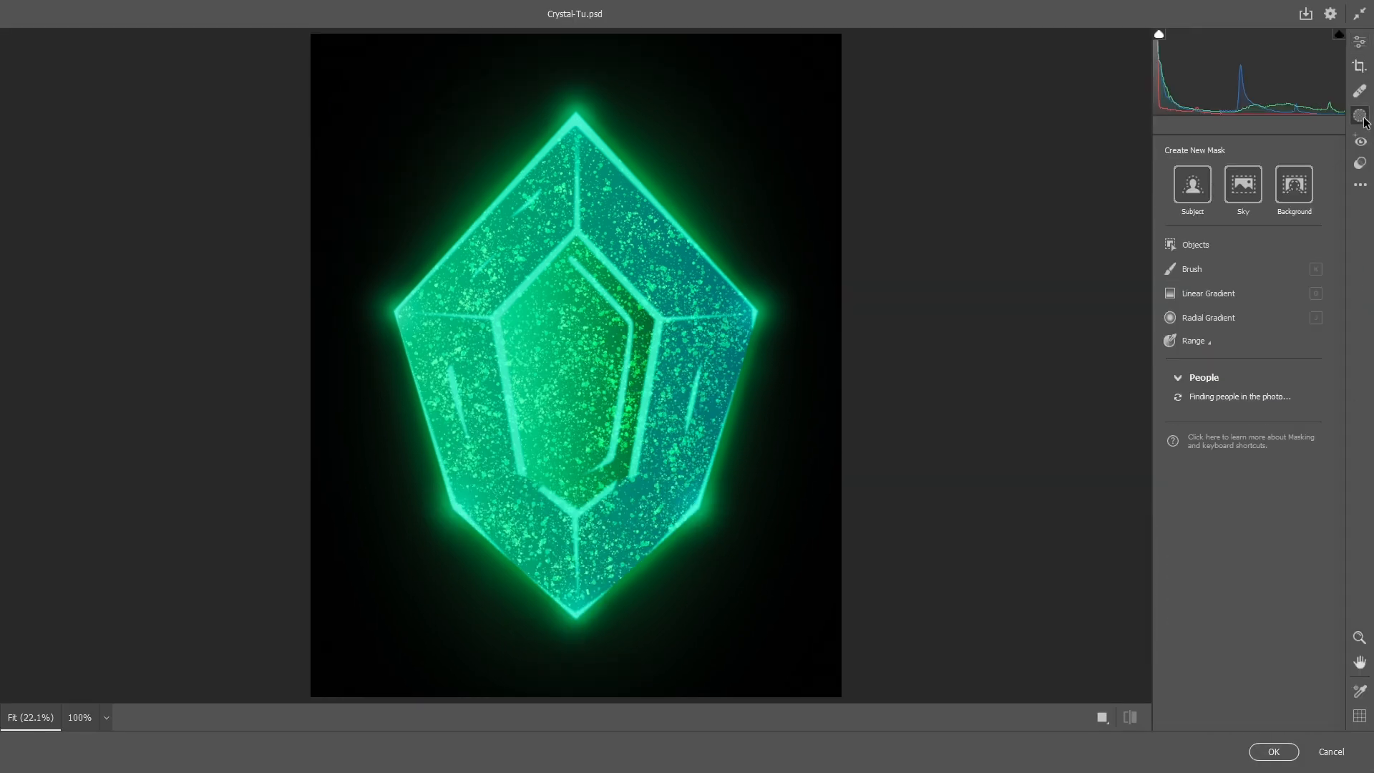
{"action": "left_click", "coordinate": [1178, 319]}
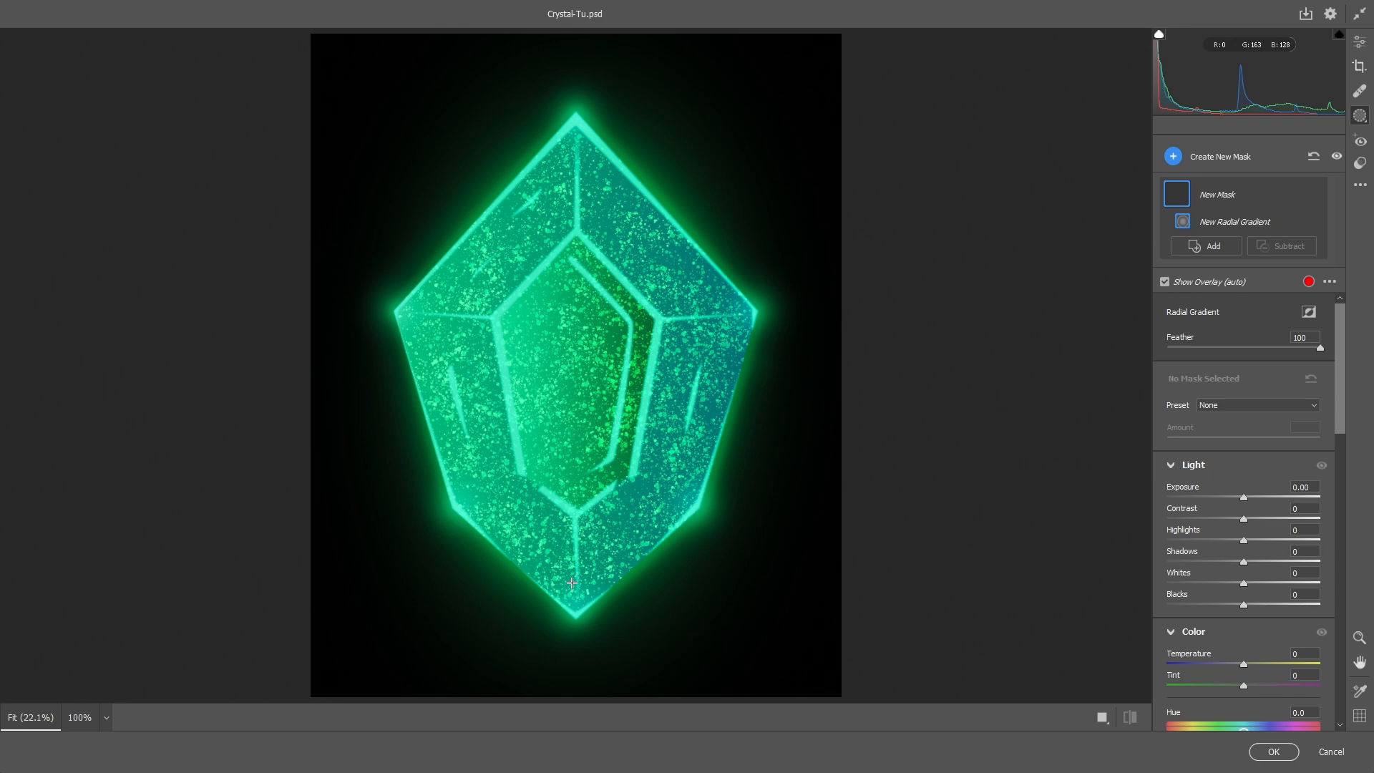
{"action": "scroll", "coordinate": [572, 583], "scroll_direction": "down", "scroll_amount": 3}
{"action": "left_click_drag", "start_coordinate": [577, 394], "coordinate": [681, 512]}
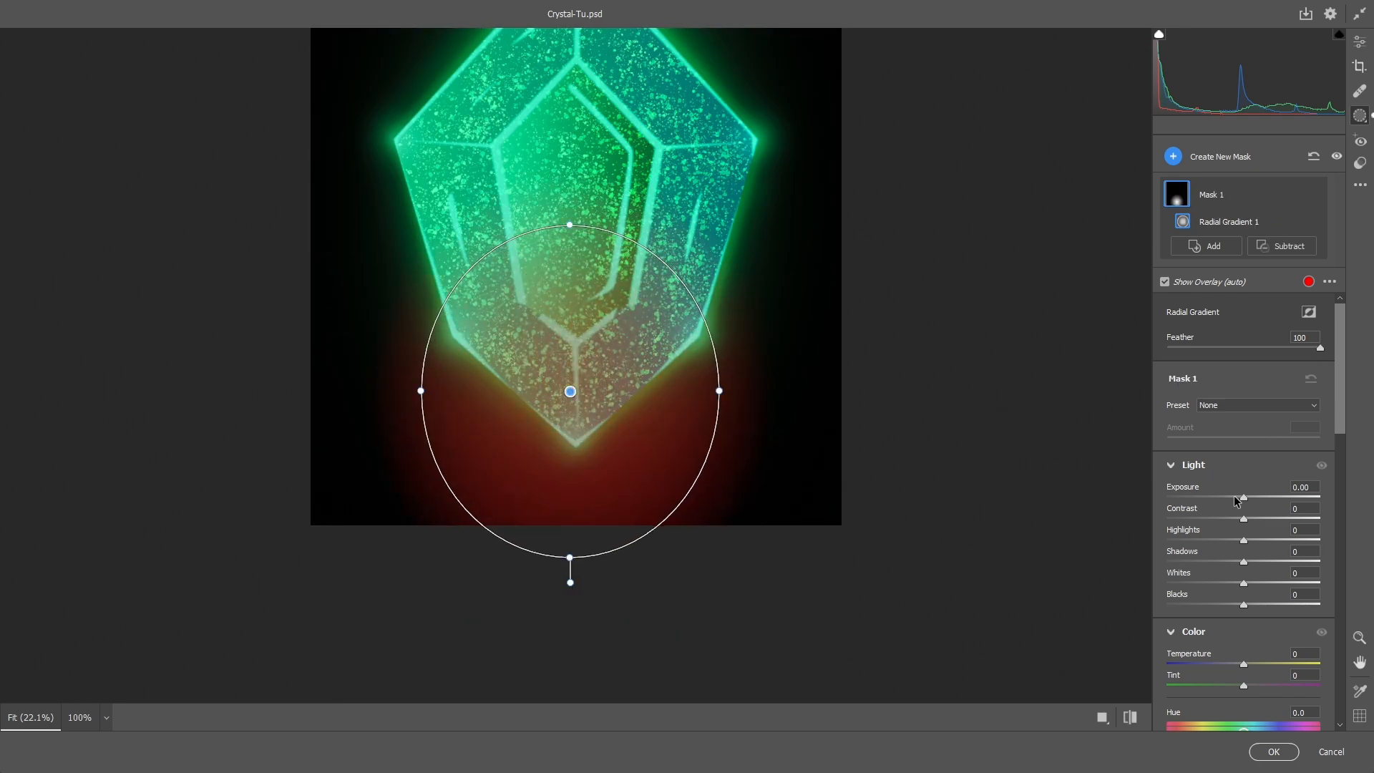
- Set the bottom mask's exposure to +0.10, hue to +180, saturation to +13, and adjust its shadows
{"action": "left_click_drag", "start_coordinate": [1244, 499], "coordinate": [1247, 496]}
{"action": "scroll", "coordinate": [1260, 561], "scroll_direction": "down", "scroll_amount": 3}
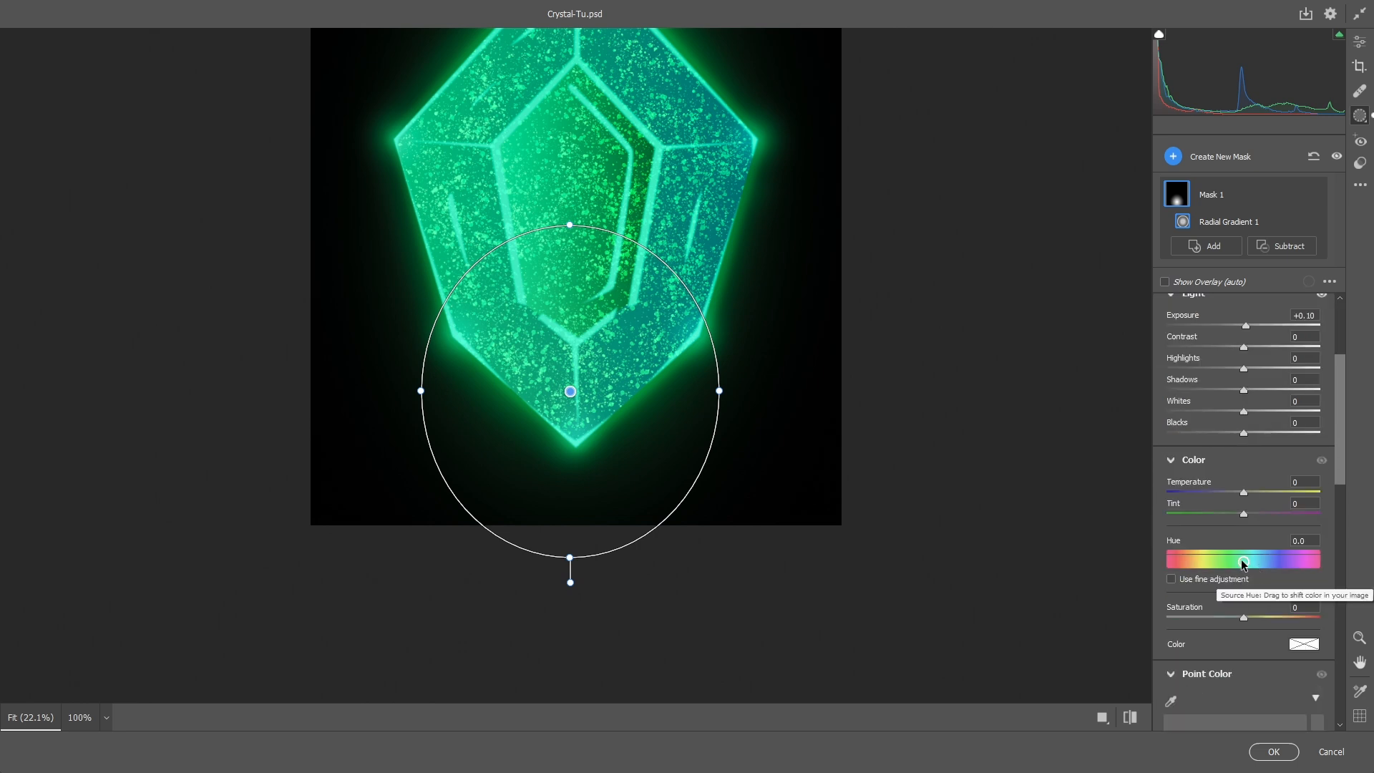
{"action": "left_click_drag", "start_coordinate": [1252, 563], "coordinate": [1329, 560]}
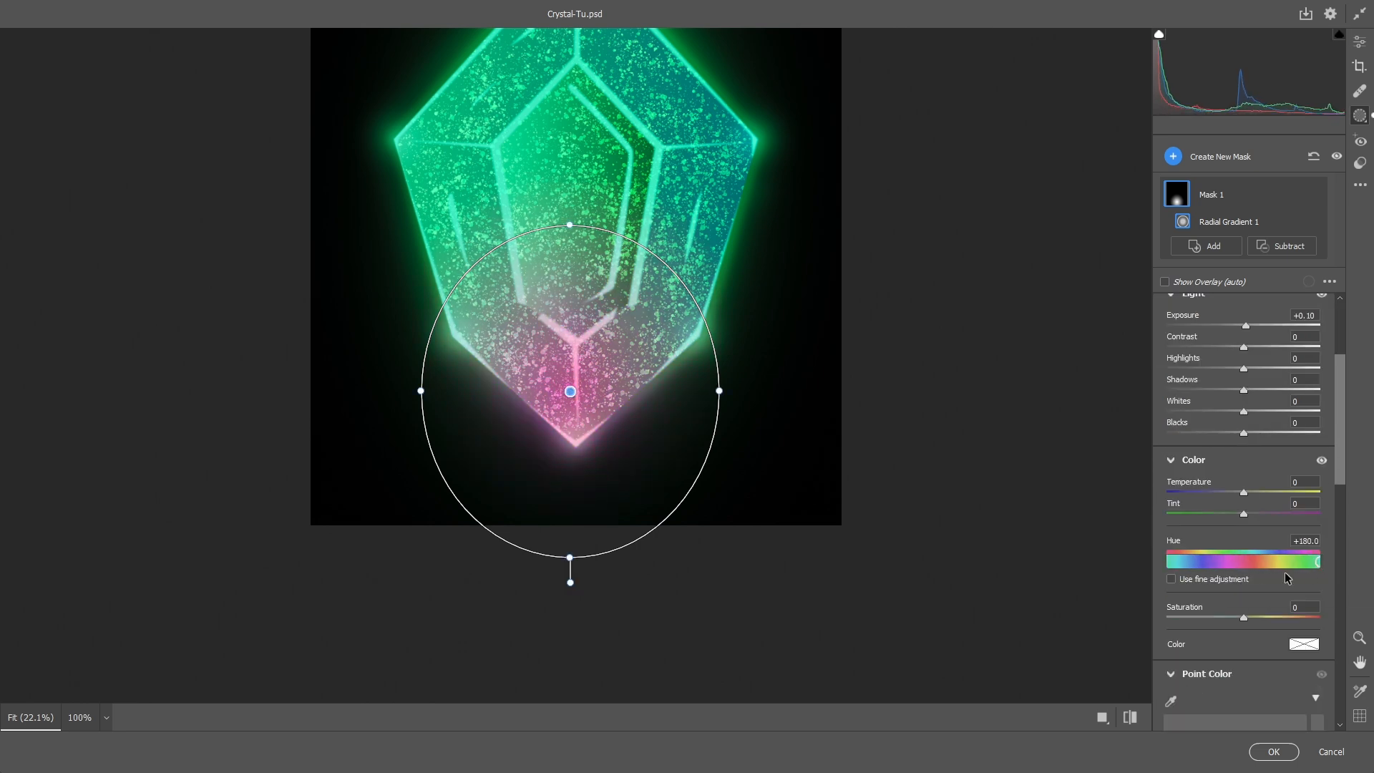
{"action": "left_click_drag", "start_coordinate": [1244, 617], "coordinate": [1256, 616]}
{"action": "mouse_move", "coordinate": [1244, 369]}
{"action": "left_mouse_down"}
{"action": "mouse_move", "coordinate": [1266, 388]}
{"action": "mouse_move", "coordinate": [1240, 385]}
{"action": "left_mouse_up"}
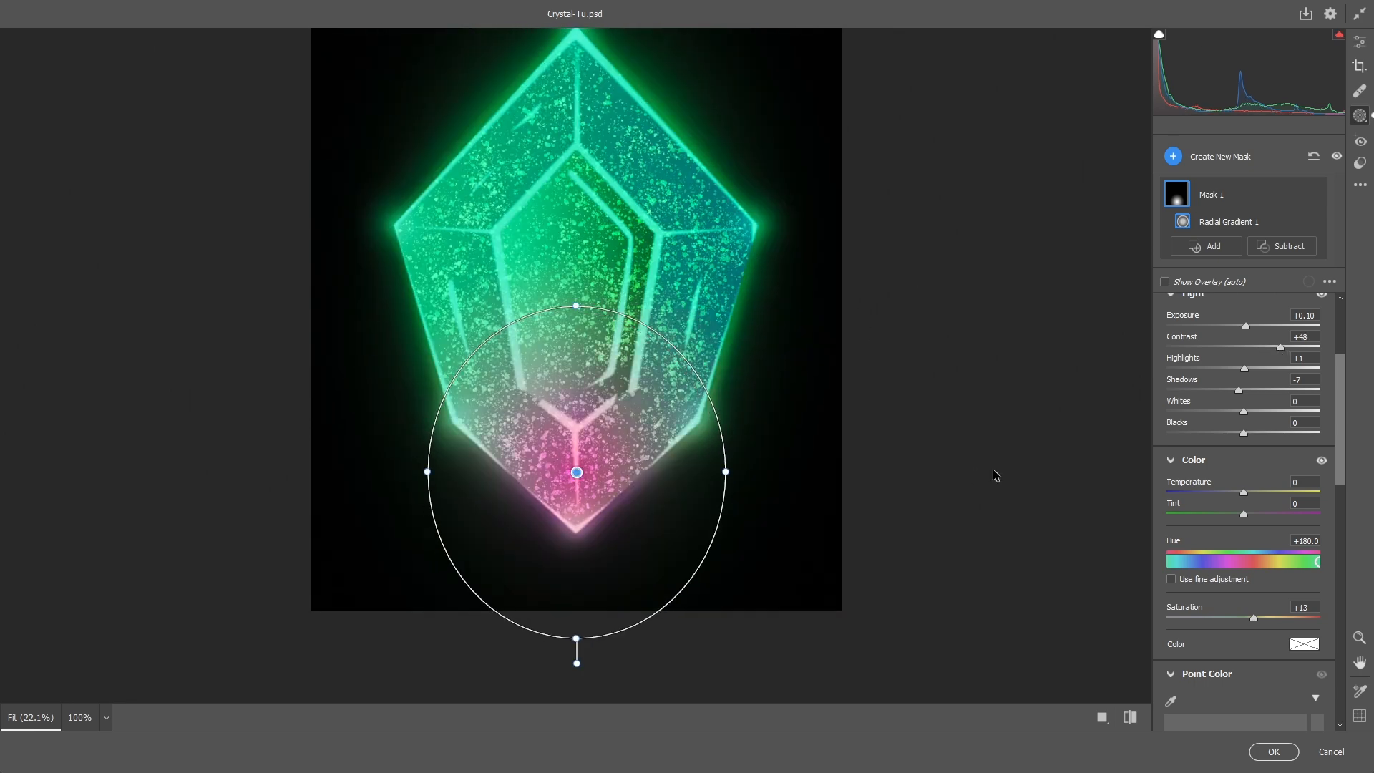
- Create a new radial gradient mask over the gem's left corner
{"action": "left_click", "coordinate": [1173, 157]}
{"action": "left_click", "coordinate": [1229, 279]}
{"action": "mouse_move", "coordinate": [423, 235]}
{"action": "left_mouse_down"}
{"action": "mouse_move", "coordinate": [408, 308]}
{"action": "mouse_move", "coordinate": [544, 401]}
{"action": "mouse_move", "coordinate": [420, 245]}
{"action": "left_mouse_up"}
- Raise the left mask's contrast, shift its hue to about -105, and raise saturation to about +34
{"action": "scroll", "coordinate": [1245, 501], "scroll_direction": "down", "scroll_amount": 2}
{"action": "left_click_drag", "start_coordinate": [1244, 457], "coordinate": [1272, 457]}
{"action": "scroll", "coordinate": [1245, 501], "scroll_direction": "down", "scroll_amount": 2}
{"action": "left_click_drag", "start_coordinate": [1244, 600], "coordinate": [1199, 600]}
{"action": "left_click_drag", "start_coordinate": [1272, 381], "coordinate": [1240, 427]}
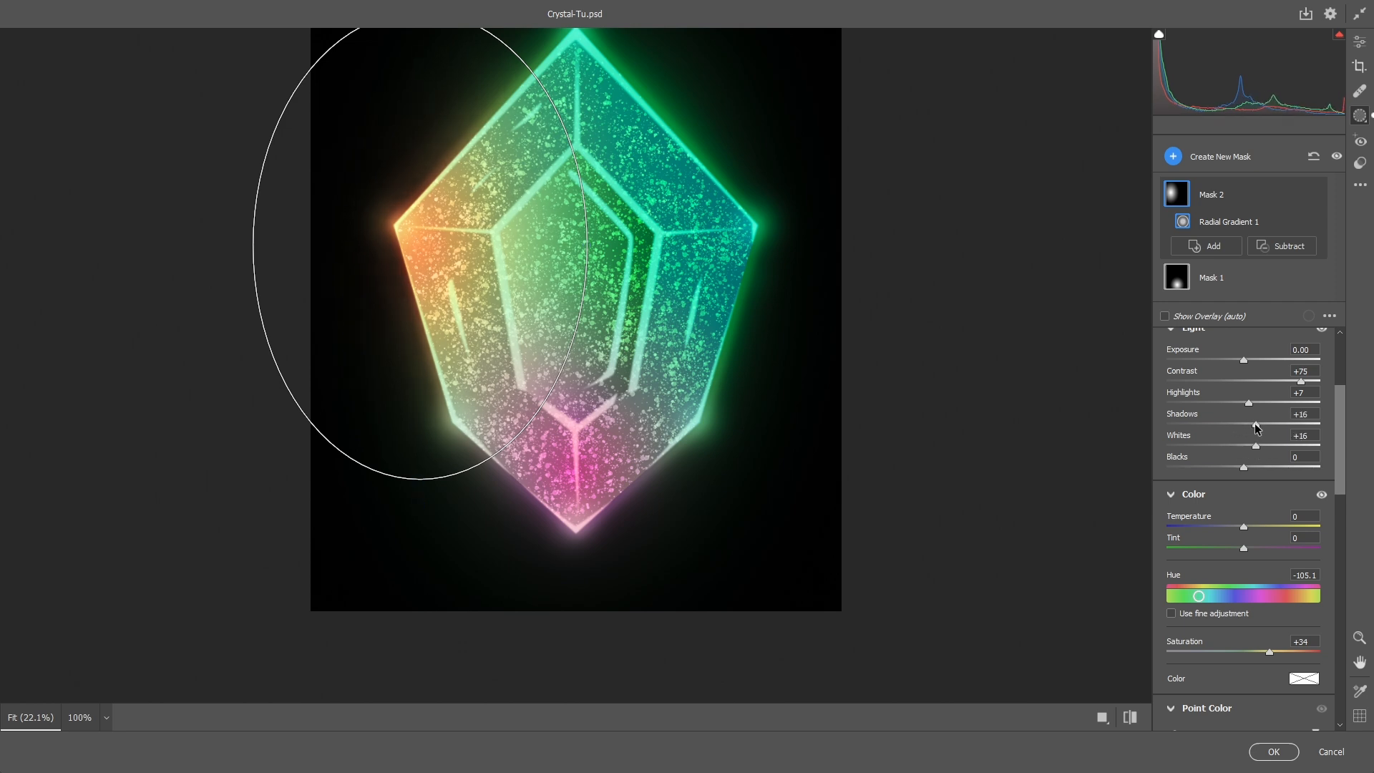
- Create a radial gradient mask over the gem's right side and shift its hue toward purple
{"action": "left_click", "coordinate": [1173, 156]}
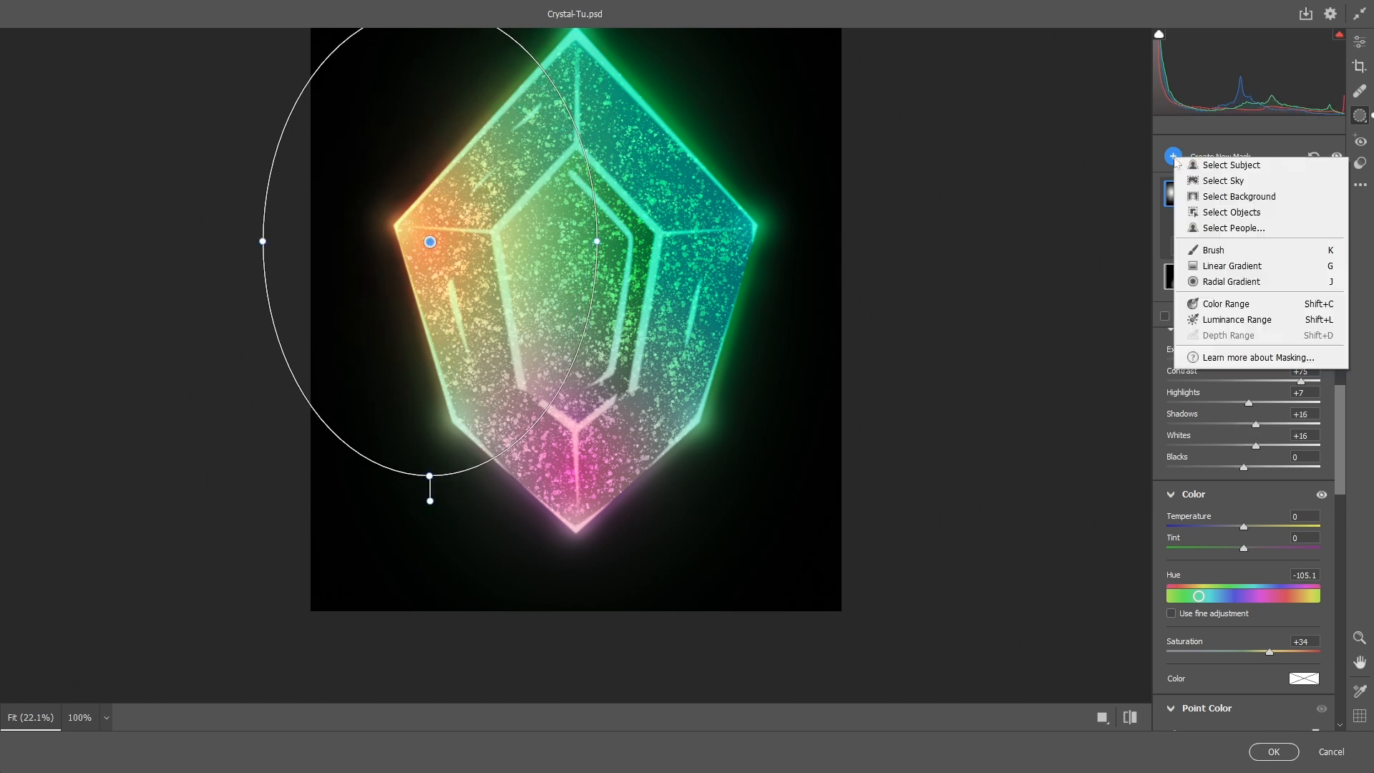
{"action": "left_click", "coordinate": [1231, 288]}
{"action": "mouse_move", "coordinate": [689, 238]}
{"action": "left_mouse_down"}
{"action": "mouse_move", "coordinate": [769, 313]}
{"action": "mouse_move", "coordinate": [816, 437]}
{"action": "left_mouse_up"}
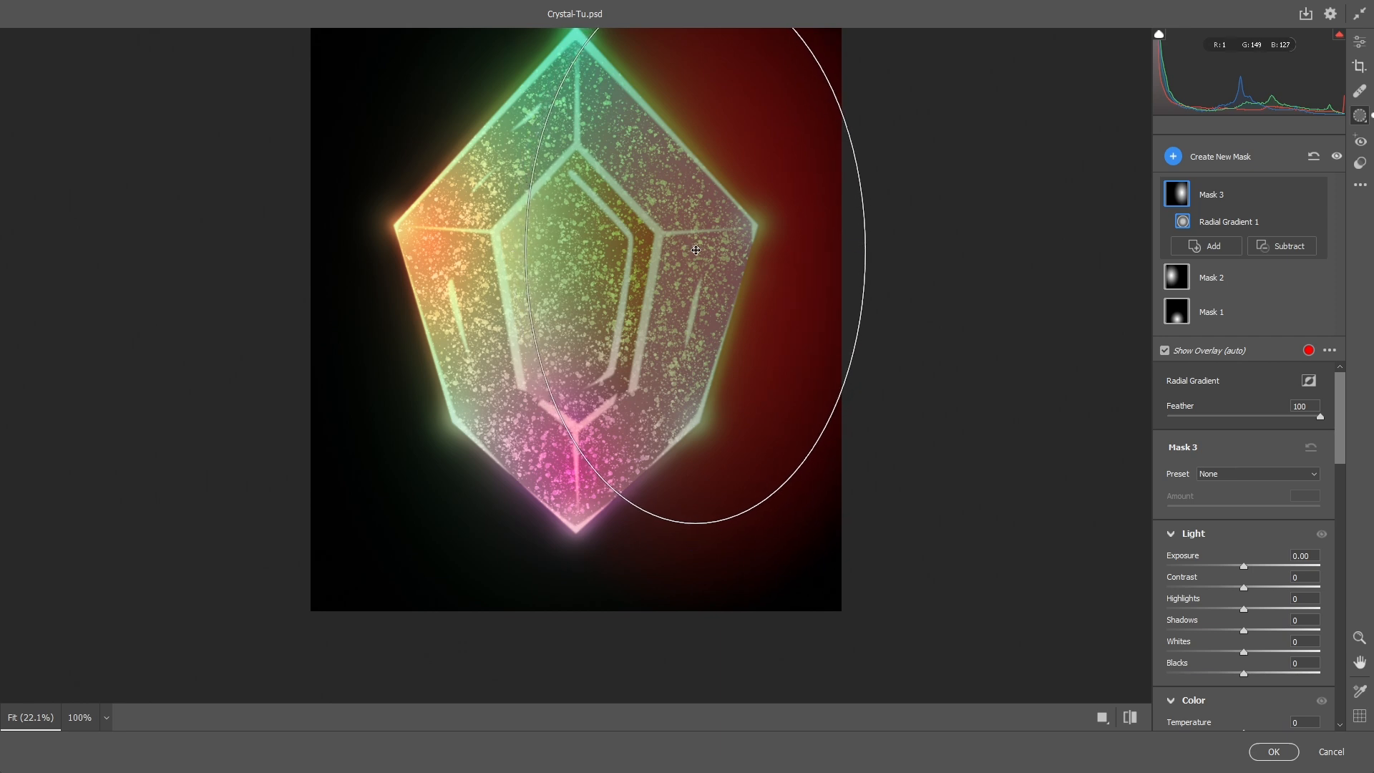
{"action": "scroll", "coordinate": [1229, 509], "scroll_direction": "down", "scroll_amount": 2}
{"action": "scroll", "coordinate": [1229, 509], "scroll_direction": "down", "scroll_amount": 3}
{"action": "mouse_move", "coordinate": [1243, 545]}
{"action": "left_mouse_down"}
{"action": "mouse_move", "coordinate": [1273, 546]}
{"action": "mouse_move", "coordinate": [1261, 527]}
{"action": "mouse_move", "coordinate": [1252, 566]}
{"action": "left_mouse_up"}
{"action": "scroll", "coordinate": [1263, 537], "scroll_direction": "up", "scroll_amount": 3}
- Create a radial gradient mask over the gem's top point and raise its contrast
{"action": "left_click", "coordinate": [1173, 156]}
{"action": "left_click", "coordinate": [1229, 283]}
{"action": "scroll", "coordinate": [892, 132], "scroll_direction": "down", "scroll_amount": 1}
{"action": "scroll", "coordinate": [892, 131], "scroll_direction": "up", "scroll_amount": 3}
{"action": "left_click_drag", "start_coordinate": [575, 240], "coordinate": [726, 411]}
{"action": "scroll", "coordinate": [1233, 560], "scroll_direction": "down", "scroll_amount": 2}
{"action": "scroll", "coordinate": [1233, 561], "scroll_direction": "down", "scroll_amount": 2}
{"action": "left_click_drag", "start_coordinate": [1243, 450], "coordinate": [1274, 451]}
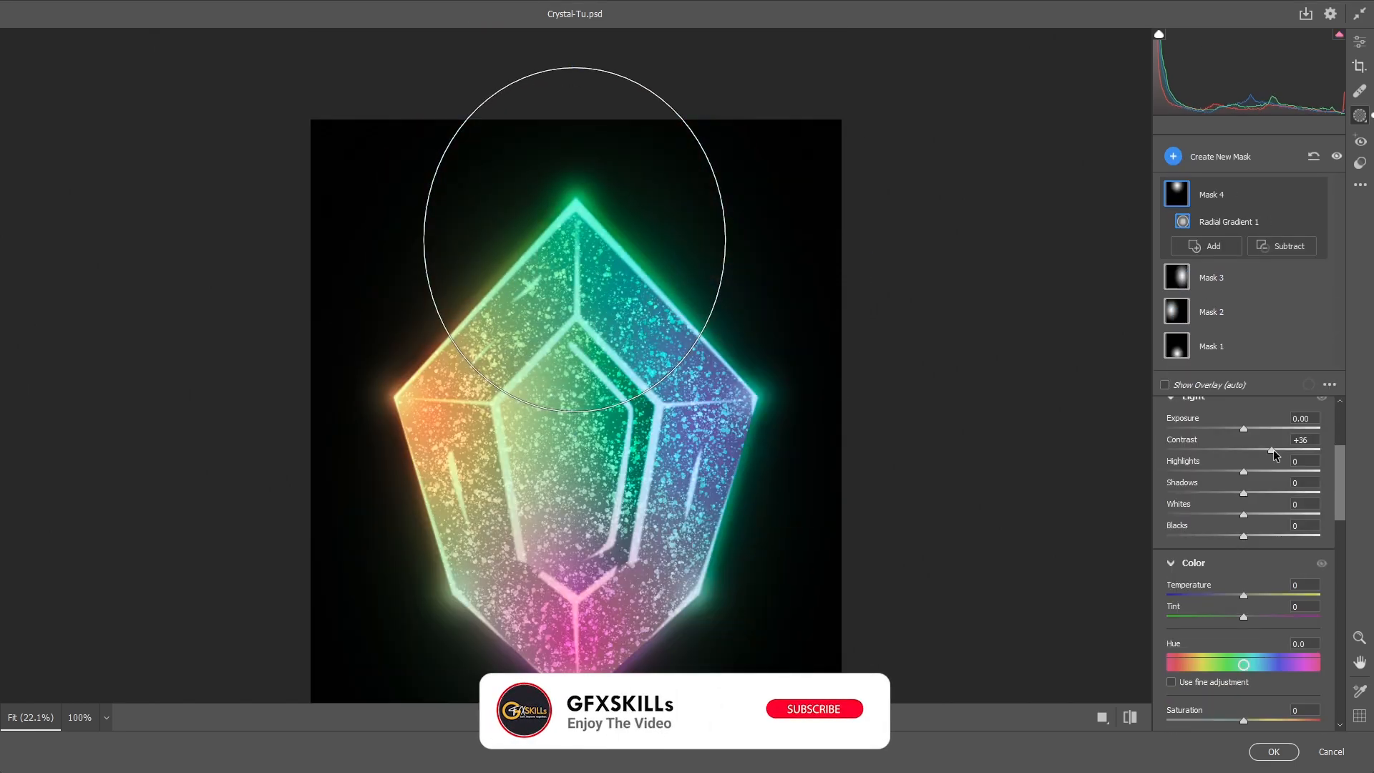
- Set the top mask's hue to +66.4, temperature to +17 and saturation to about +32
{"action": "scroll", "coordinate": [1212, 508], "scroll_direction": "down", "scroll_amount": 4}
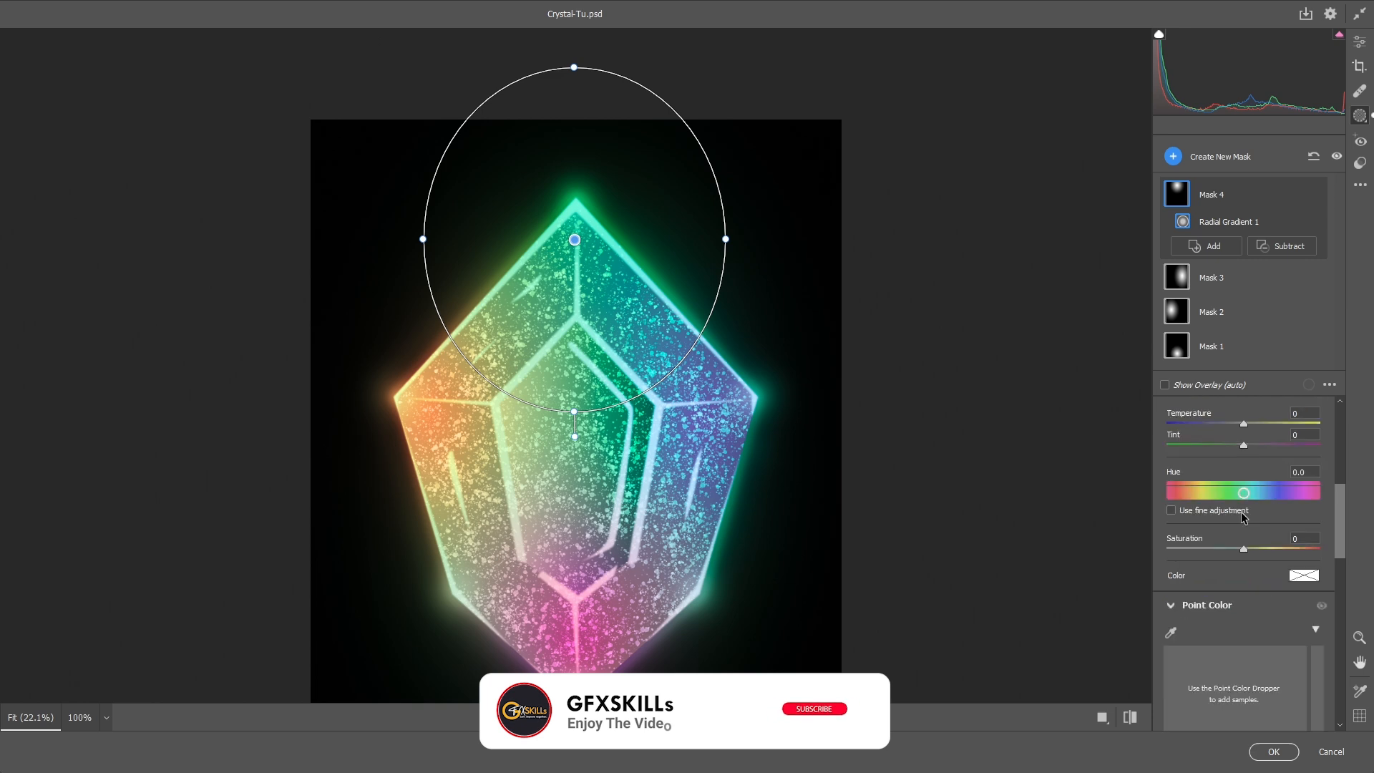
{"action": "scroll", "coordinate": [1212, 508], "scroll_direction": "up", "scroll_amount": 2}
{"action": "mouse_move", "coordinate": [1265, 579]}
{"action": "left_mouse_down"}
{"action": "mouse_move", "coordinate": [1340, 594]}
{"action": "mouse_move", "coordinate": [1172, 587]}
{"action": "mouse_move", "coordinate": [1341, 586]}
{"action": "mouse_move", "coordinate": [1272, 579]}
{"action": "left_mouse_up"}
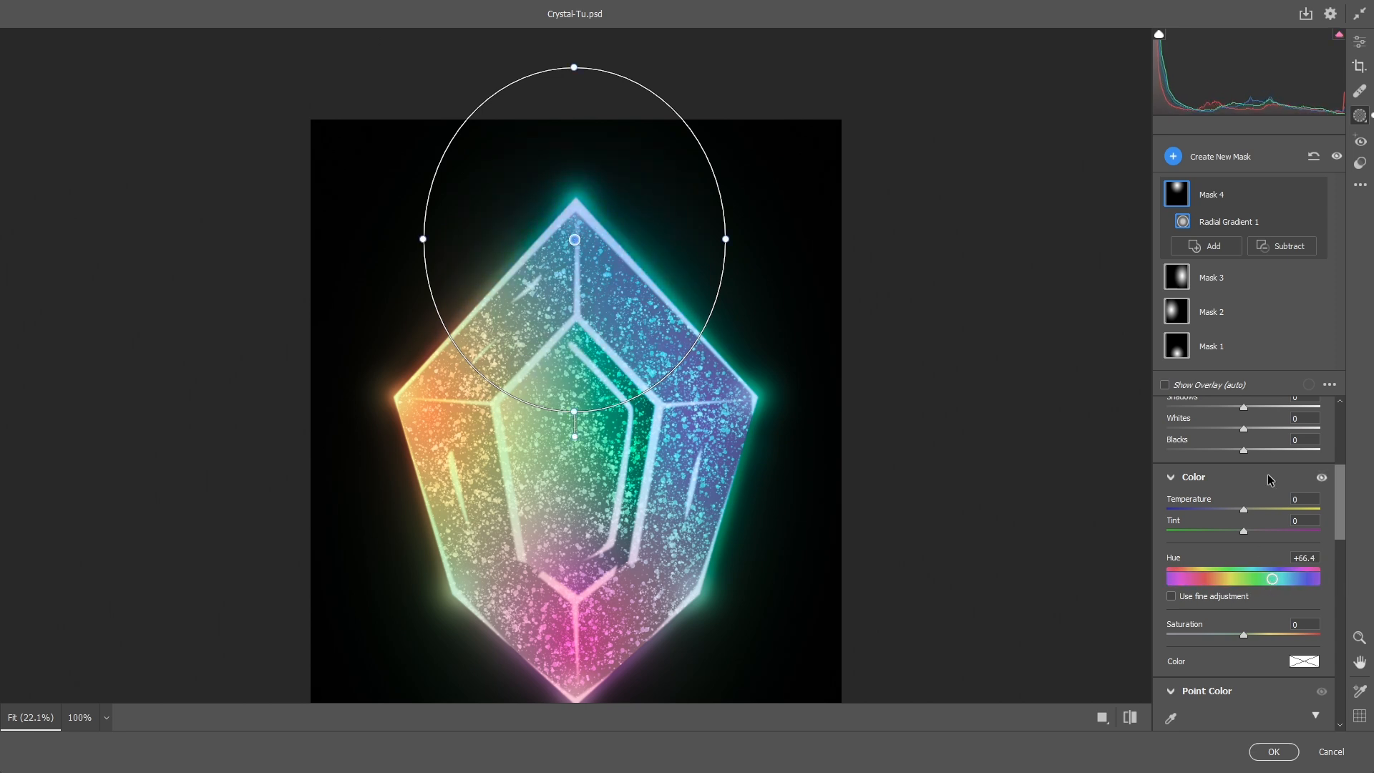
{"action": "scroll", "coordinate": [1264, 551], "scroll_direction": "up", "scroll_amount": 2}
{"action": "left_click_drag", "start_coordinate": [1244, 720], "coordinate": [1274, 718]}
{"action": "left_click_drag", "start_coordinate": [1244, 596], "coordinate": [1257, 594]}
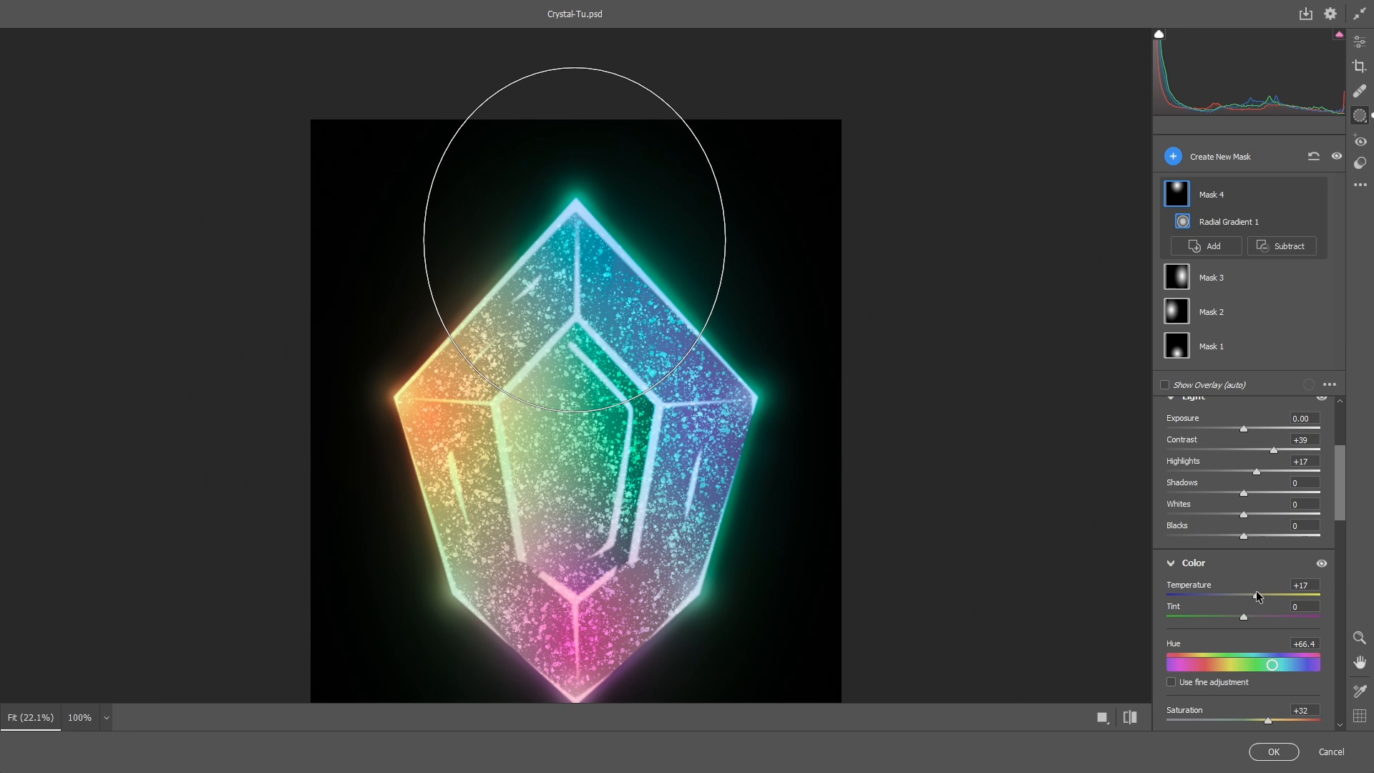
- Create a radial gradient mask over the central facet and raise its contrast to +44 and highlights to +14
{"action": "left_click", "coordinate": [1172, 160]}
{"action": "left_click", "coordinate": [1200, 282]}
{"action": "left_click_drag", "start_coordinate": [580, 447], "coordinate": [670, 582]}
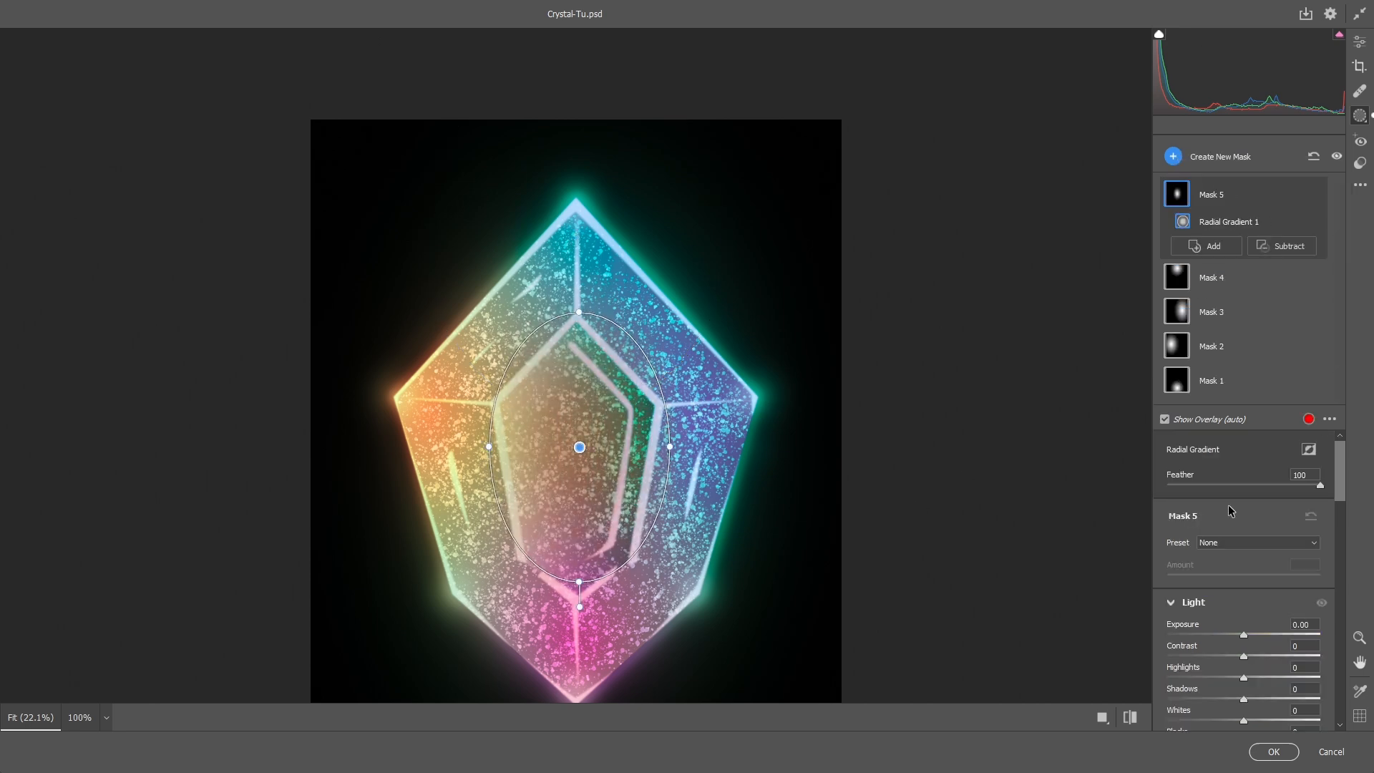
{"action": "scroll", "coordinate": [1230, 511], "scroll_direction": "down", "scroll_amount": 3}
{"action": "left_click_drag", "start_coordinate": [1244, 485], "coordinate": [1265, 486]}
{"action": "scroll", "coordinate": [1264, 573], "scroll_direction": "down", "scroll_amount": 3}
{"action": "mouse_move", "coordinate": [1244, 614]}
{"action": "left_mouse_down"}
{"action": "mouse_move", "coordinate": [1138, 610]}
{"action": "mouse_move", "coordinate": [1278, 602]}
{"action": "mouse_move", "coordinate": [1255, 595]}
{"action": "left_mouse_up"}
{"action": "scroll", "coordinate": [1254, 581], "scroll_direction": "up", "scroll_amount": 3}
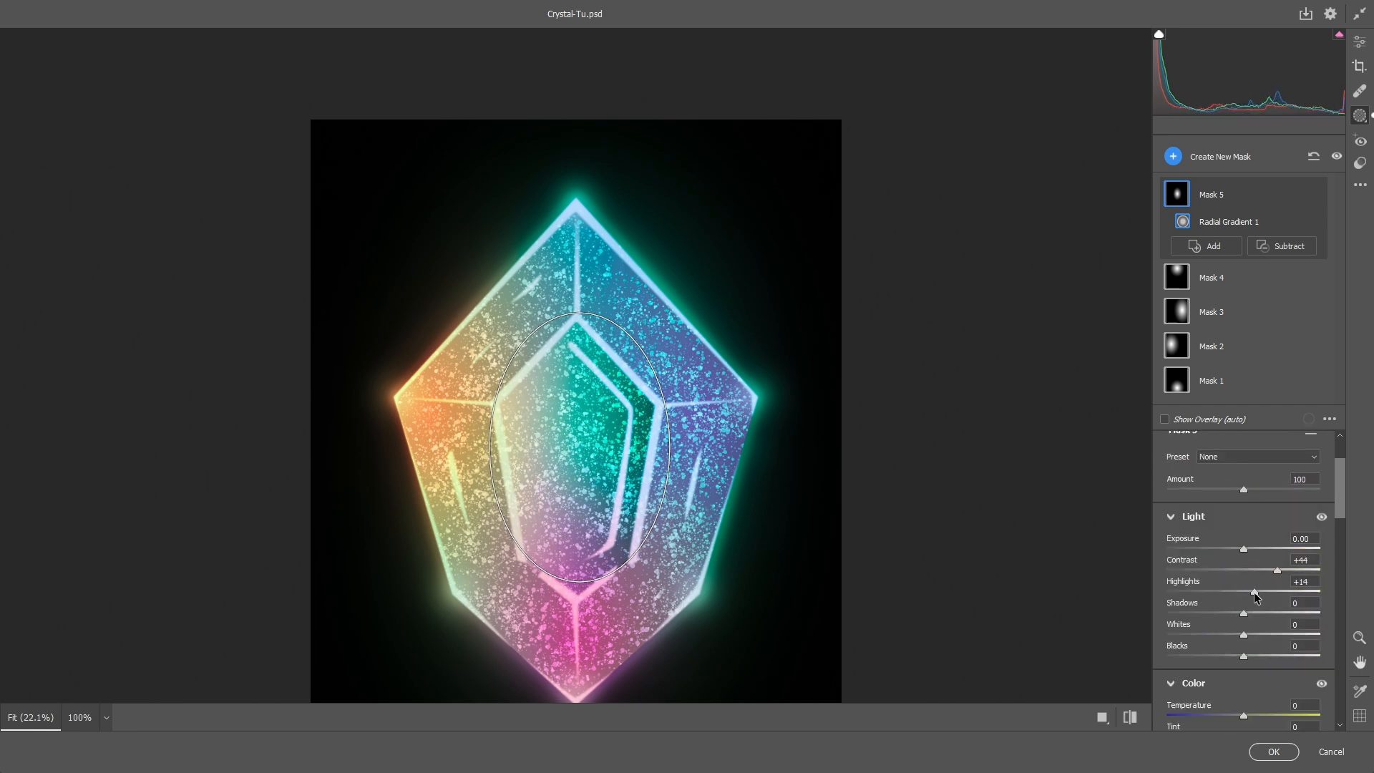
- Create a large radial gradient mask covering the whole gem, set its contrast to +50, and apply the filter
{"action": "left_click", "coordinate": [1176, 159]}
{"action": "left_click", "coordinate": [1217, 284]}
{"action": "left_click_drag", "start_coordinate": [573, 363], "coordinate": [828, 651]}
{"action": "scroll", "coordinate": [1243, 498], "scroll_direction": "down", "scroll_amount": 3}
{"action": "left_click_drag", "start_coordinate": [1244, 494], "coordinate": [1286, 495]}
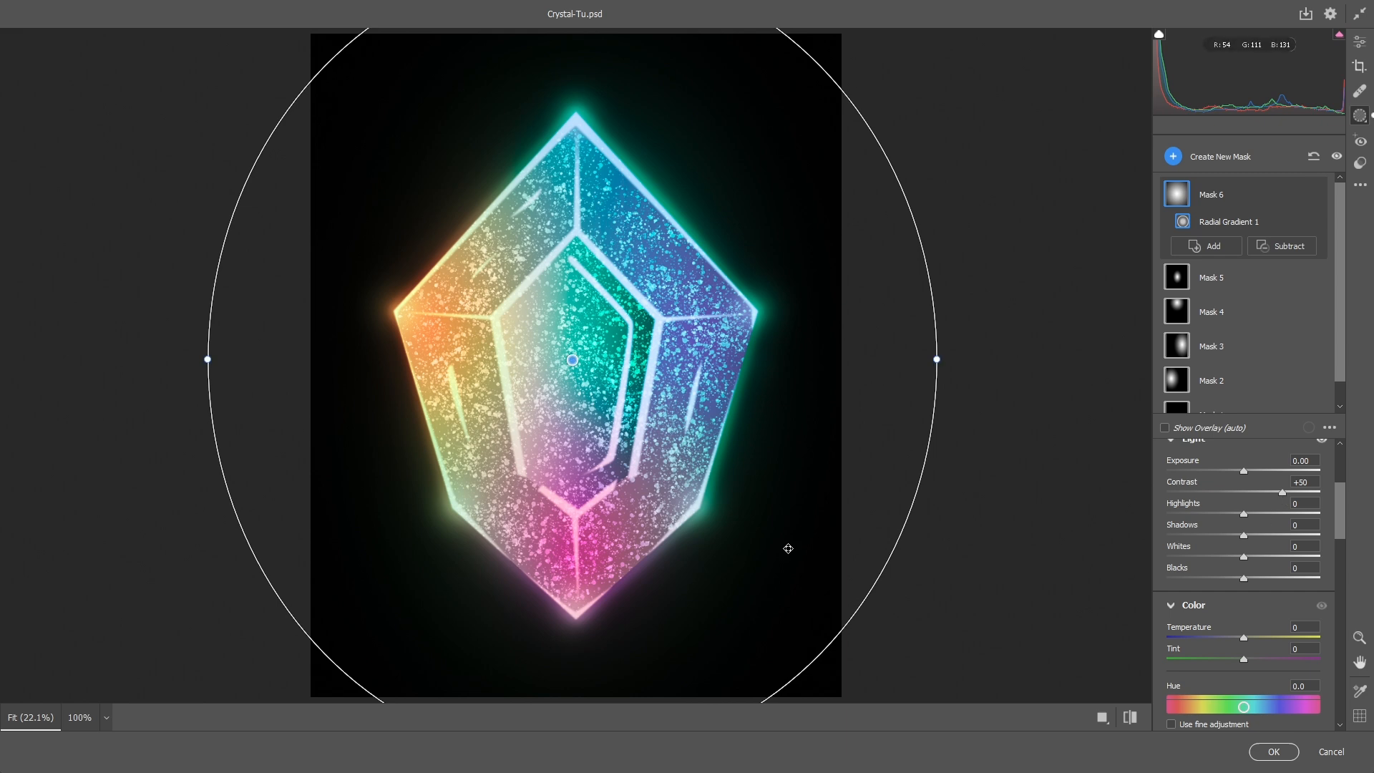
{"action": "left_click", "coordinate": [1279, 493]}
{"action": "scroll", "coordinate": [1261, 585], "scroll_direction": "down", "scroll_amount": 2}
{"action": "left_click", "coordinate": [1274, 751]}
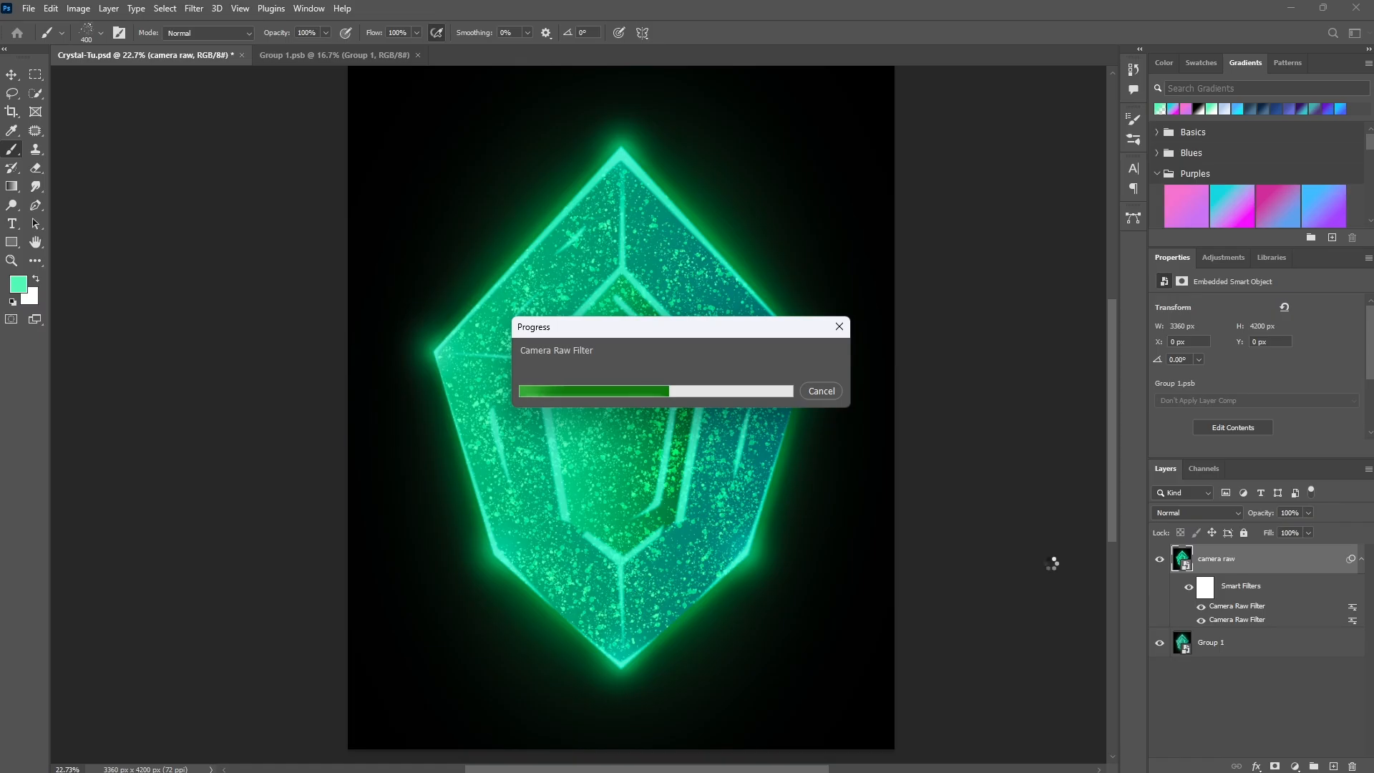
- Zoom in to inspect the recolored gem's facets up close
{"action": "scroll", "coordinate": [608, 406], "scroll_direction": "up", "scroll_amount": 3}
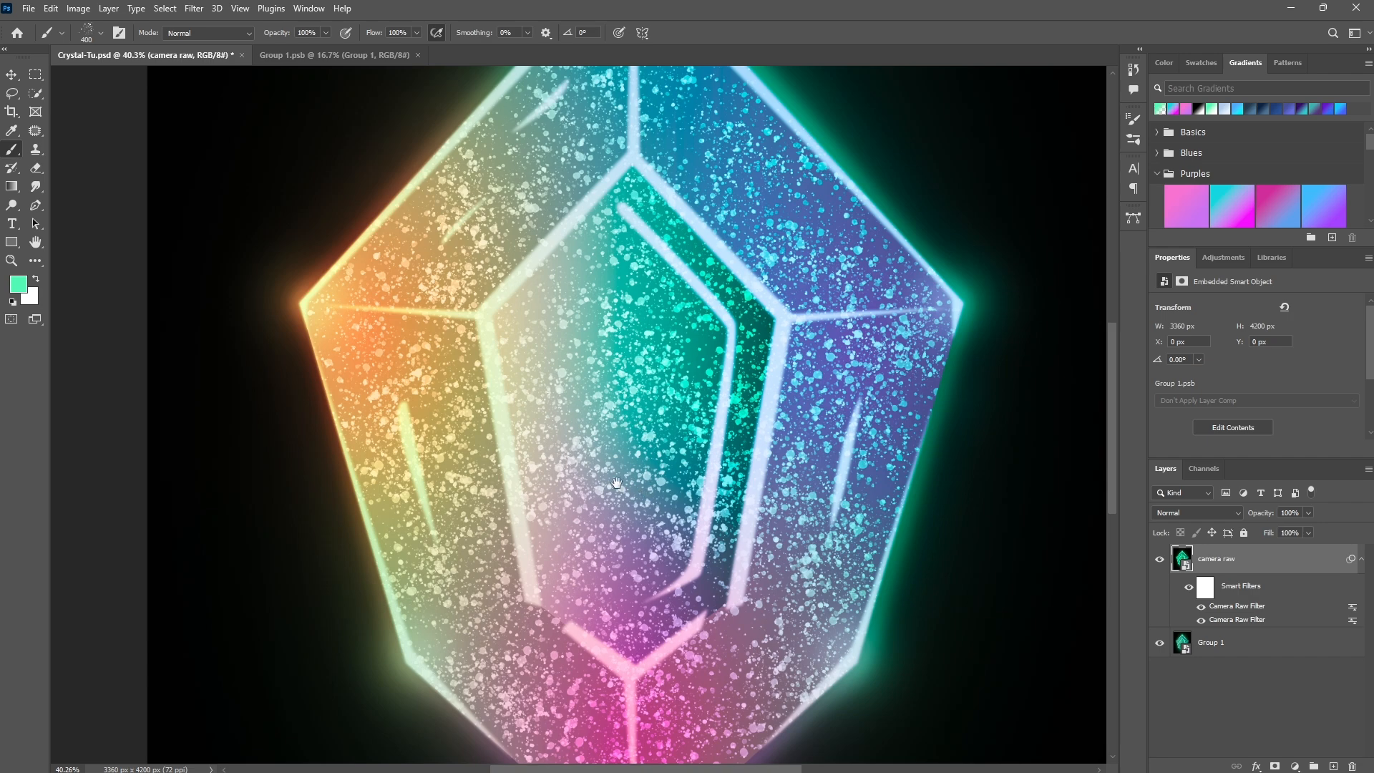
{"action": "mouse_move", "coordinate": [616, 483]}
{"action": "left_mouse_down"}
{"action": "mouse_move", "coordinate": [630, 361]}
{"action": "mouse_move", "coordinate": [612, 500]}
{"action": "left_mouse_up"}
{"action": "left_click_drag", "start_coordinate": [642, 372], "coordinate": [645, 504]}
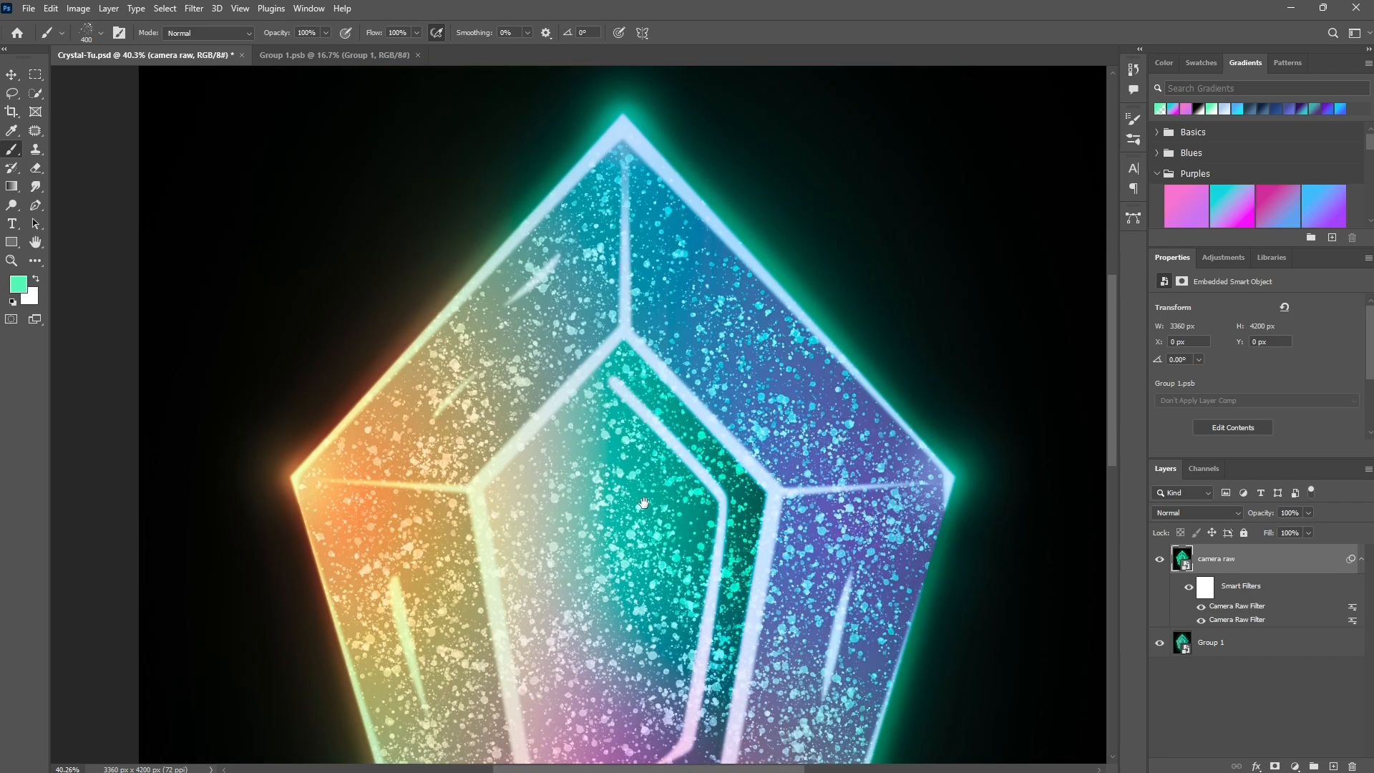
{"action": "scroll", "coordinate": [643, 503], "scroll_direction": "down", "scroll_amount": 3}
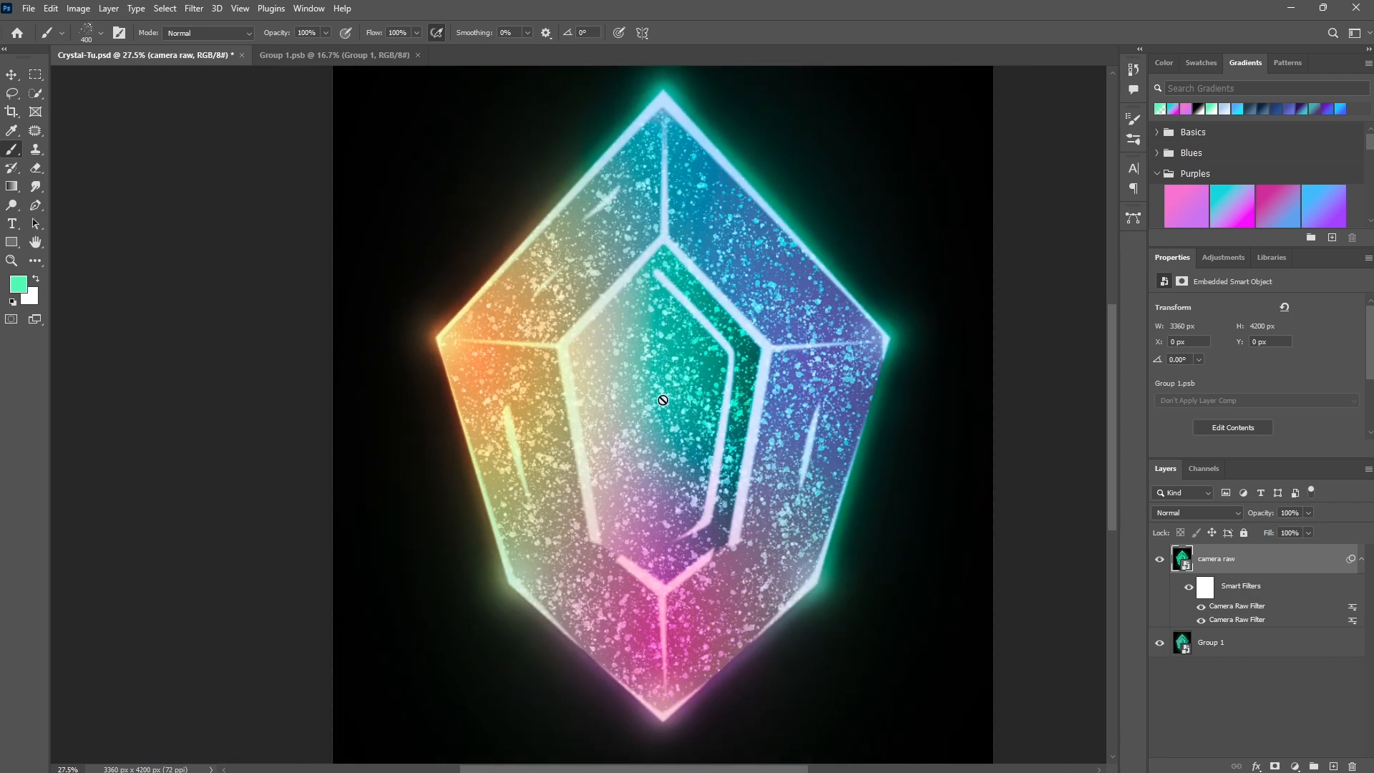